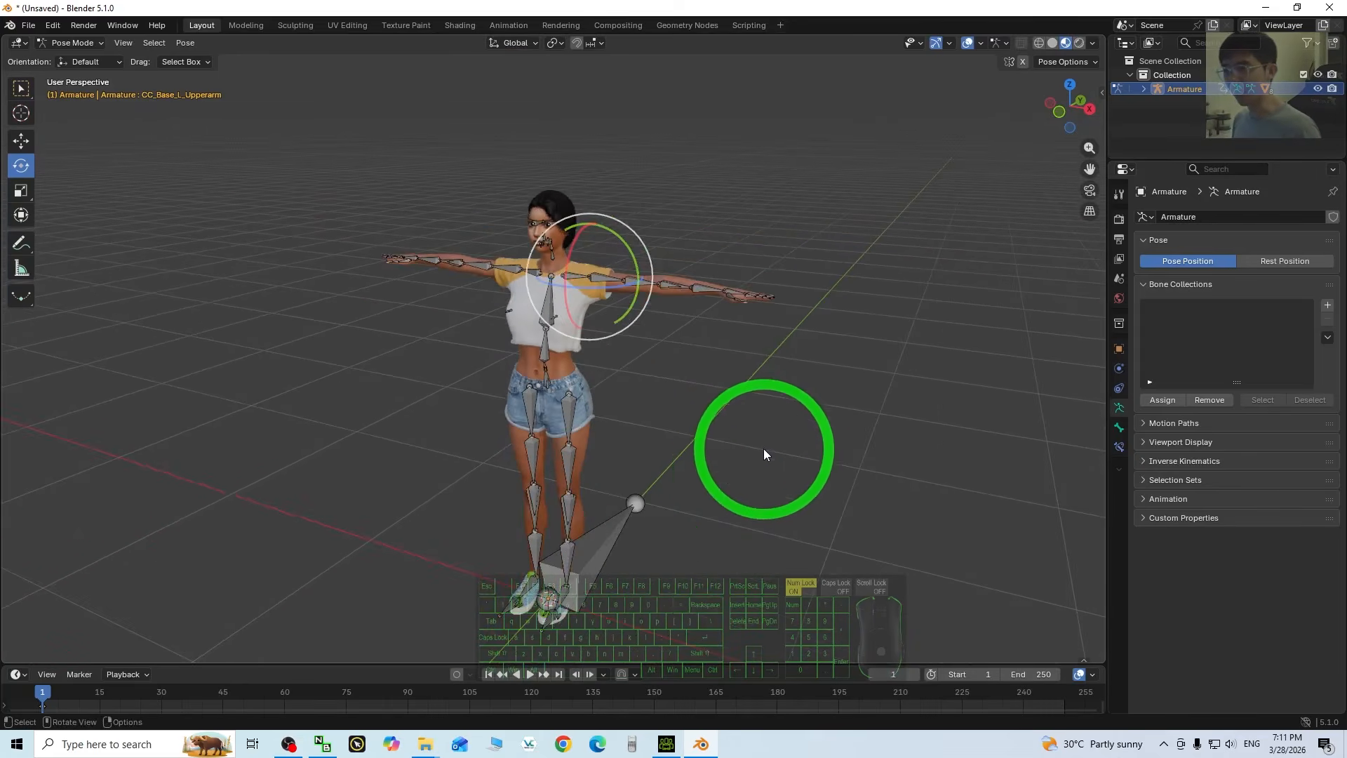
- Compare the source avatar in Character Creator with its rigged version in Blender
left_click(665, 744)
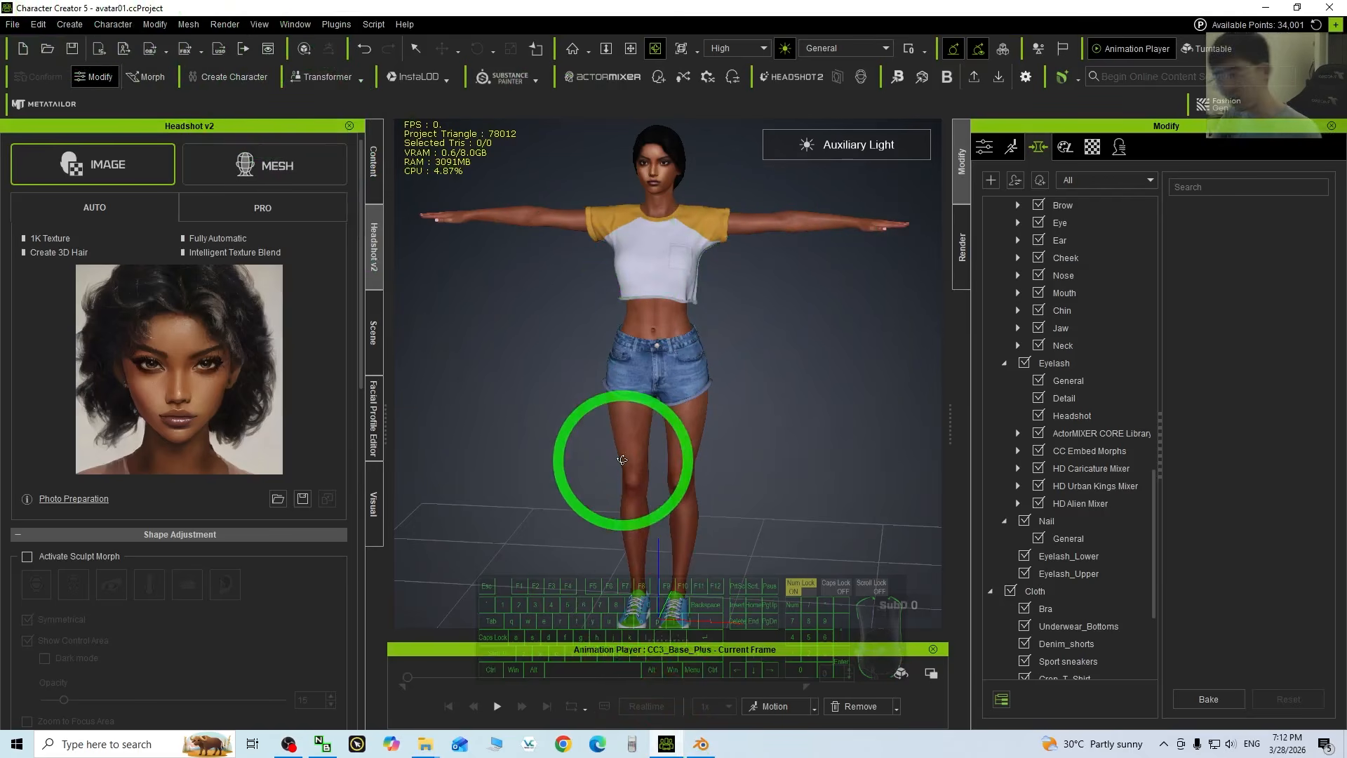
left_click(701, 744)
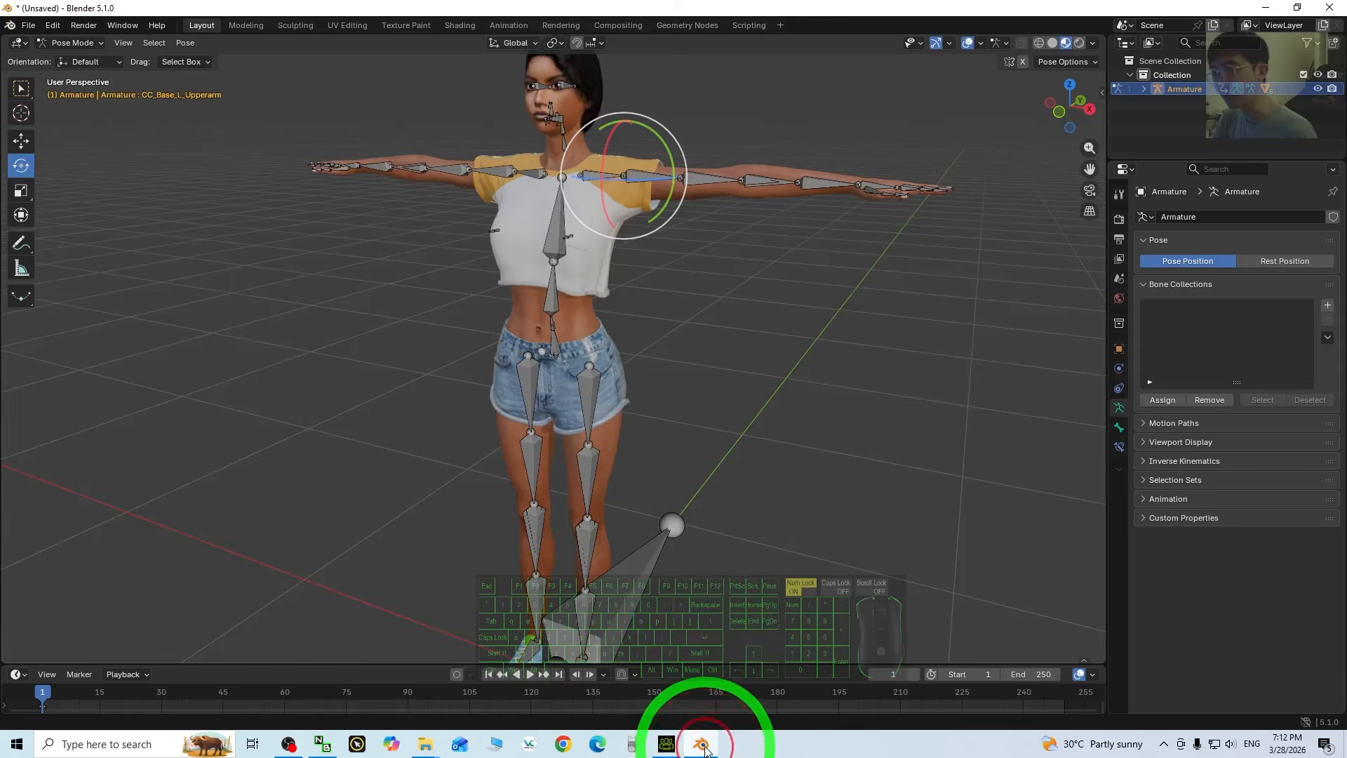
middle_click_drag(637, 319, 494, 263)
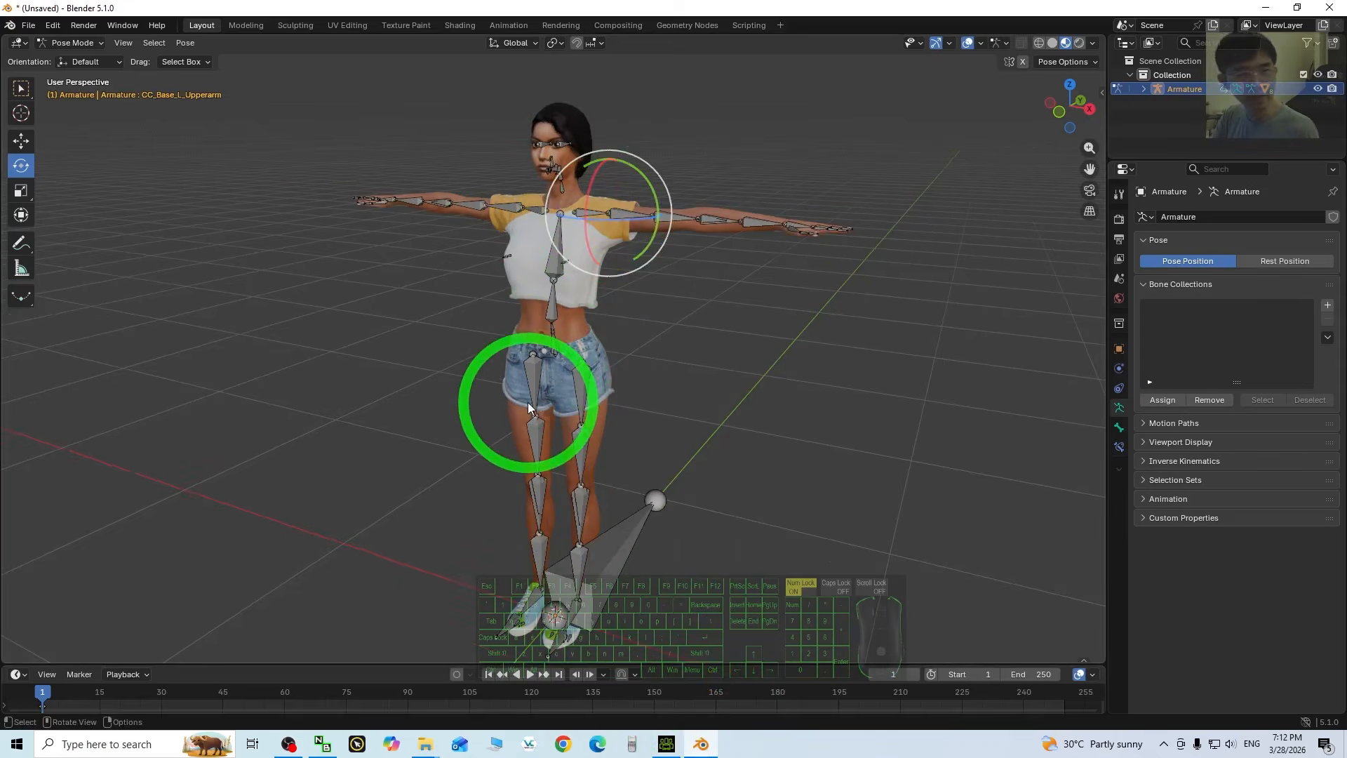
- Switch to Character Creator and examine the avatar's face, body and legs from an angled view
left_click(667, 743)
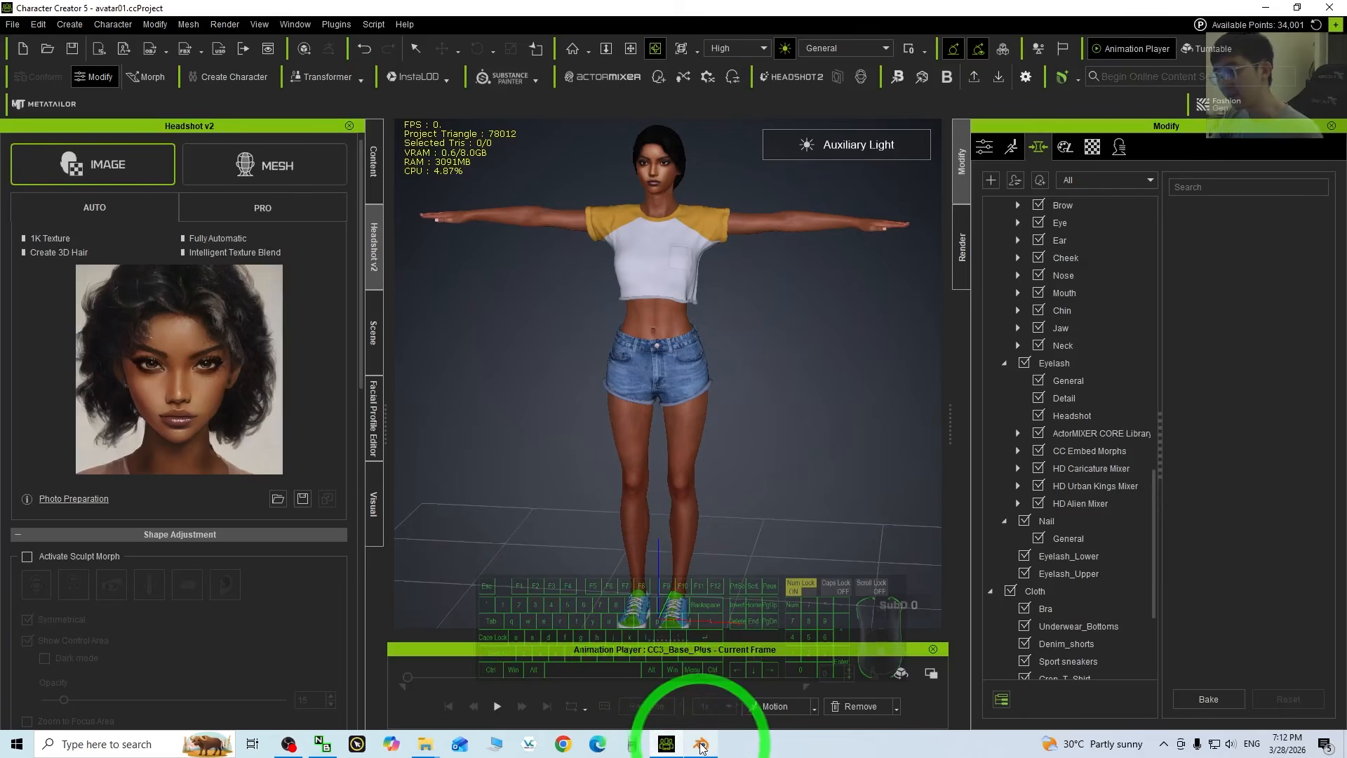
left_click_drag(781, 470, 703, 484)
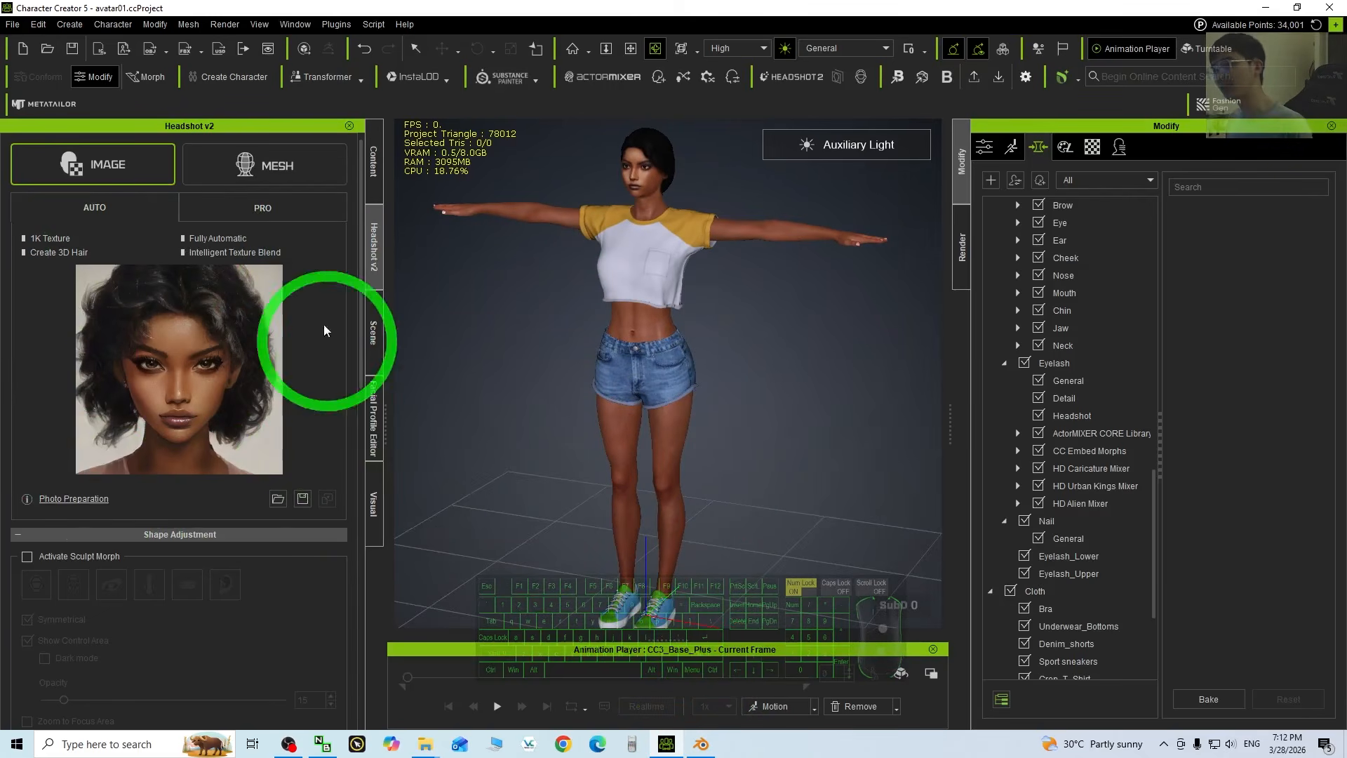
scroll(585, 274, "up", 1)
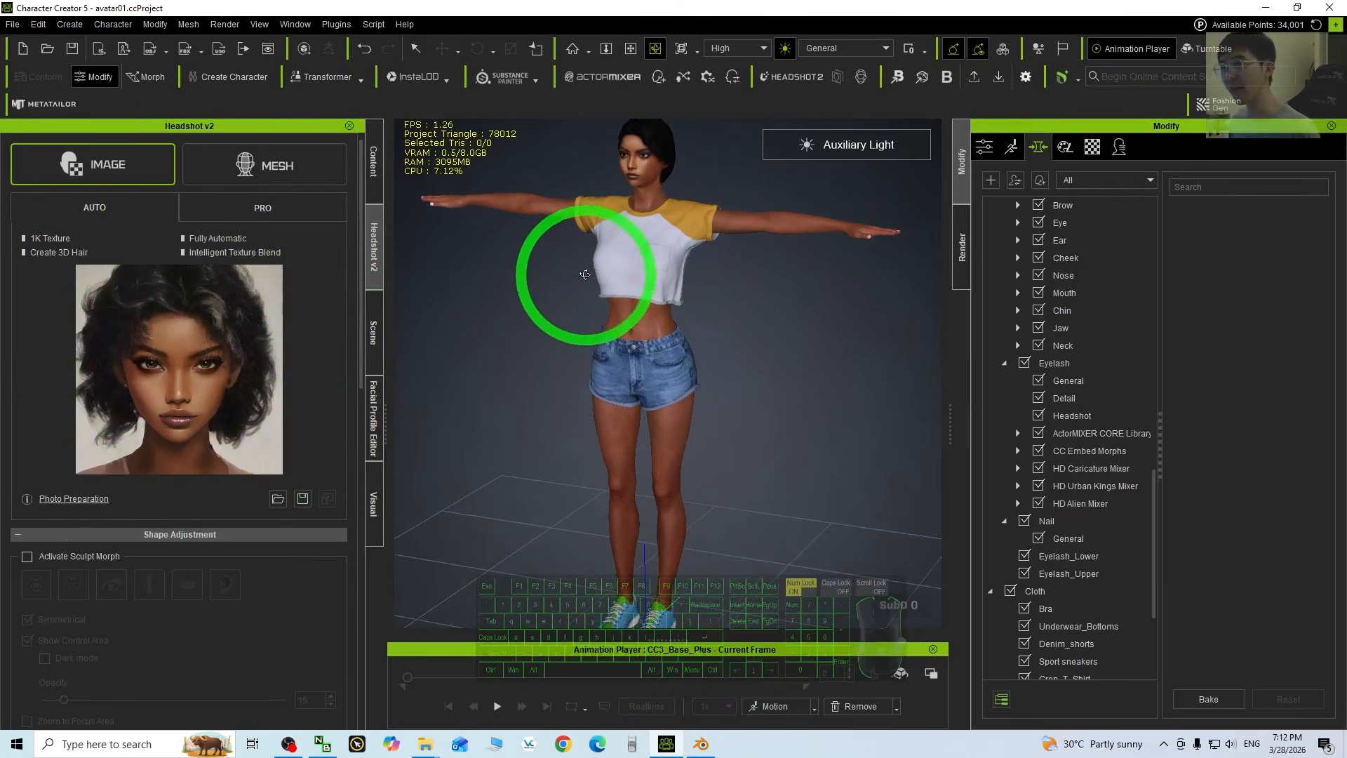
left_click_drag(585, 274, 630, 167)
left_click_drag(727, 265, 595, 440)
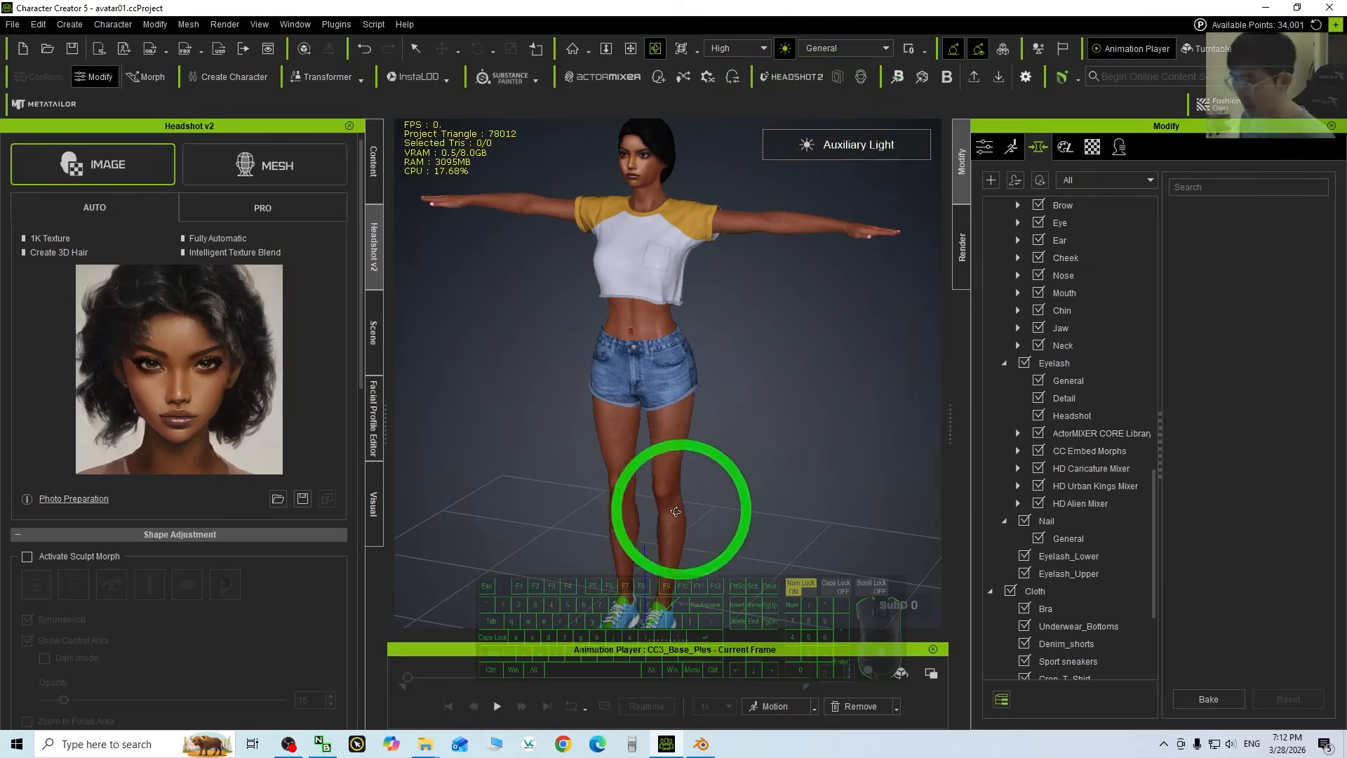
left_click_drag(679, 509, 669, 449)
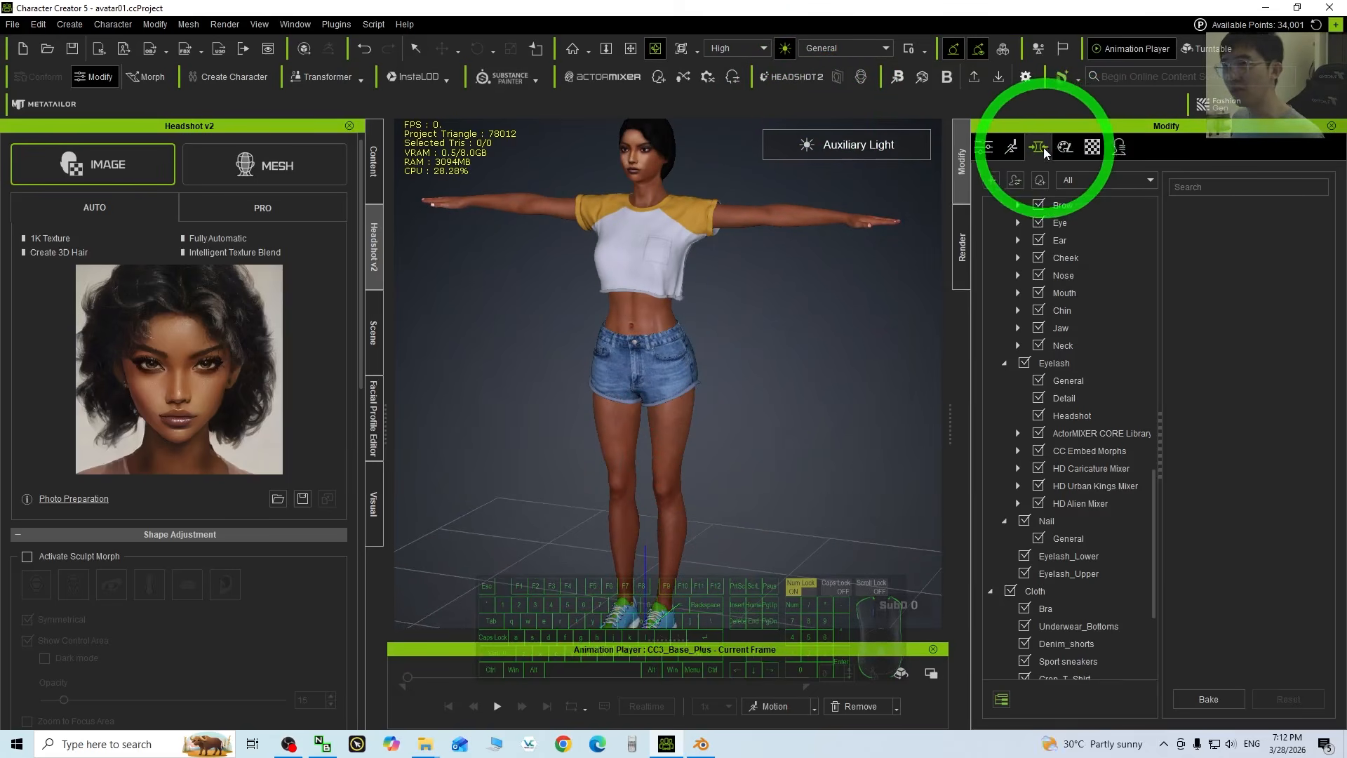
- Look through the avatar's morph categories up to the Actor body group
scroll(706, 330, "up", 5)
scroll(676, 247, "down", 2)
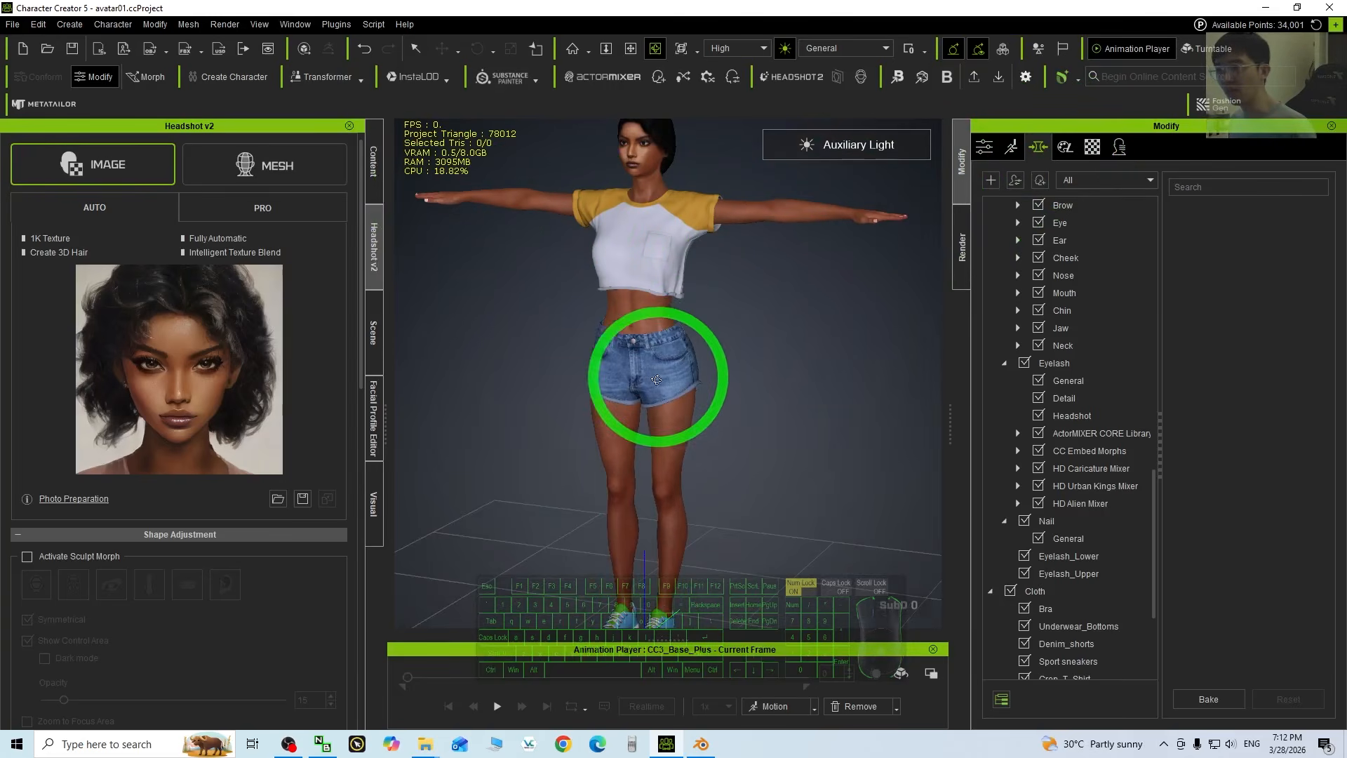
scroll(1061, 330, "up", 8)
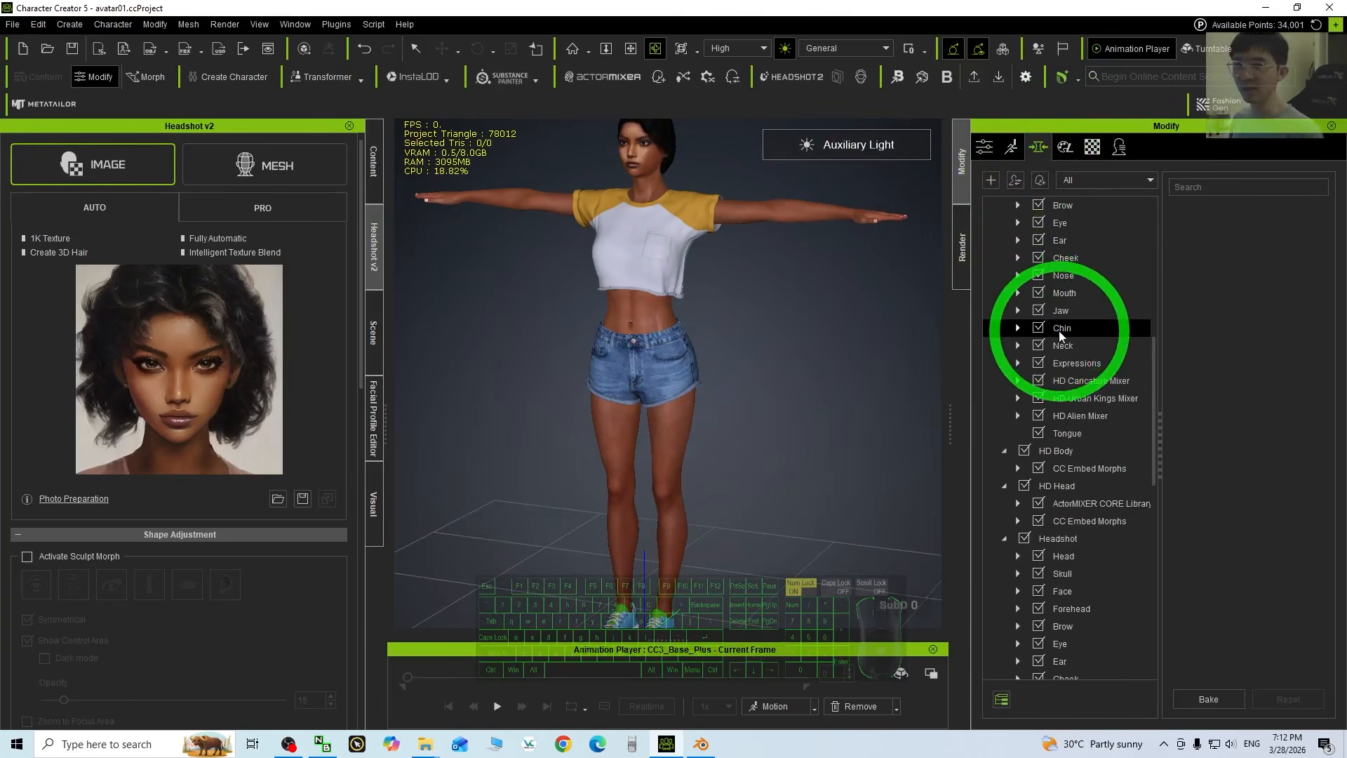
scroll(1059, 330, "up", 8)
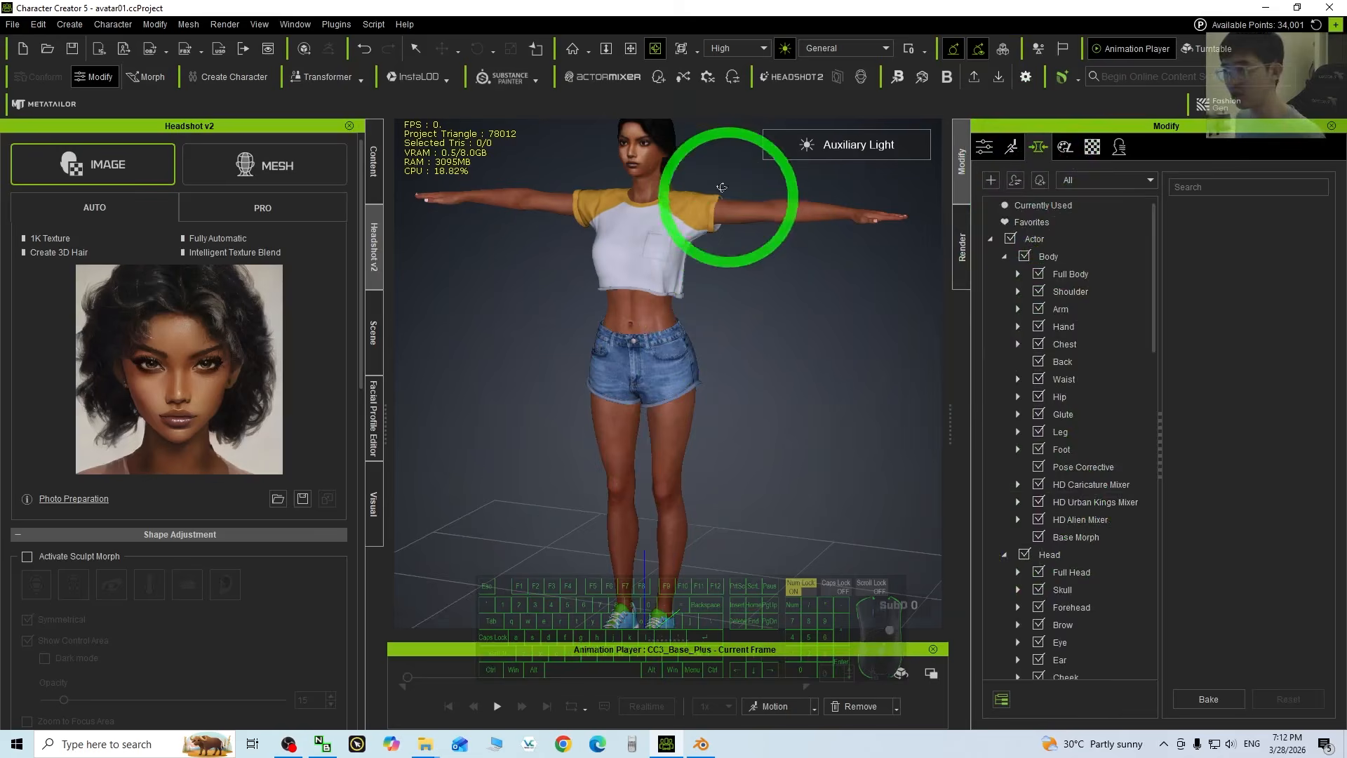
left_click_drag(666, 417, 625, 402)
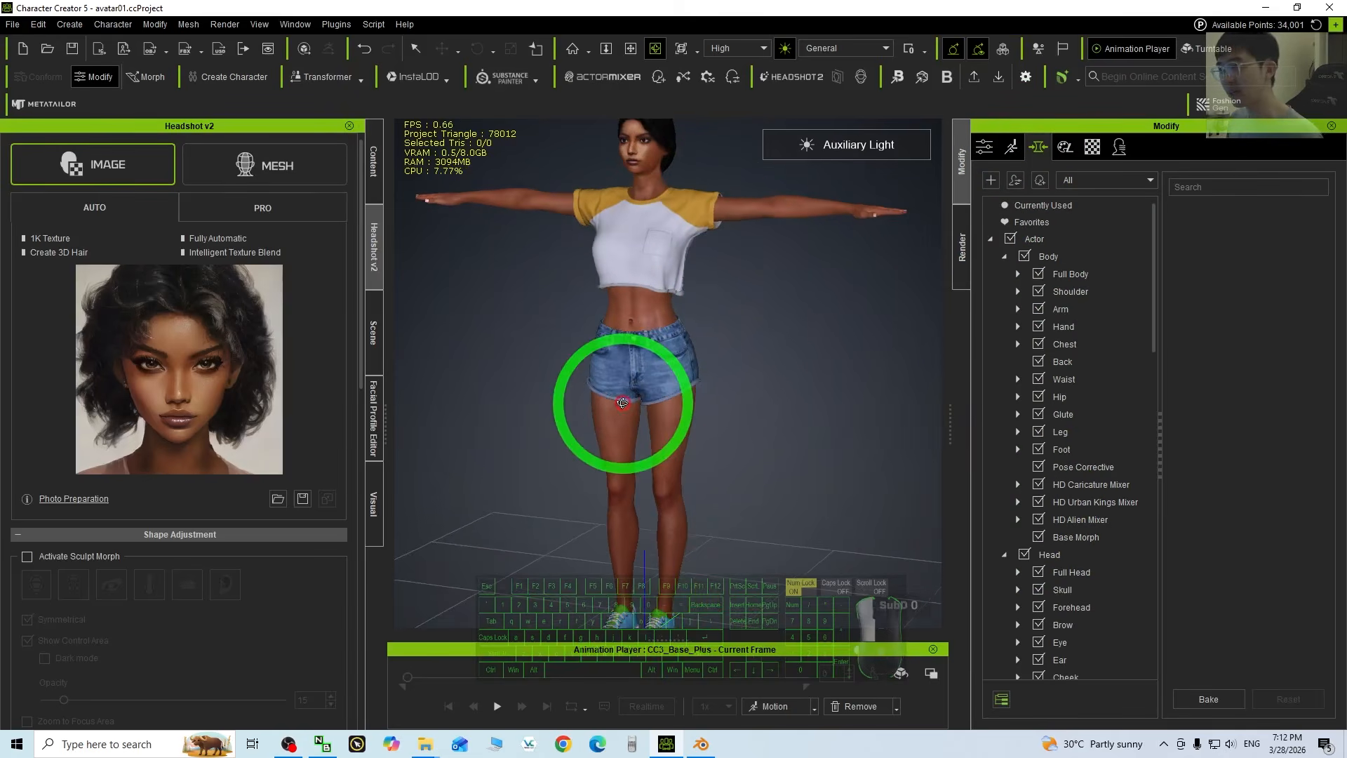
- Select the avatar's crop T-shirt, denim shorts and sport sneakers one after another to inspect the separate clothing items
left_click(648, 254)
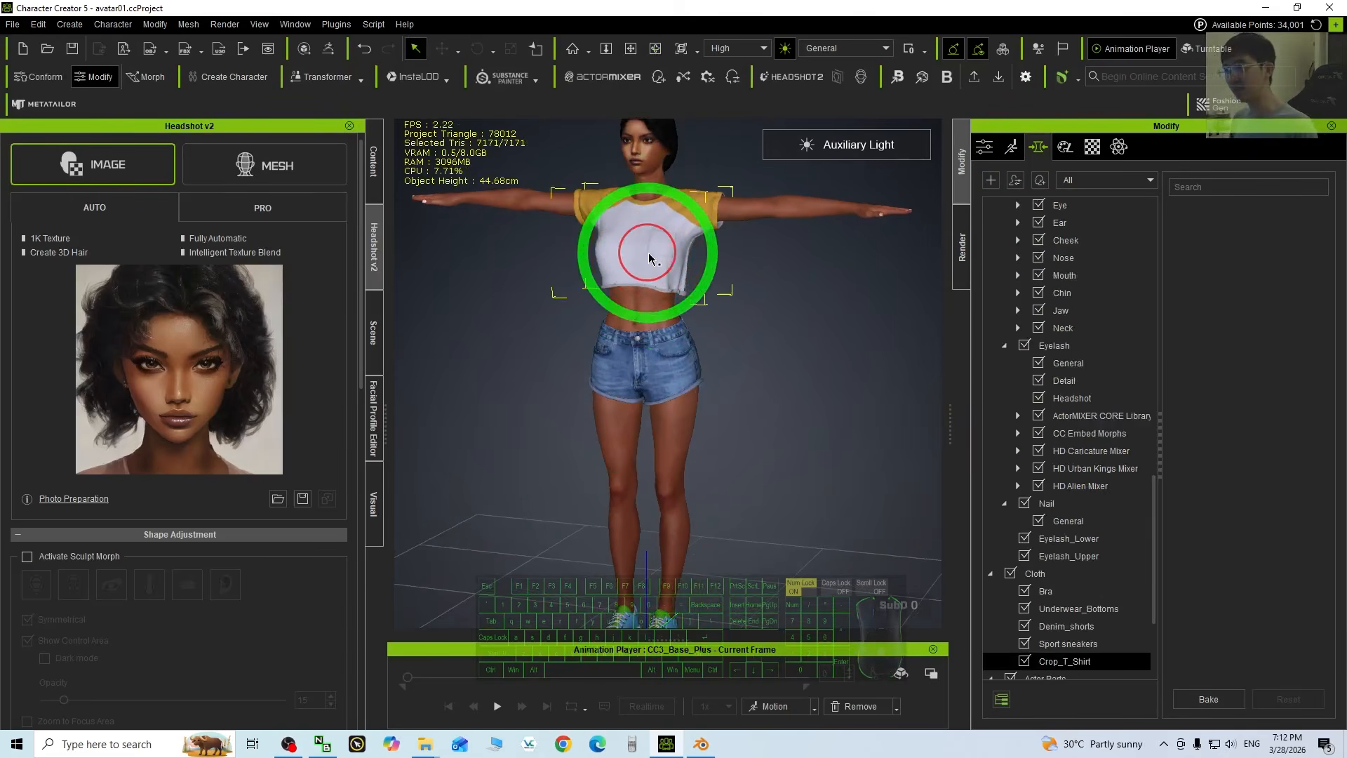
left_click(635, 363)
scroll(687, 463, "down", 2)
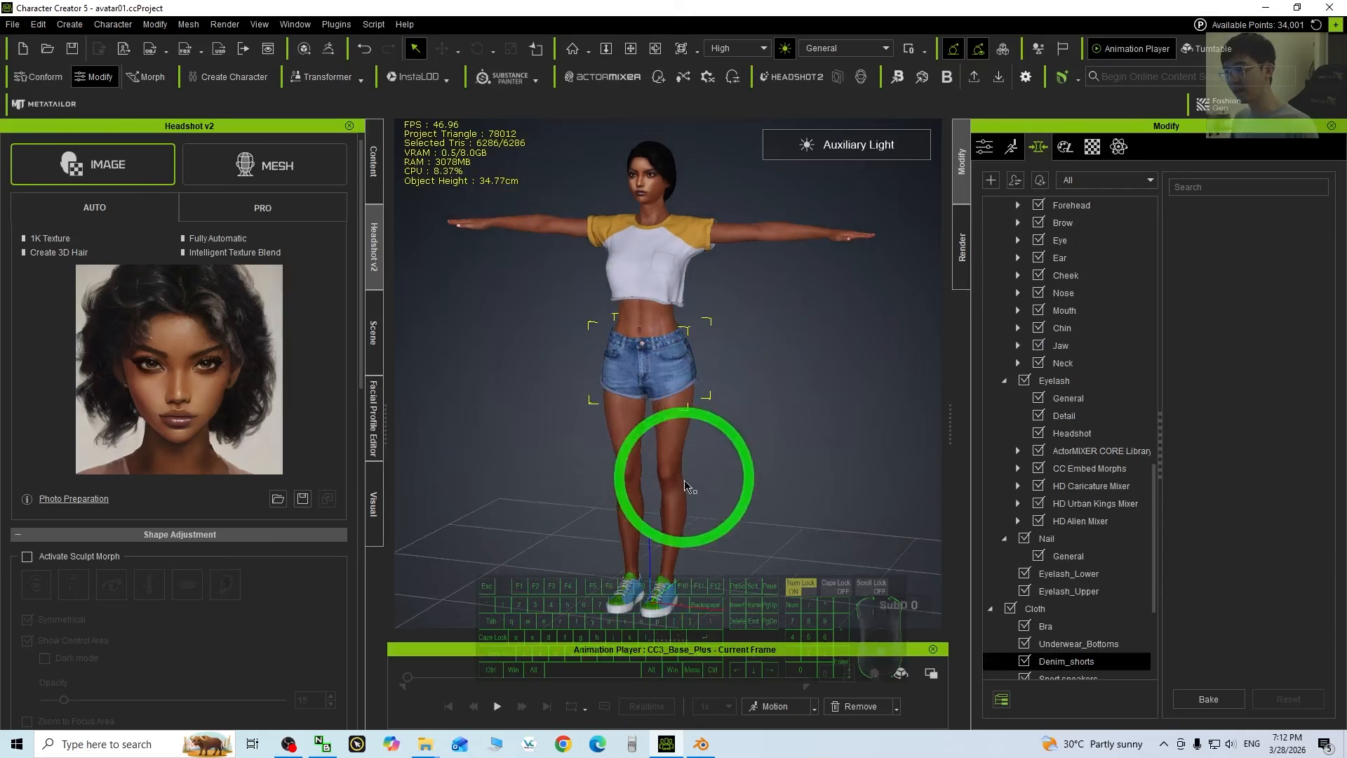
left_click(642, 593)
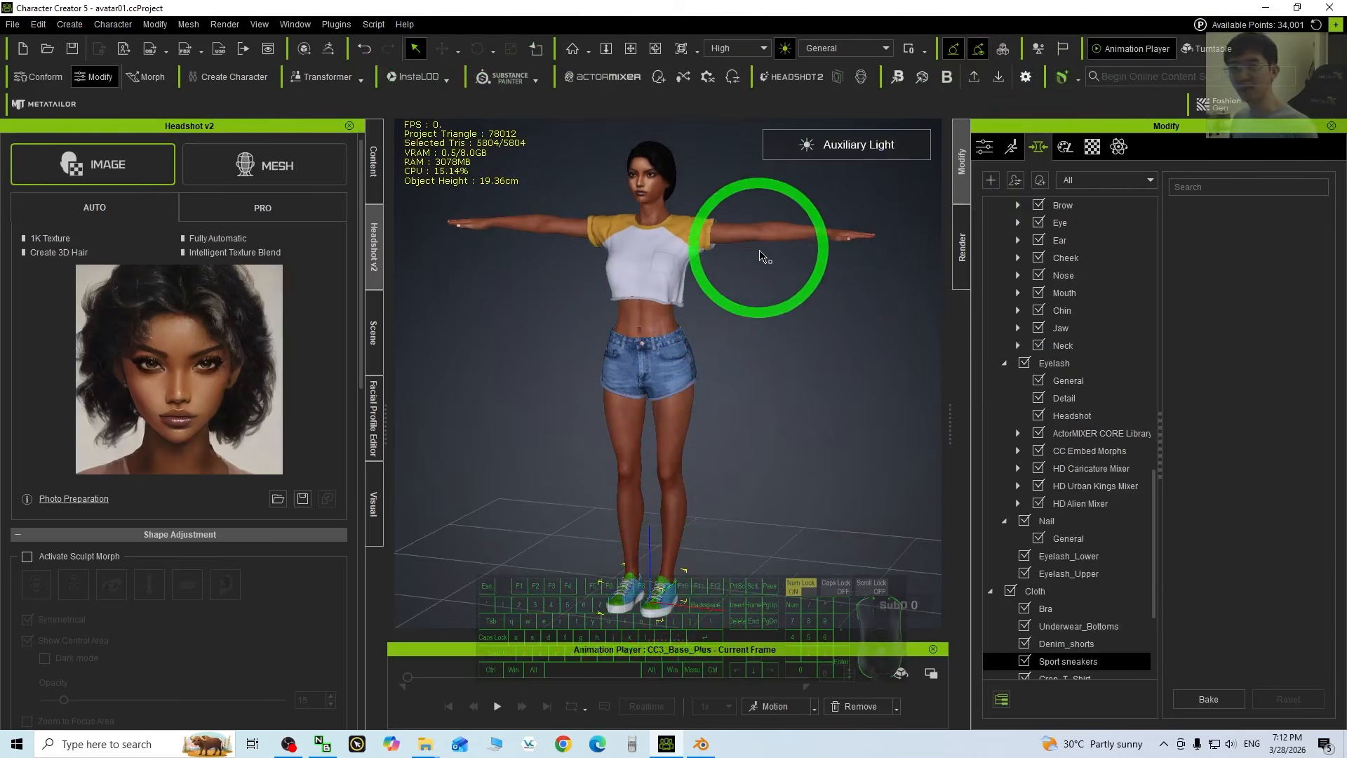
- Switch to Blender and examine the imported rig, selecting the left breast bone and the jaw root bone
left_click(701, 743)
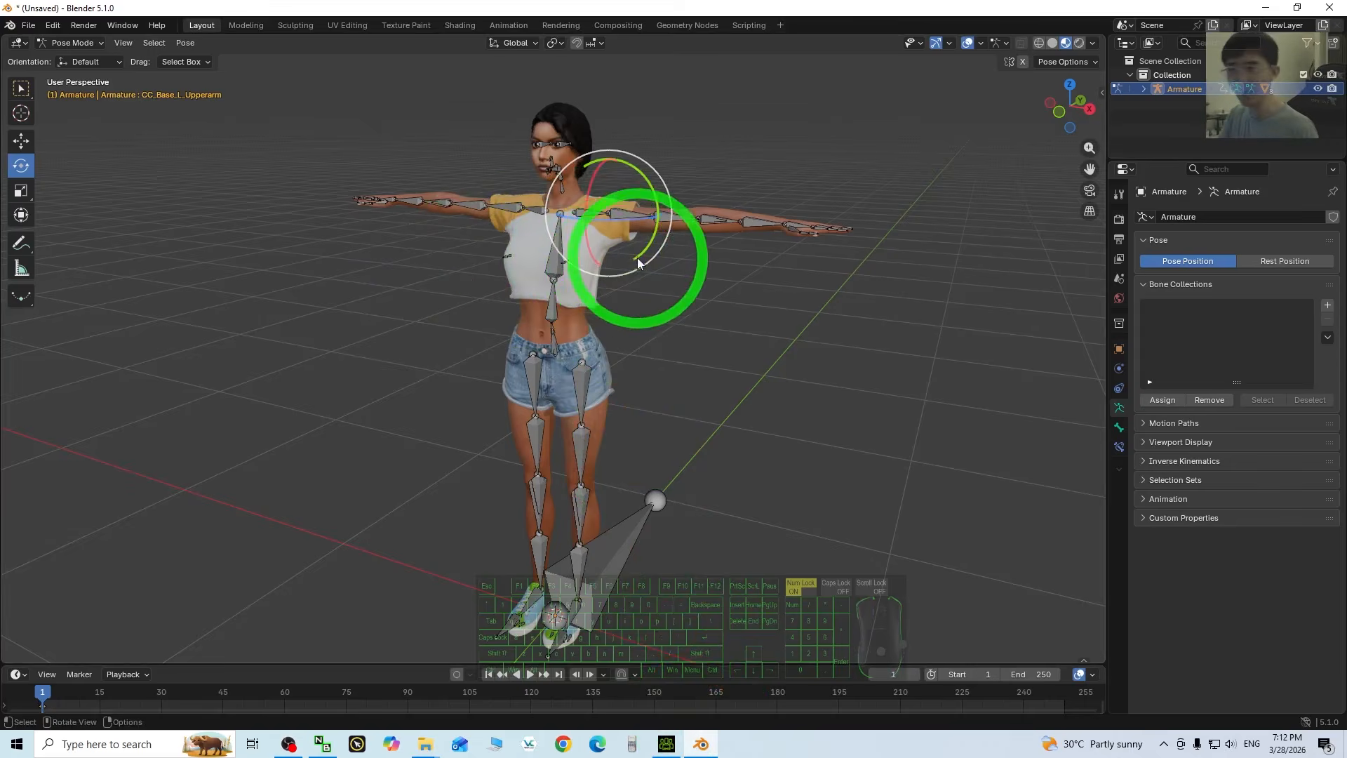
left_click(559, 264)
scroll(764, 248, "up", 6)
scroll(764, 249, "down", 3)
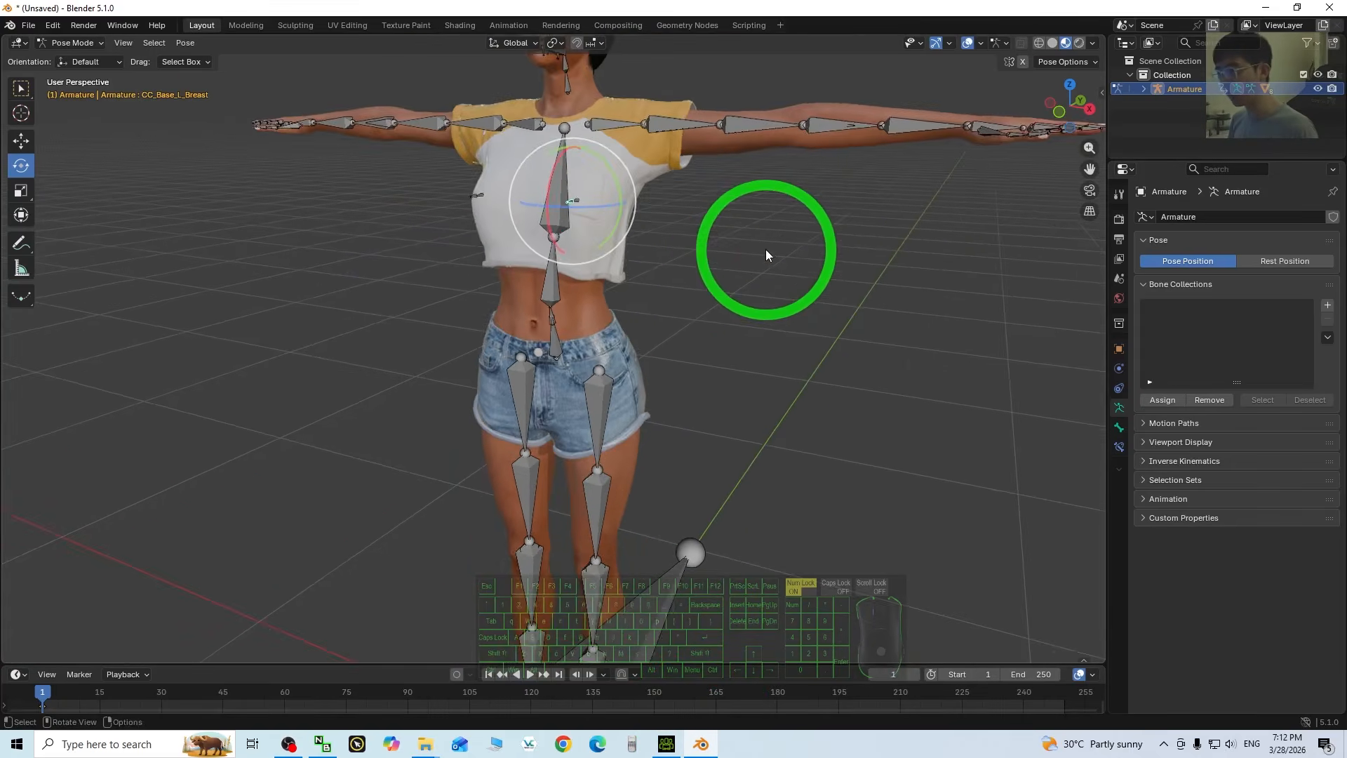
middle_click_drag(778, 243, 790, 443, "shift")
scroll(604, 198, "up", 6)
scroll(740, 180, "down", 4)
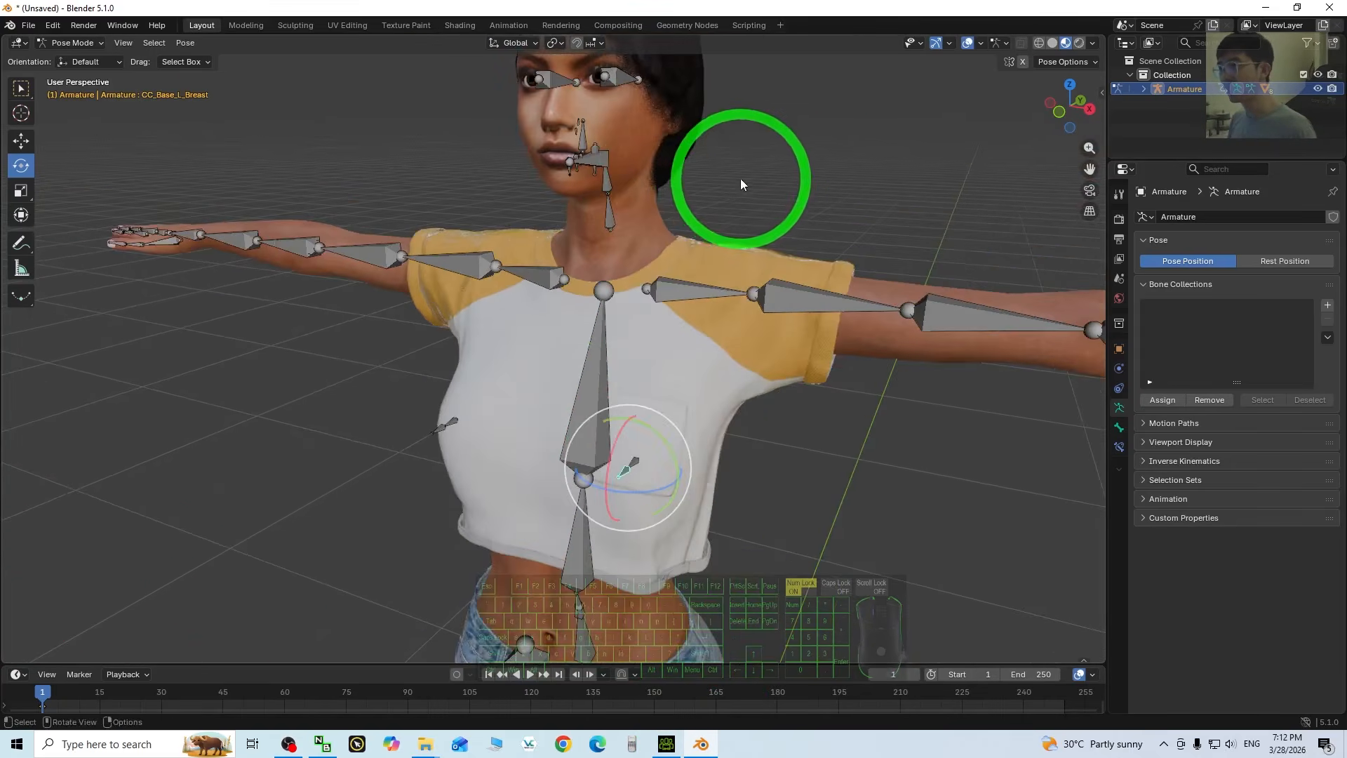
scroll(723, 240, "up", 2)
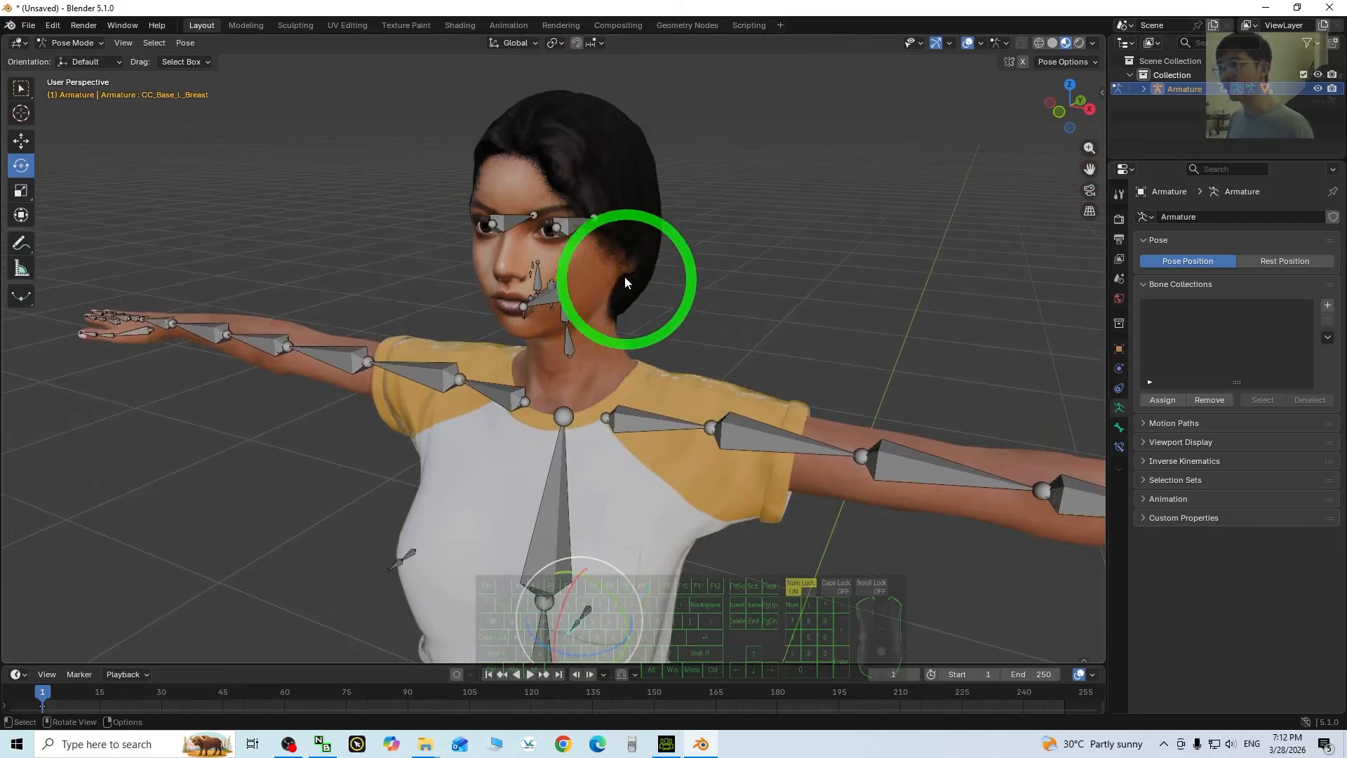
left_click(561, 273)
middle_click_drag(564, 261, 700, 210)
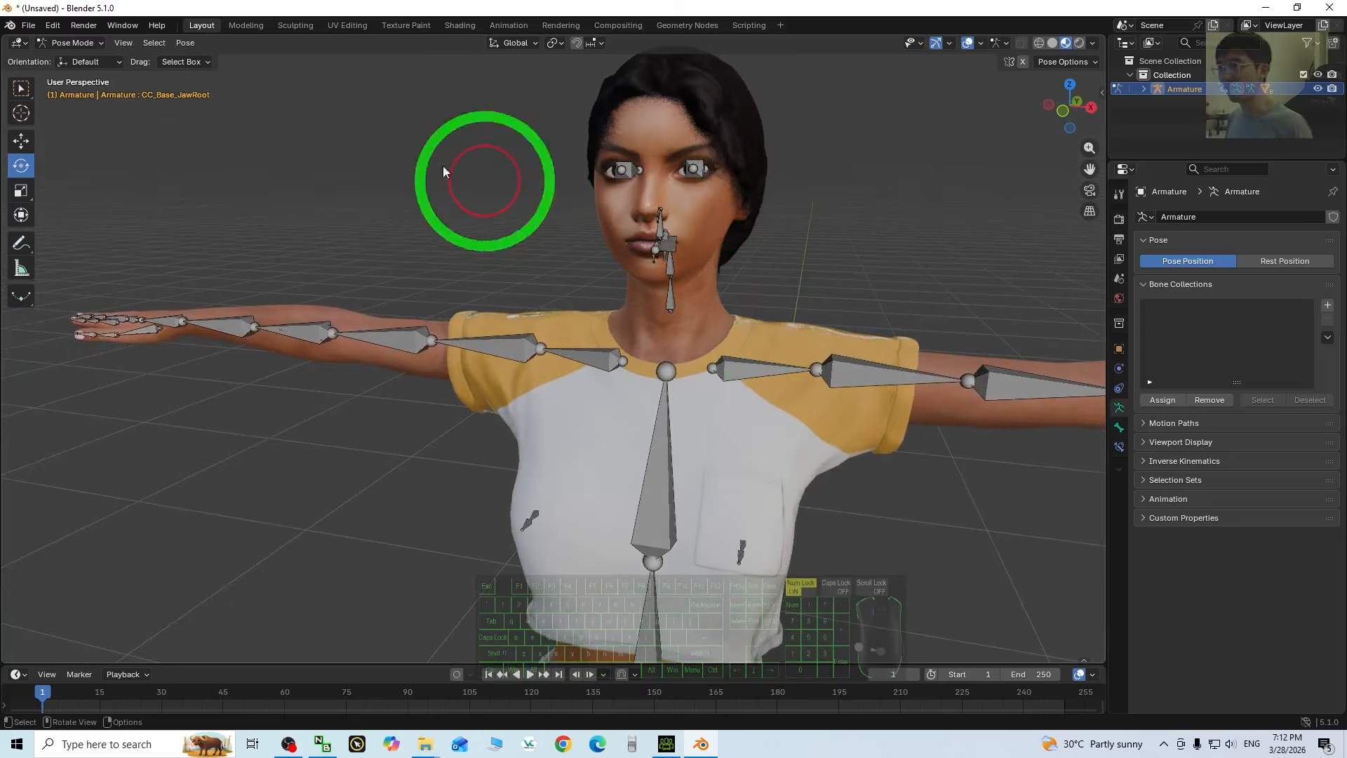
- Switch the armature from Pose Mode to Object Mode and select the CC_Base_Body mesh to examine the whole character
left_click(62, 59)
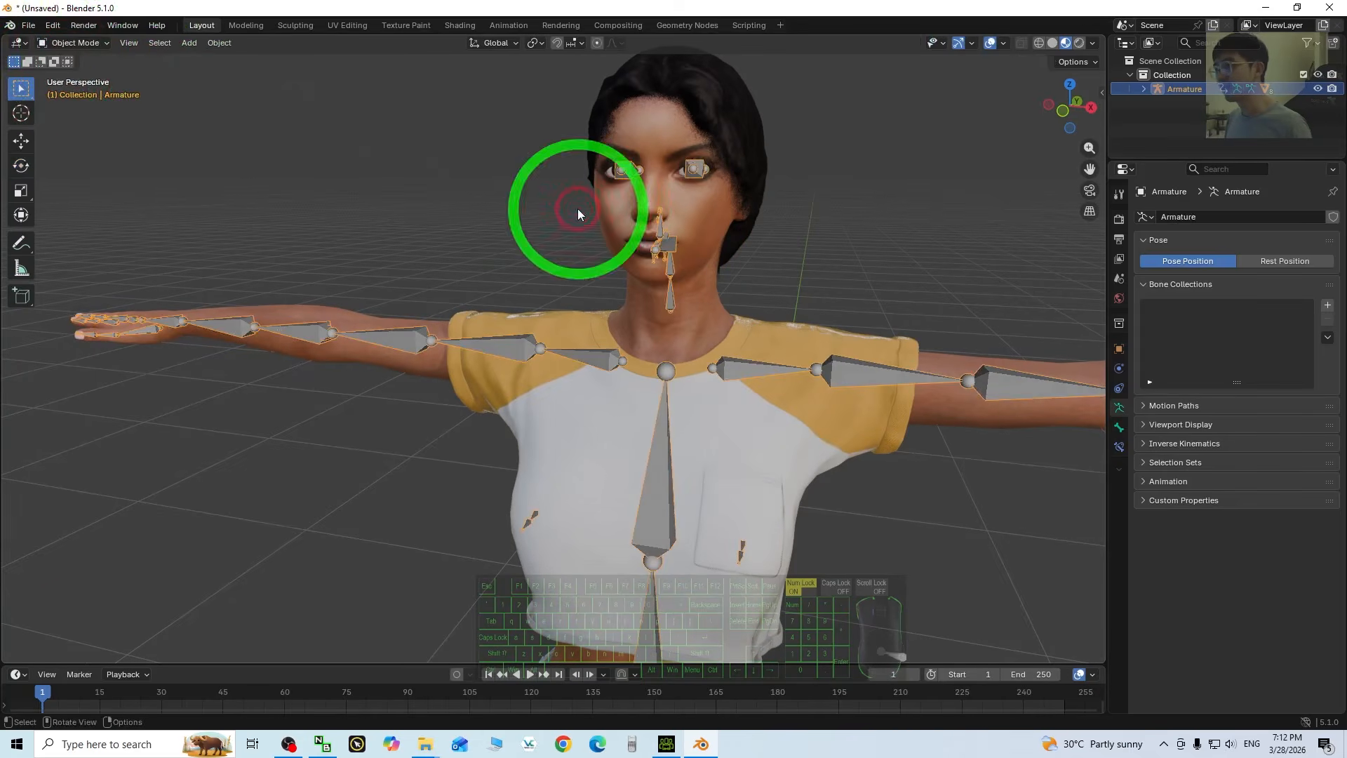
left_click(731, 234)
scroll(772, 253, "down", 3)
scroll(824, 351, "down", 2)
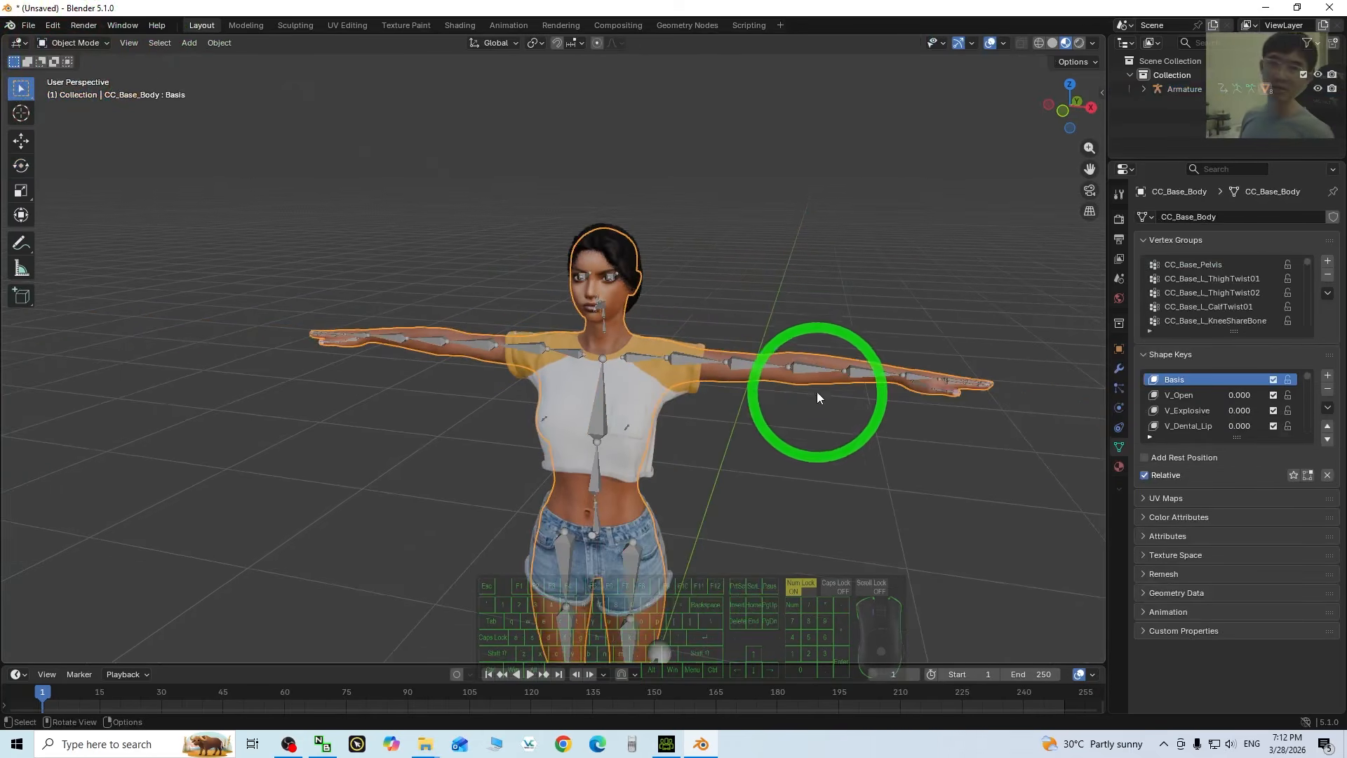
middle_click_drag(802, 498, 738, 349)
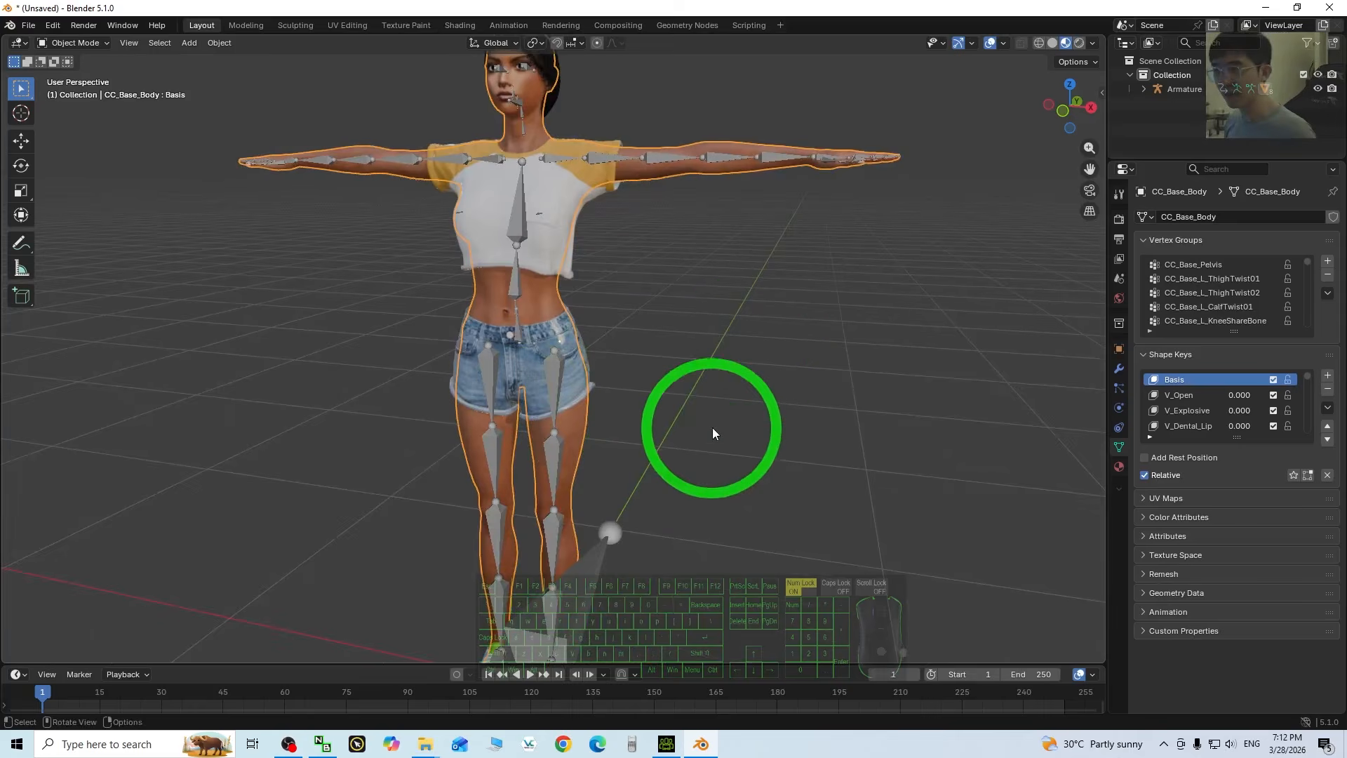
middle_click_drag(713, 429, 764, 358)
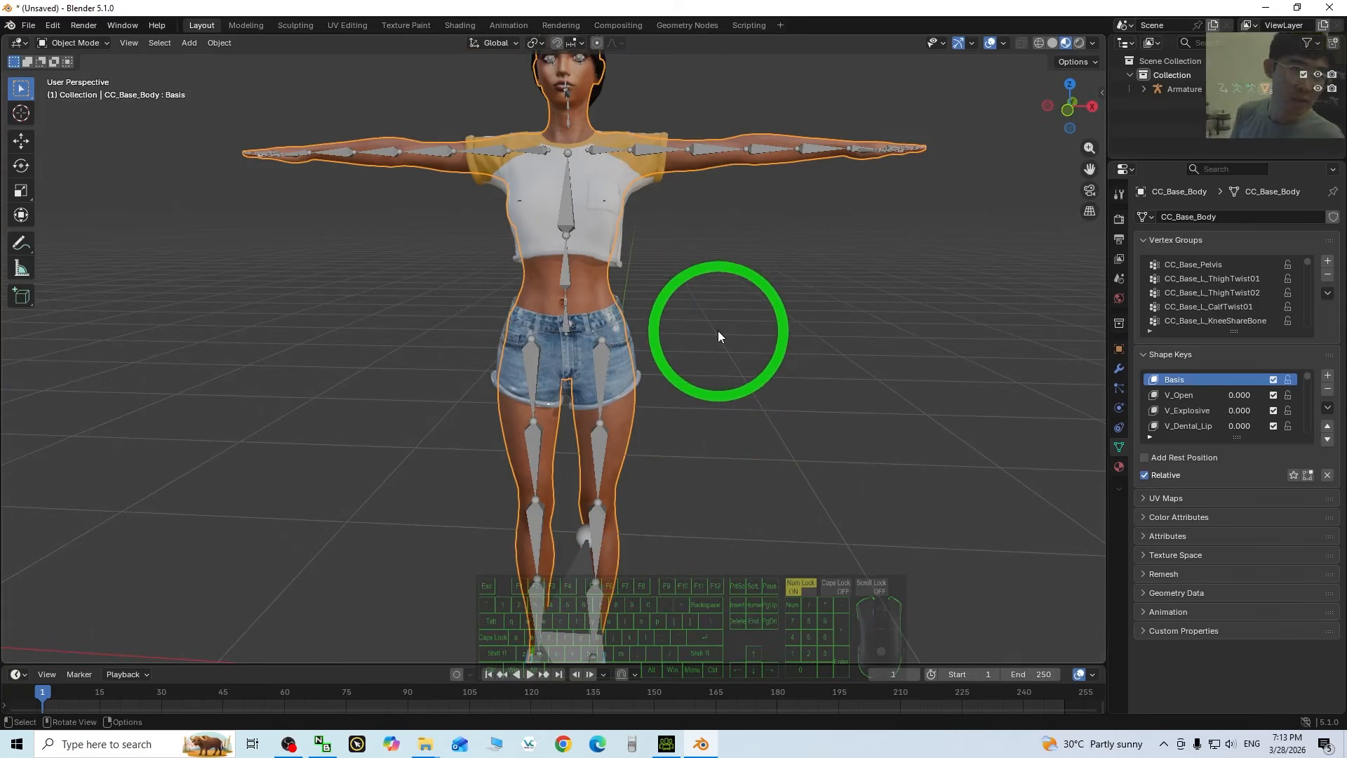
scroll(731, 321, "down", 1)
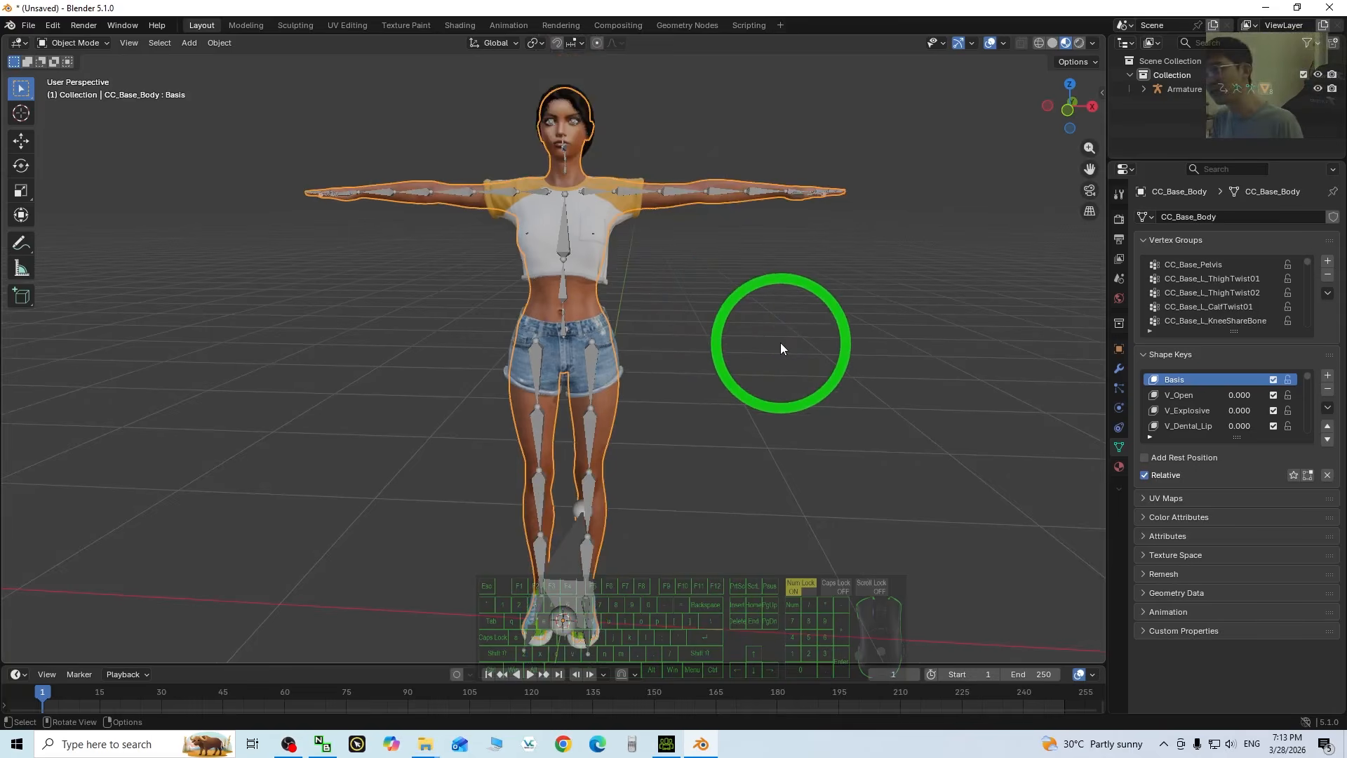
mouse_move(775, 345)
middle_mouse_down()
mouse_move(739, 350)
mouse_move(778, 350)
middle_mouse_up()
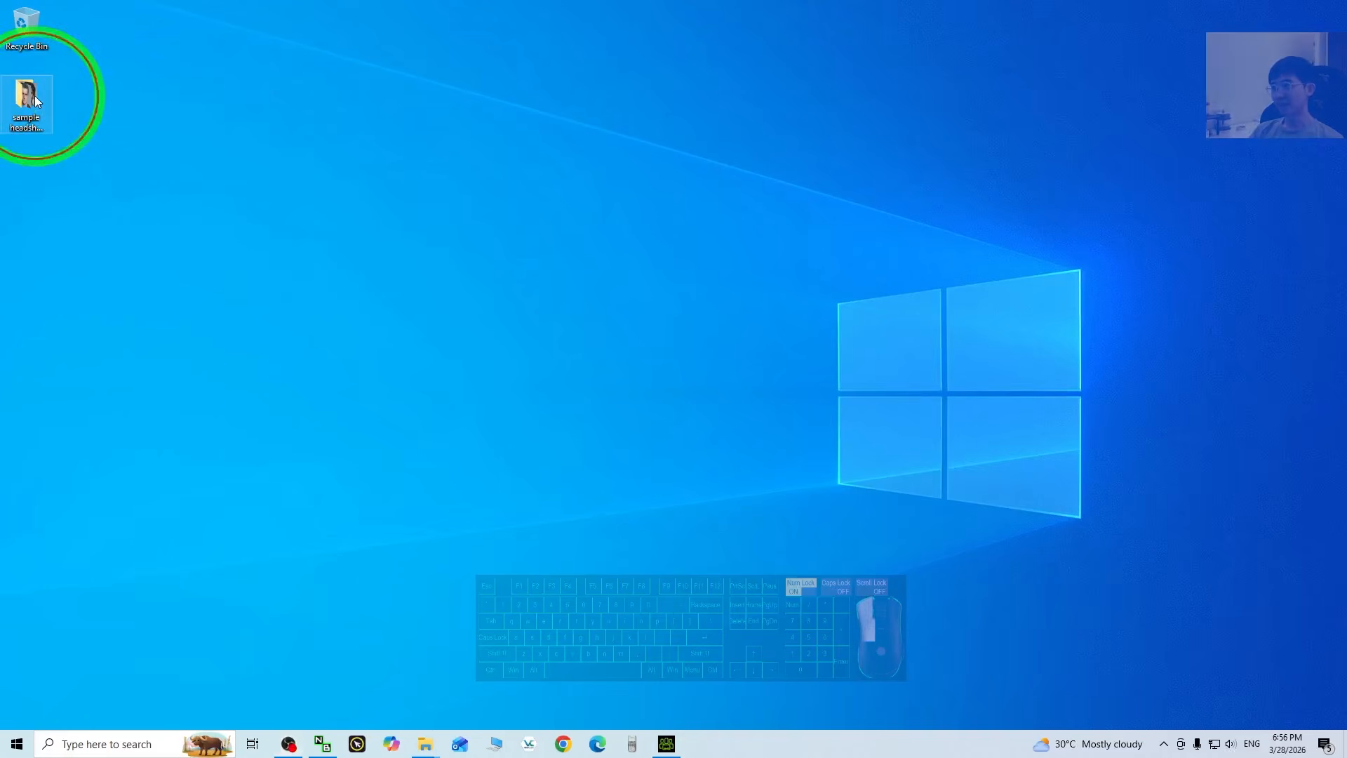
double_click(35, 96)
left_click_drag(617, 195, 606, 5)
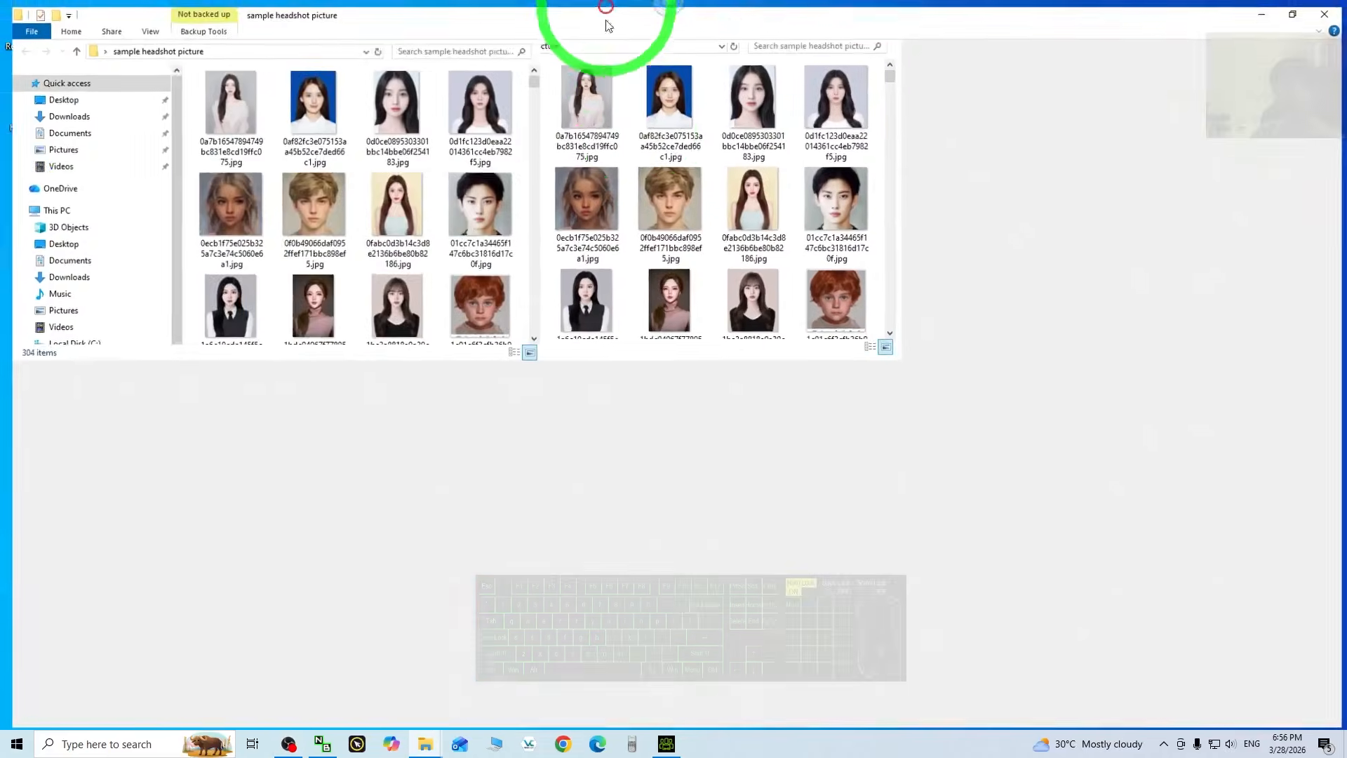
left_click_drag(793, 6, 474, 119)
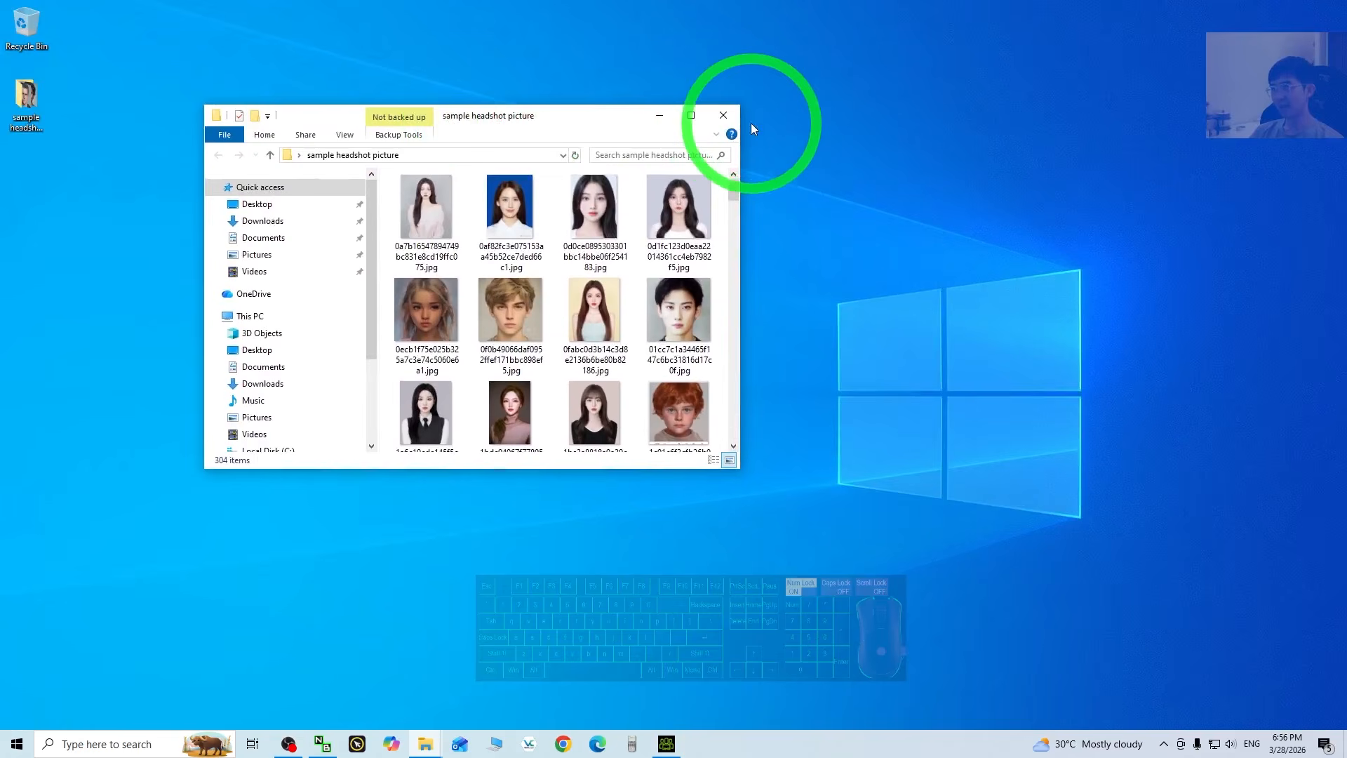
left_click(725, 113)
- Open the sample headshot picture folder from the desktop in a maximized window
double_click(24, 100)
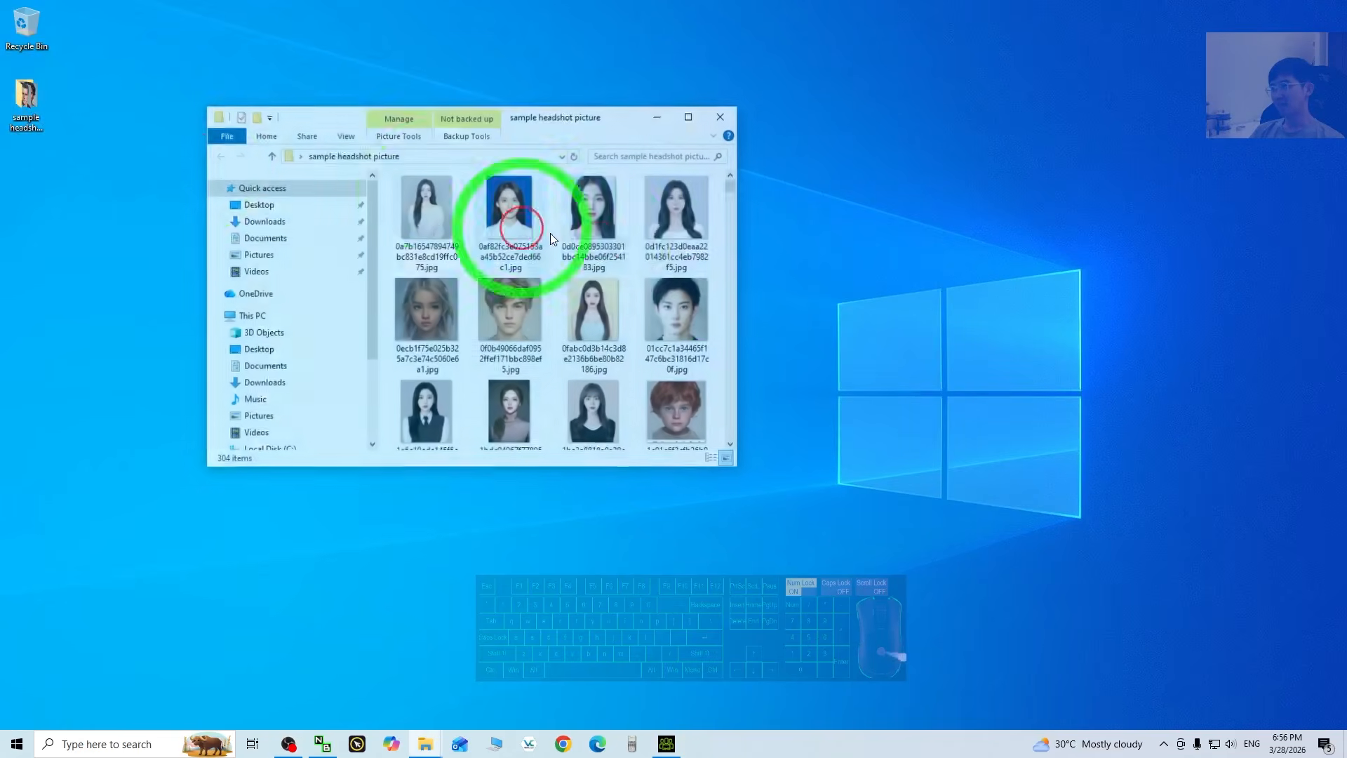
left_click(691, 114)
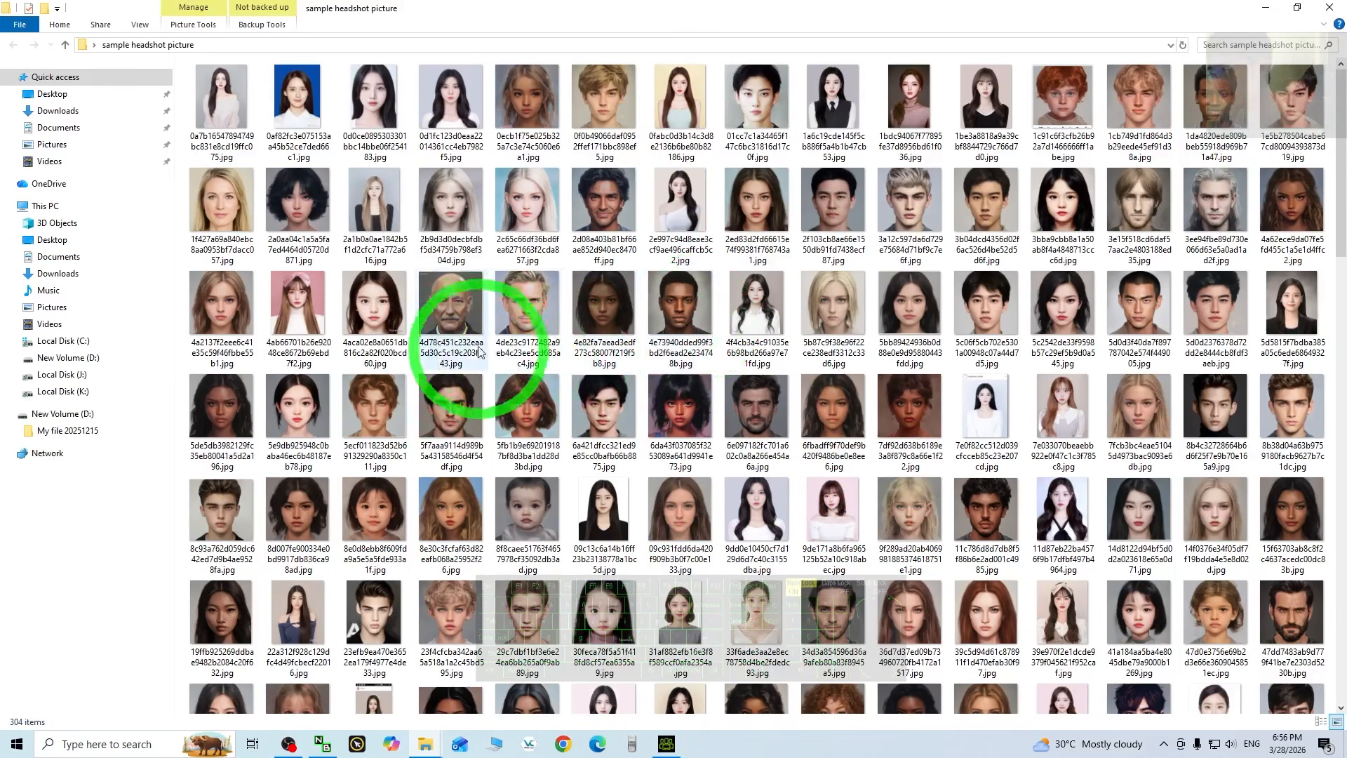
- Preview the blond man's close-up and the portrait of the woman in the grey sweater, closing each photo after viewing
double_click(544, 303)
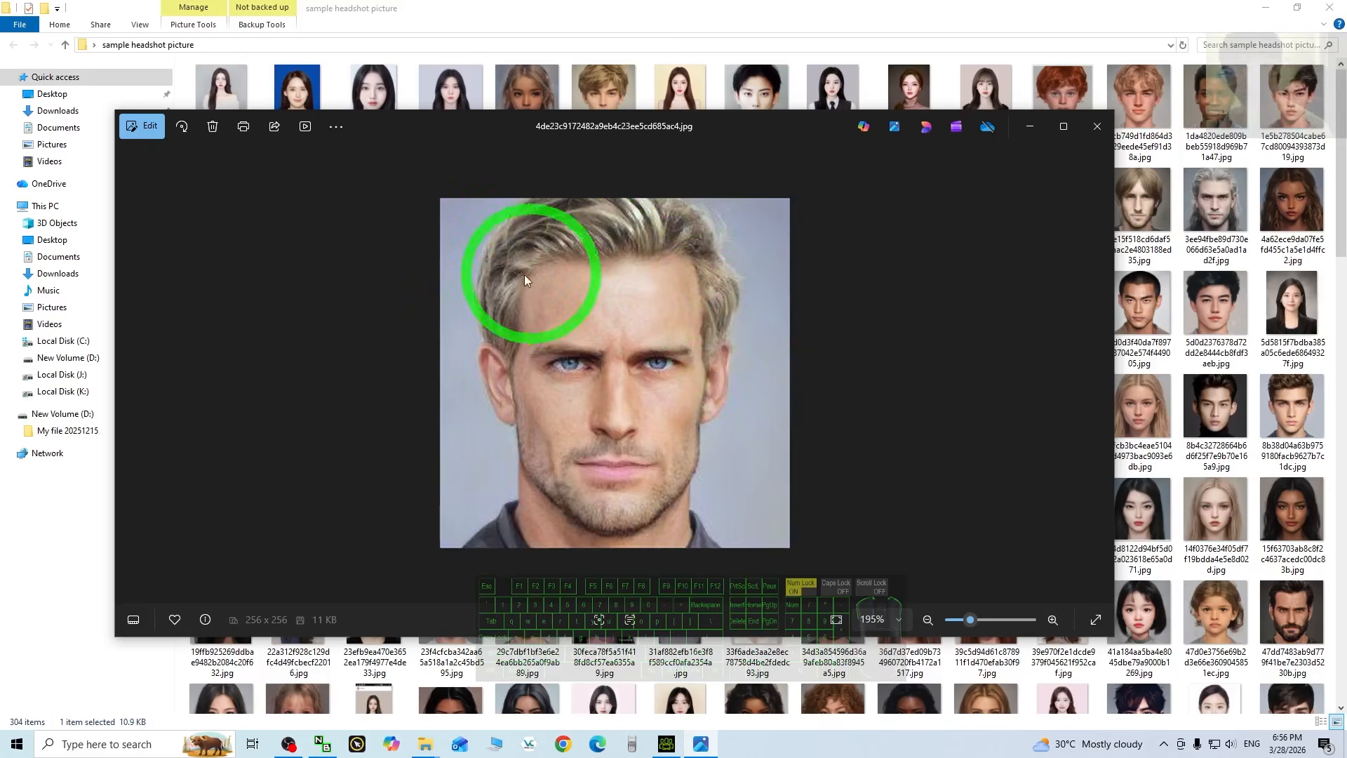
left_click(1098, 126)
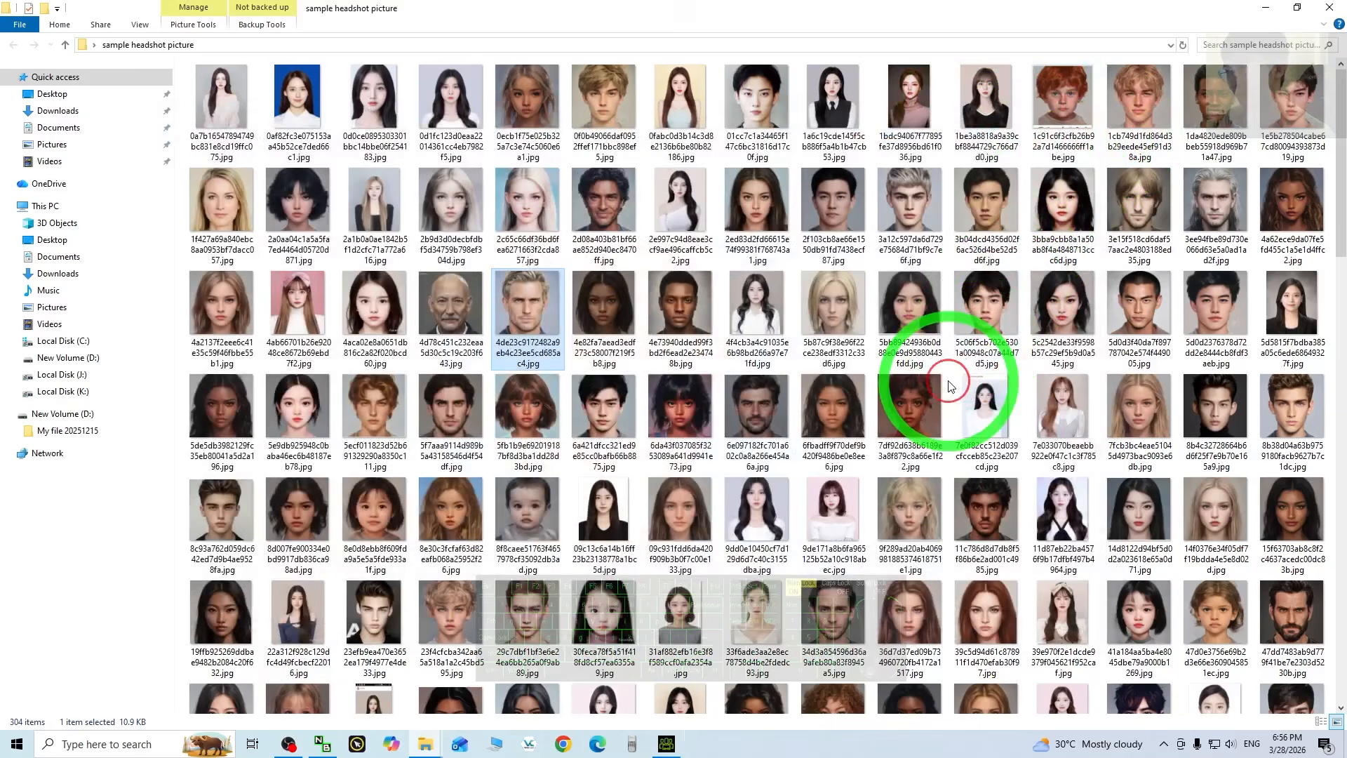
scroll(937, 519, "down", 3)
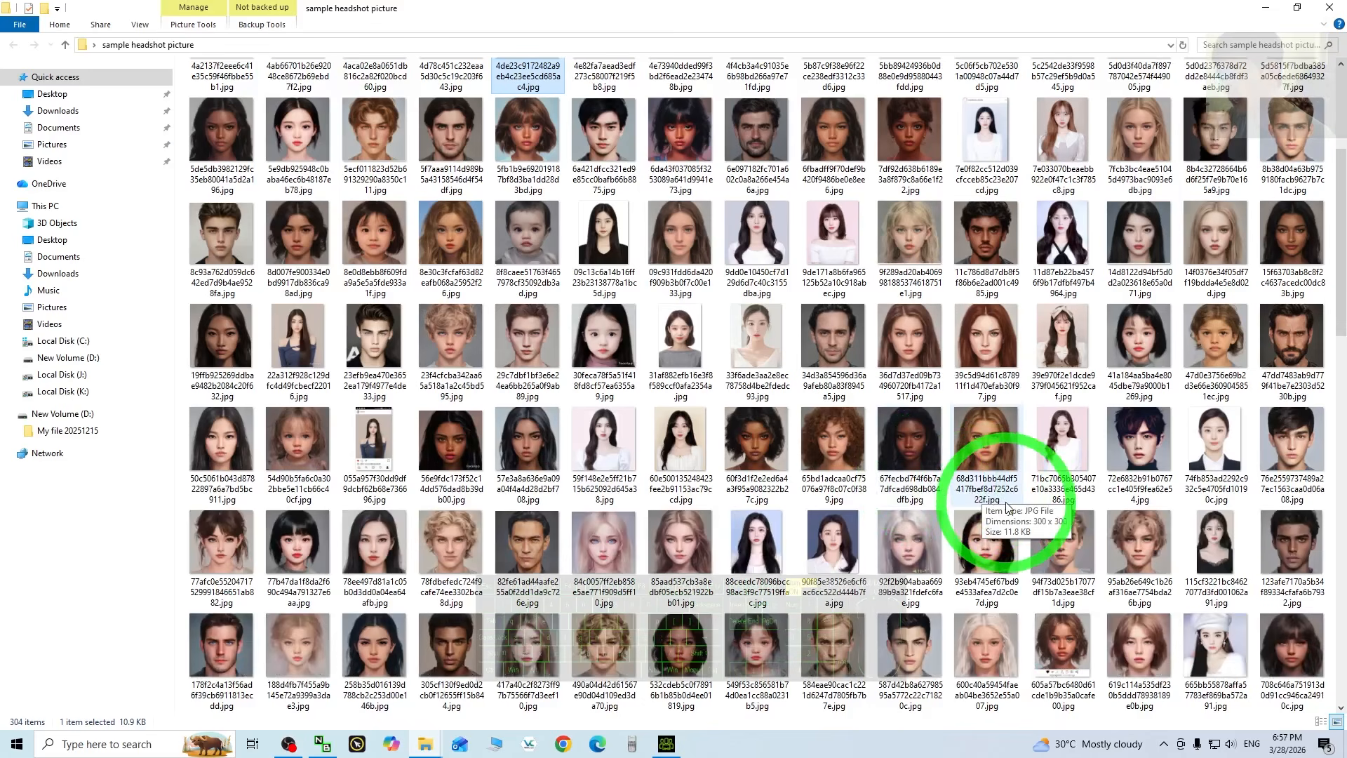
double_click(684, 312)
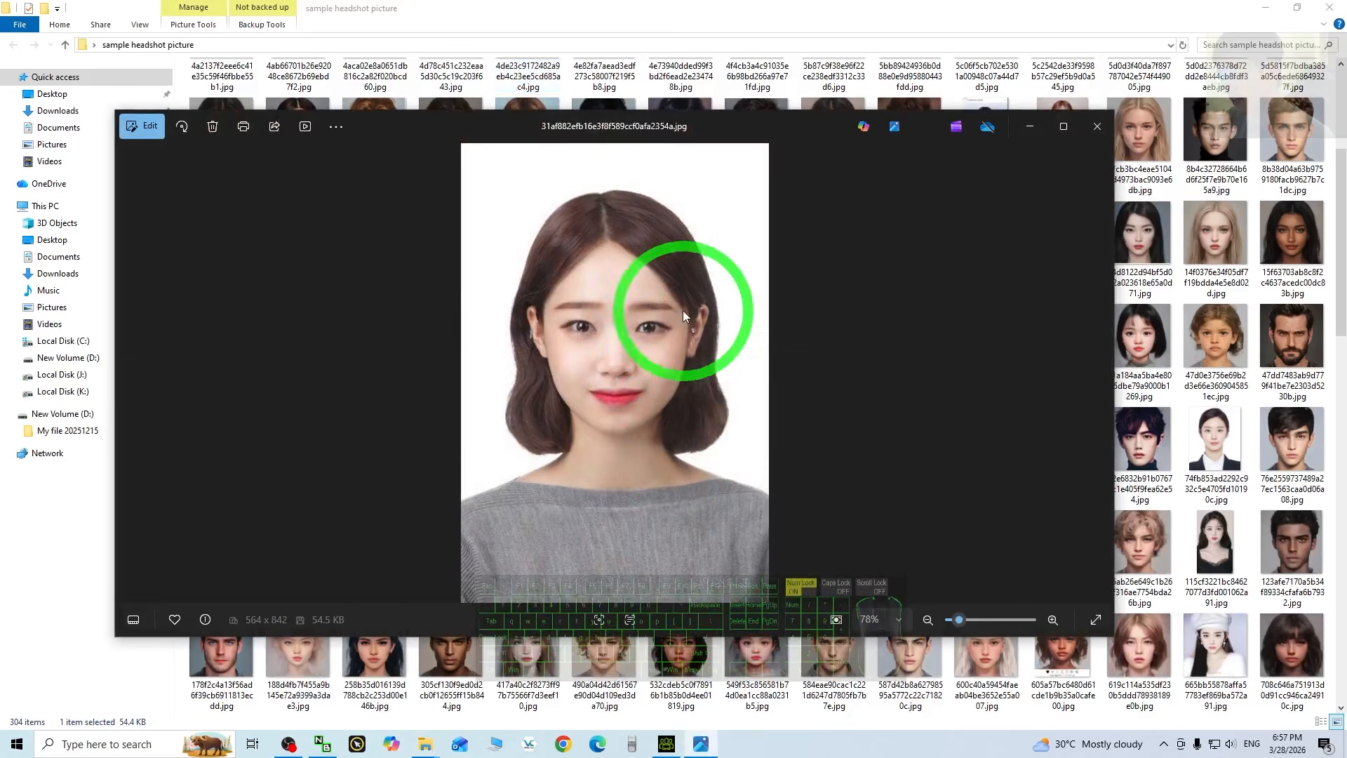
key("Escape")
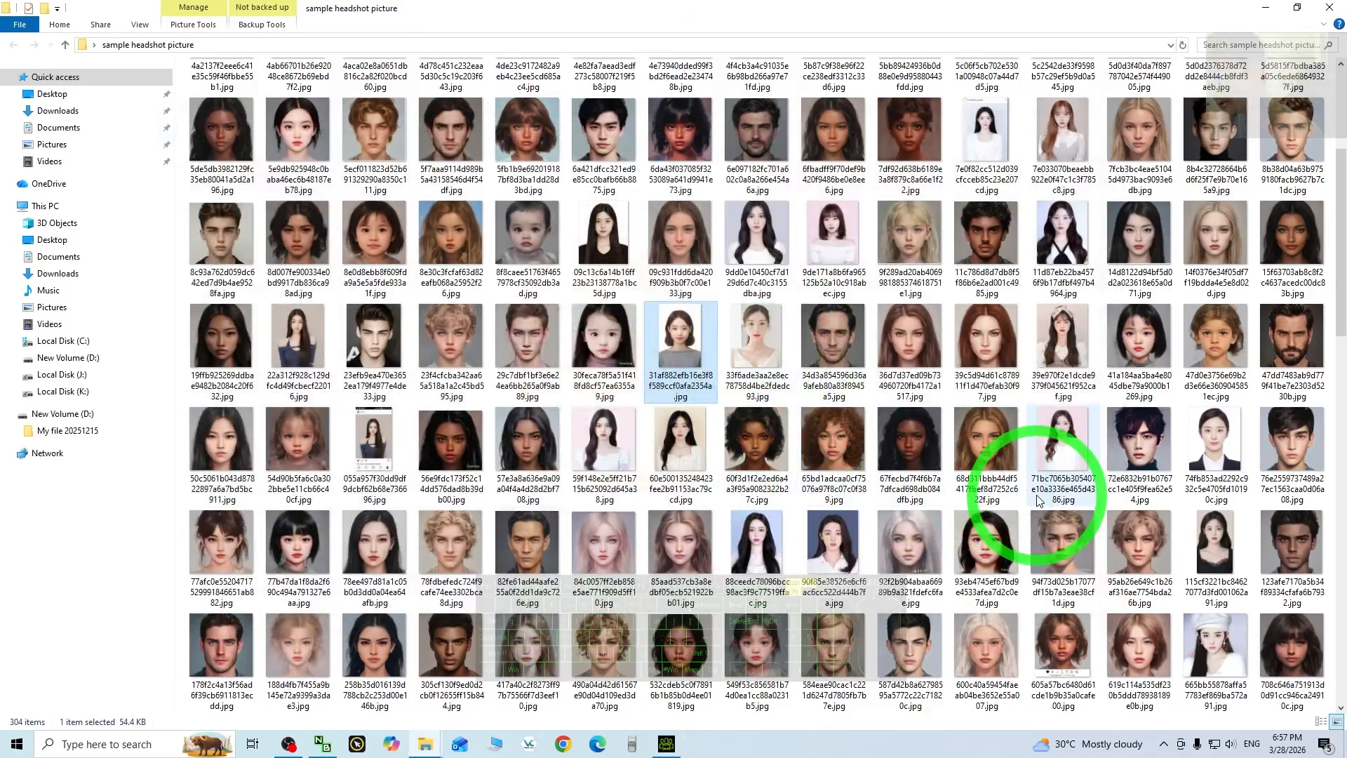
- Preview the portrait of the woman with short wavy black hair, closing the photo after viewing
double_click(755, 443)
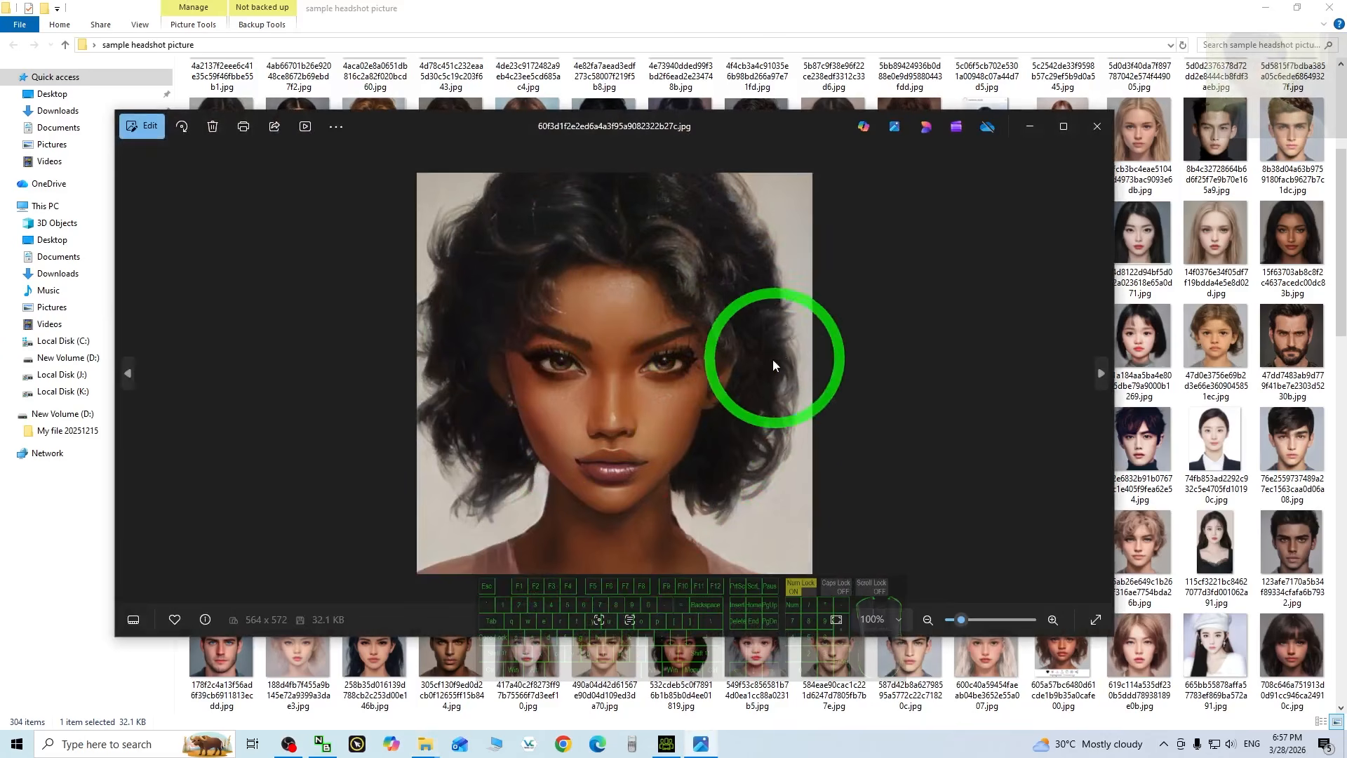
key("Escape")
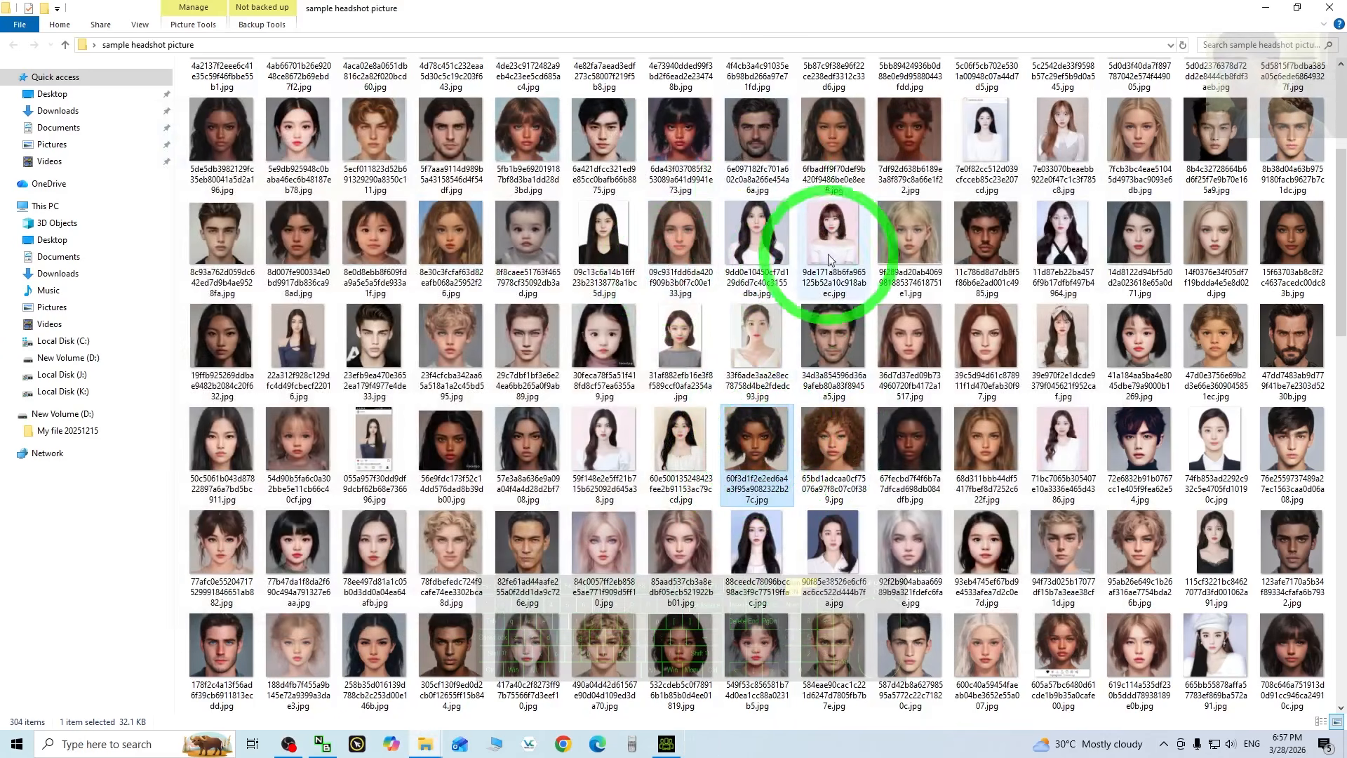
- Switch to Character Creator and open Headshot v2 in Auto image mode
left_click(667, 746)
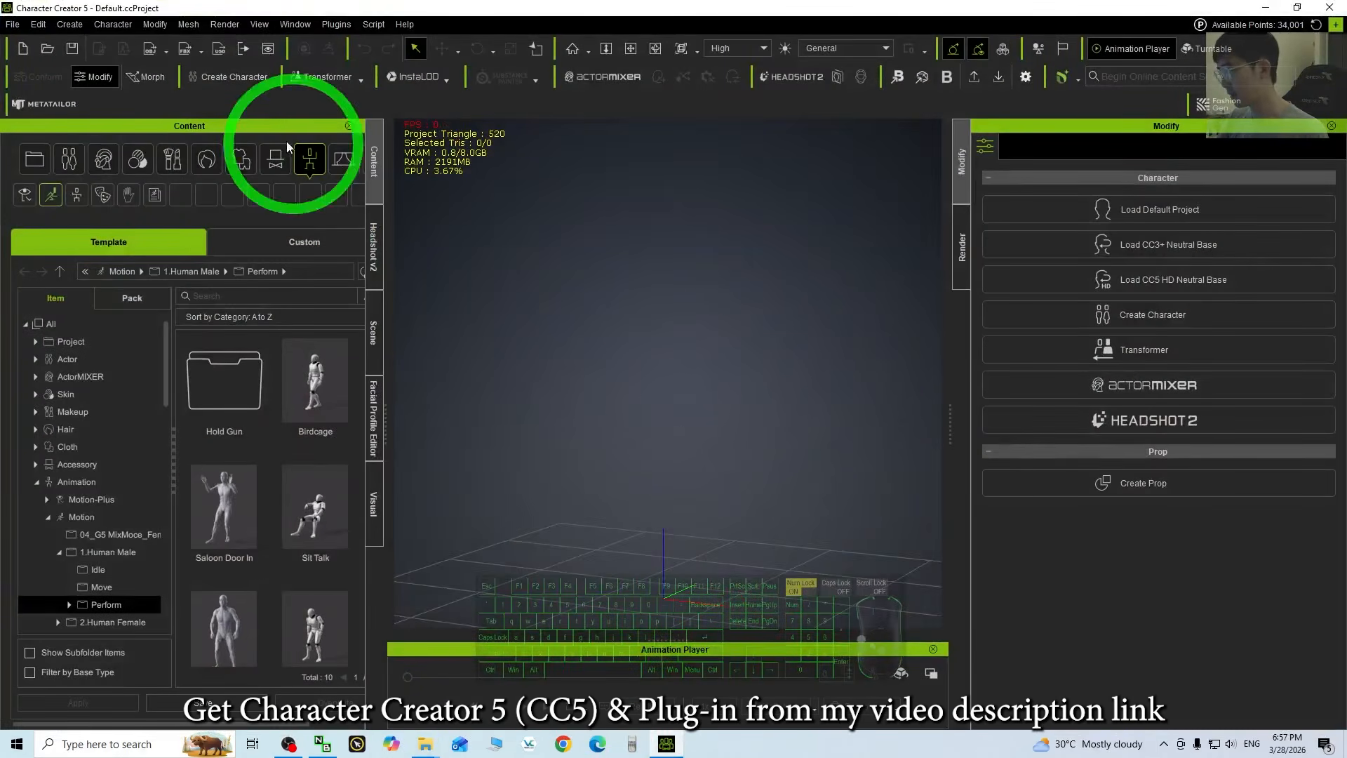
left_click(802, 78)
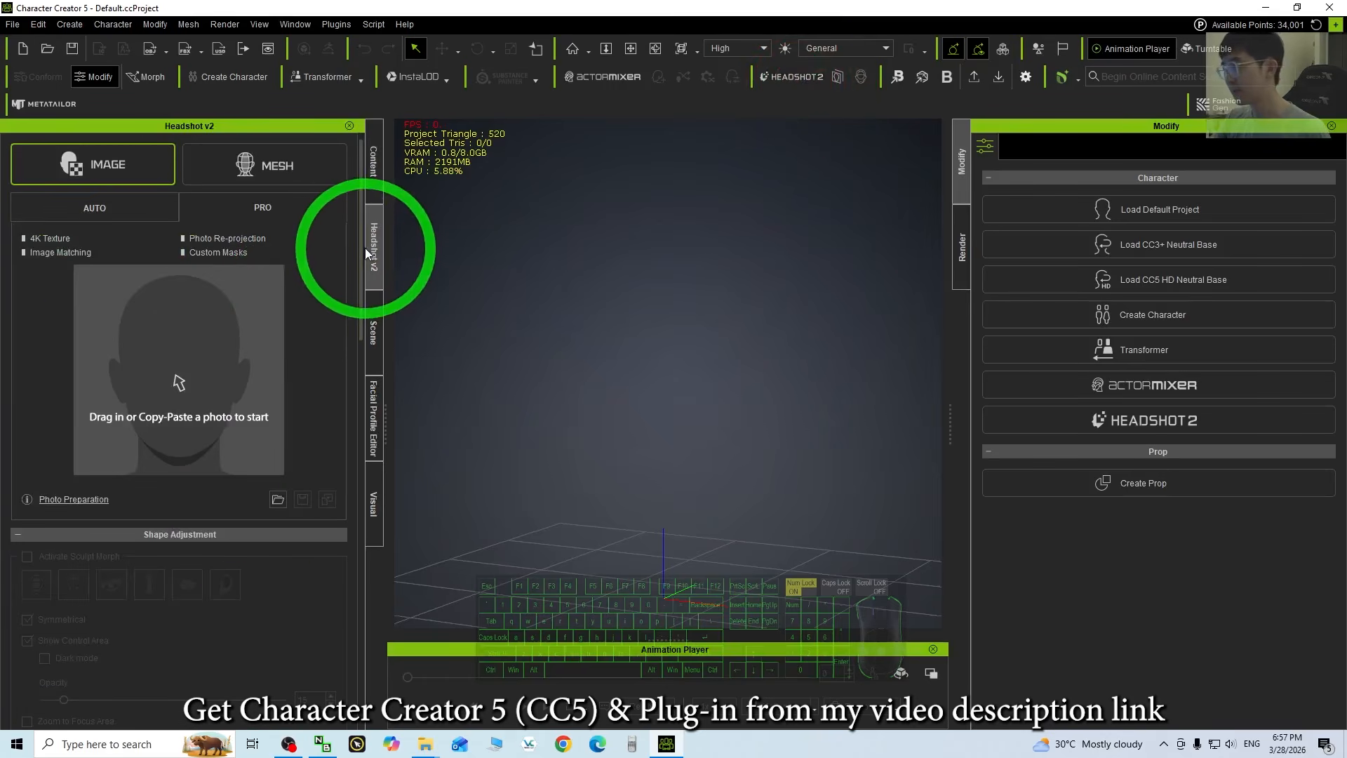
left_click(98, 221)
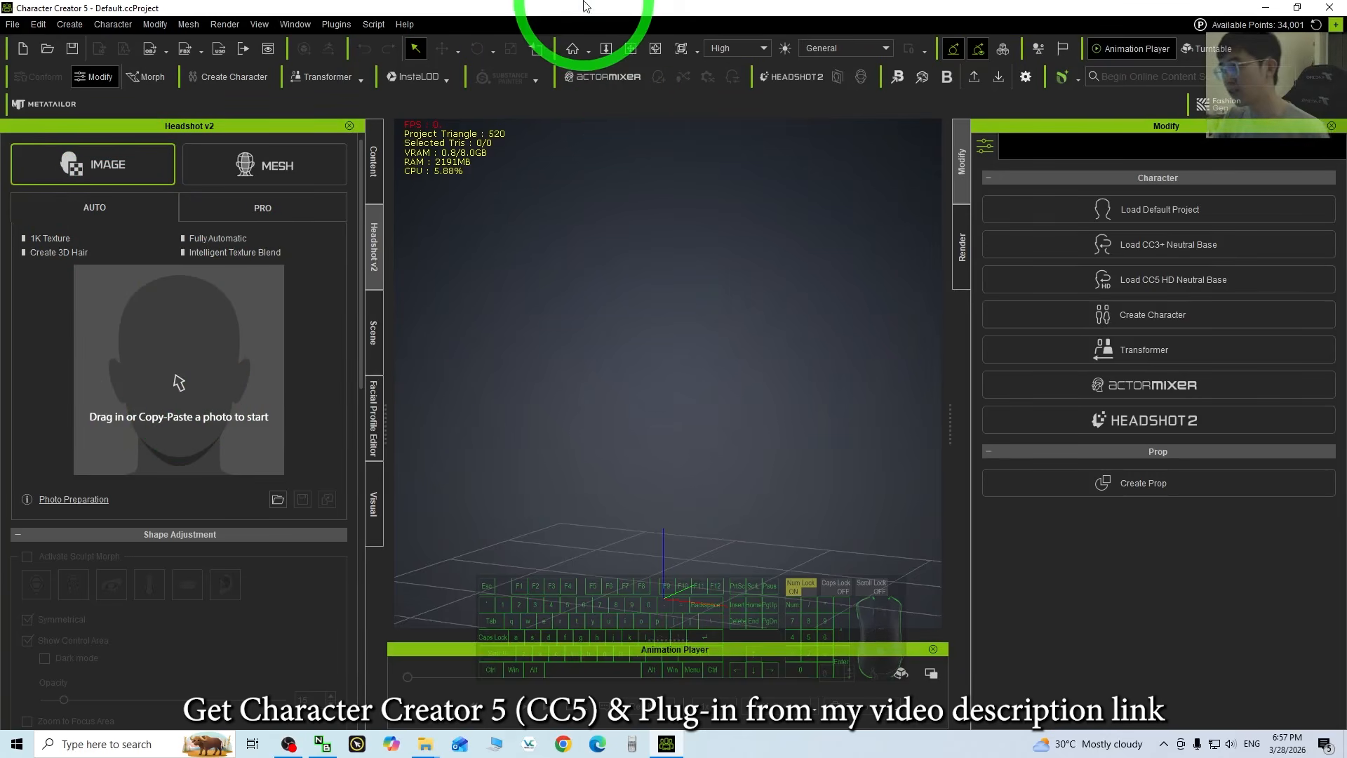
- Arrange the photo folder beside Character Creator and load the wavy black-haired woman's portrait into Headshot as the source image
left_click_drag(585, 6, 770, 135)
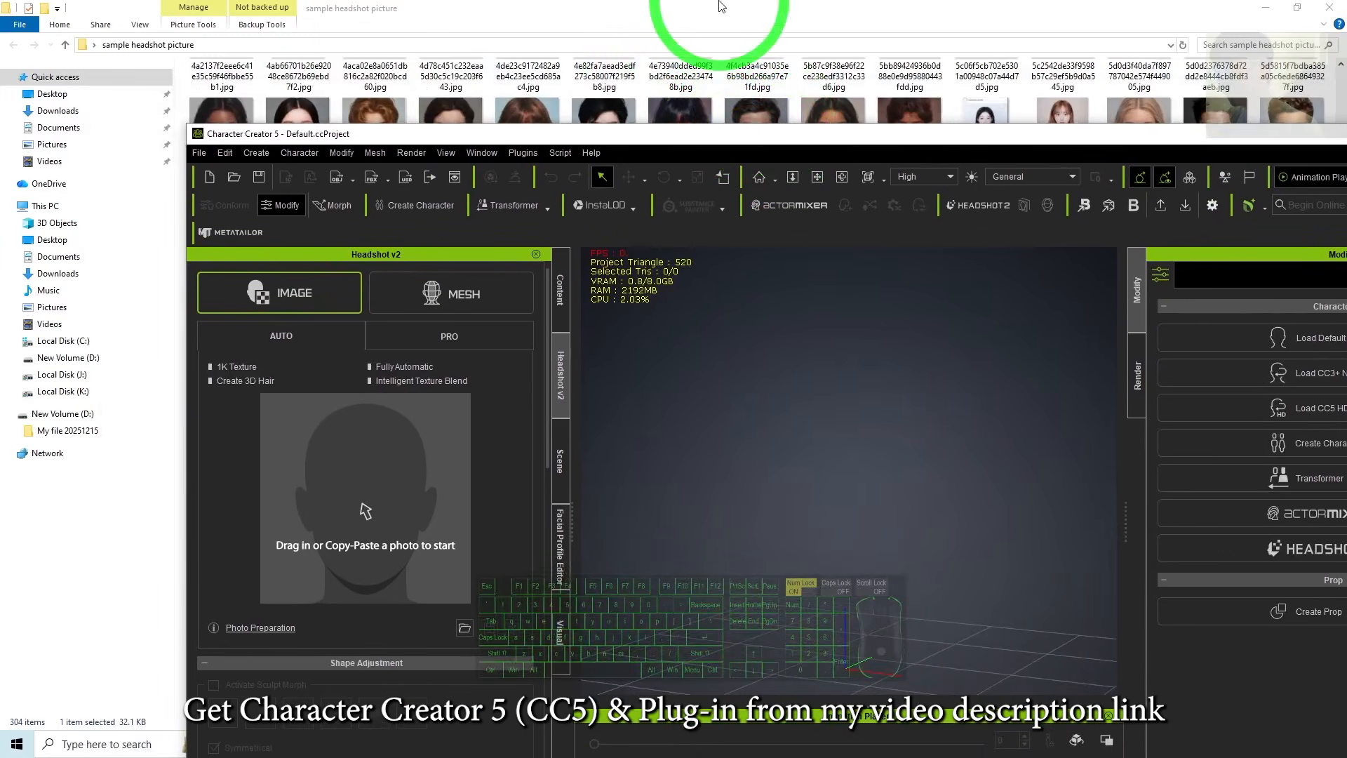
left_click_drag(719, 3, 223, 65)
scroll(378, 239, "down", 7)
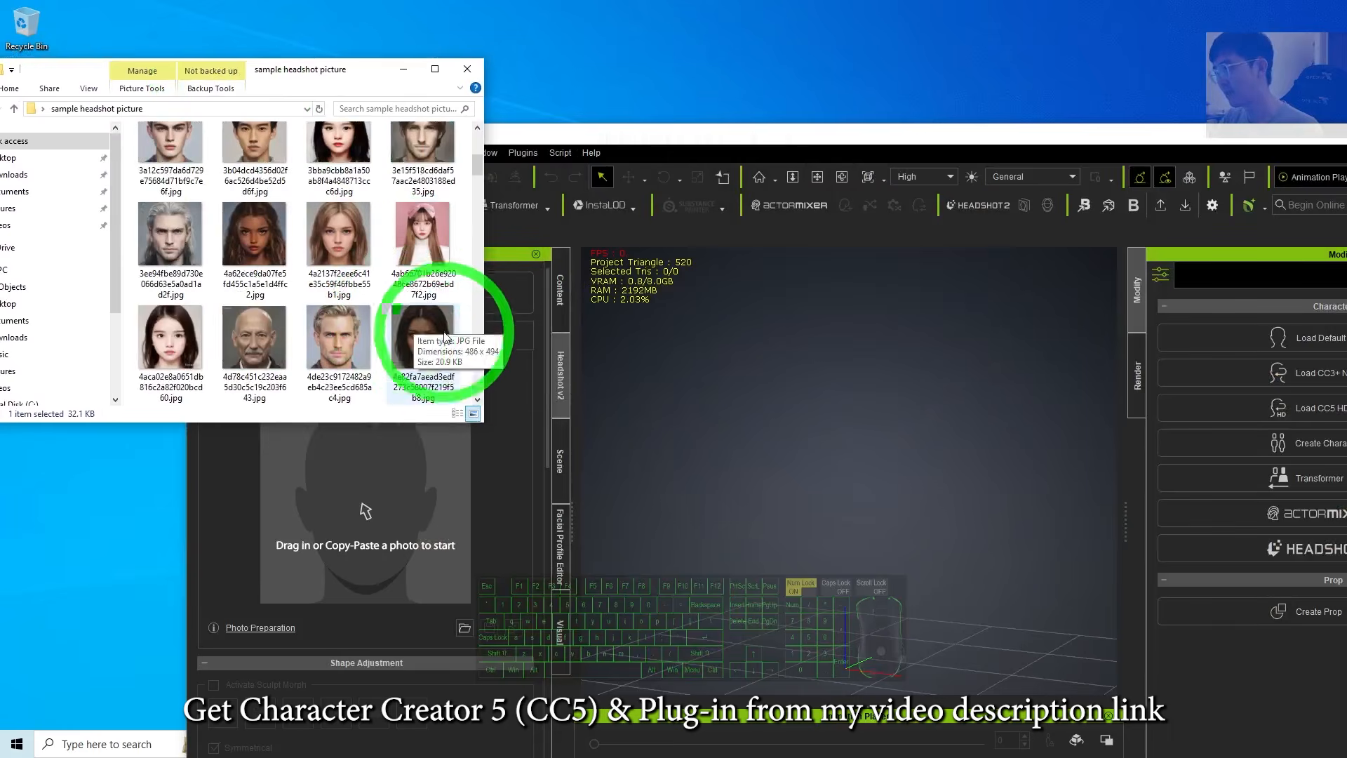
scroll(463, 344, "down", 1)
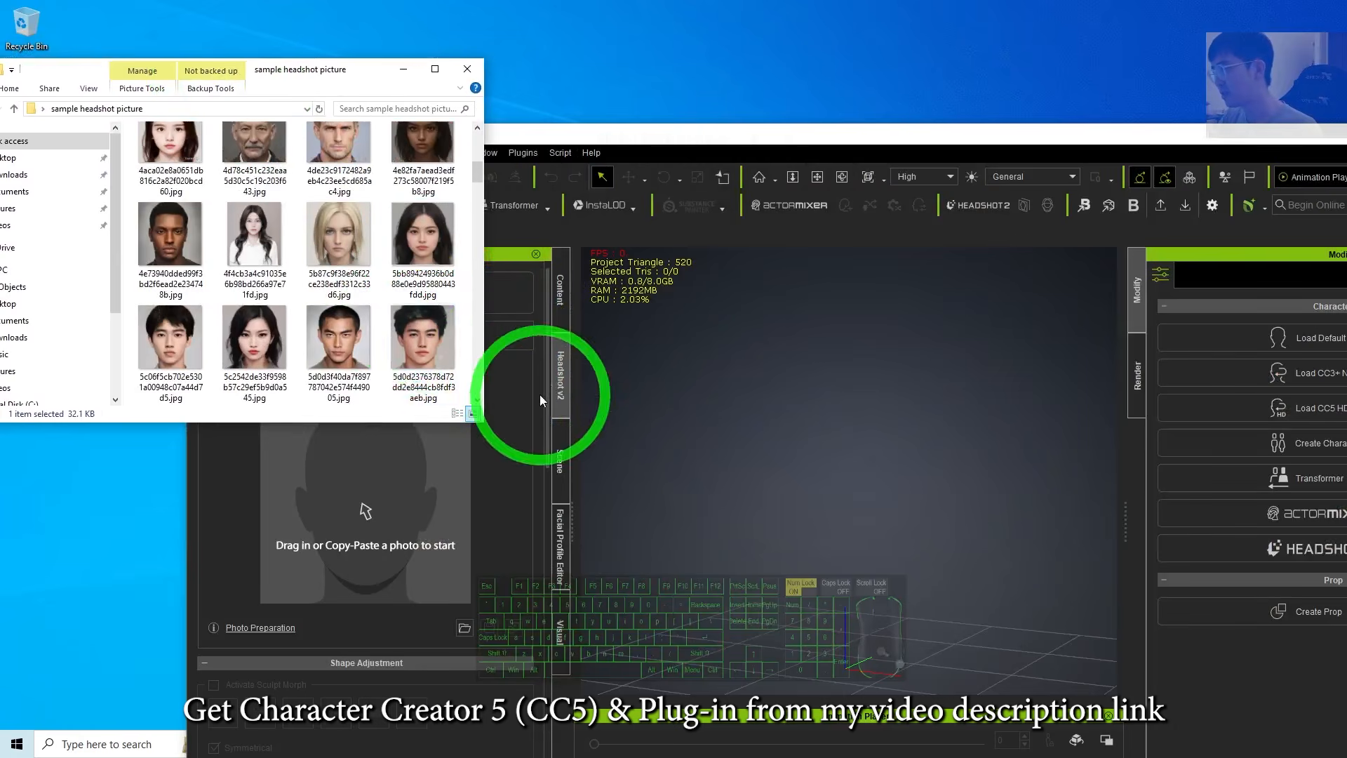
scroll(421, 302, "down", 3)
scroll(365, 274, "down", 6)
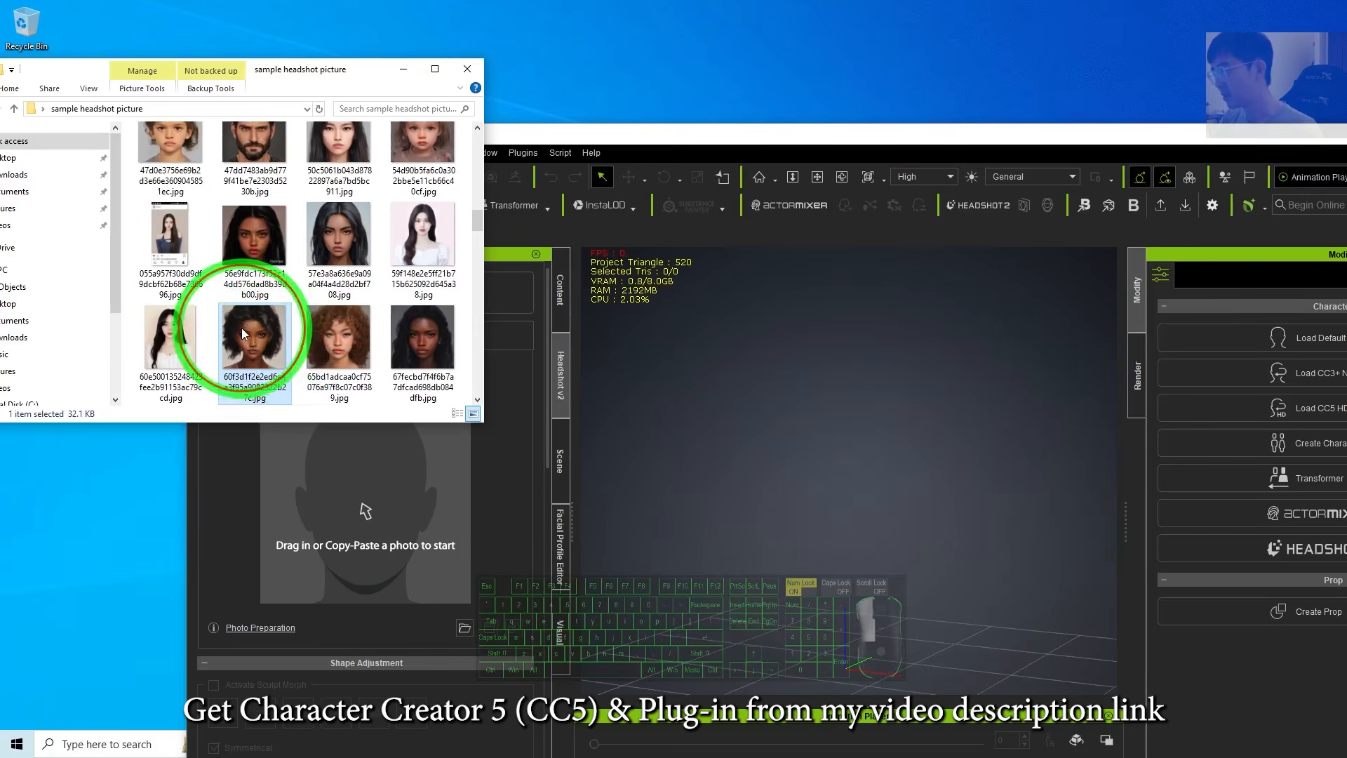
left_click_drag(242, 327, 361, 516)
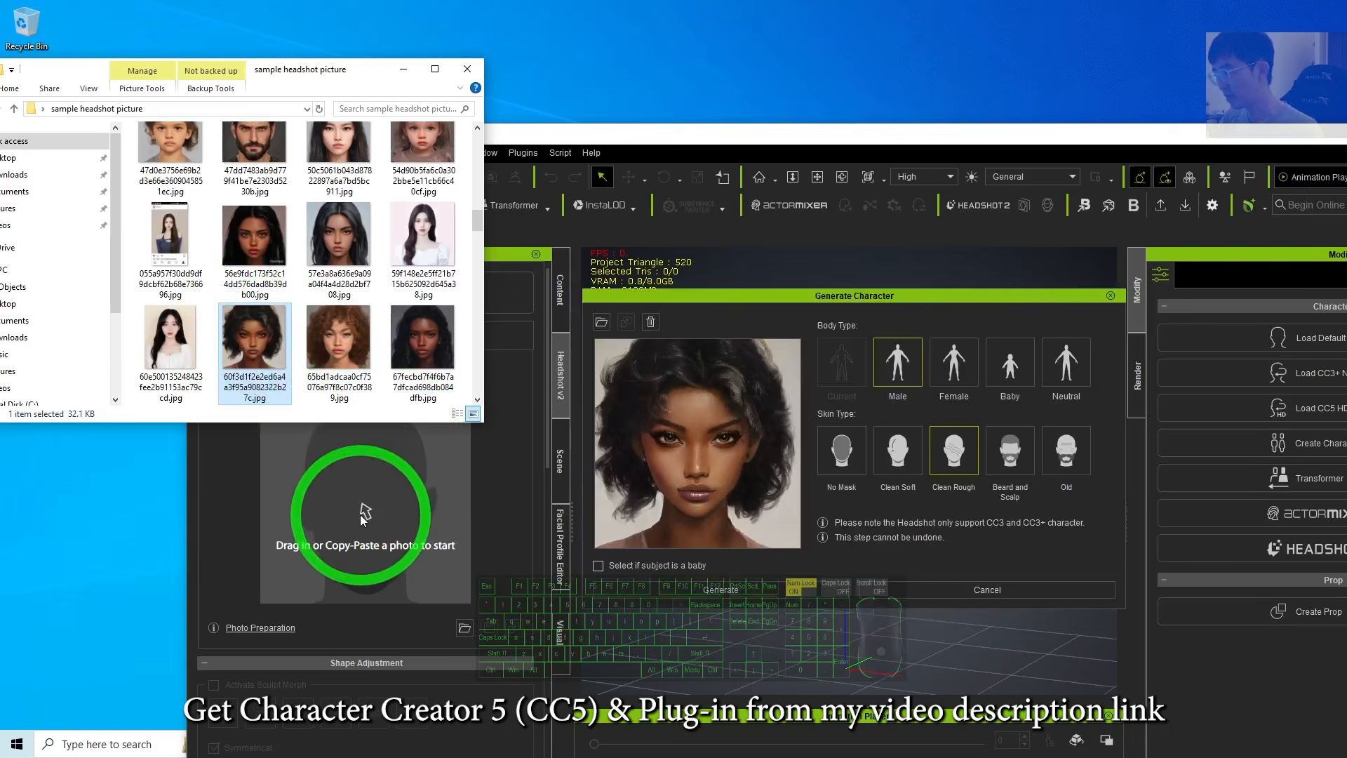
- Generate the character from the photo with the Female body type and Clean Soft skin type
left_click(737, 299)
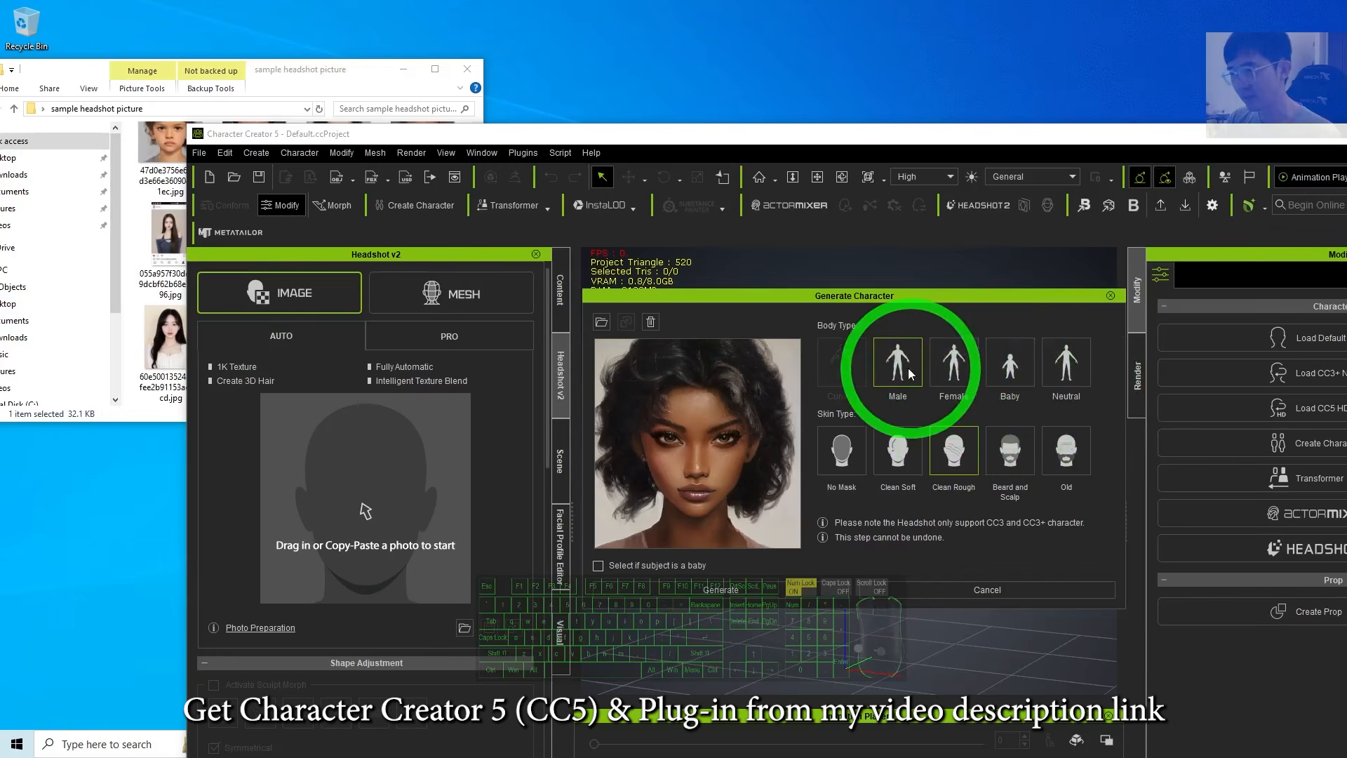
left_click(959, 375)
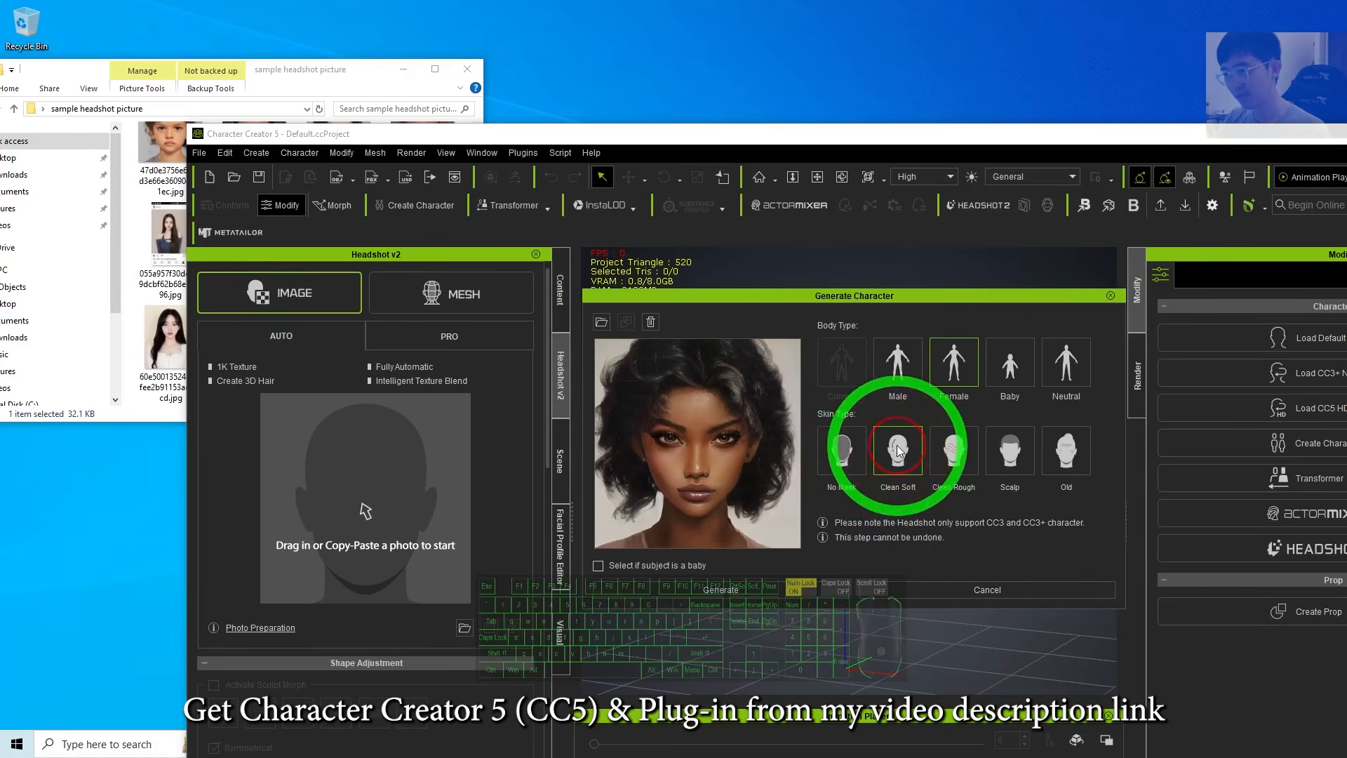
left_click(723, 588)
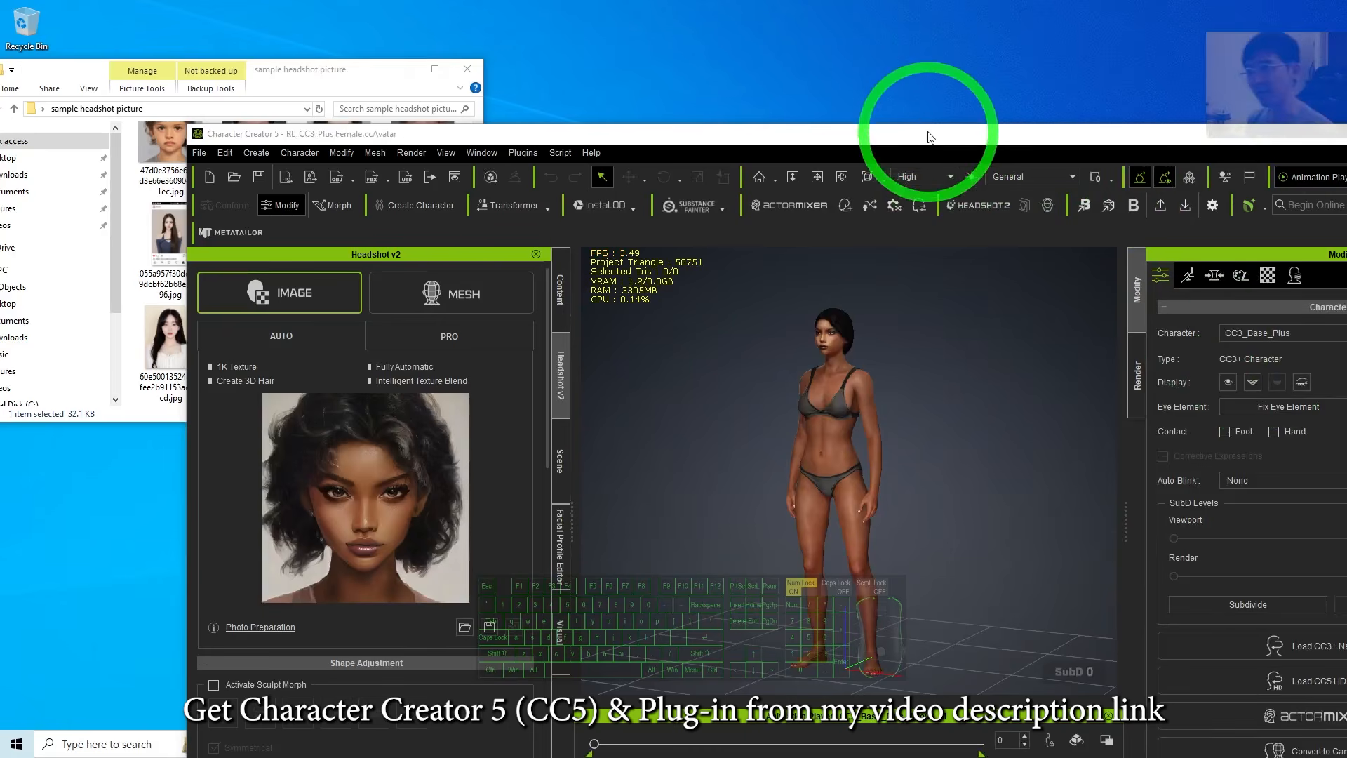
- Maximize the Character Creator window, select the generated avatar and examine it from several angles
left_click_drag(929, 137, 797, 3)
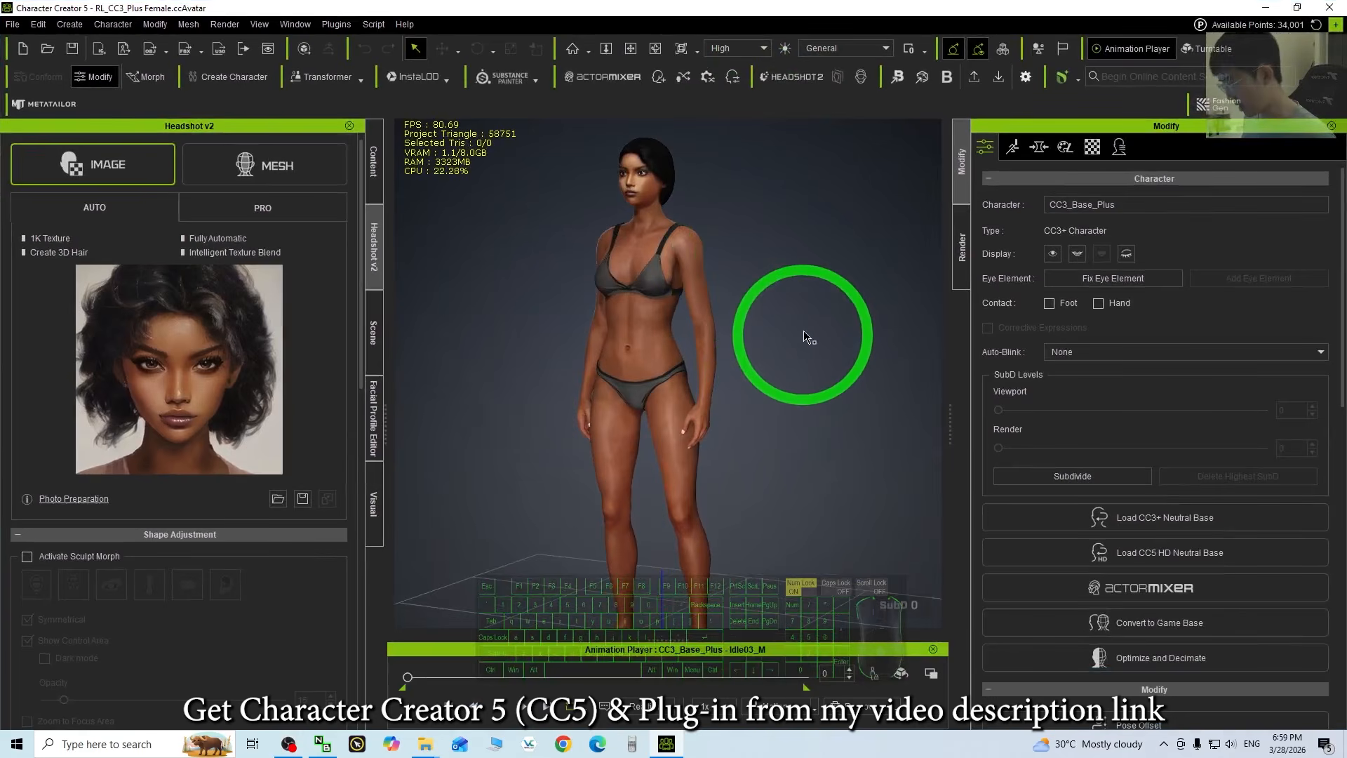
key("c")
left_click_drag(801, 336, 817, 421)
key("q")
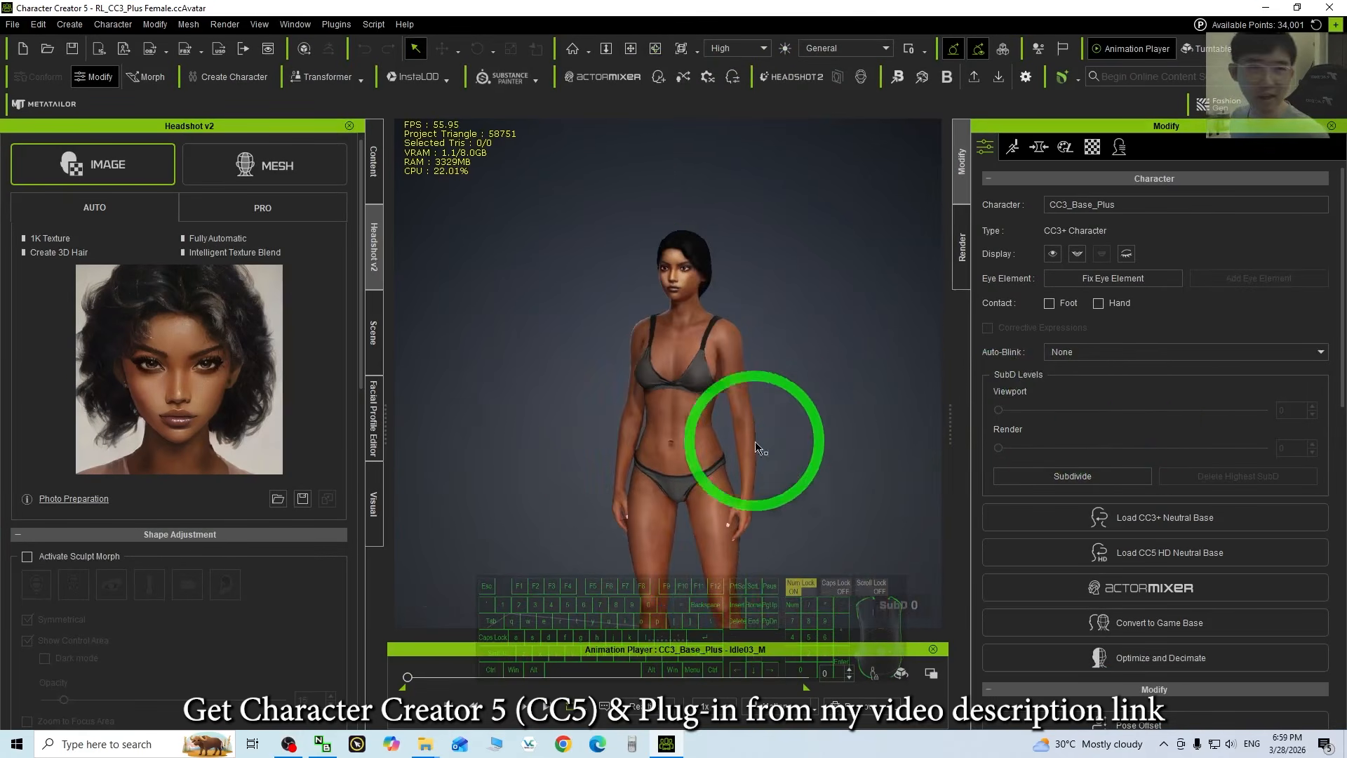
left_click(749, 390)
scroll(778, 442, "down", 1)
key("x")
left_click_drag(797, 481, 766, 394)
key("c")
left_click_drag(766, 394, 728, 401)
- Apply the T-Pose from the Calibration pose templates to the avatar
left_click(373, 163)
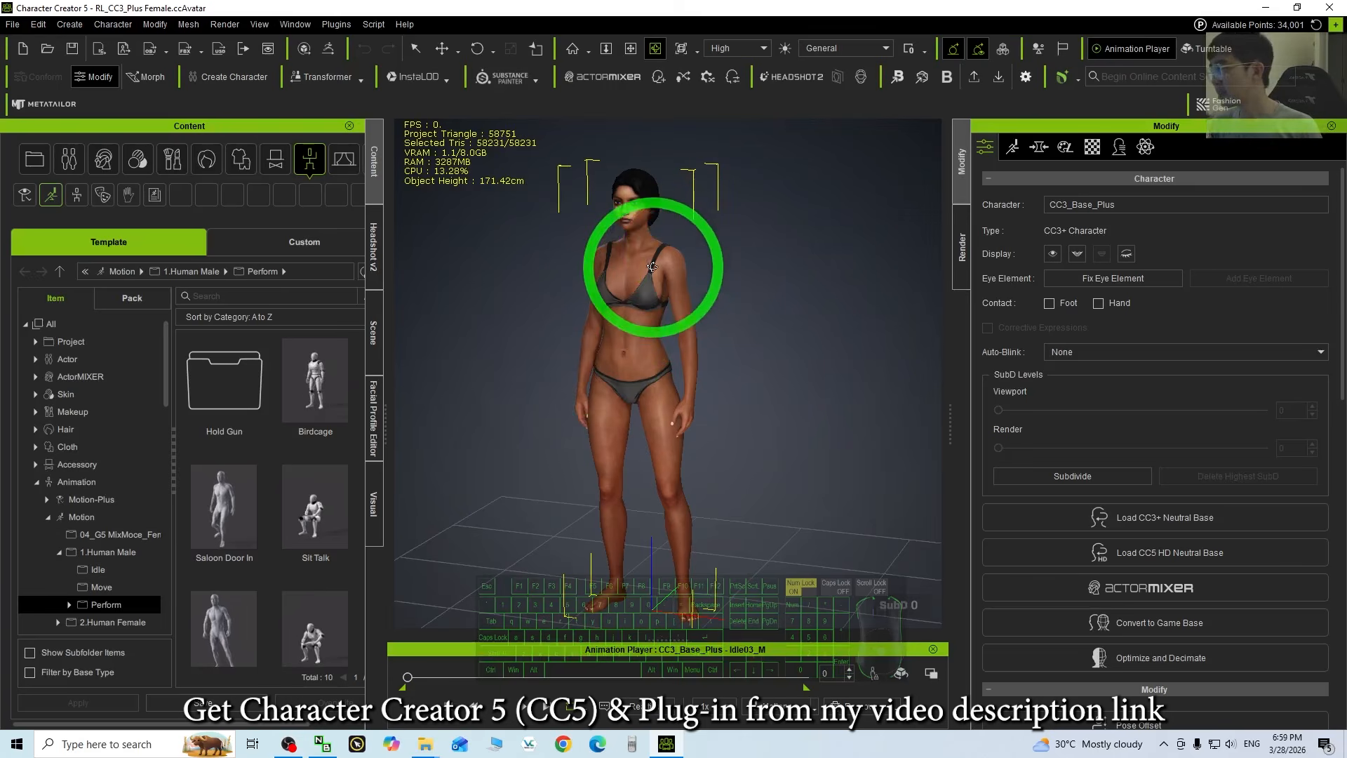
left_click(343, 159)
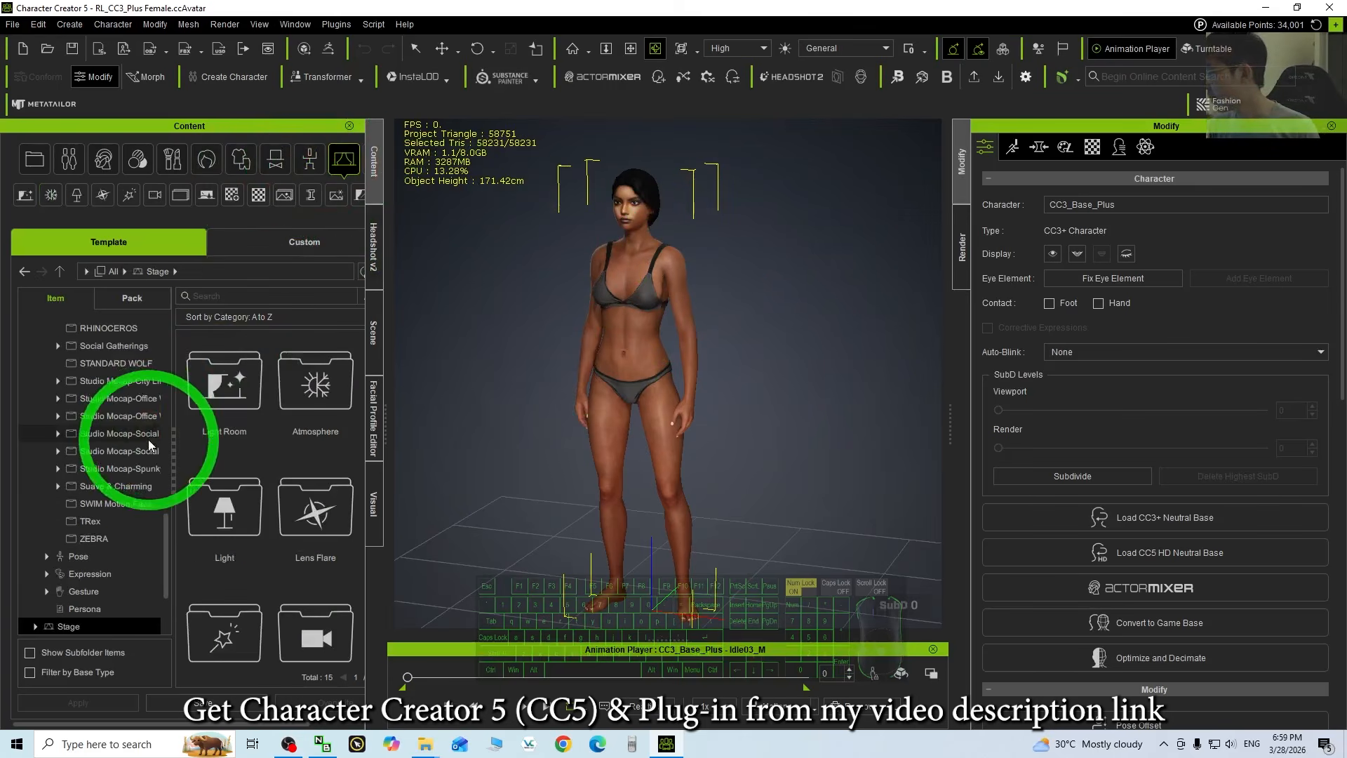
left_click(309, 159)
scroll(106, 505, "down", 3)
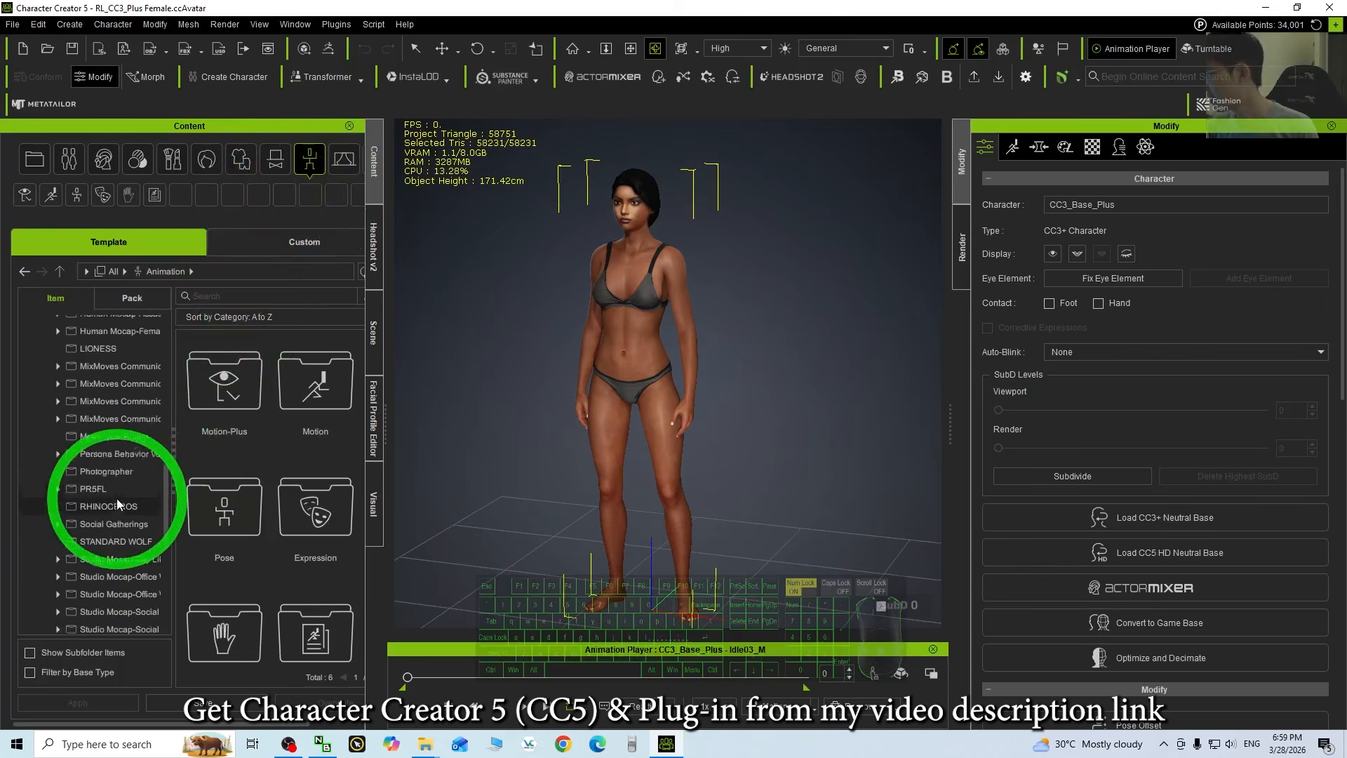
scroll(112, 476, "up", 5)
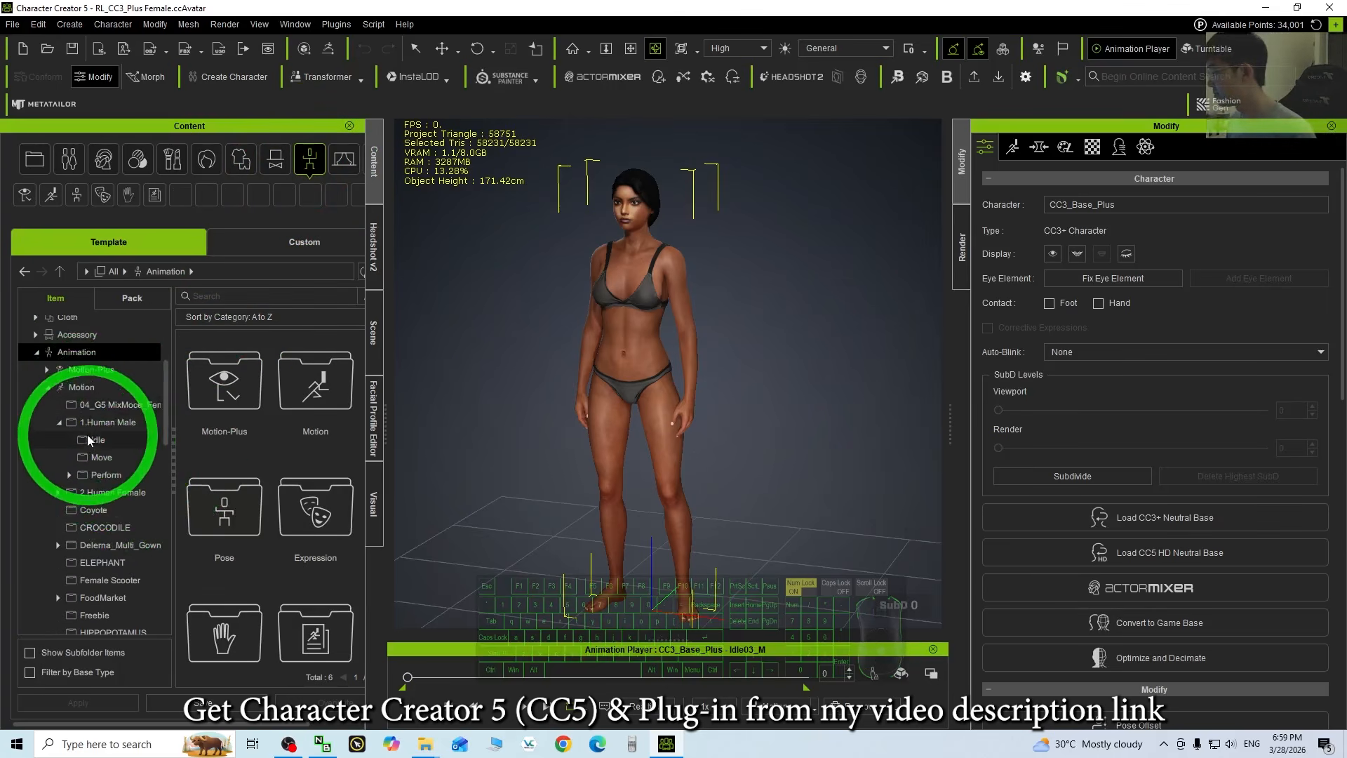
left_click(48, 387)
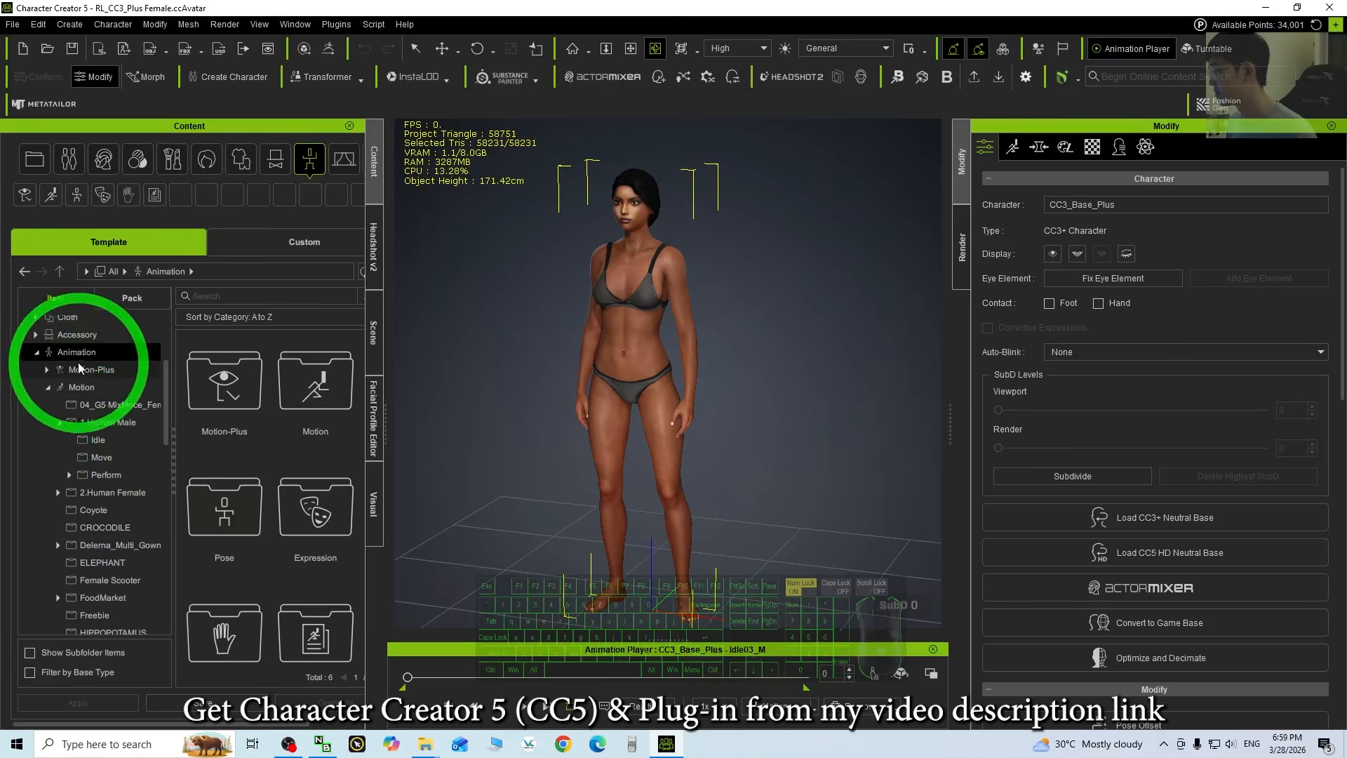
left_click(70, 450)
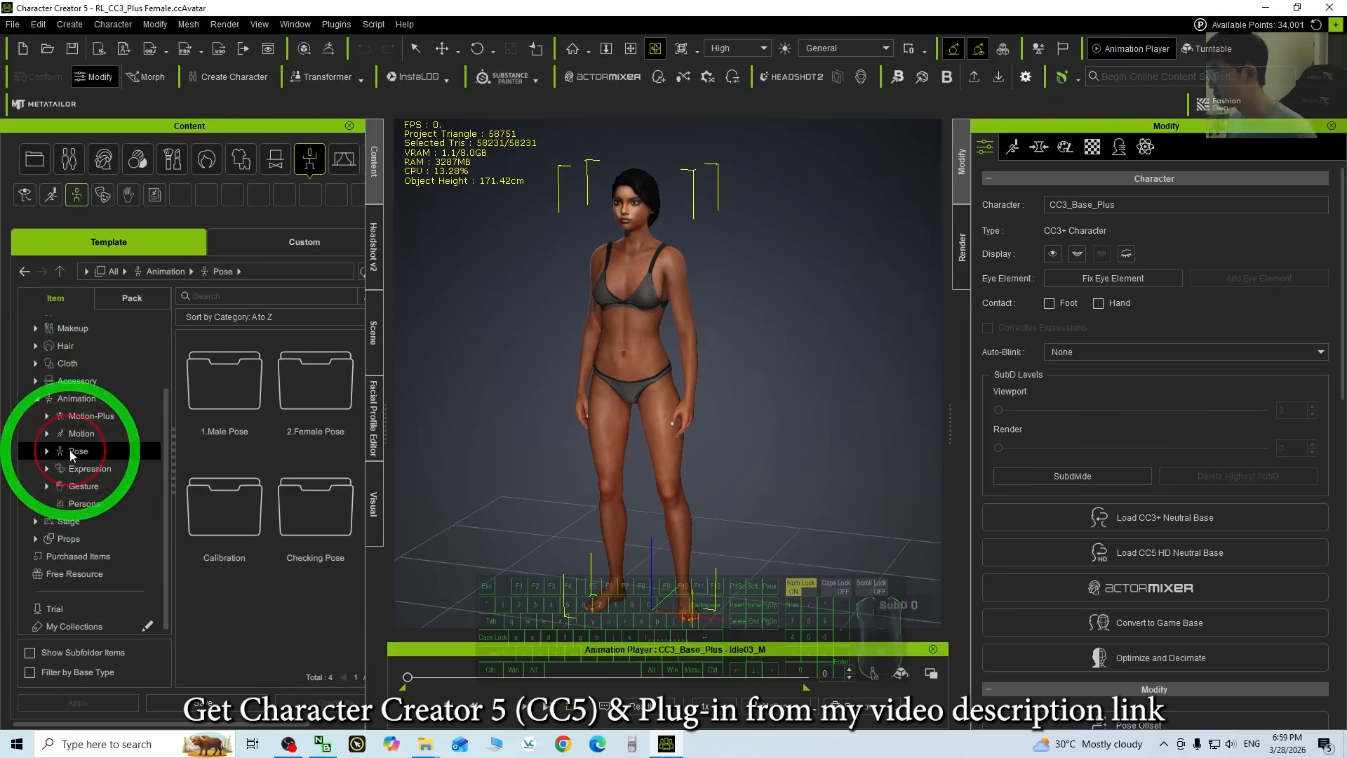
double_click(216, 500)
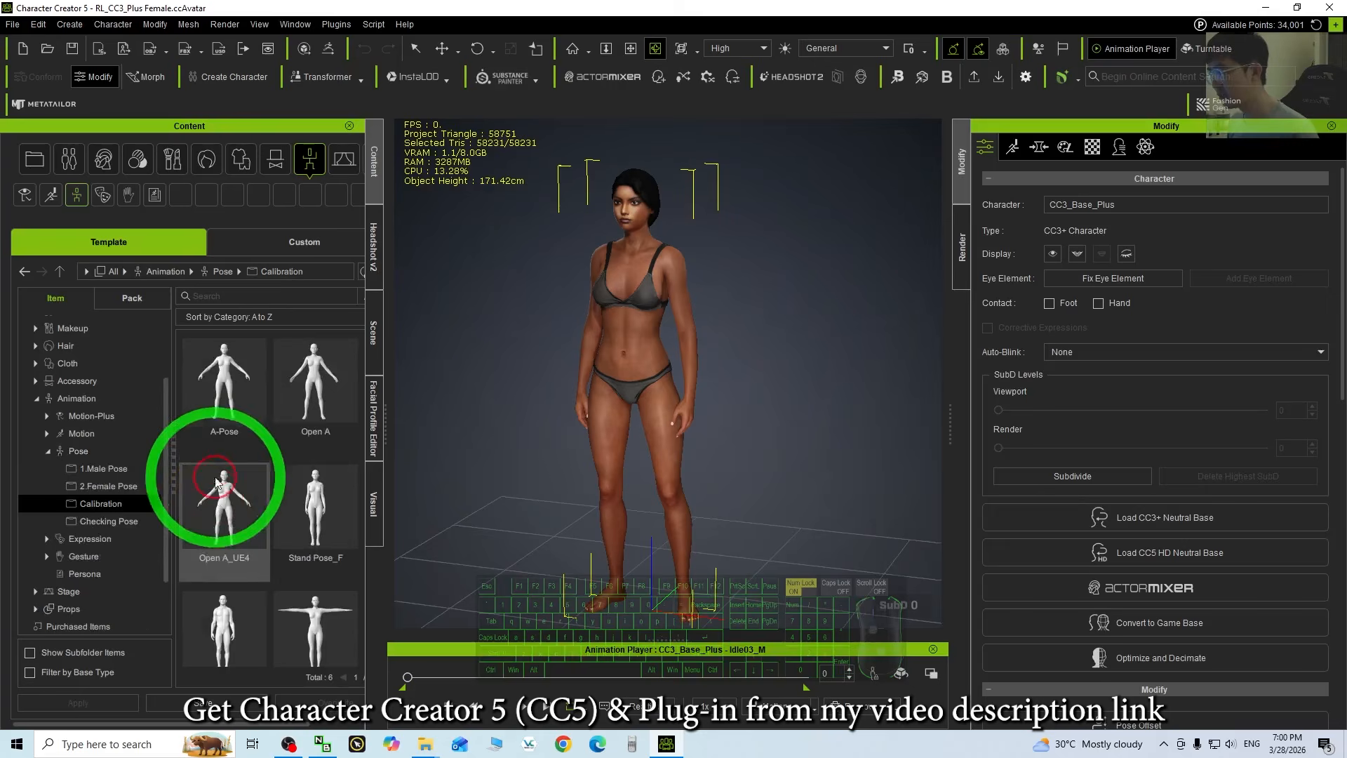
left_click(318, 587)
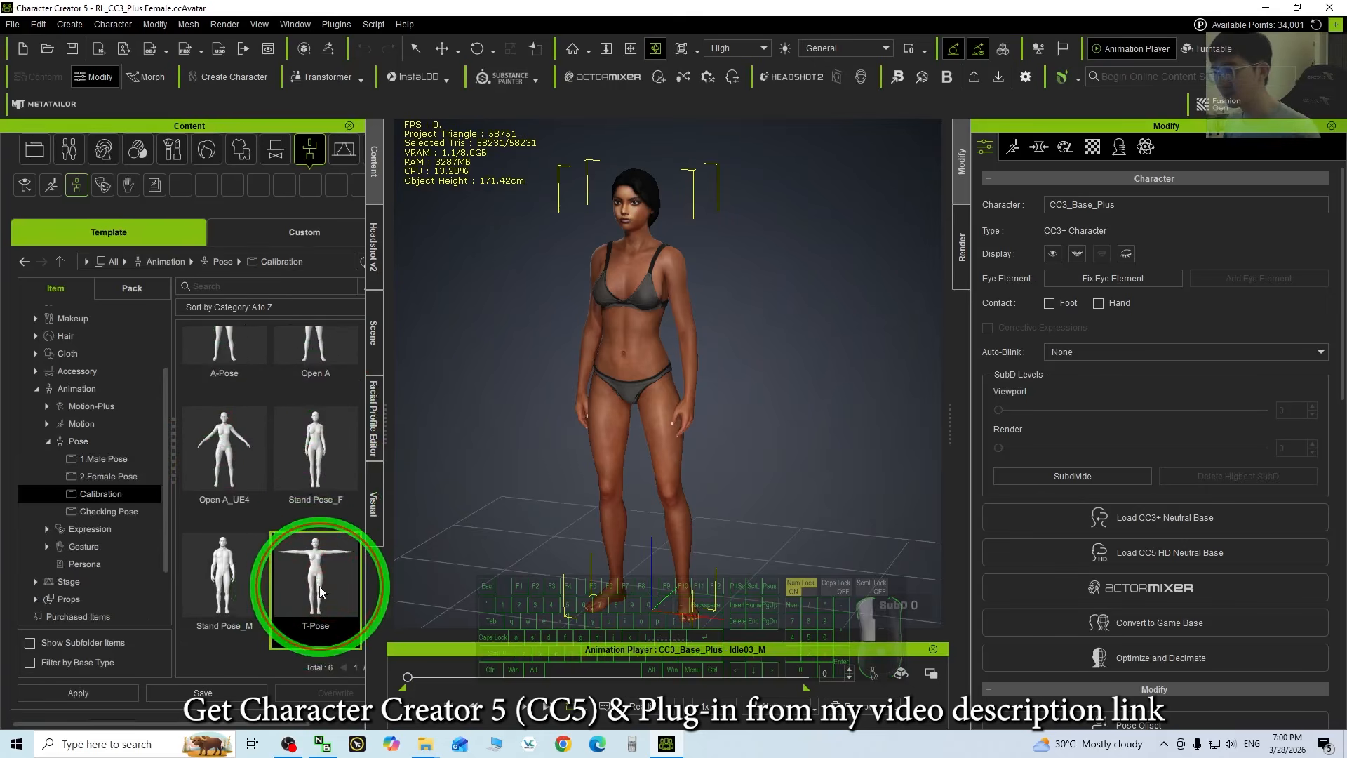
double_click(320, 587)
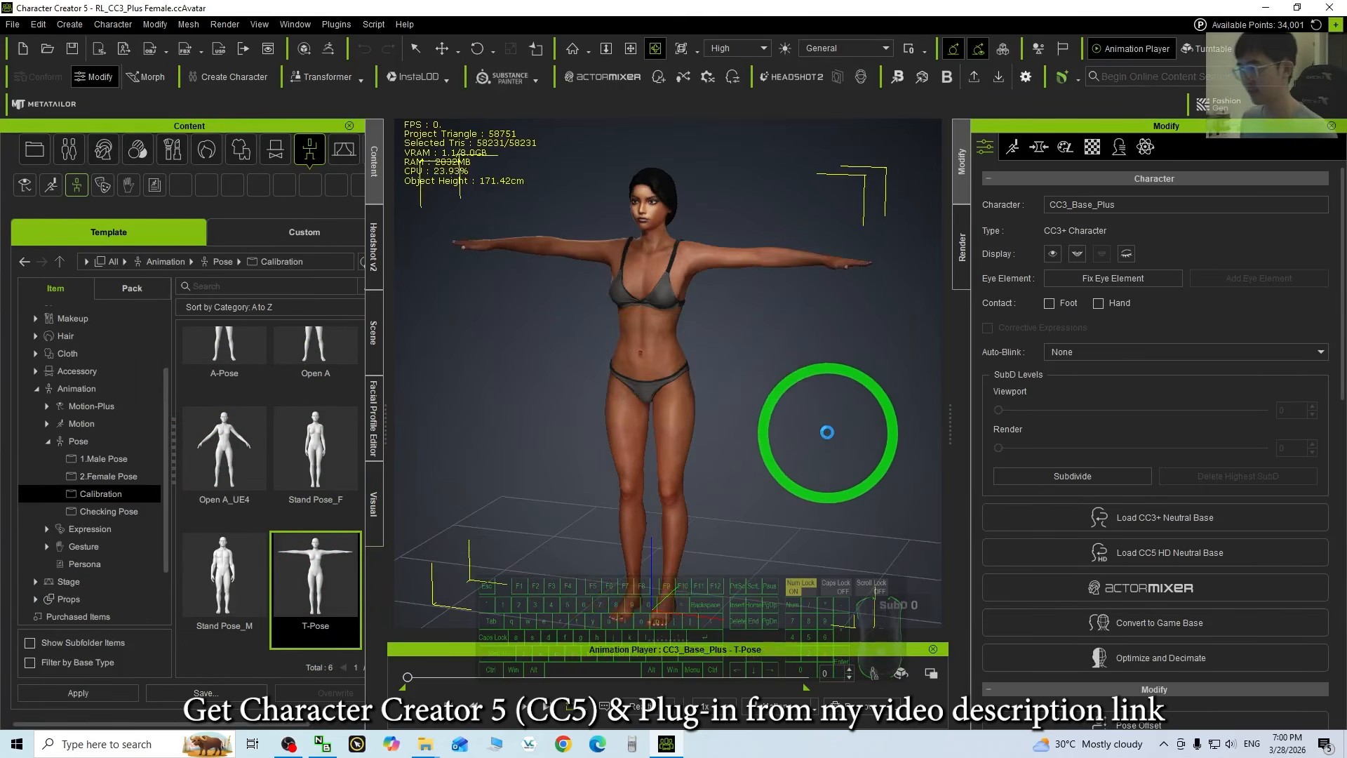
- Examine the posed avatar's face and upper body up close from the front
key("x")
left_click_drag(642, 364, 570, 369)
key("c")
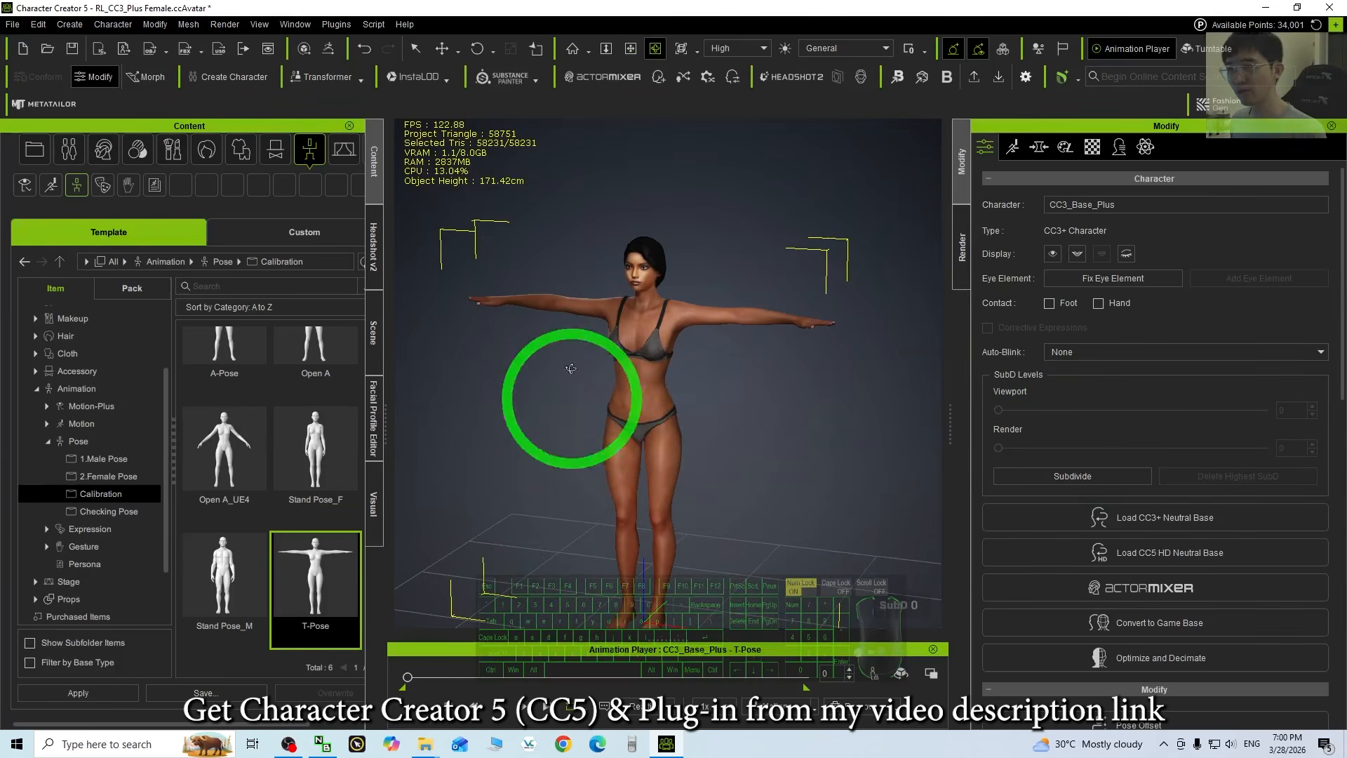
scroll(655, 321, "up", 6)
key("x")
left_click_drag(658, 315, 649, 375)
key("c")
left_click_drag(649, 375, 725, 378)
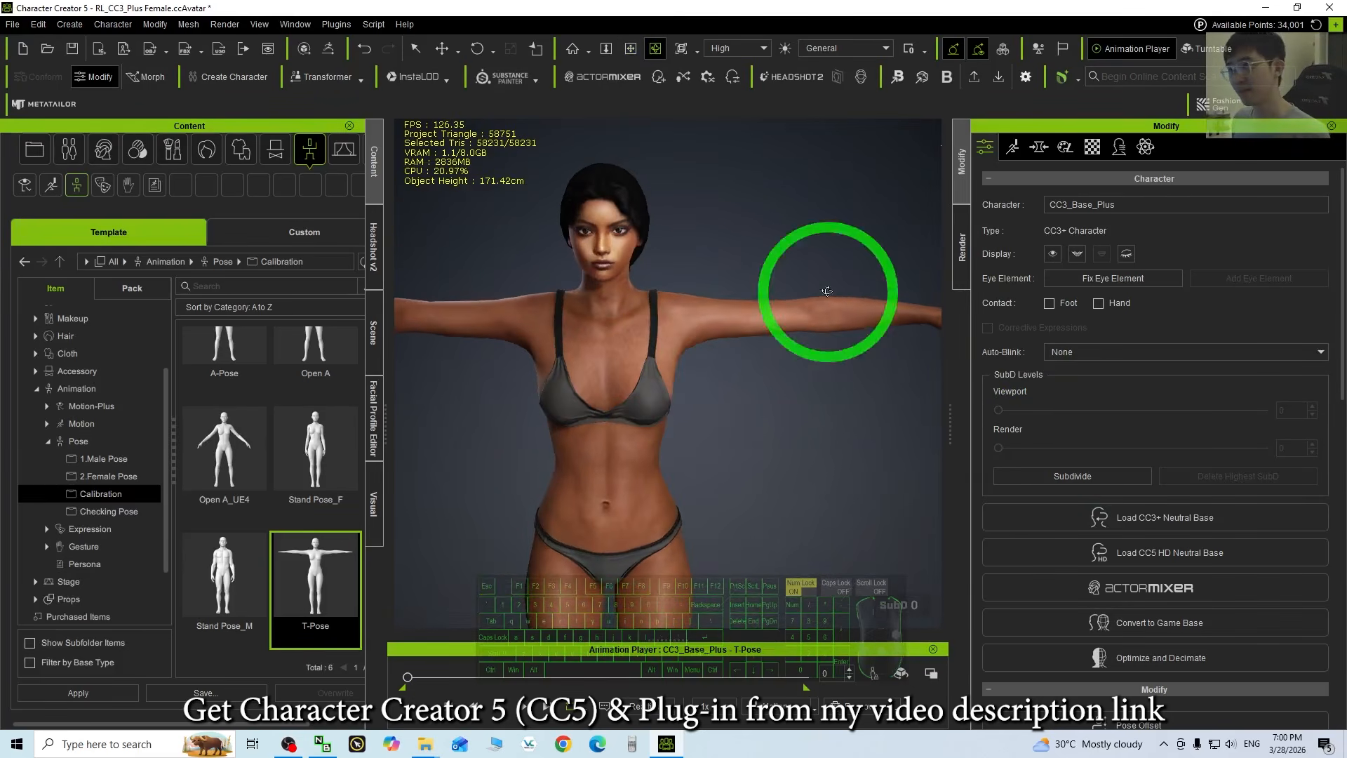
- Slim the avatar with the full-body Body Thin morph, trying 62 before settling on 31, and check the figure
left_click(1040, 148)
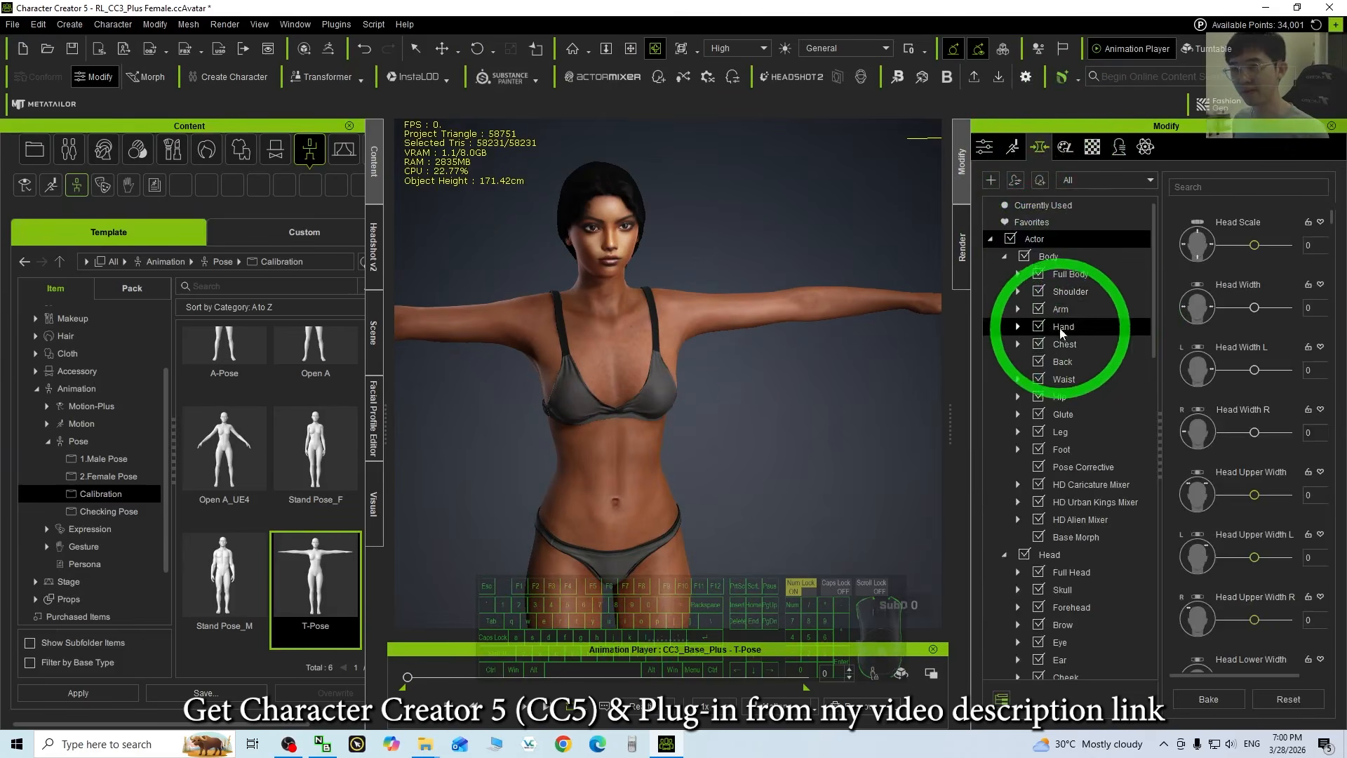
left_click(1066, 276)
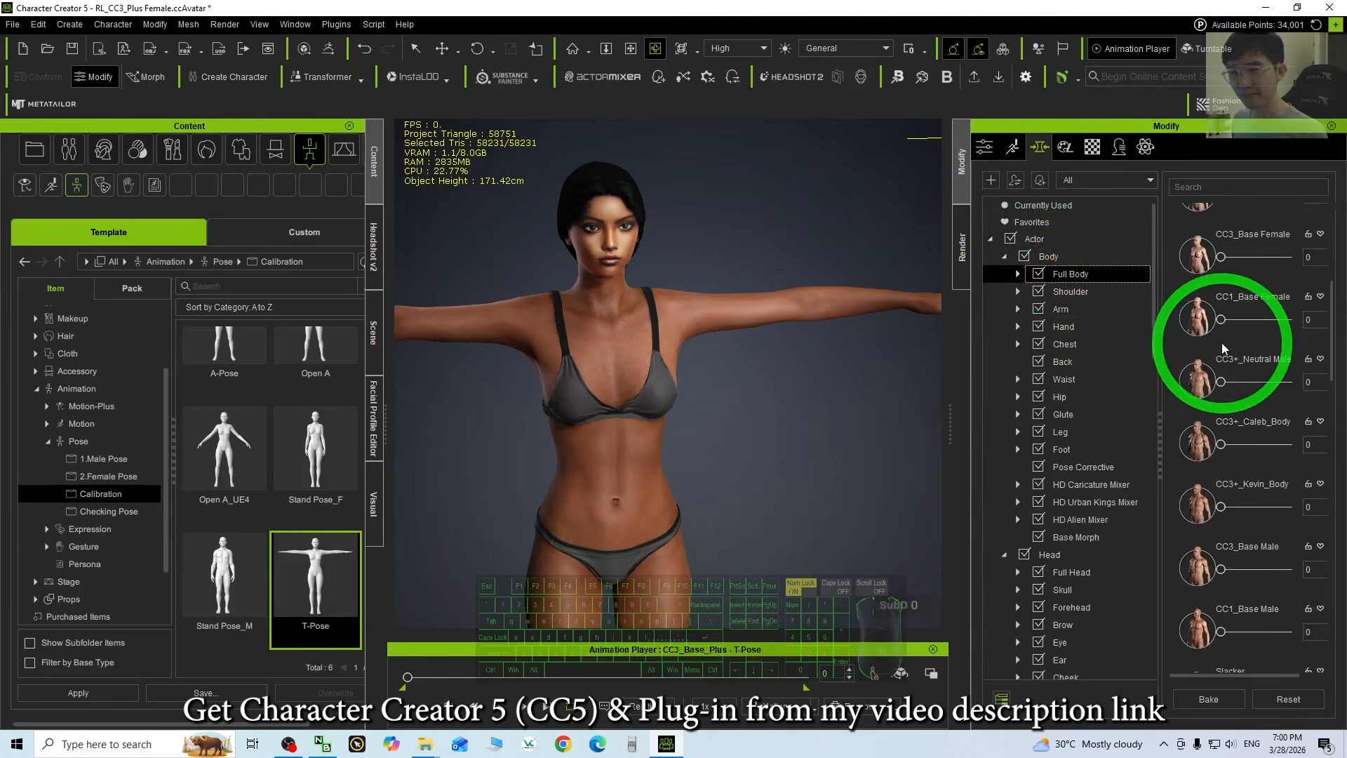
scroll(1222, 344, "down", 5)
scroll(1222, 356, "down", 2)
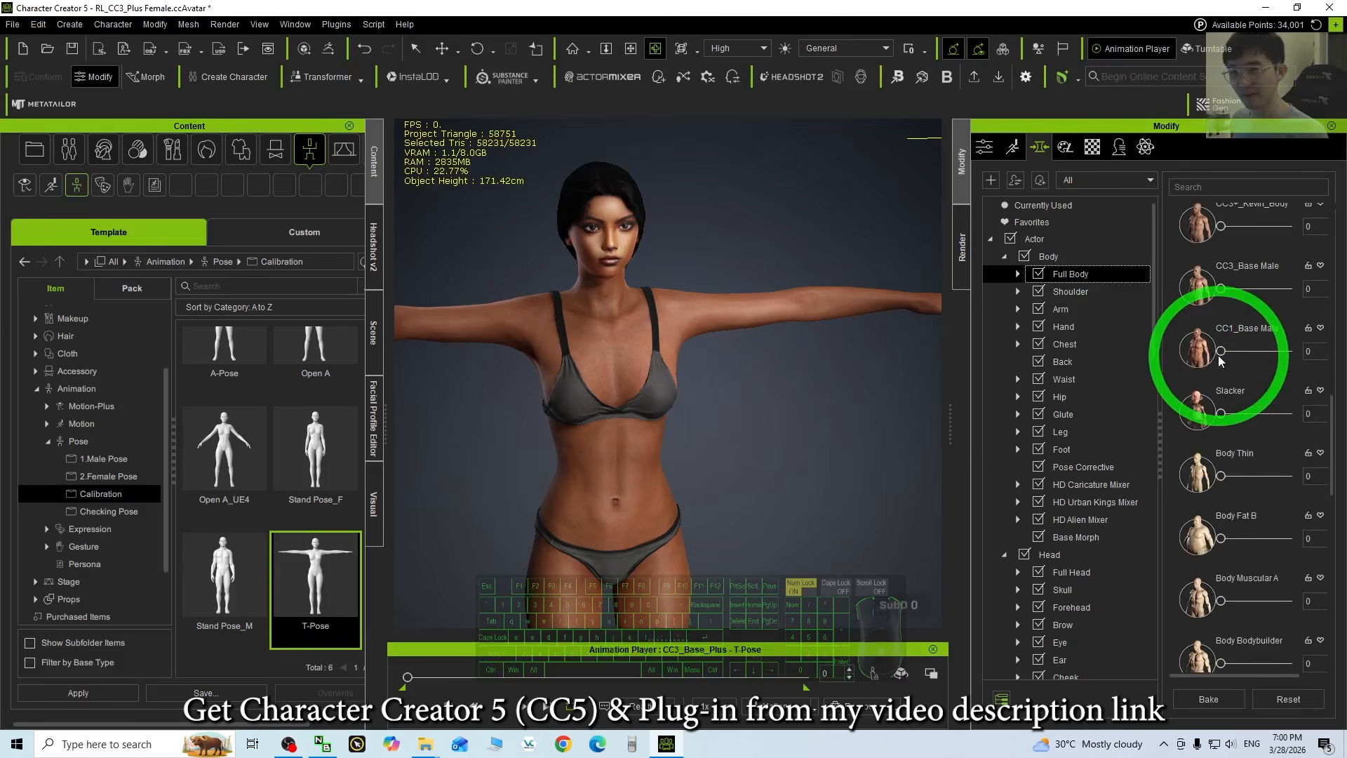
mouse_move(1222, 477)
left_mouse_down()
mouse_move(1275, 476)
mouse_move(1244, 476)
mouse_move(1260, 476)
left_mouse_up()
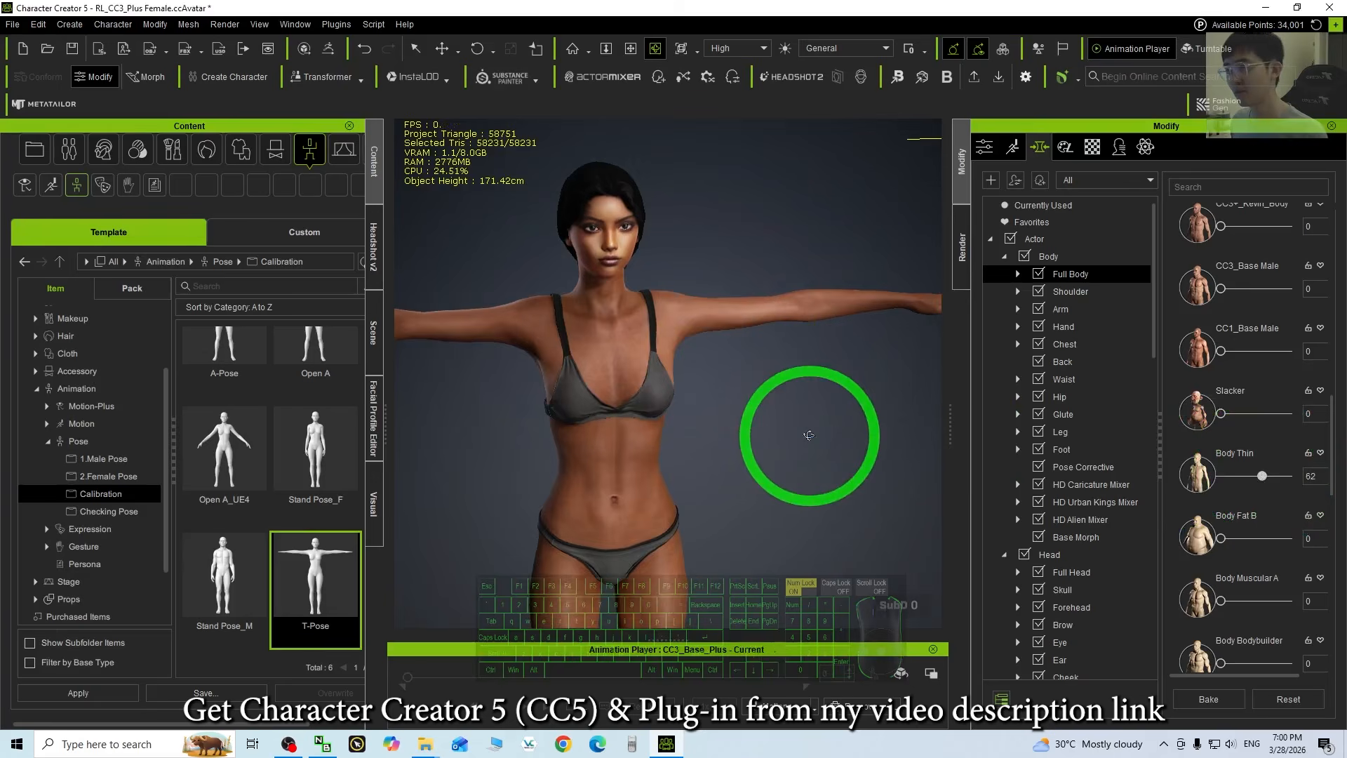
scroll(804, 453, "down", 4)
scroll(811, 463, "down", 2)
middle_click_drag(802, 464, 826, 434)
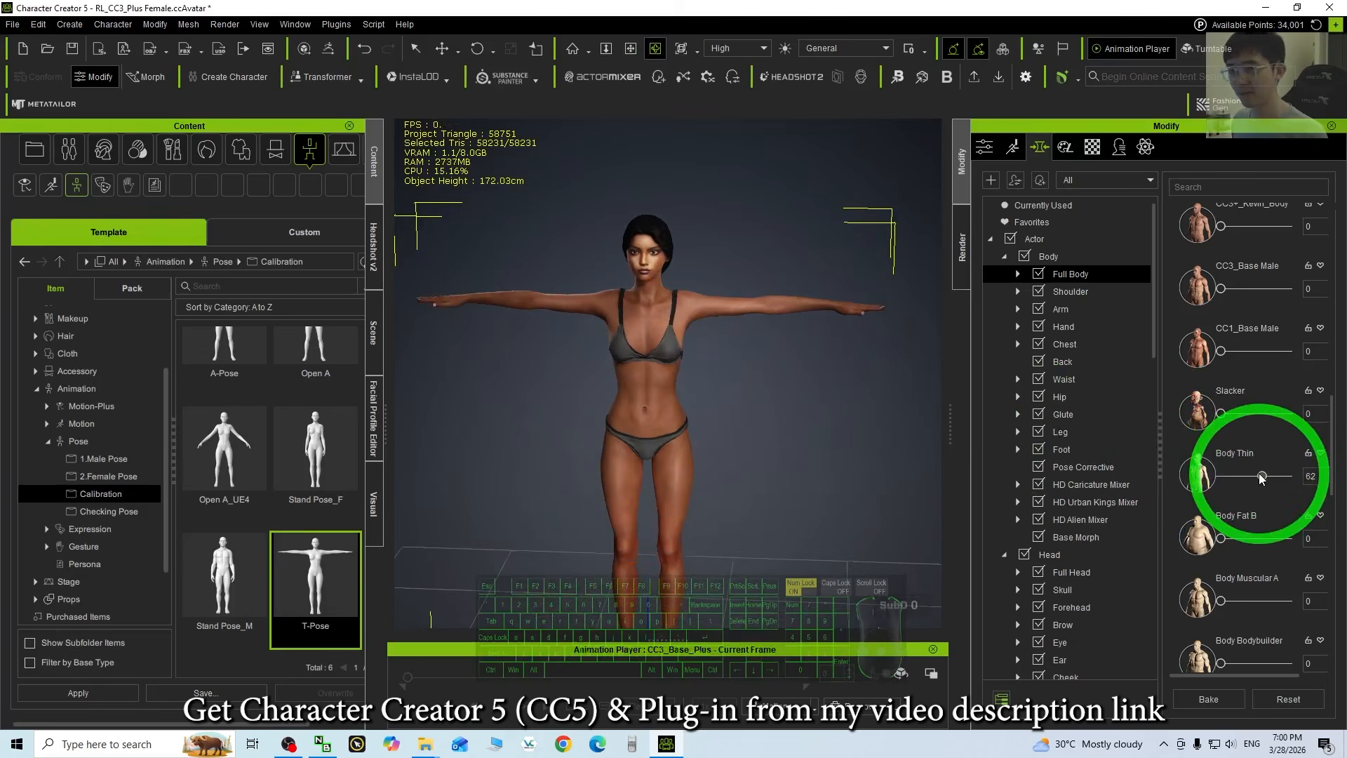
left_click_drag(1222, 477, 1246, 477)
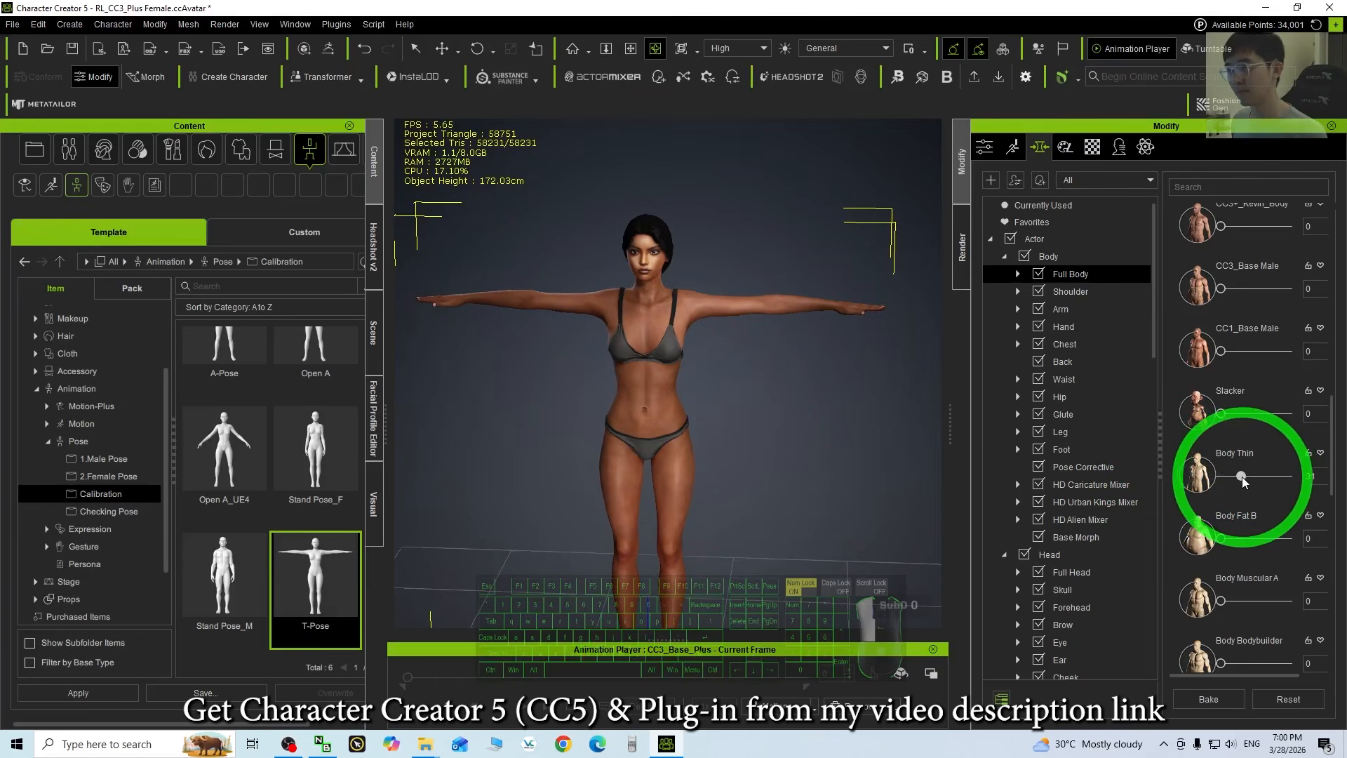
mouse_move(771, 475)
left_mouse_down()
mouse_move(804, 430)
mouse_move(1346, 445)
mouse_move(764, 467)
mouse_move(705, 216)
mouse_move(684, 376)
mouse_move(672, 276)
mouse_move(610, 326)
mouse_move(712, 325)
left_mouse_up()
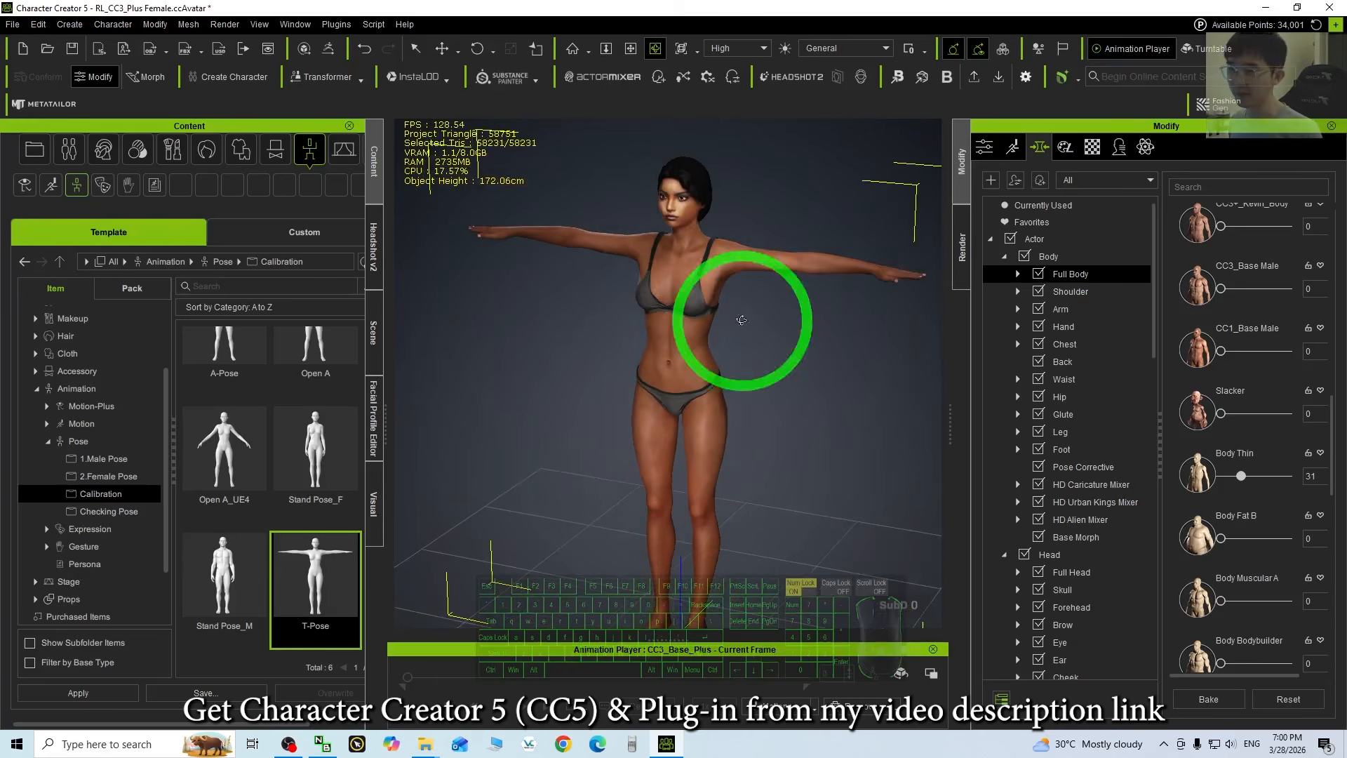
- Narrow the avatar's waist by setting the Abdomen Scale morph to -23, and check the figure
left_click(1073, 380)
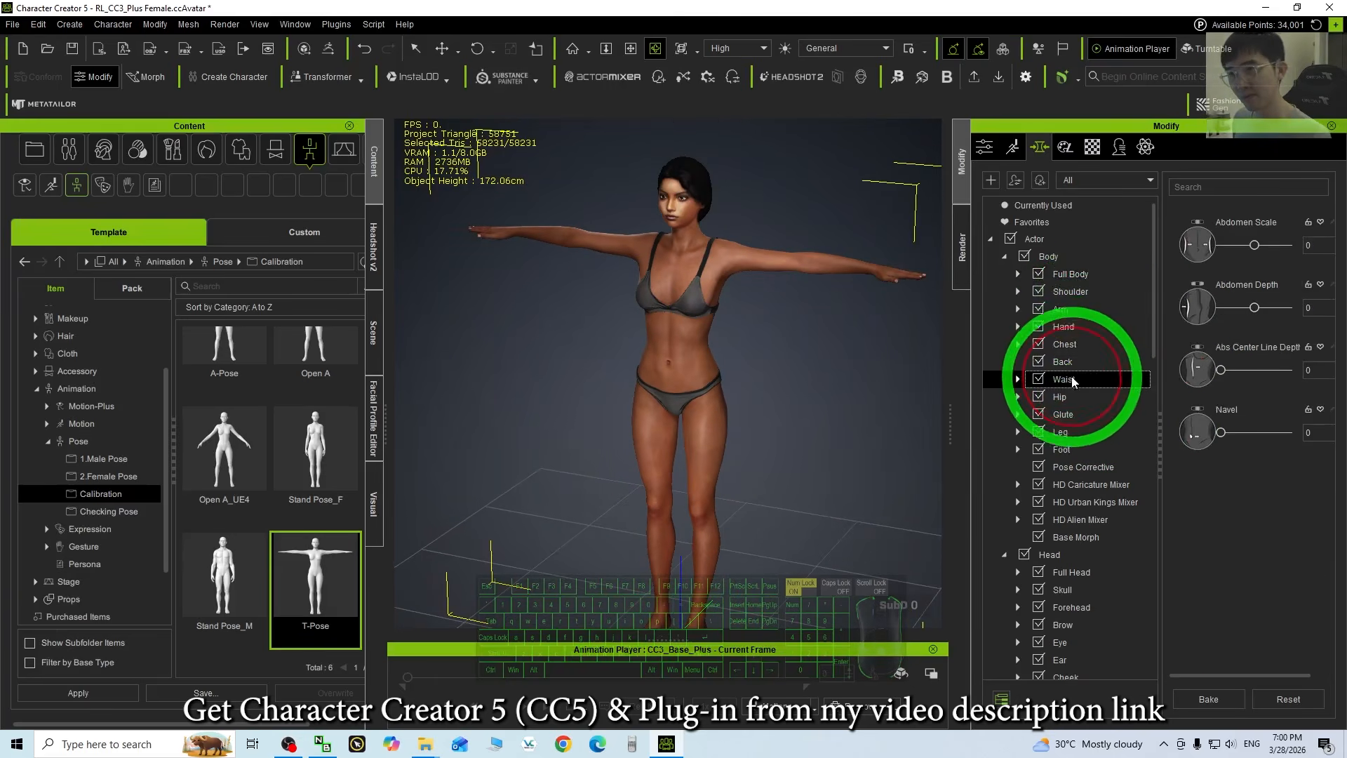
key("c")
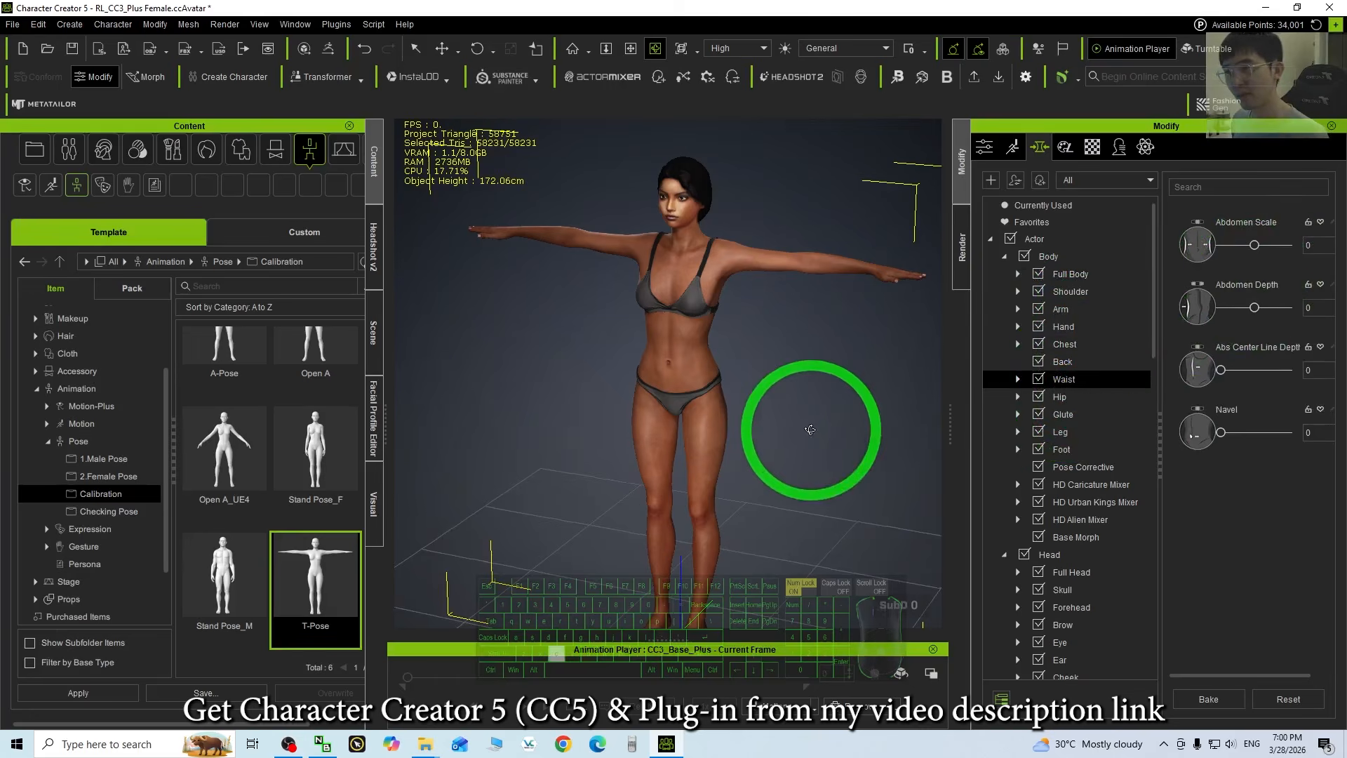
left_click_drag(809, 430, 952, 402)
mouse_move(1256, 245)
left_mouse_down()
mouse_move(1224, 246)
mouse_move(1246, 245)
left_mouse_up()
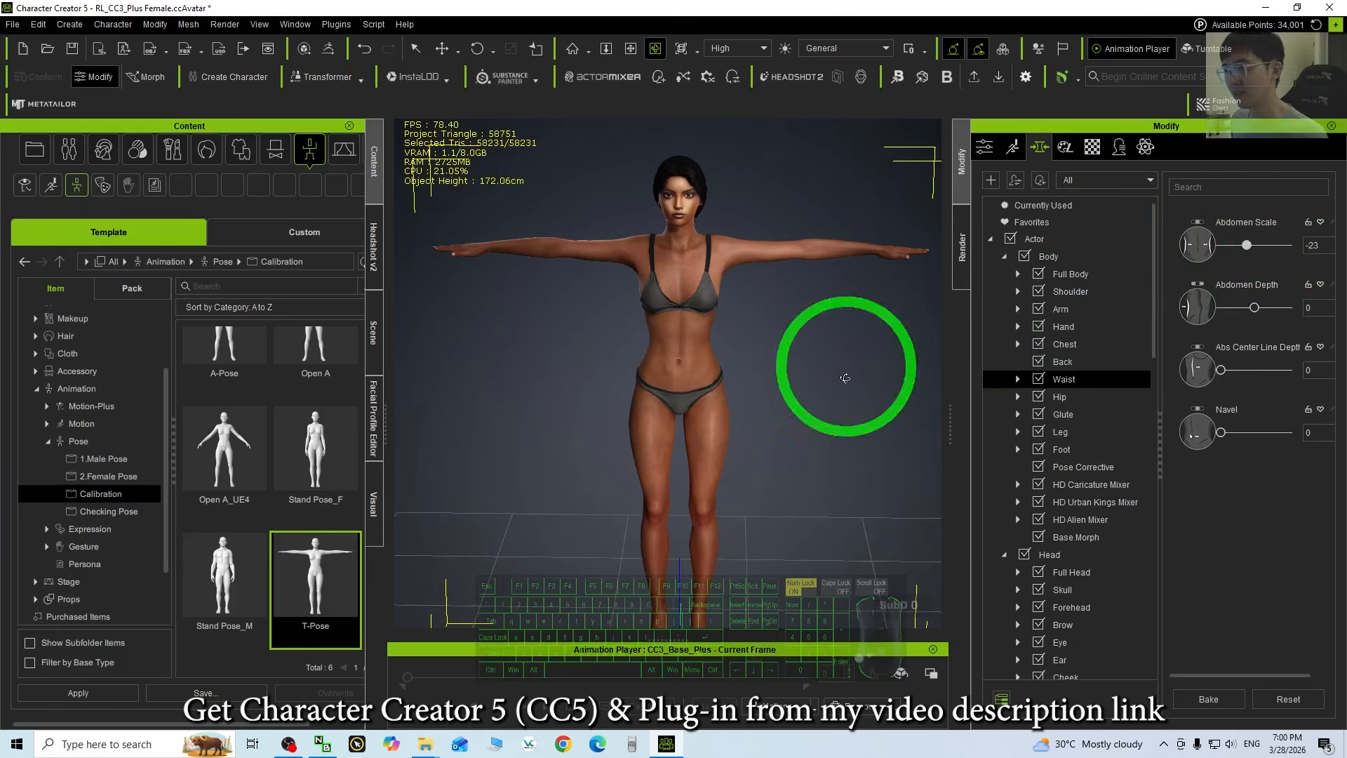
left_click_drag(570, 474, 610, 397)
- Try the Pectoral Scale chest morph and return it to 0, set Breast Scale B to 11, and open the Glute morphs
left_click(1065, 344)
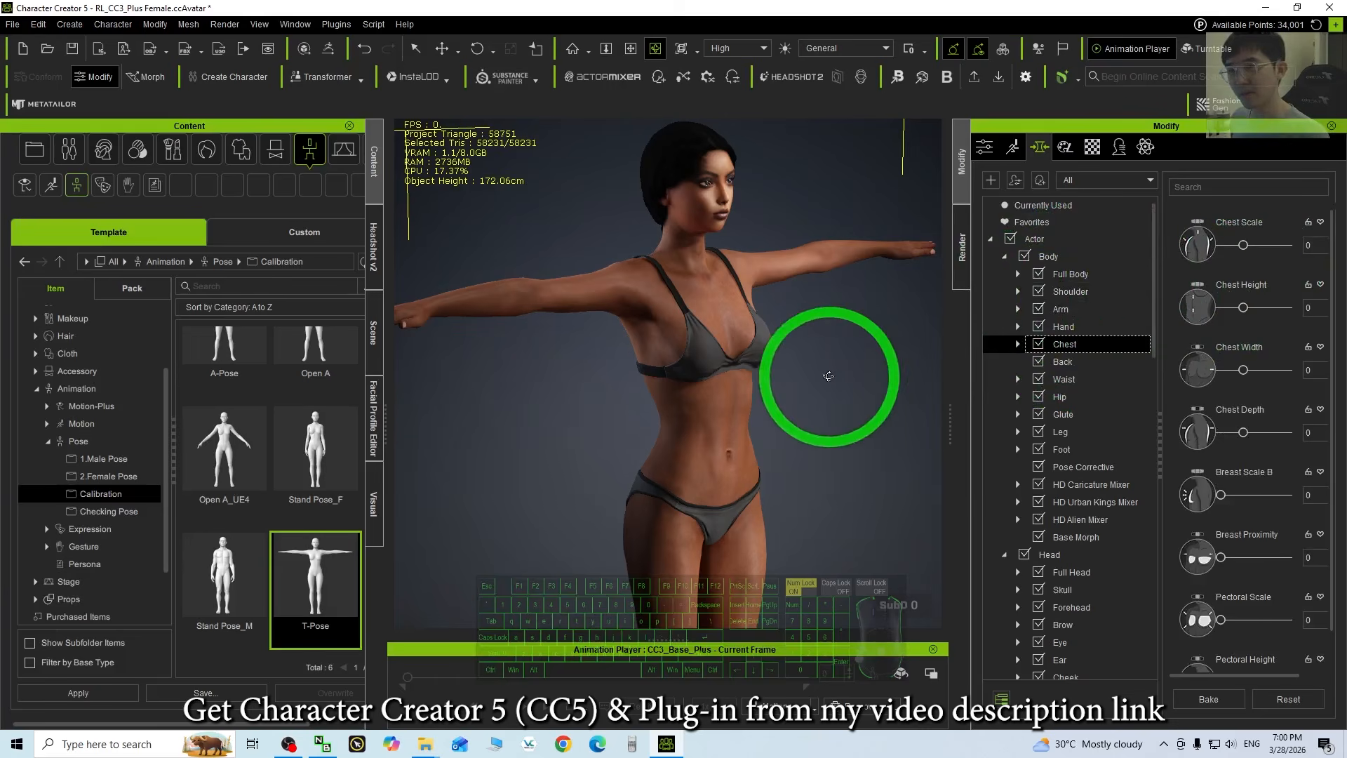
left_click_drag(807, 376, 1025, 406)
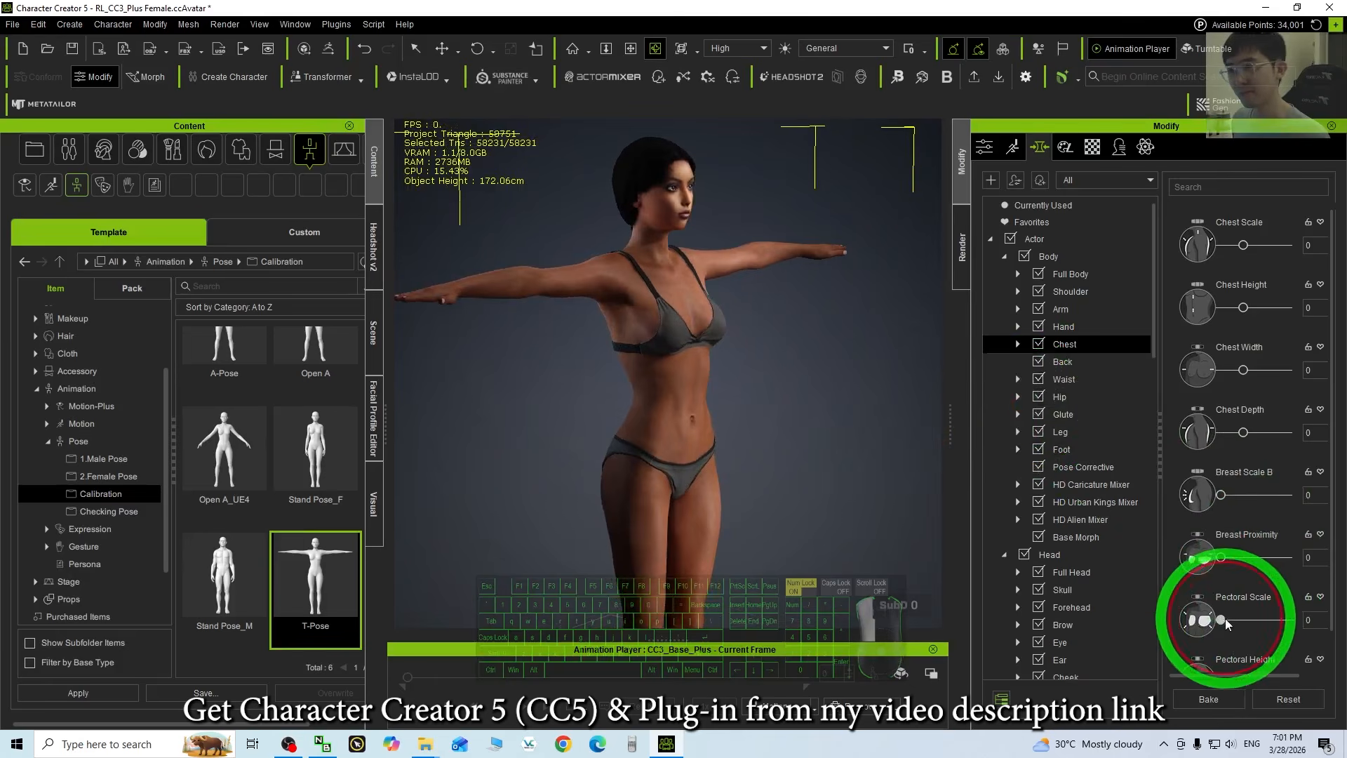
left_click_drag(1287, 619, 1168, 604)
left_click_drag(828, 458, 560, 439)
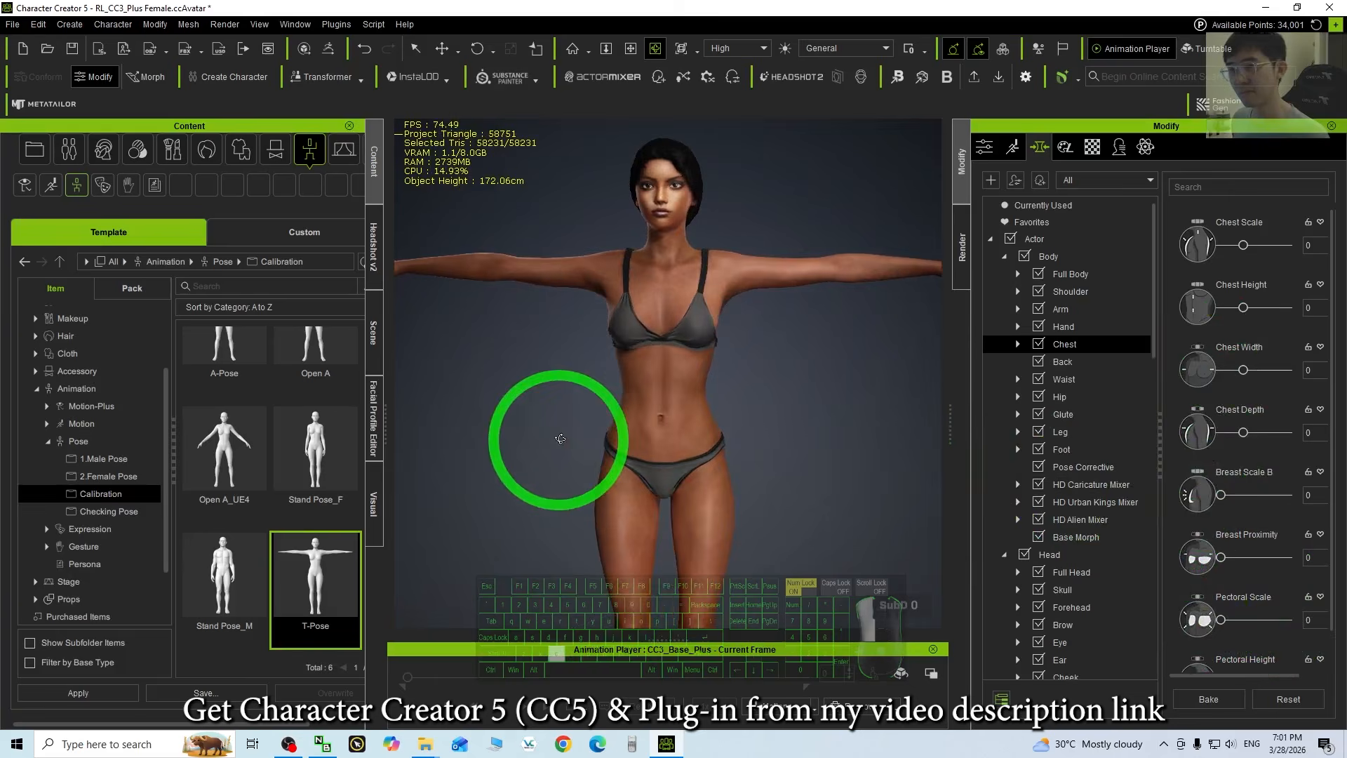
left_click_drag(803, 460, 1273, 459)
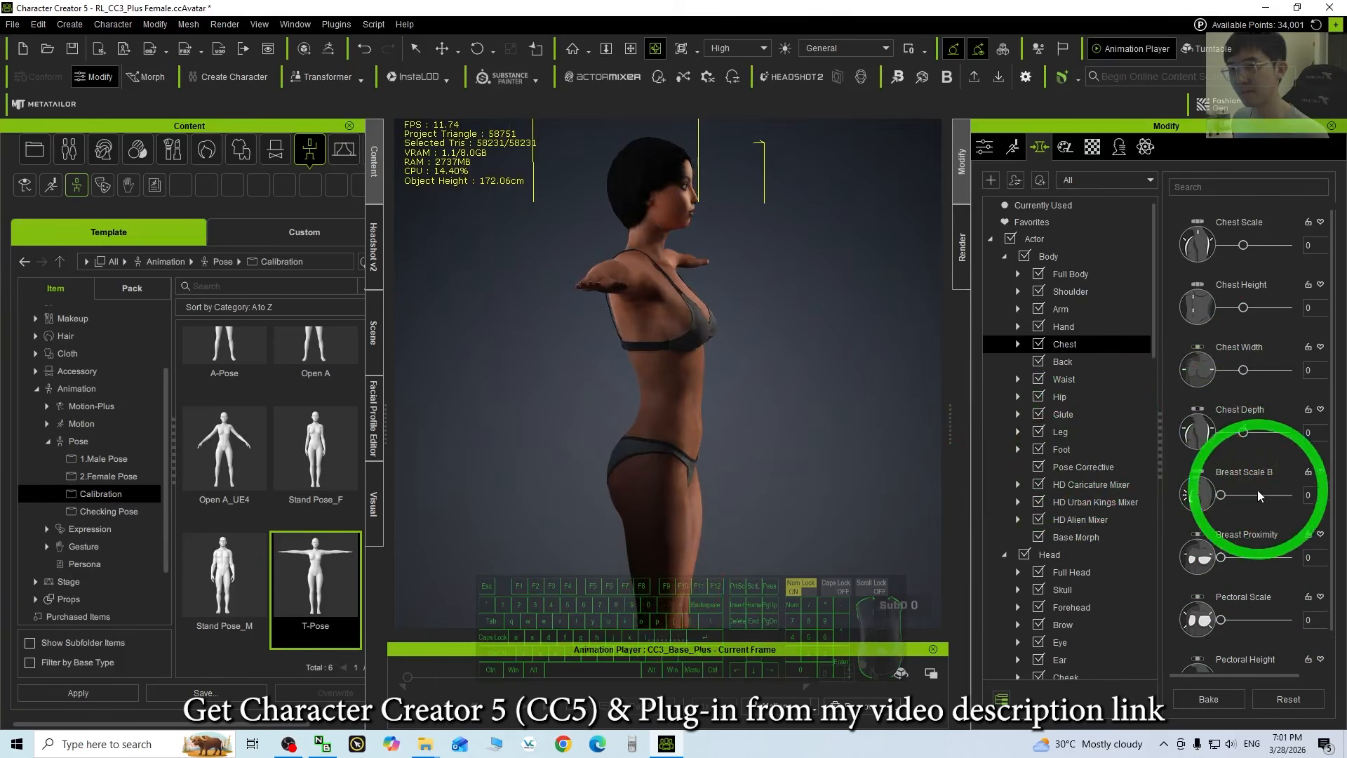
mouse_move(1222, 496)
left_mouse_down()
mouse_move(1255, 497)
mouse_move(1237, 499)
left_mouse_up()
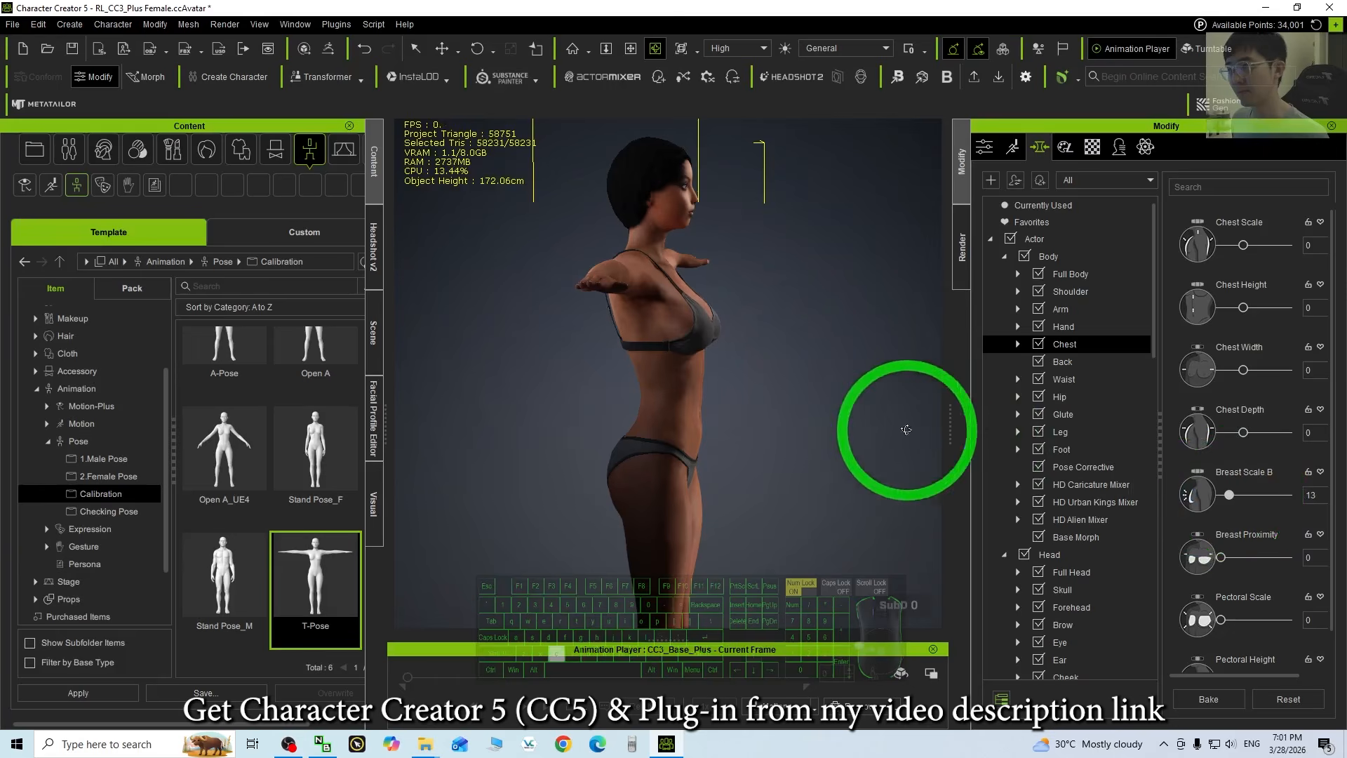
left_click_drag(902, 433, 376, 414)
left_click_drag(646, 400, 333, 442)
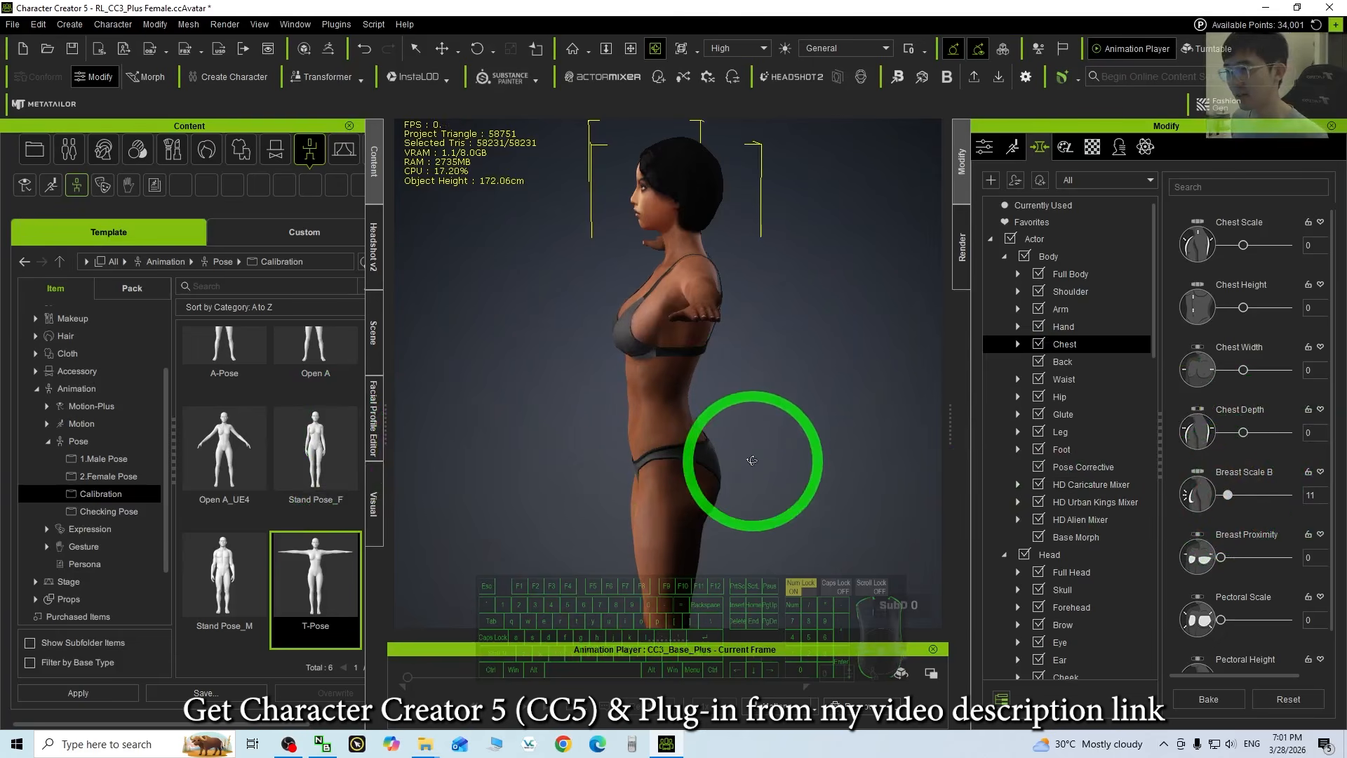
left_click_drag(647, 446, 758, 433)
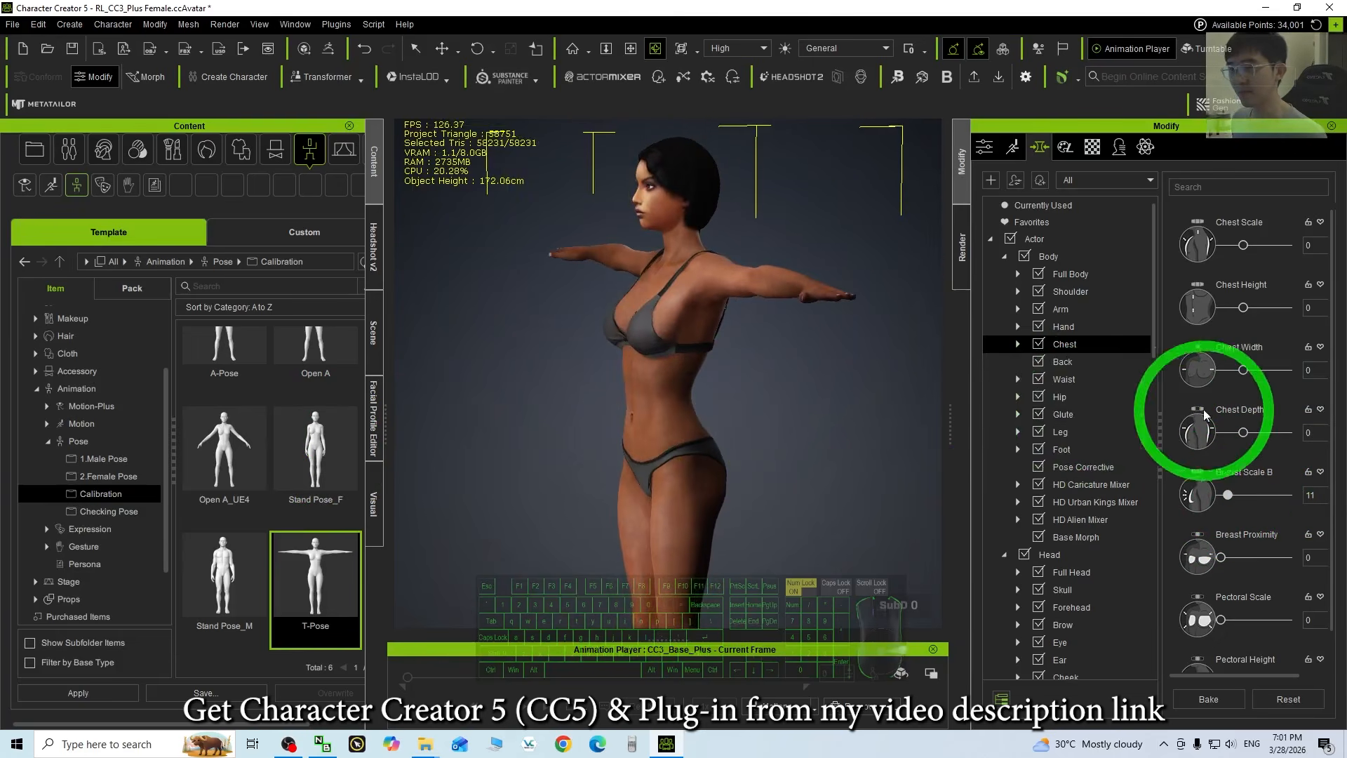
left_click(1087, 418)
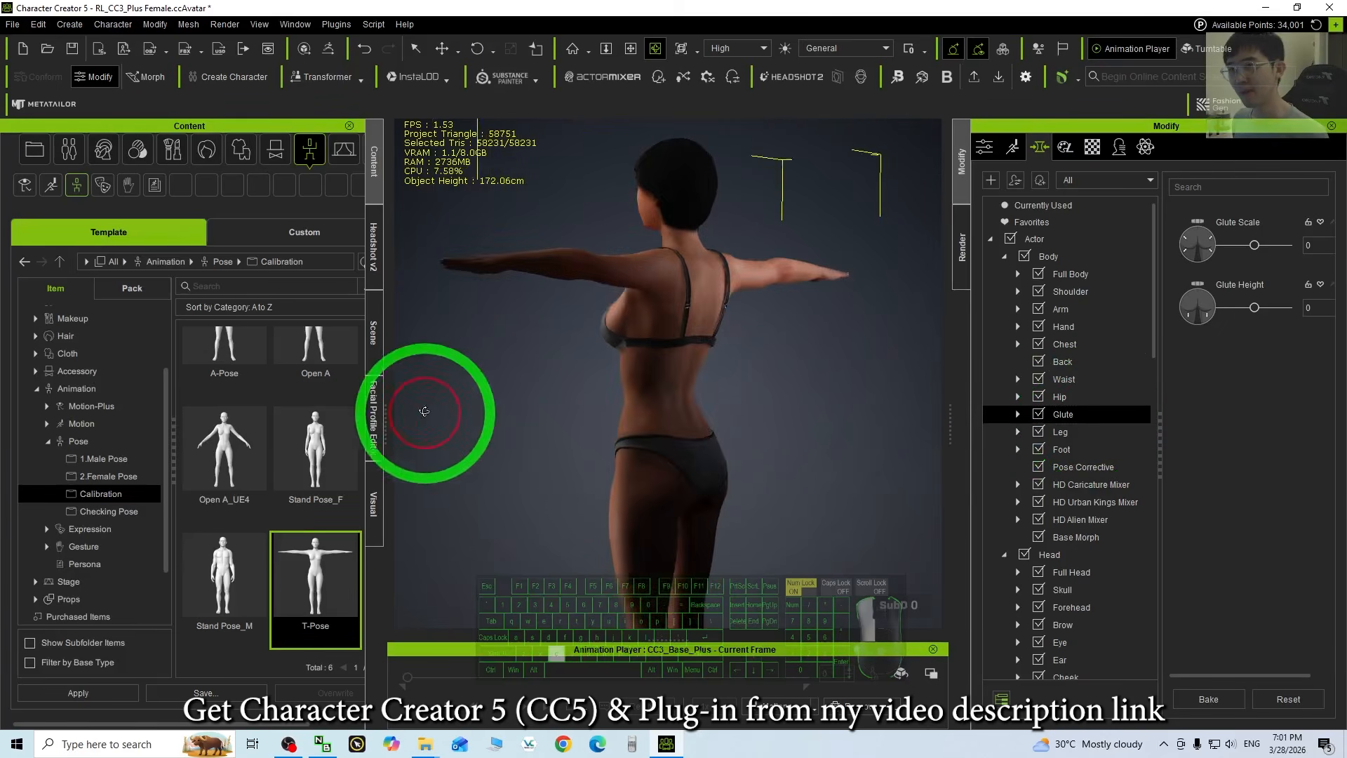
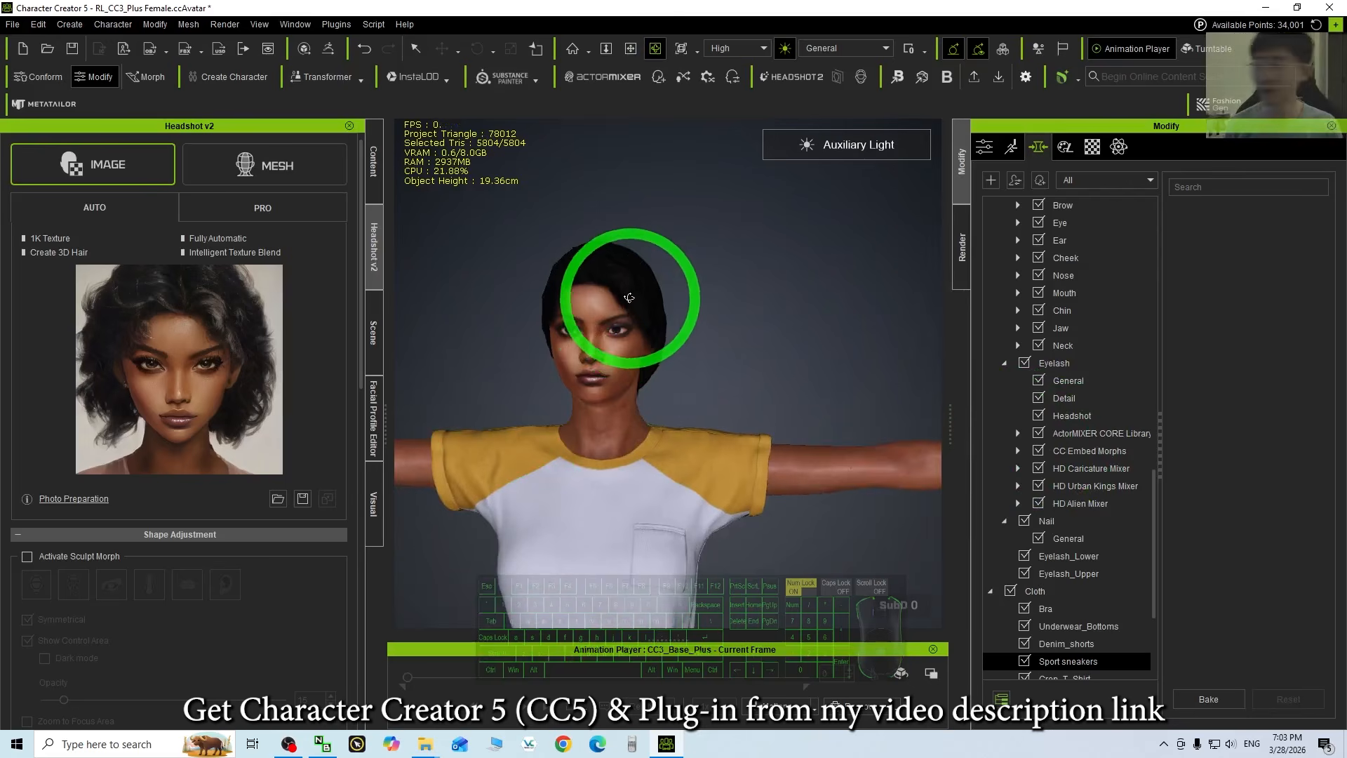
- Return to the content library and examine the full clothed avatar from head to shoes with nothing selected
left_click(373, 160)
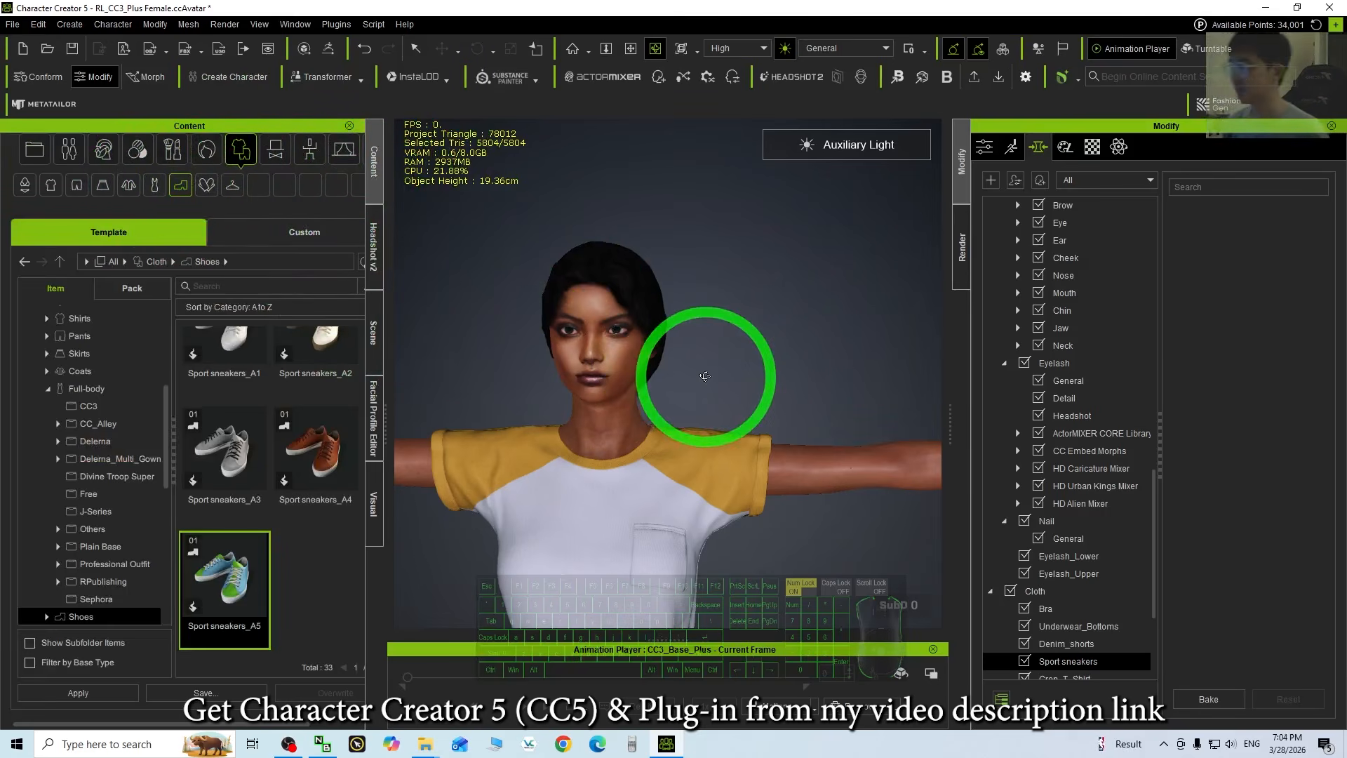
scroll(703, 377, "down", 6)
key("x")
left_click_drag(659, 539, 665, 341)
key("c")
left_click_drag(665, 341, 693, 395)
key("x")
key("q")
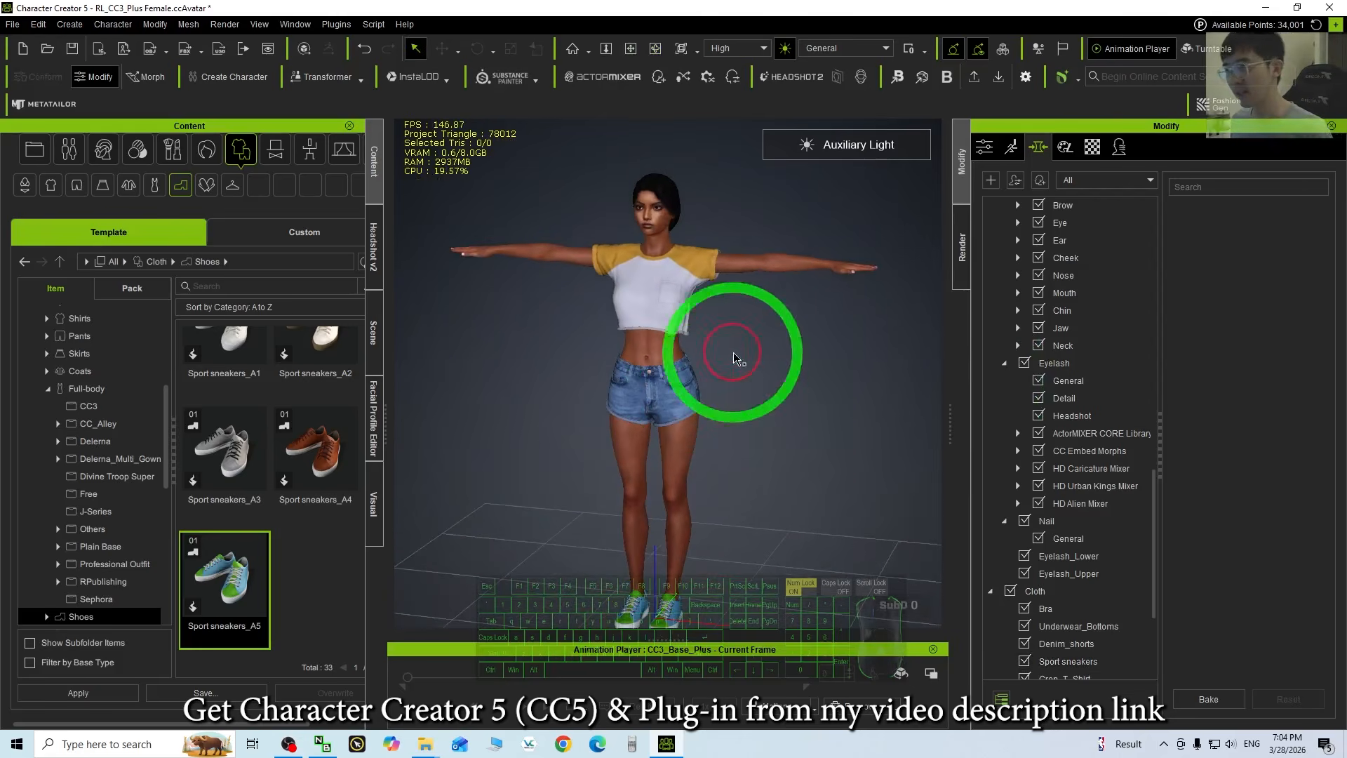
- Shrink the Character Creator window to reveal the desktop and close the sample headshot picture folder
left_click_drag(449, 7, 282, 60)
left_click(206, 66)
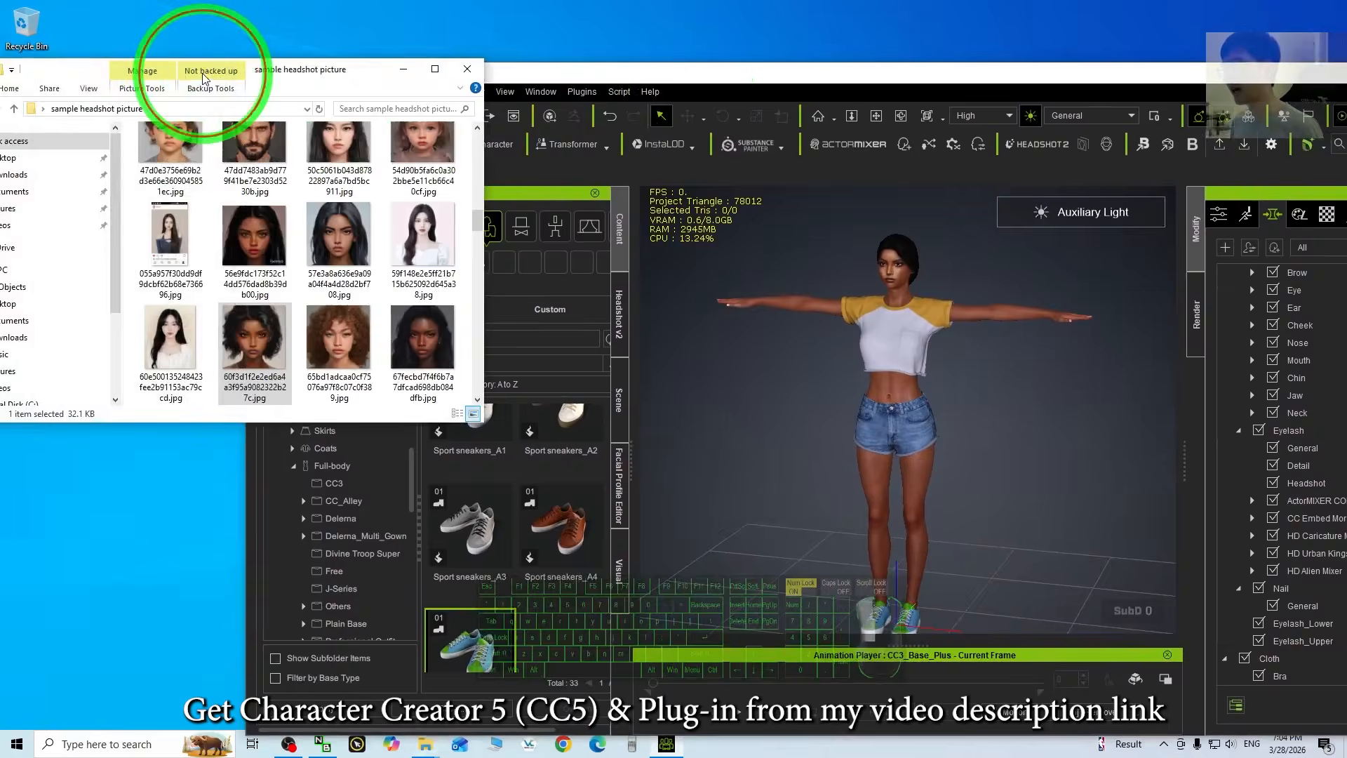
key("alt+F4")
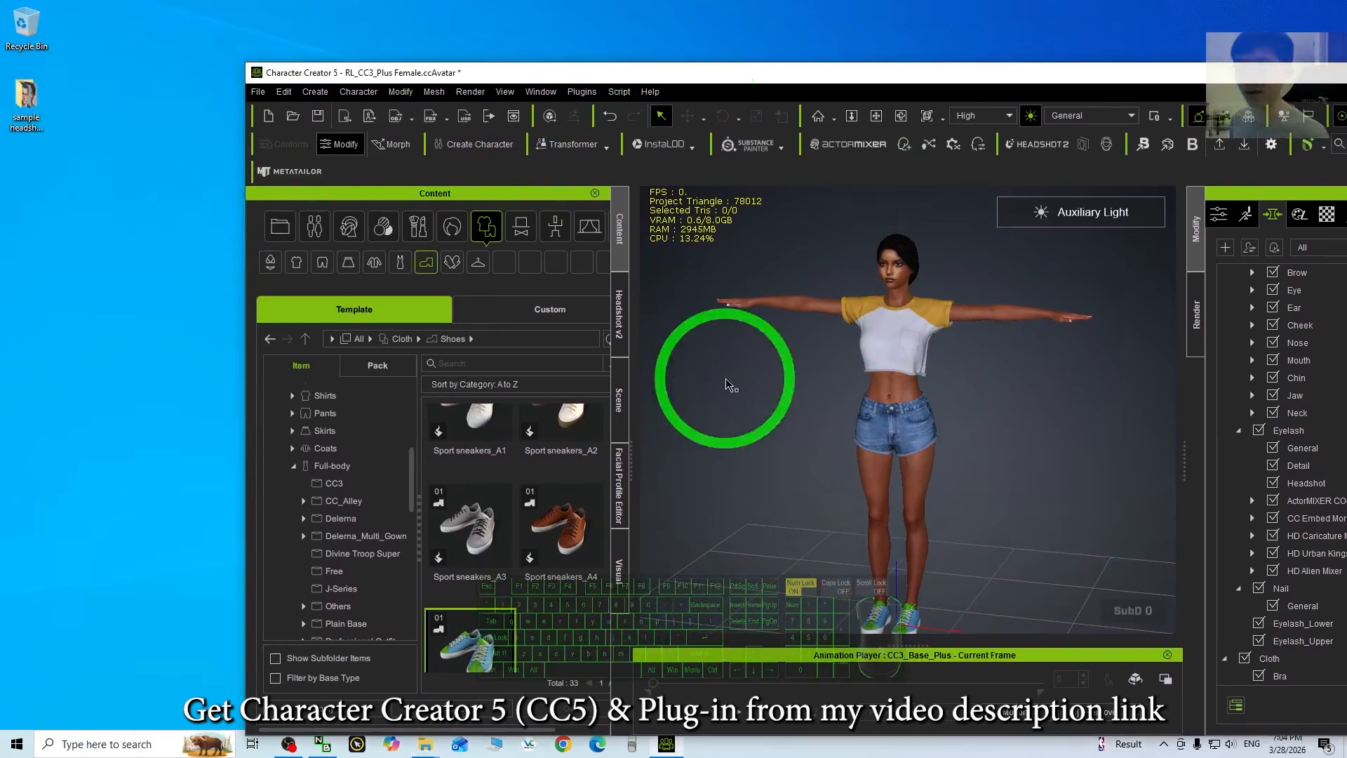
- Save the project to the Desktop as avatar01 in Character Creator Project format
left_click(258, 92)
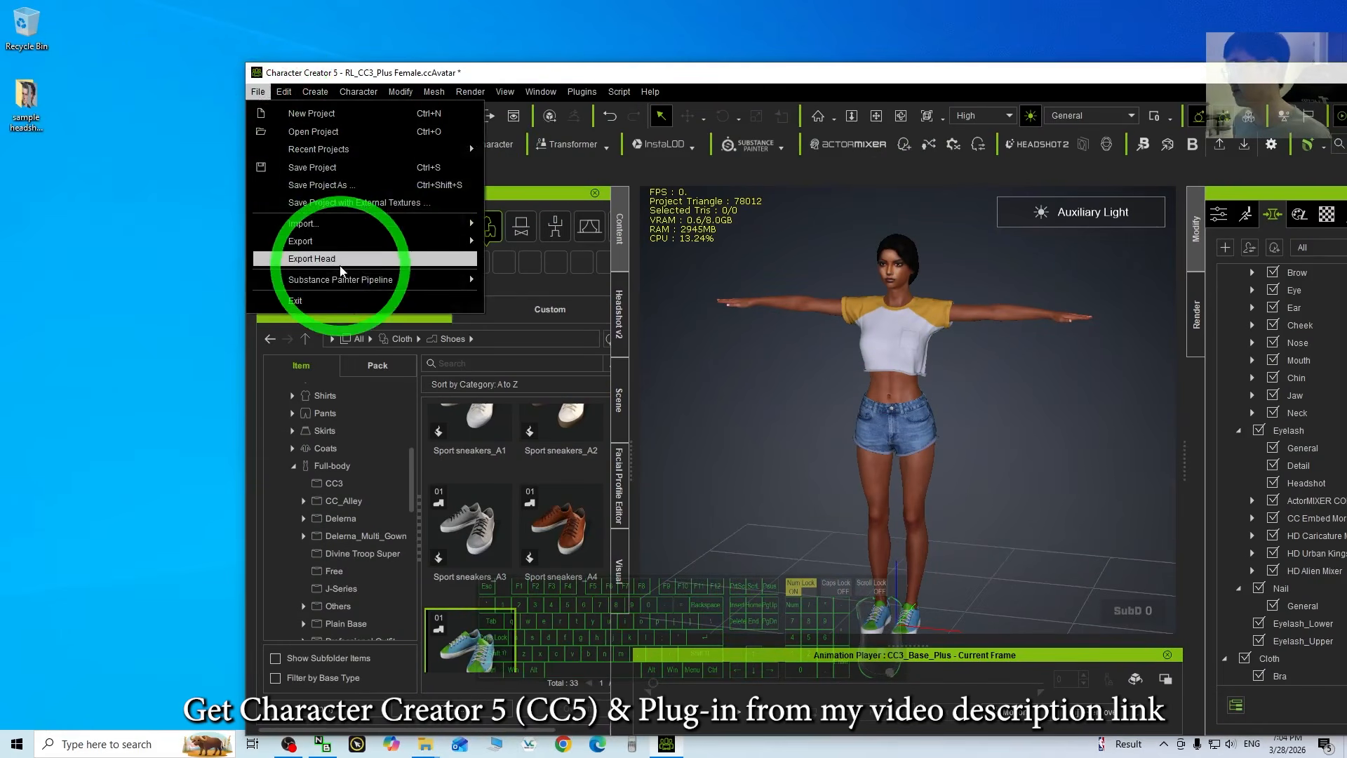
left_click(317, 186)
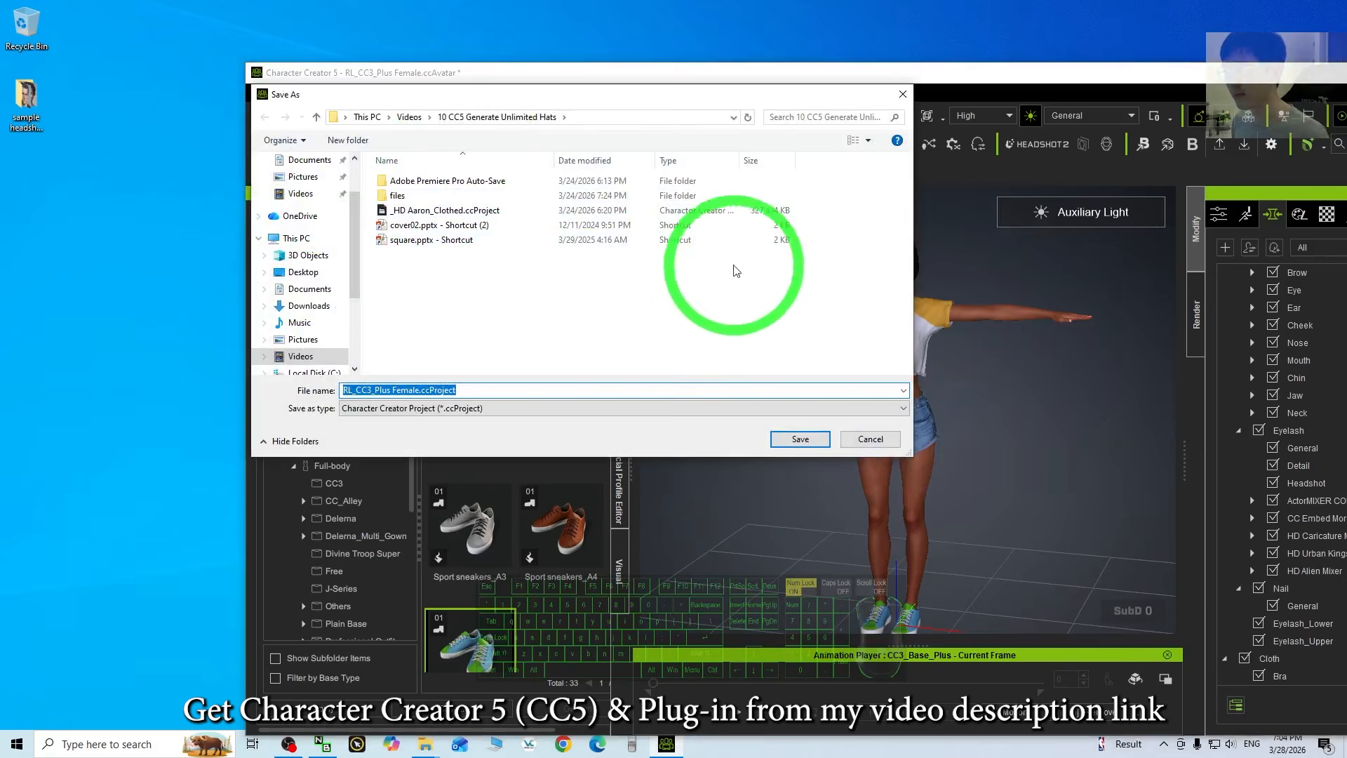
left_click(346, 276)
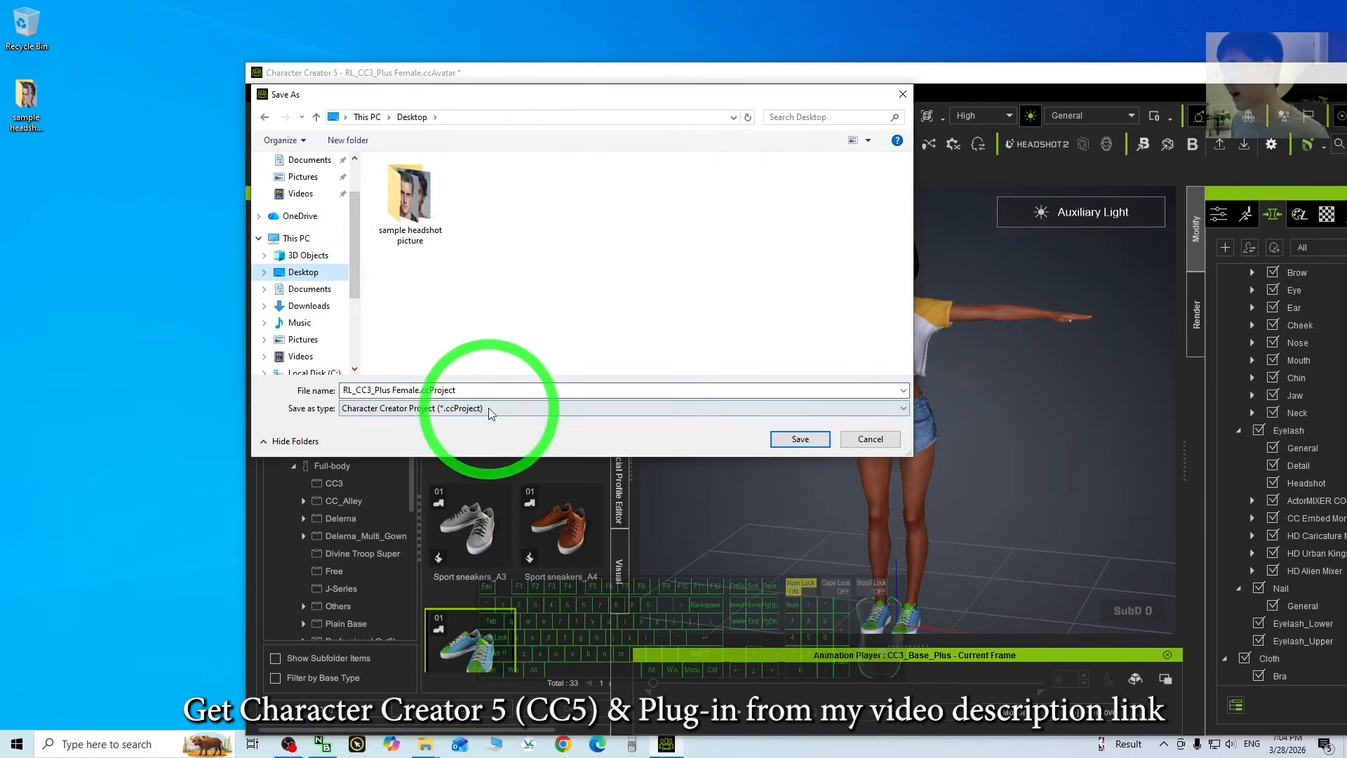
left_click(477, 388)
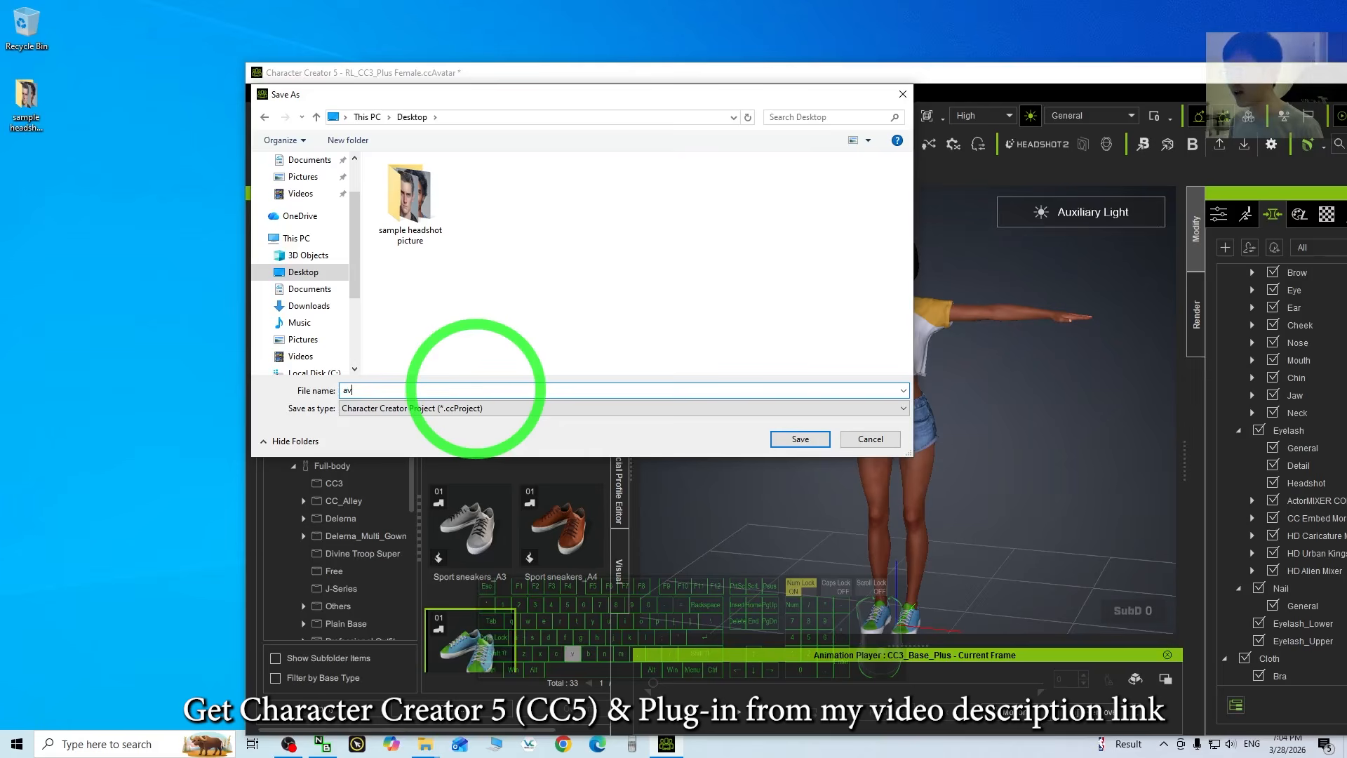
key("Return")
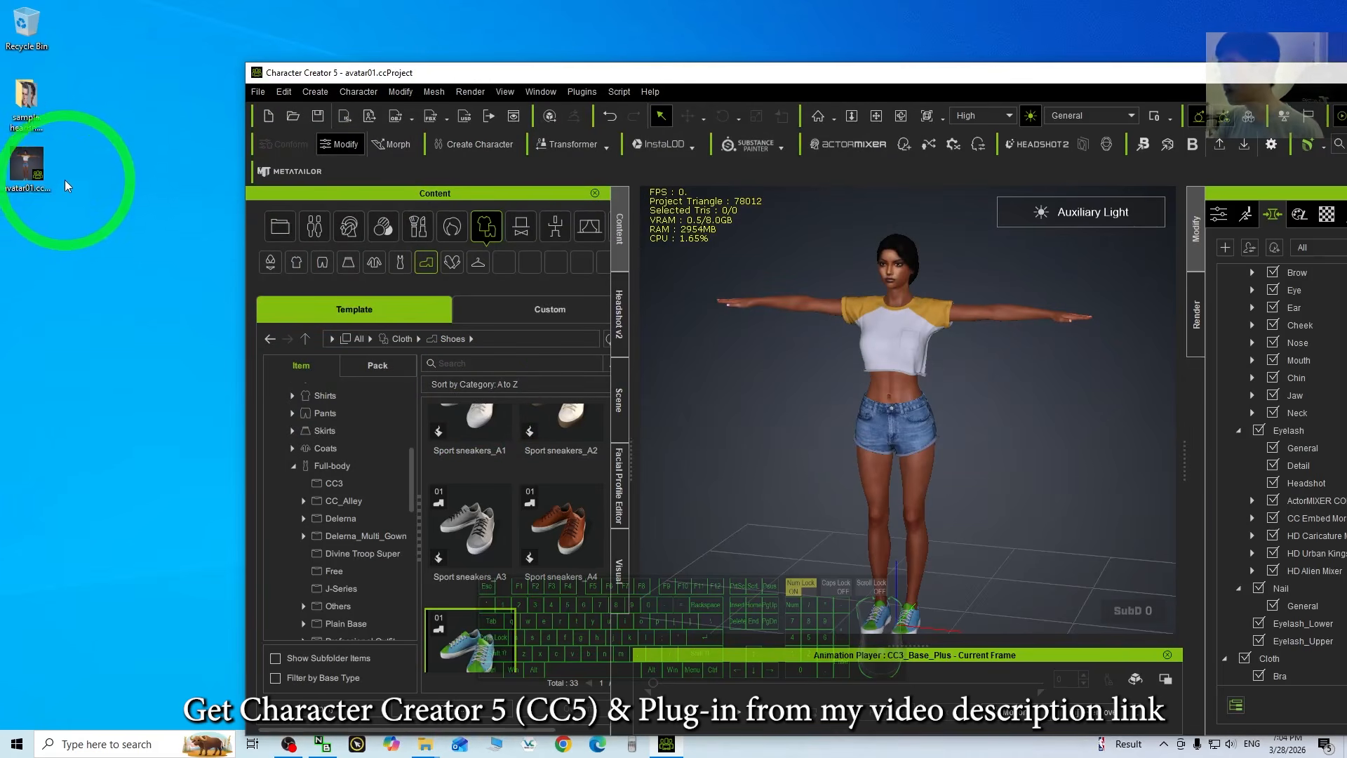
- Start an FBX export of the clothed character with the Blender target preset and Mesh as the FBX option
left_click(779, 232)
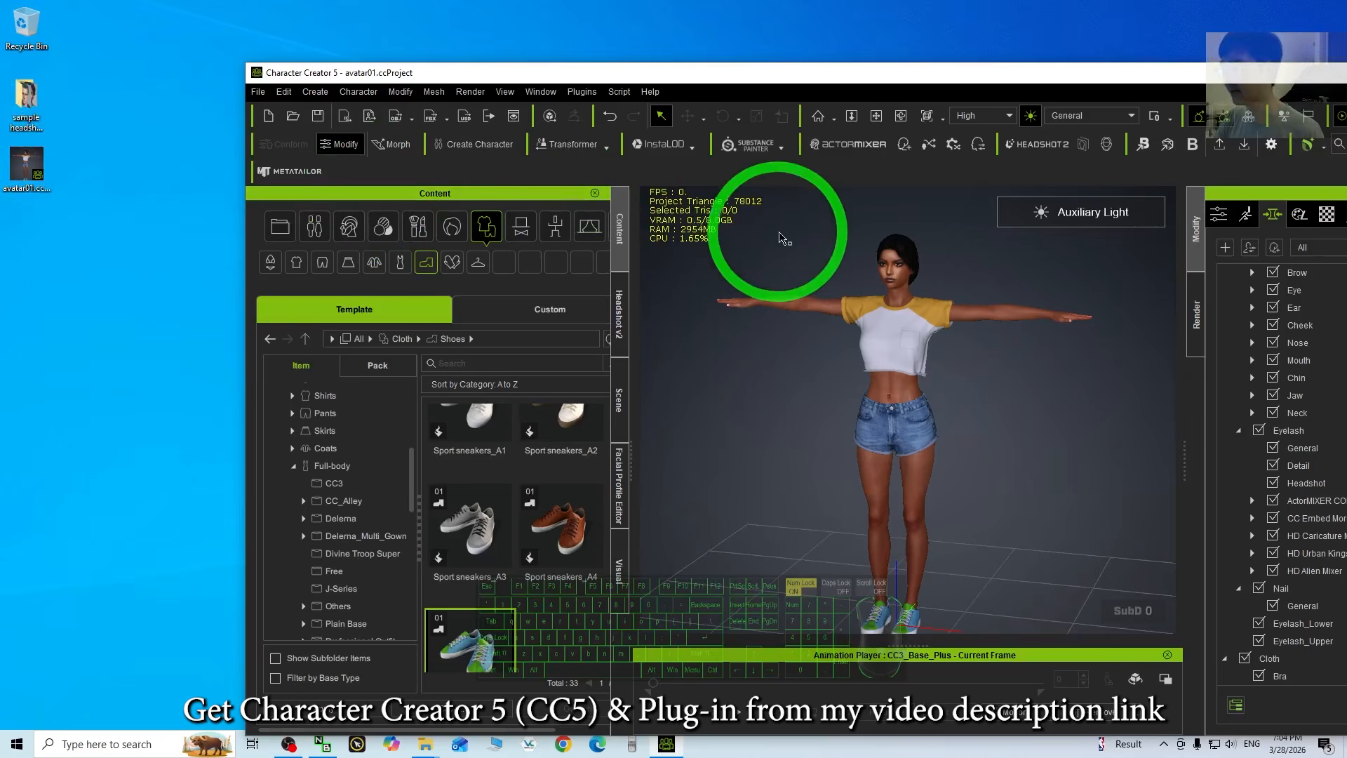
left_click(258, 92)
mouse_move(347, 241)
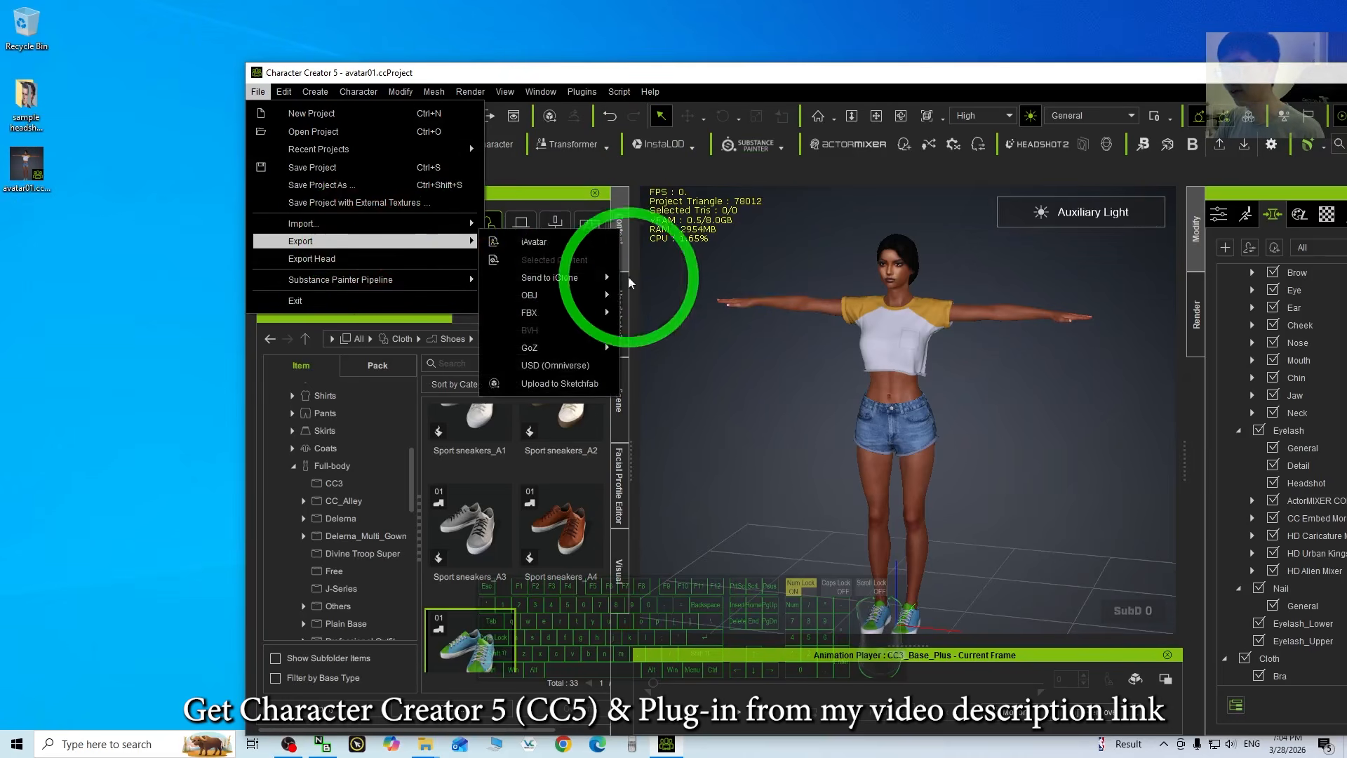
left_click(588, 312)
left_click(372, 244)
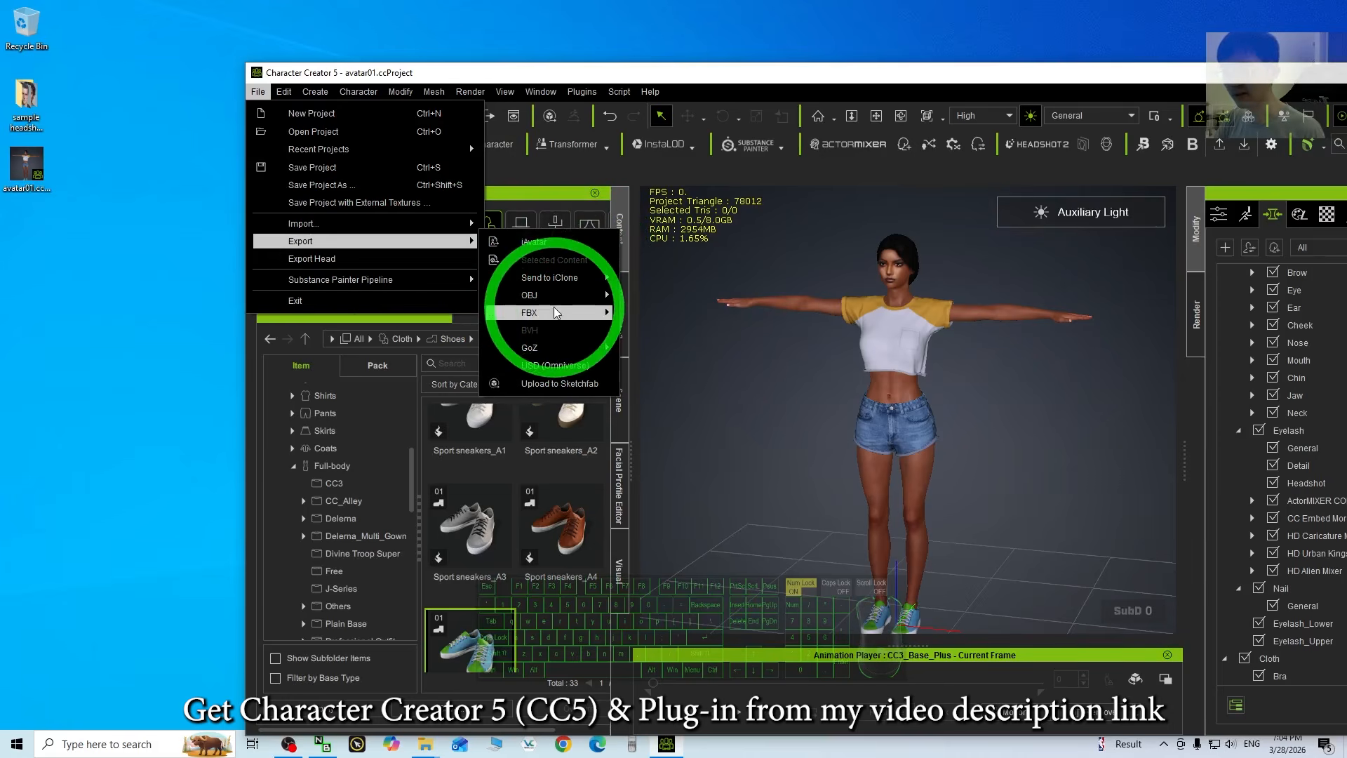
mouse_move(554, 312)
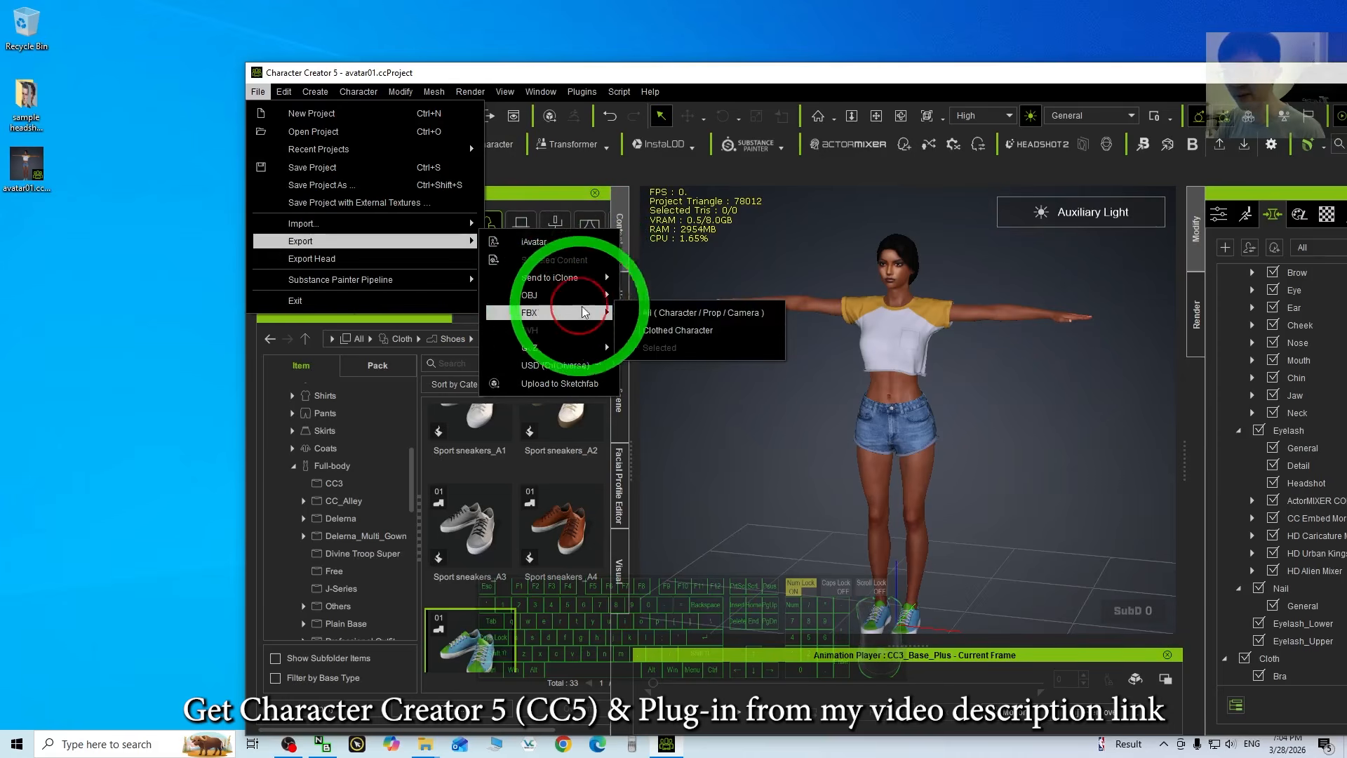
left_click(673, 331)
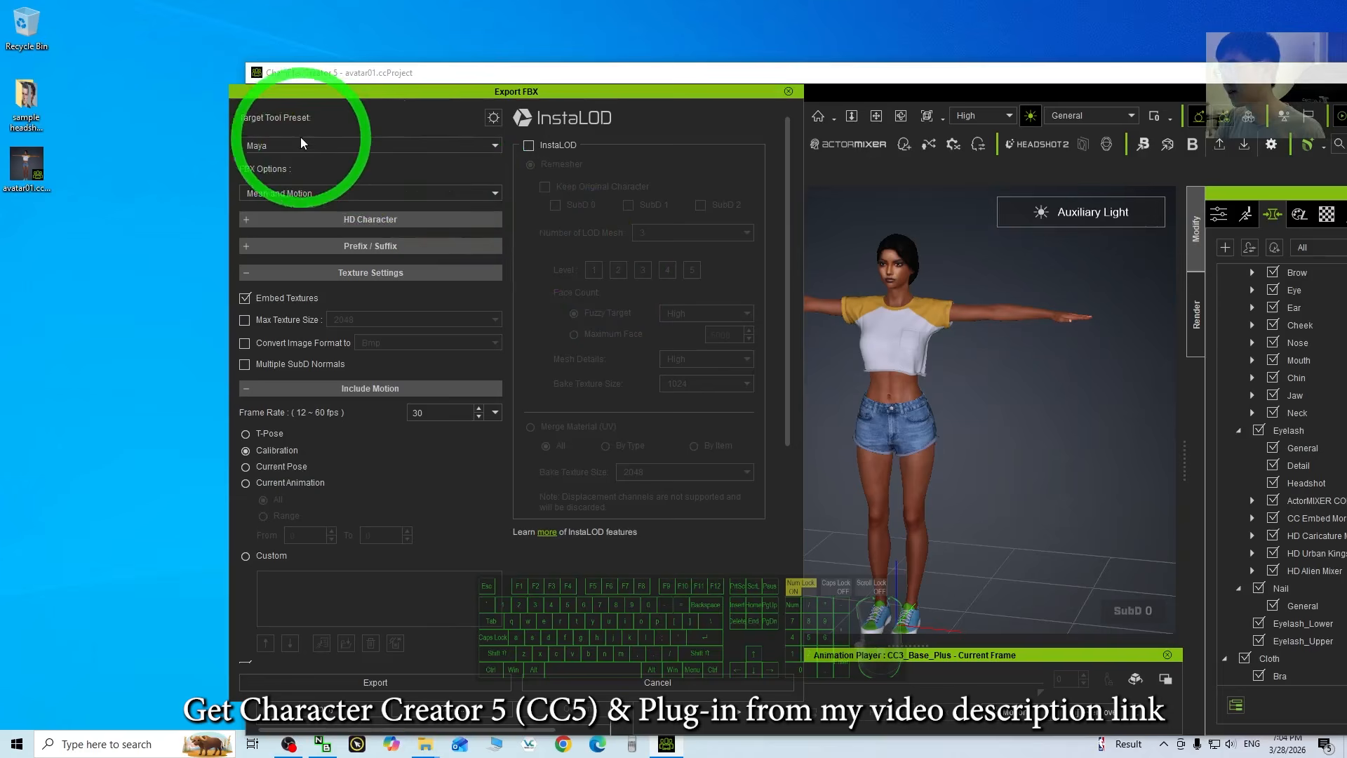
left_click(335, 147)
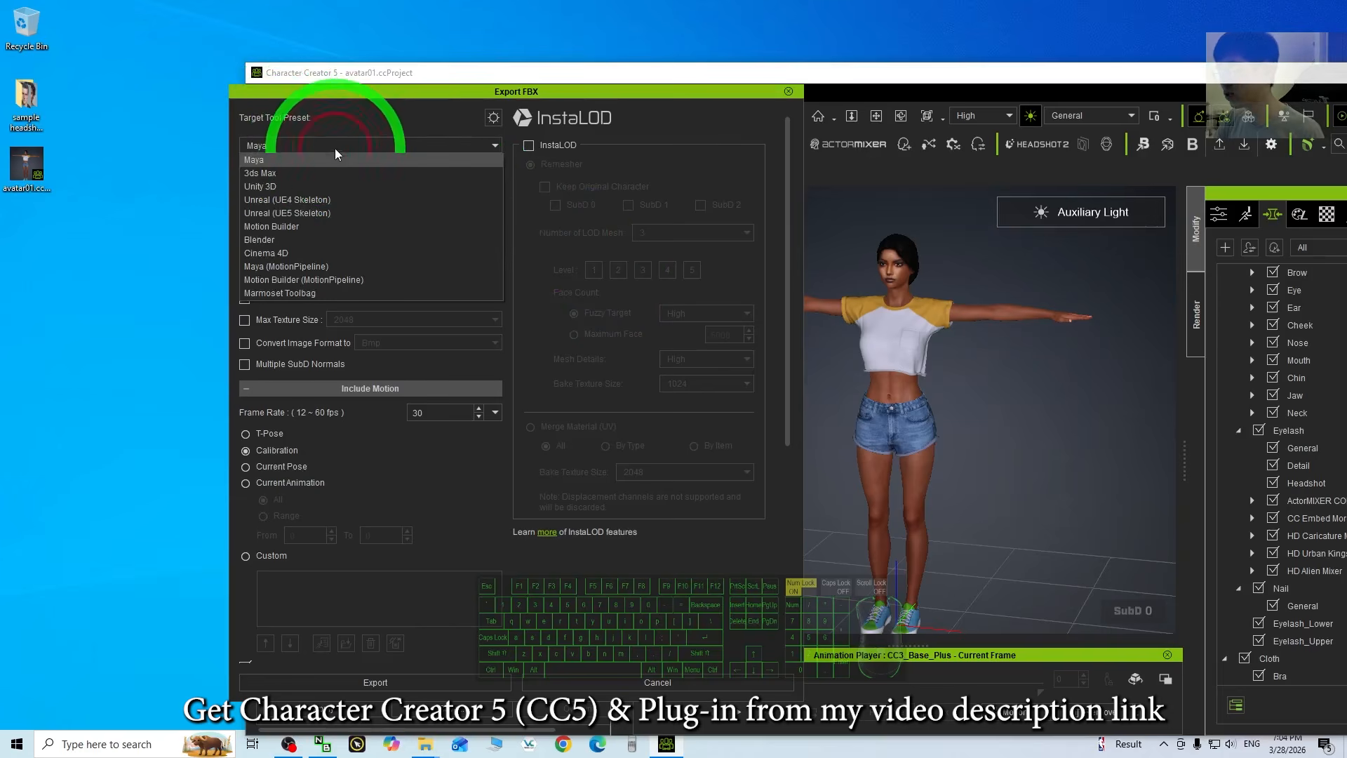
left_click(276, 227)
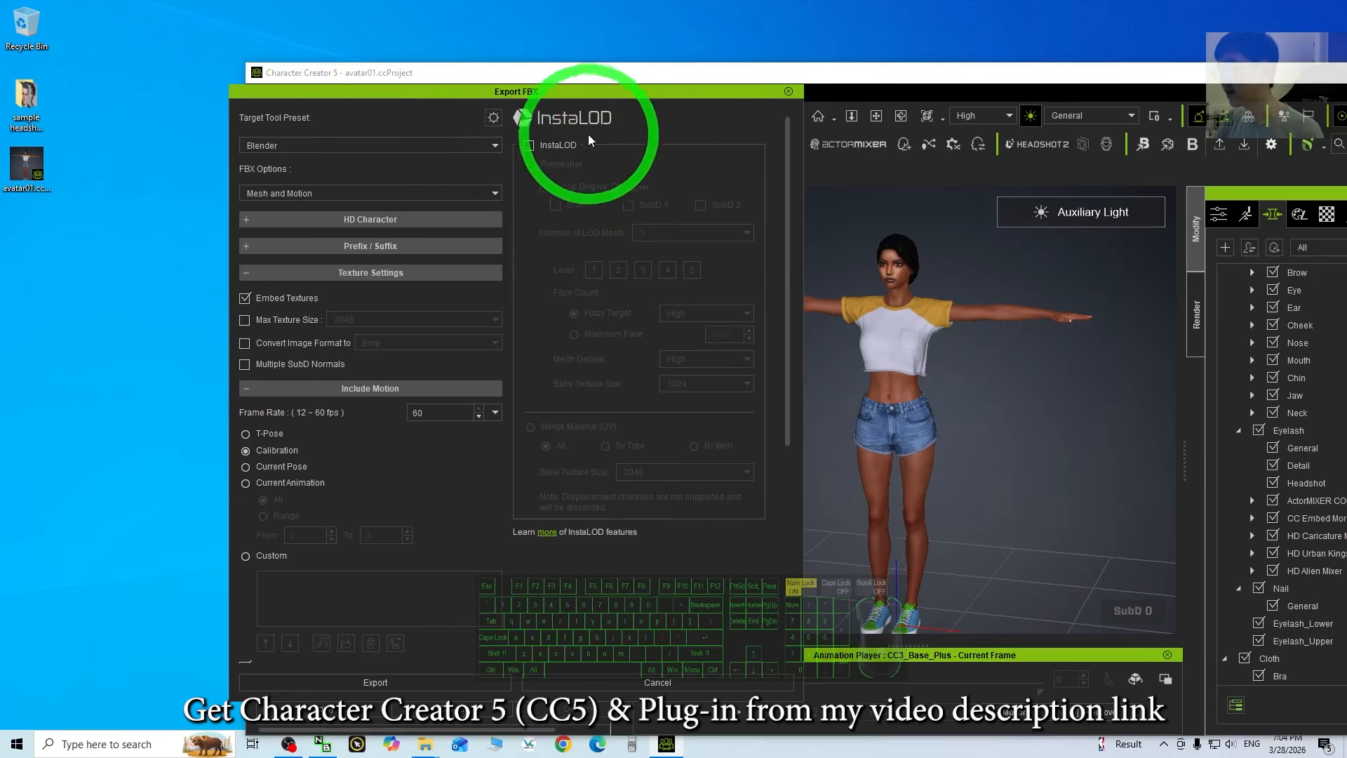
left_click(288, 193)
left_click(264, 207)
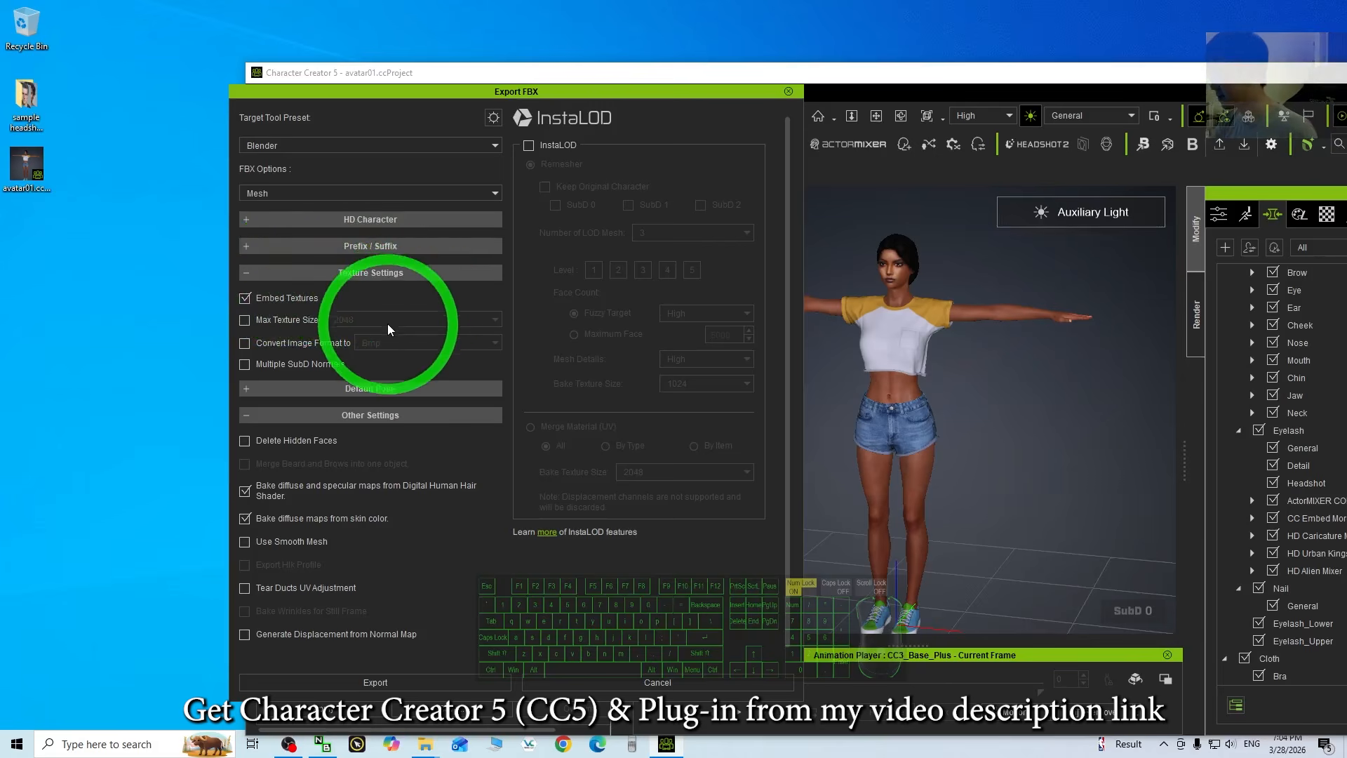
- Enable Use T-Pose As Bind Pose and Merge Opacity to Diffuse Texture in the advanced FBX export settings
left_click(493, 118)
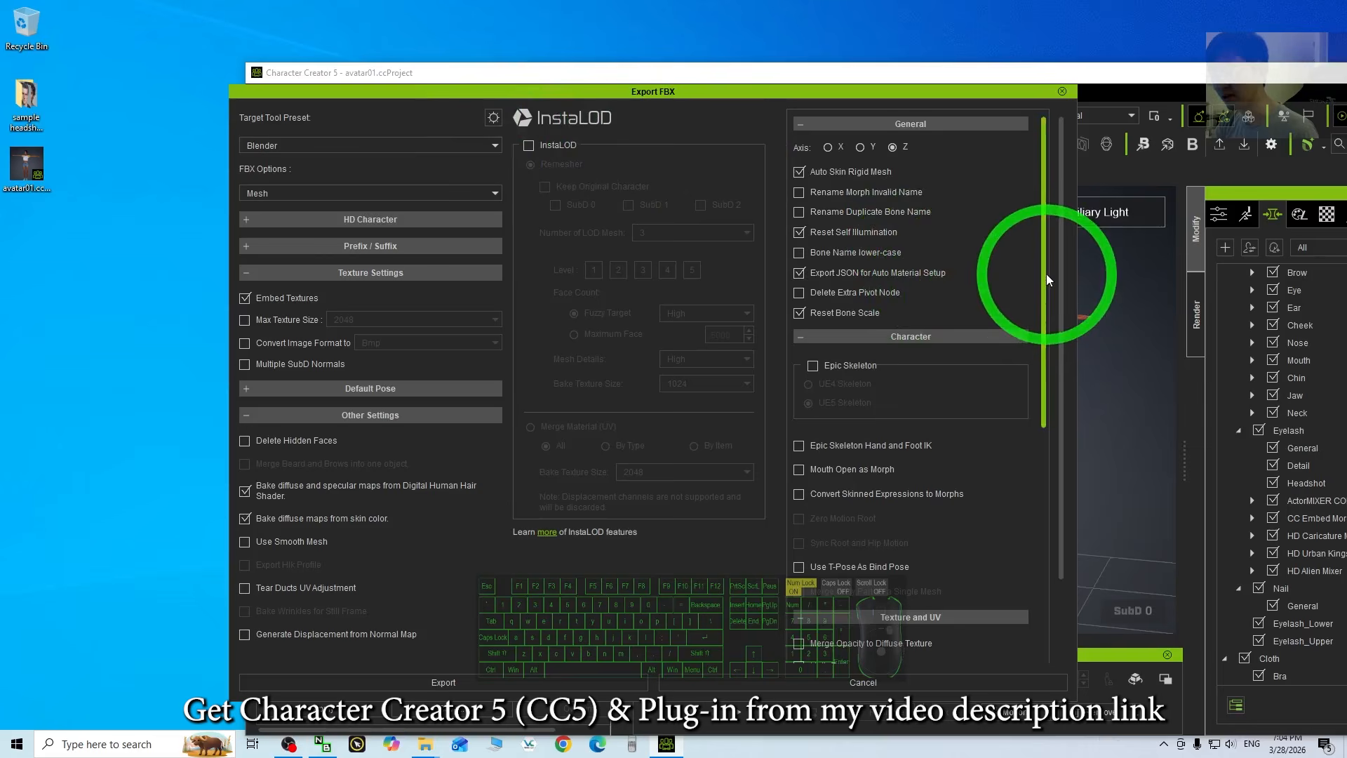
left_click_drag(1046, 273, 1045, 342)
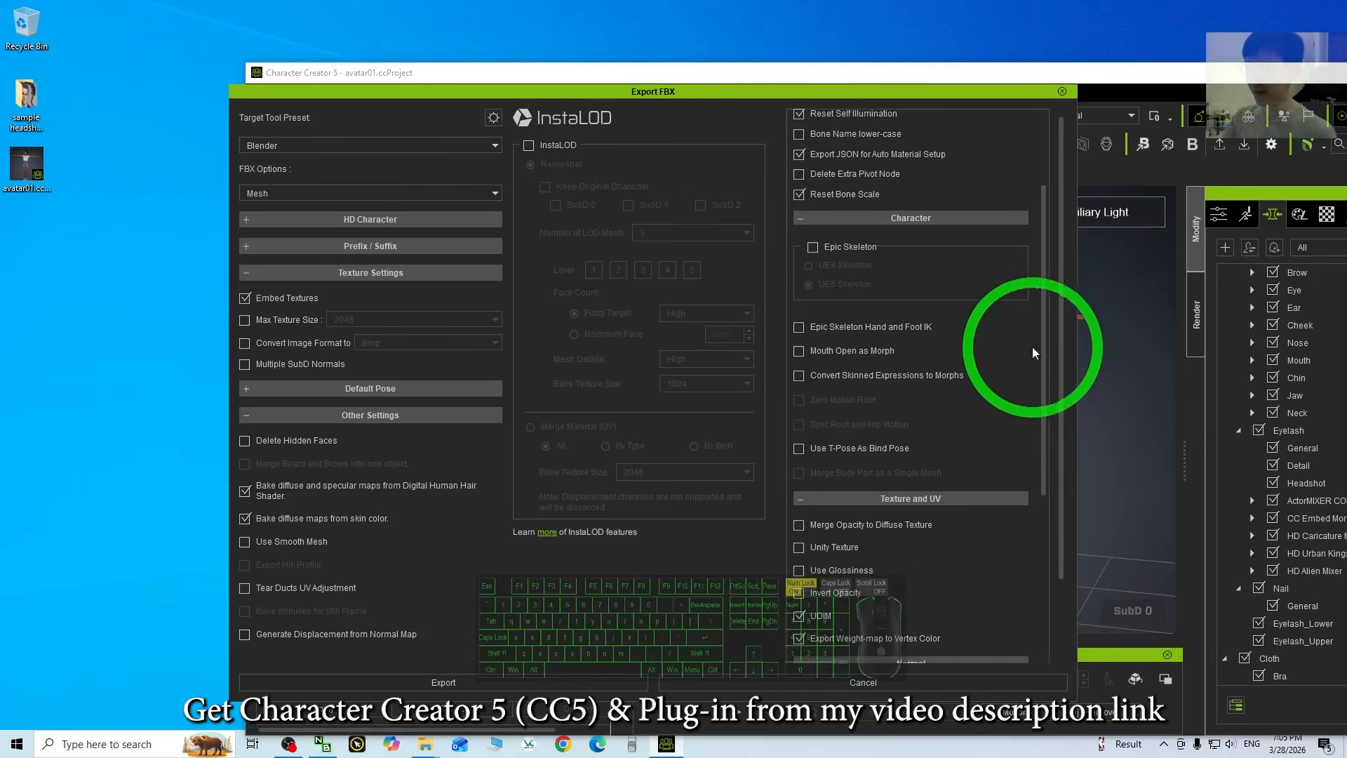
left_click(800, 448)
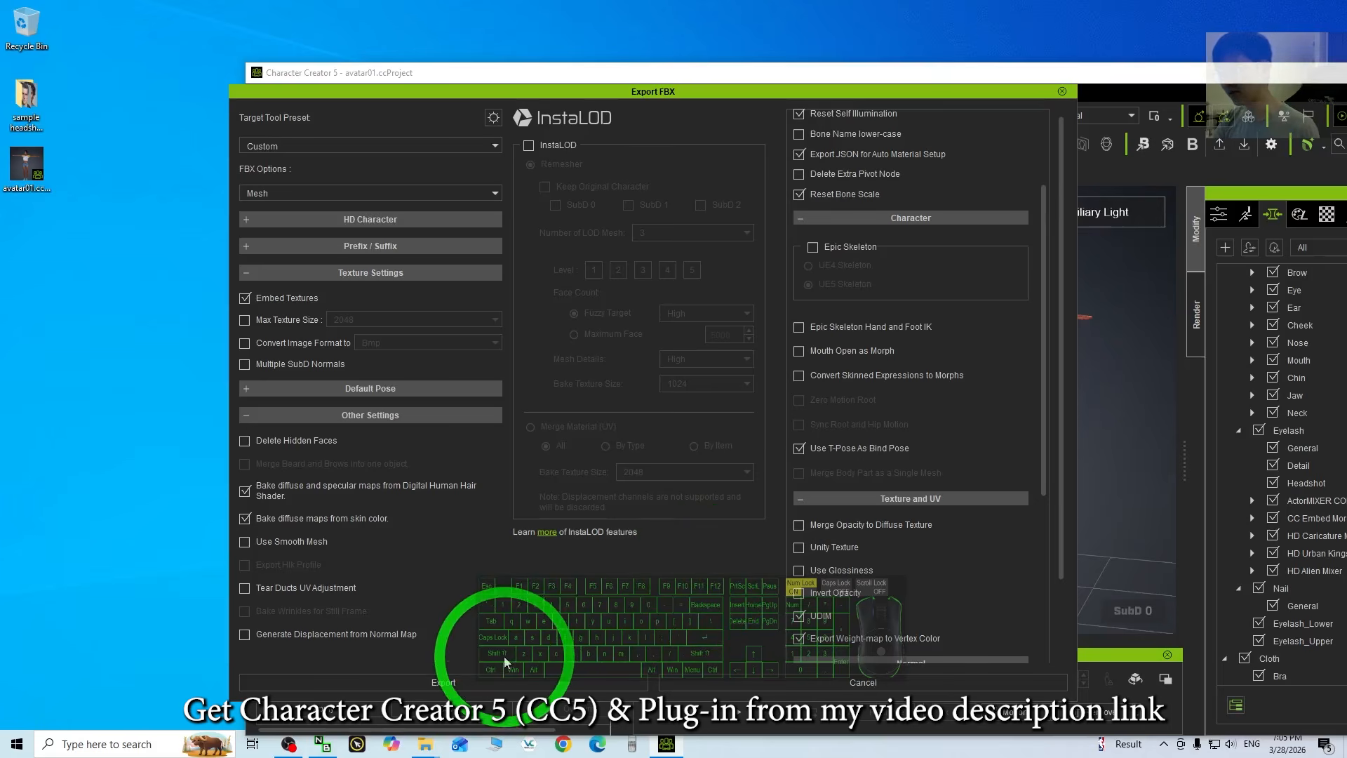
left_click(804, 527)
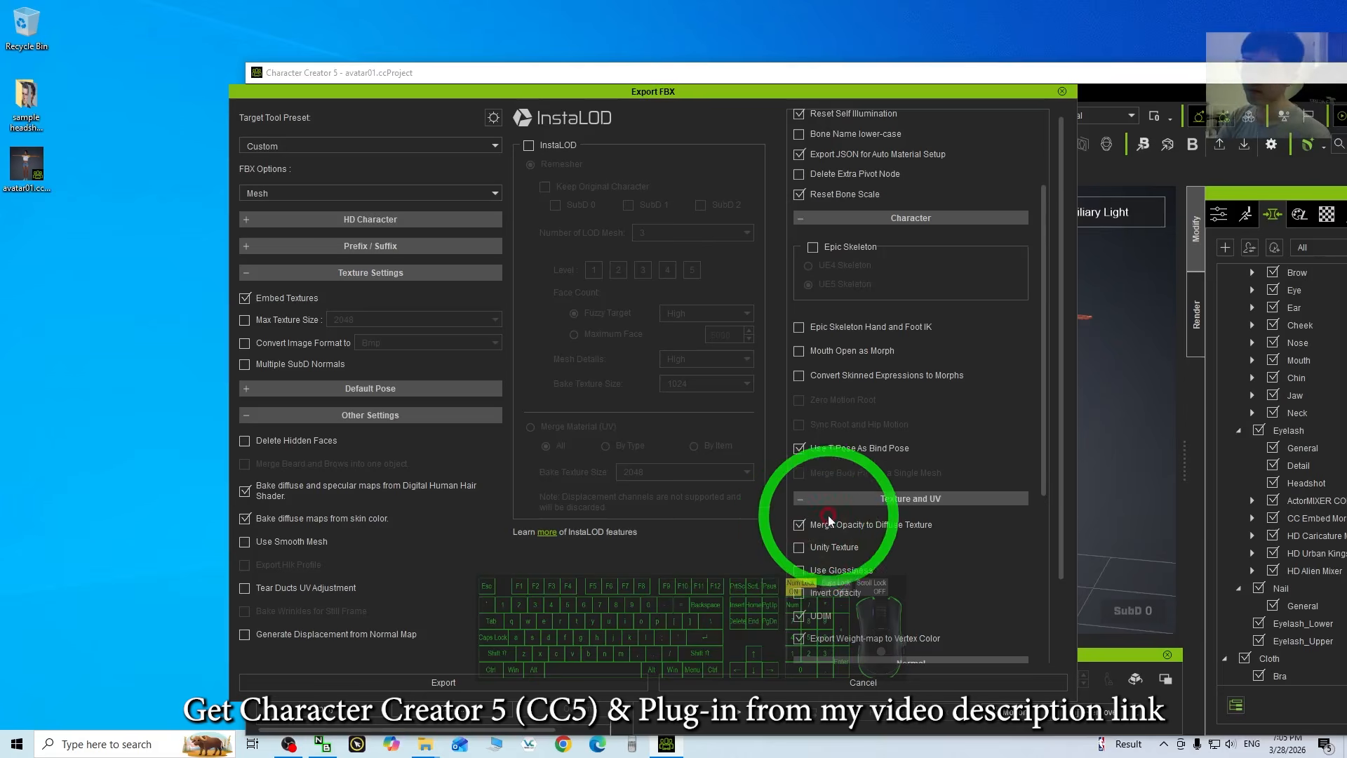
- Run the FBX export, accept the reimport notice, and name the file avatar01 with the Desktop as location
left_click(437, 683)
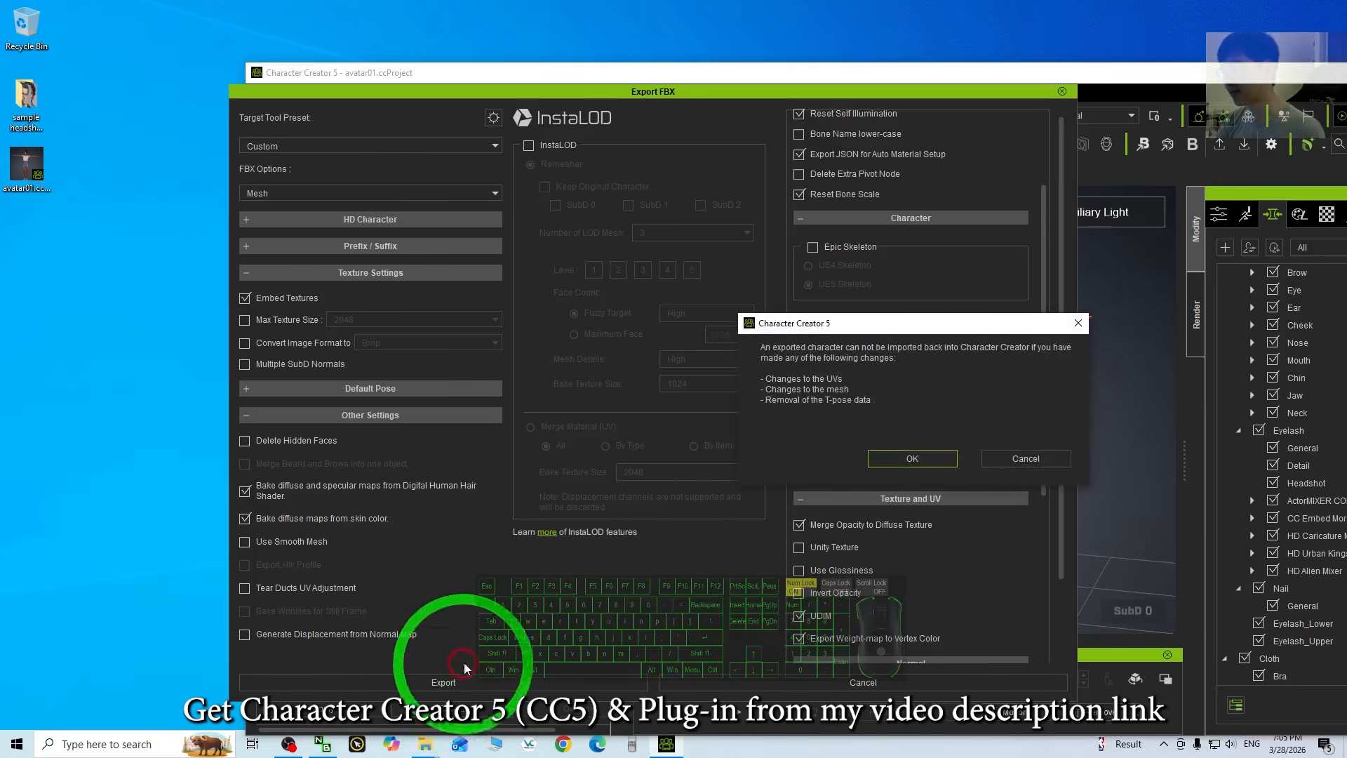
left_click(885, 457)
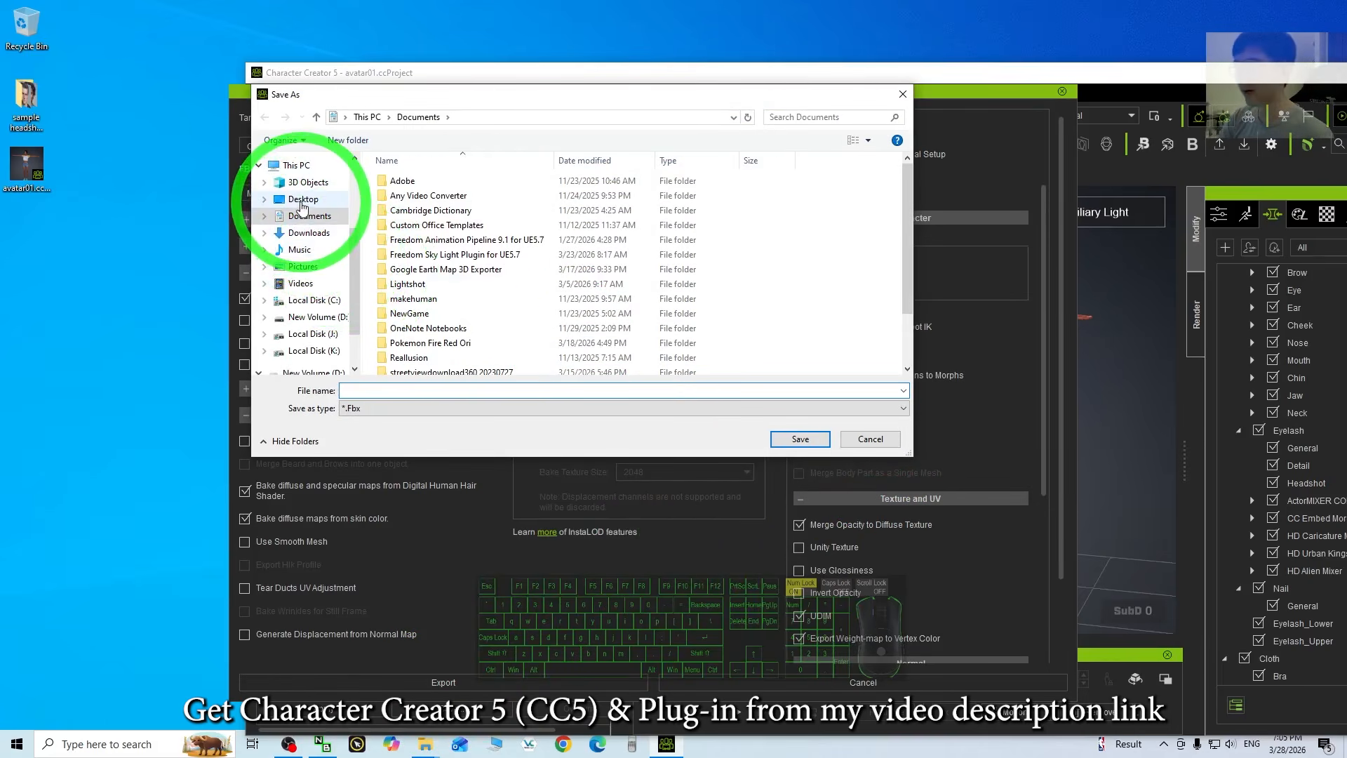
left_click(303, 200)
left_click(365, 390)
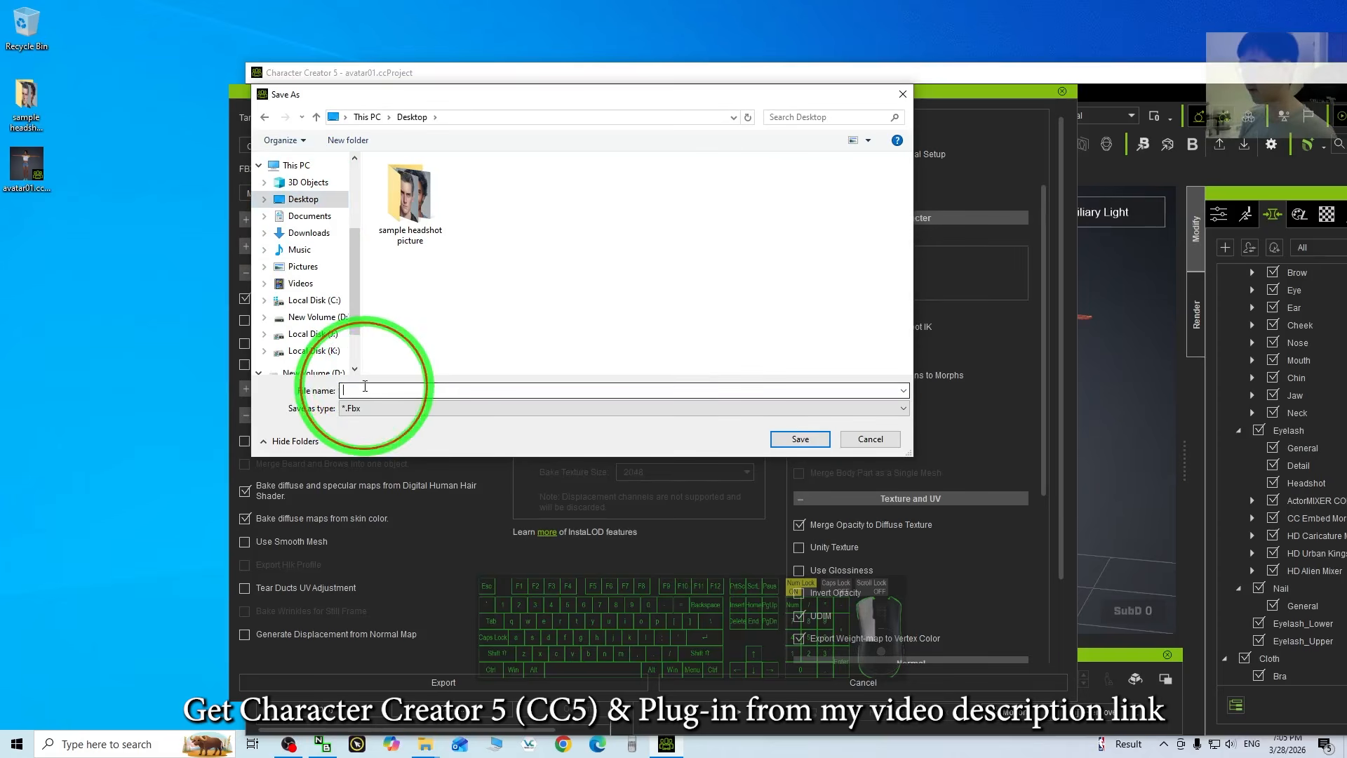
type("avatar01")
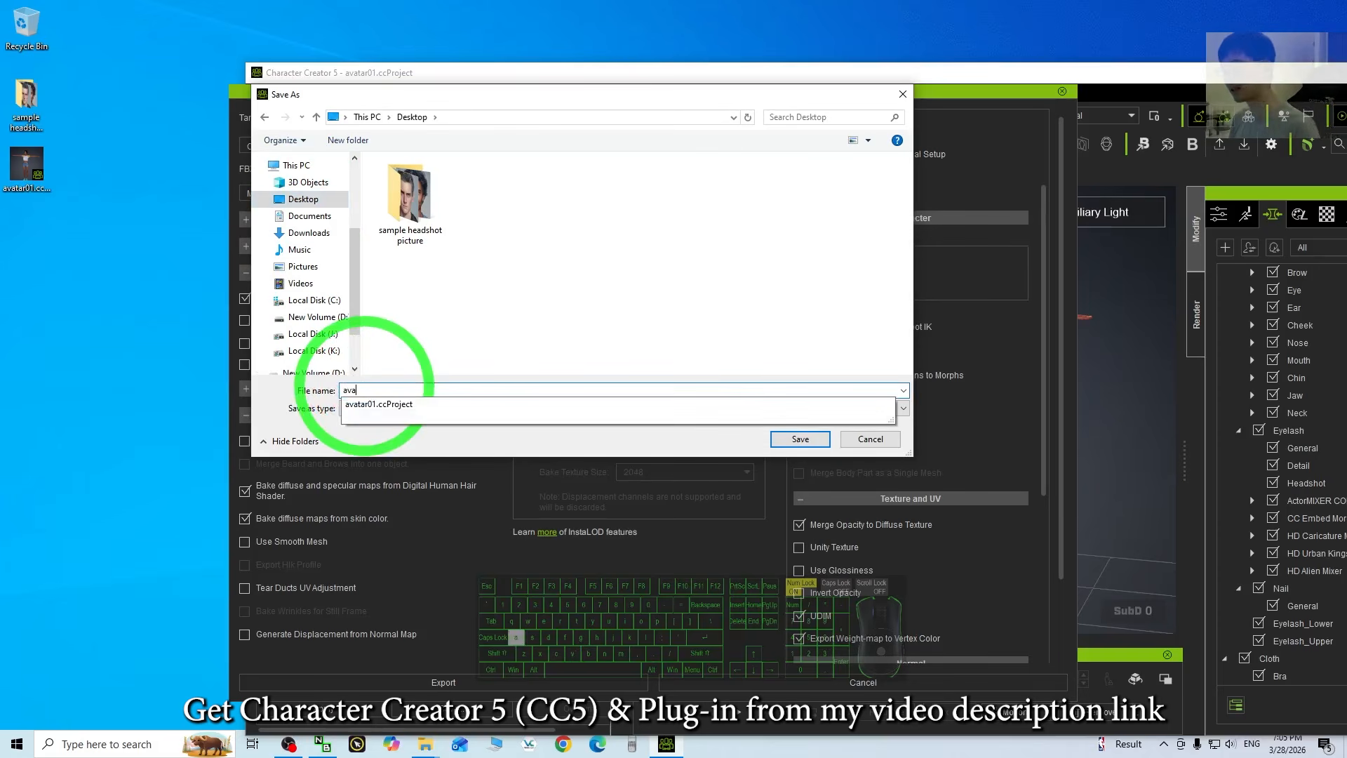
- Create a folder named avatar01 on the Desktop and save the exported FBX file inside it
right_click(449, 302)
mouse_move(491, 462)
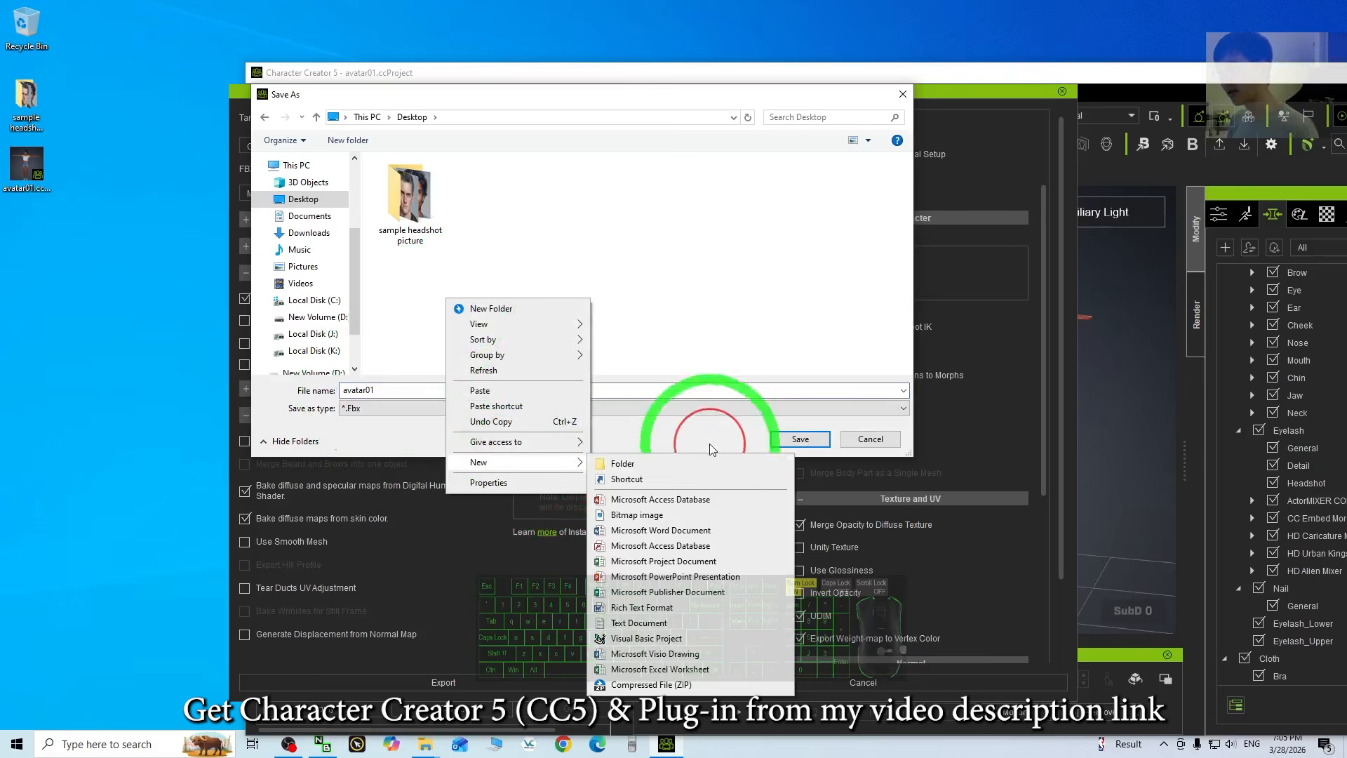
left_click(623, 463)
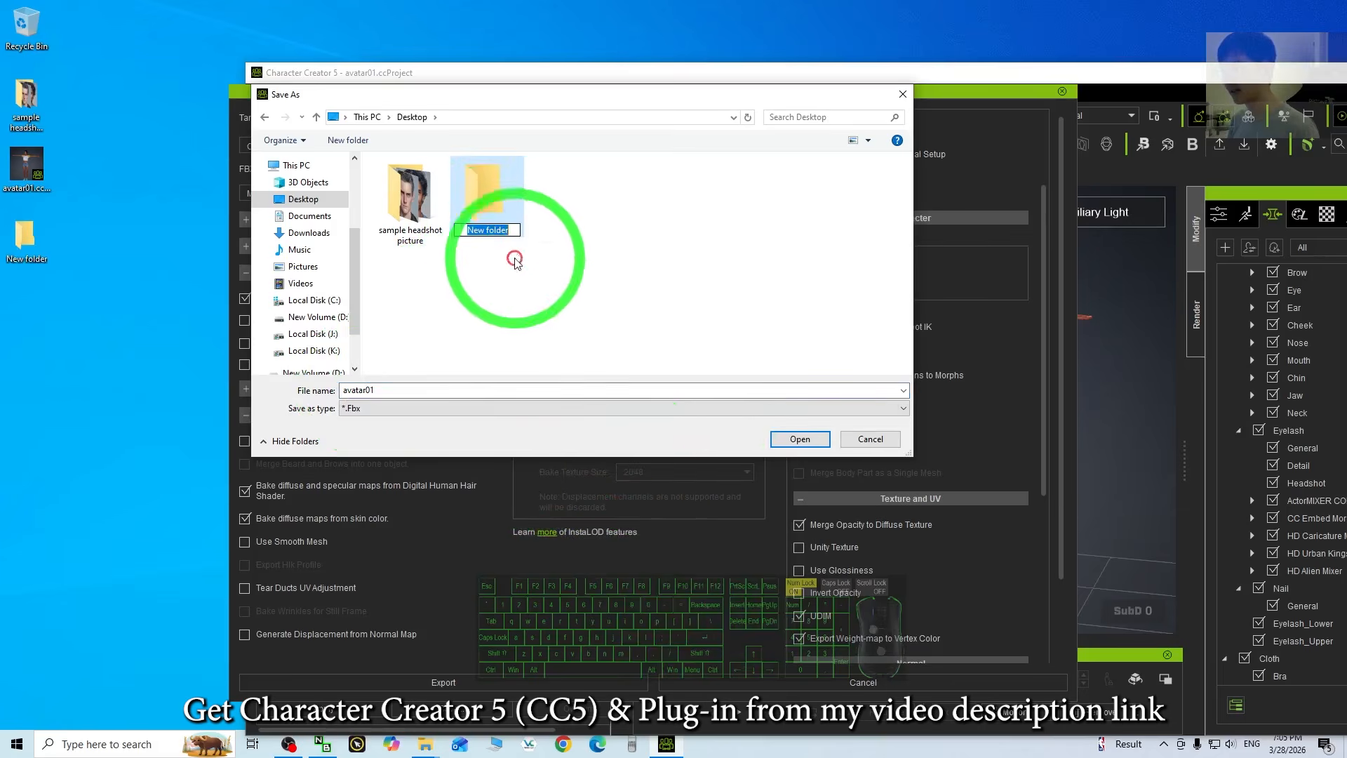
double_click(500, 212)
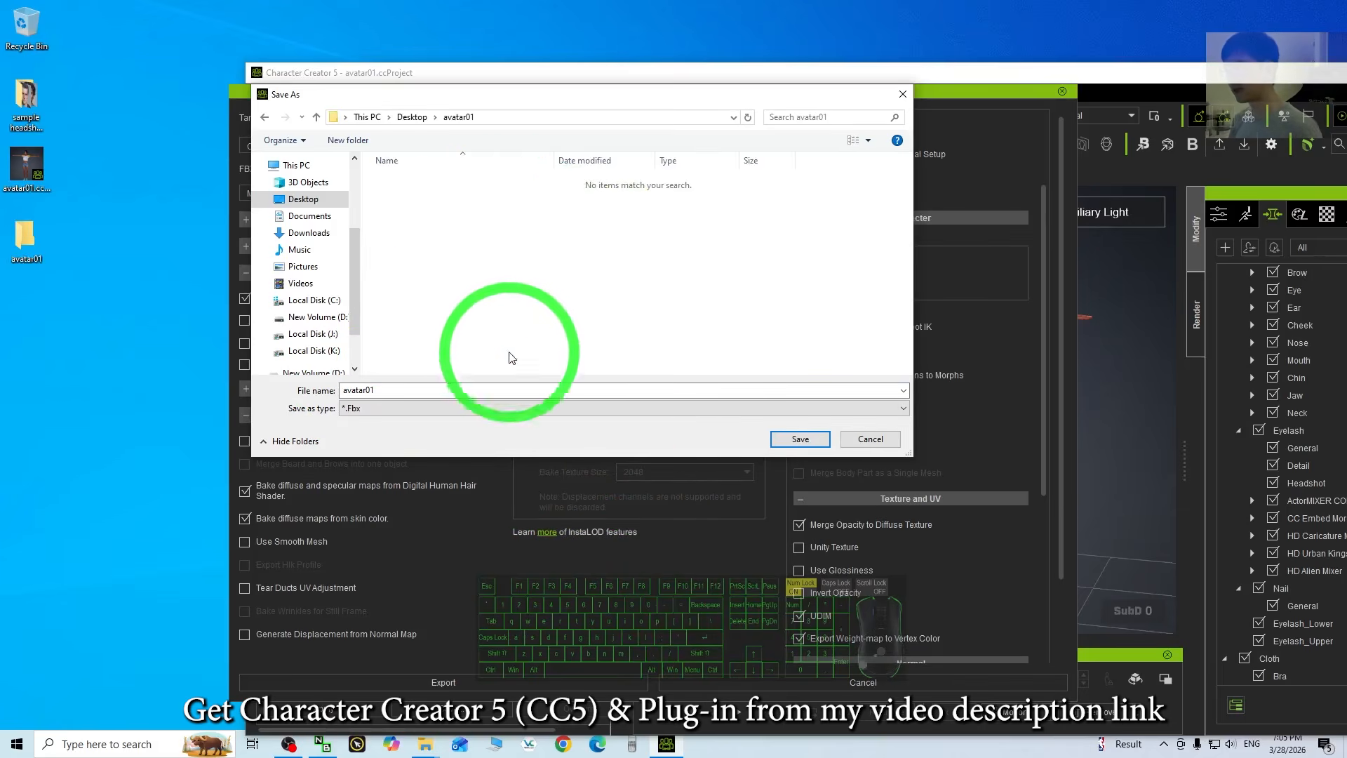
left_click(794, 442)
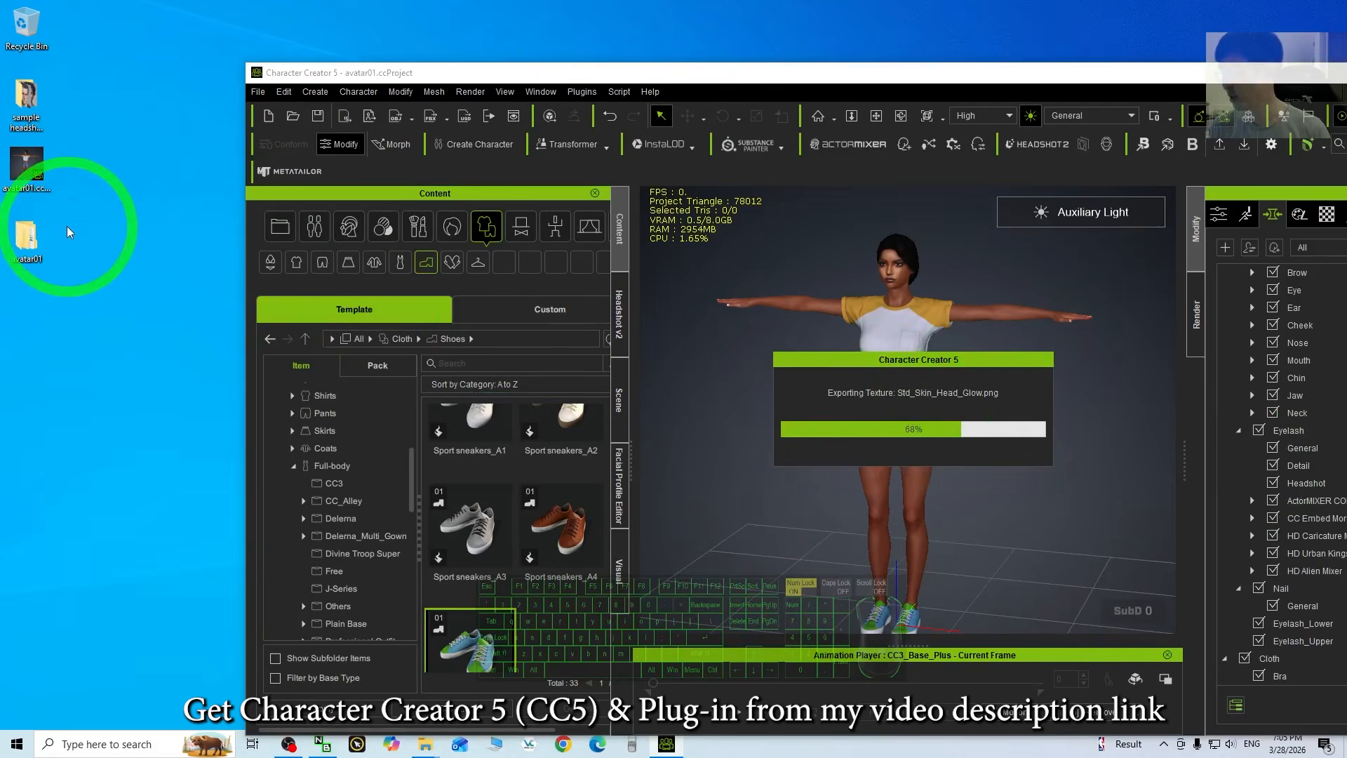
- Open the avatar01 folder on the desktop and view avatar01.Fbx in Autodesk FBX Review
double_click(24, 235)
left_click_drag(293, 85, 516, 168)
left_click(690, 151)
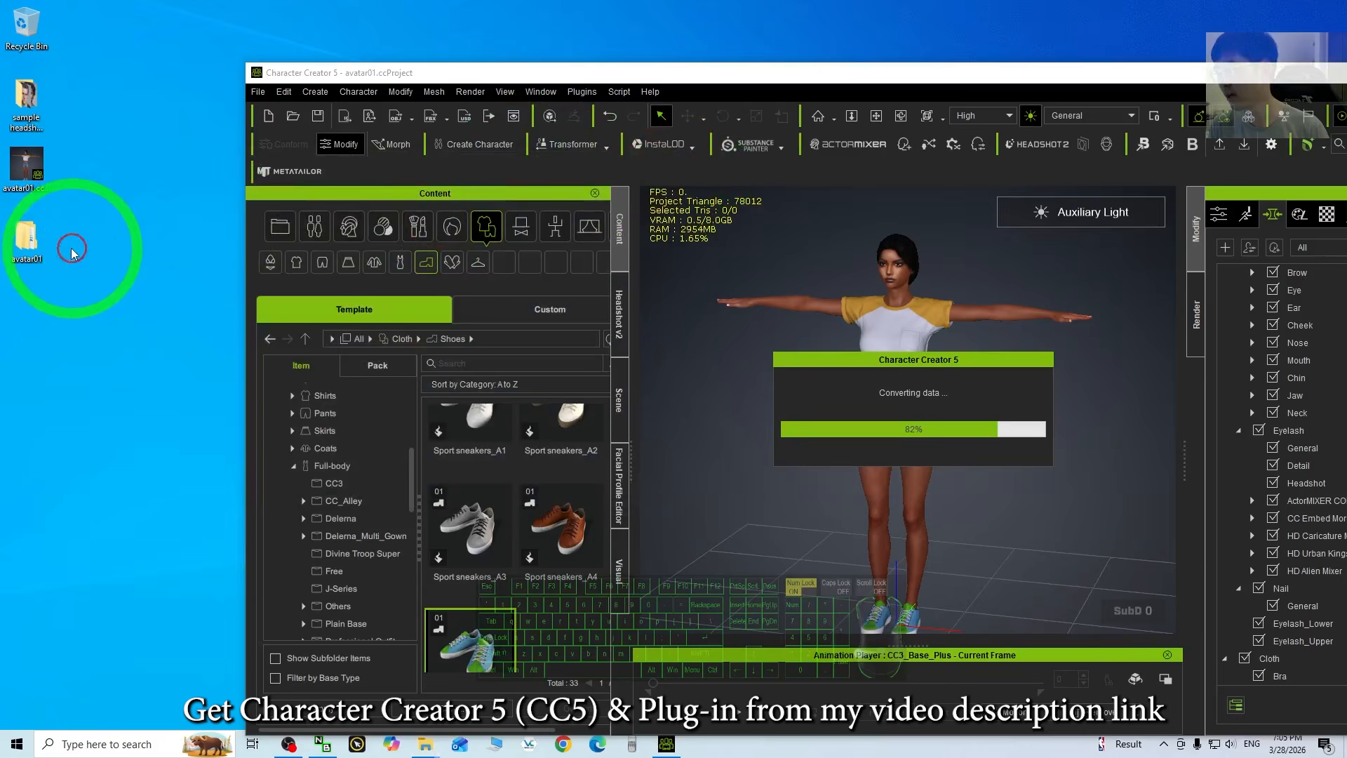
double_click(26, 239)
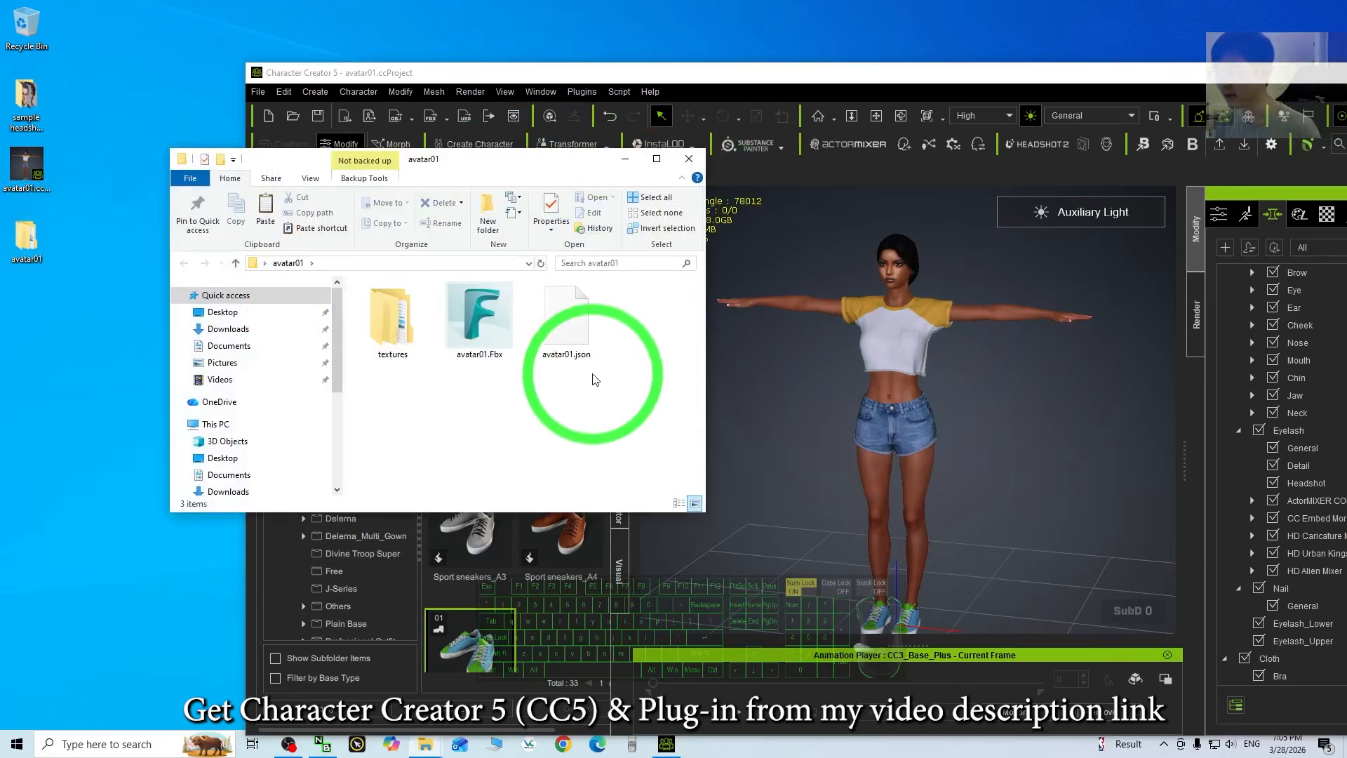
left_click(483, 328)
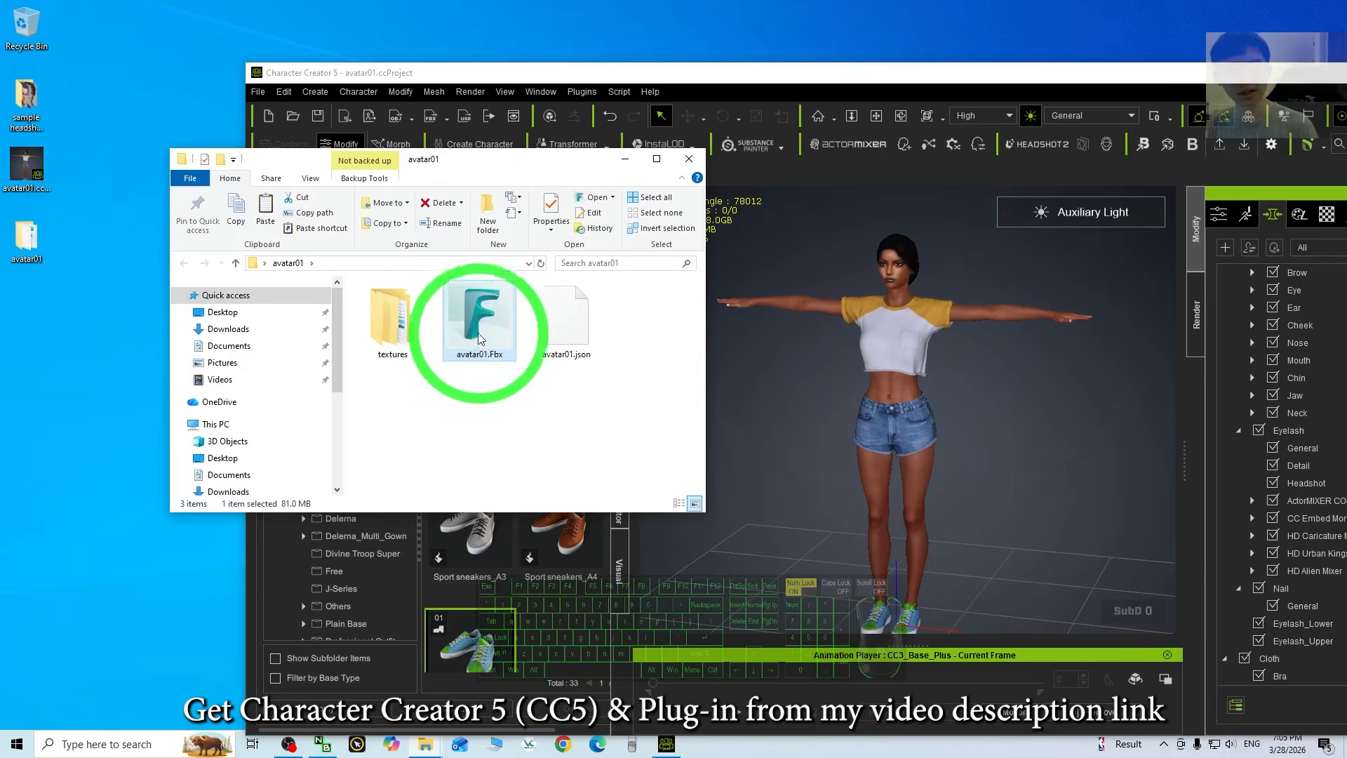
double_click(483, 328)
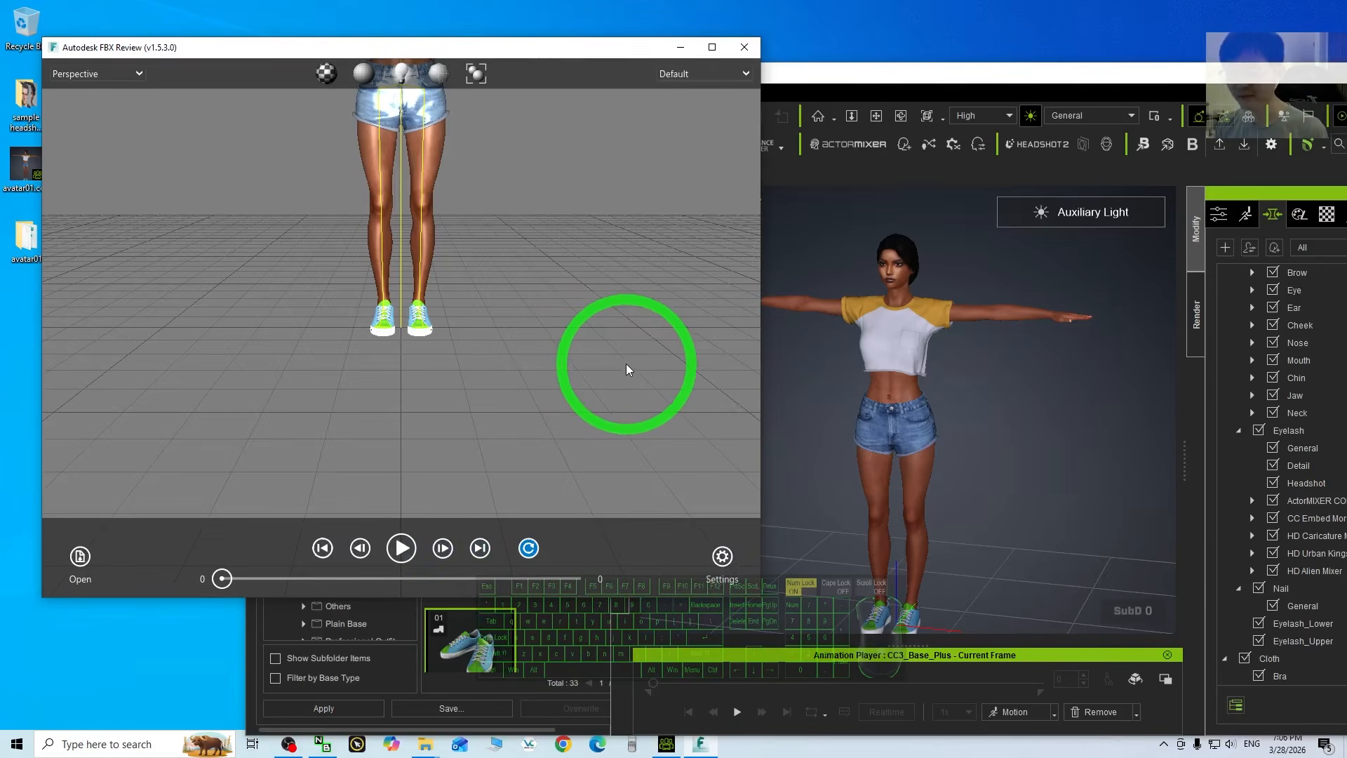
- Maximize FBX Review and examine the exported avatar's body, clothing and skeleton from several angles
double_click(576, 48)
scroll(814, 302, "down", 3)
scroll(856, 184, "up", 2)
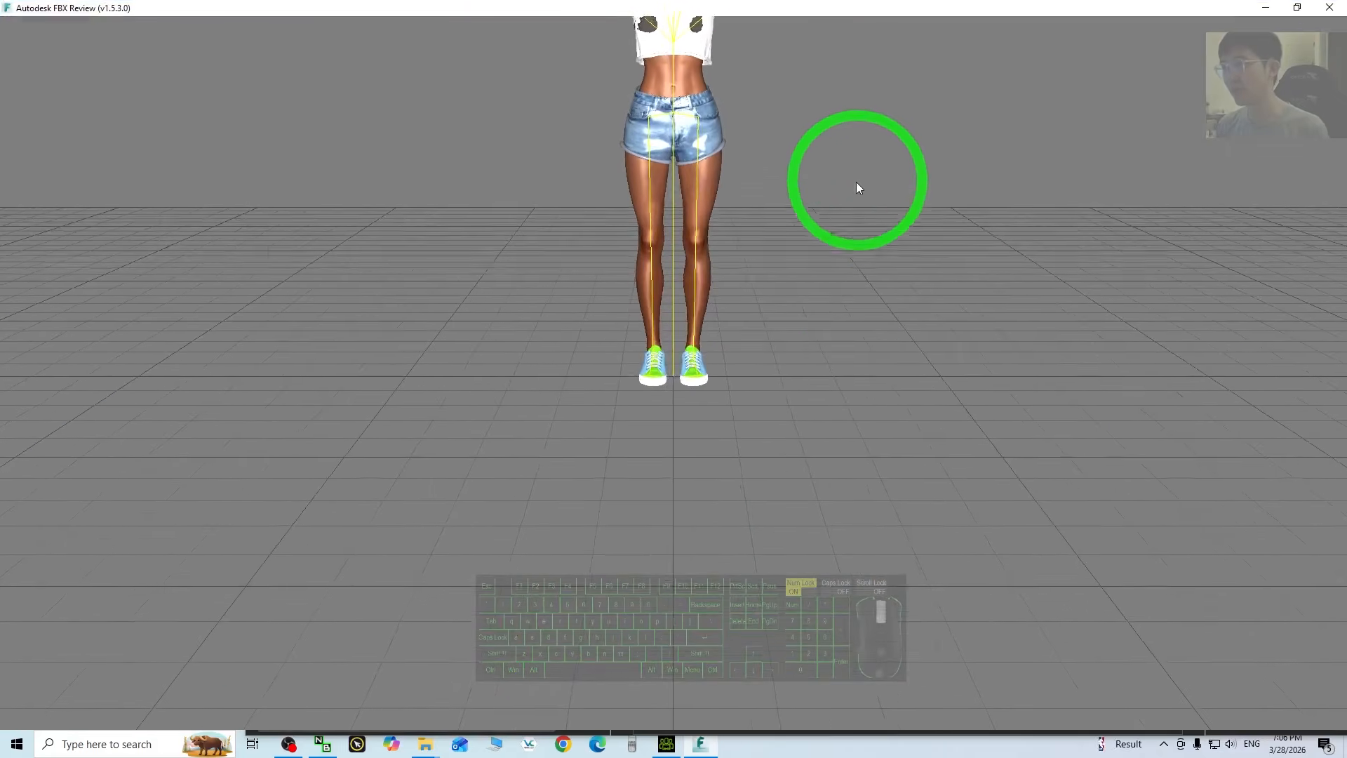
middle_click_drag(856, 183, 834, 363)
left_click_drag(878, 351, 777, 288)
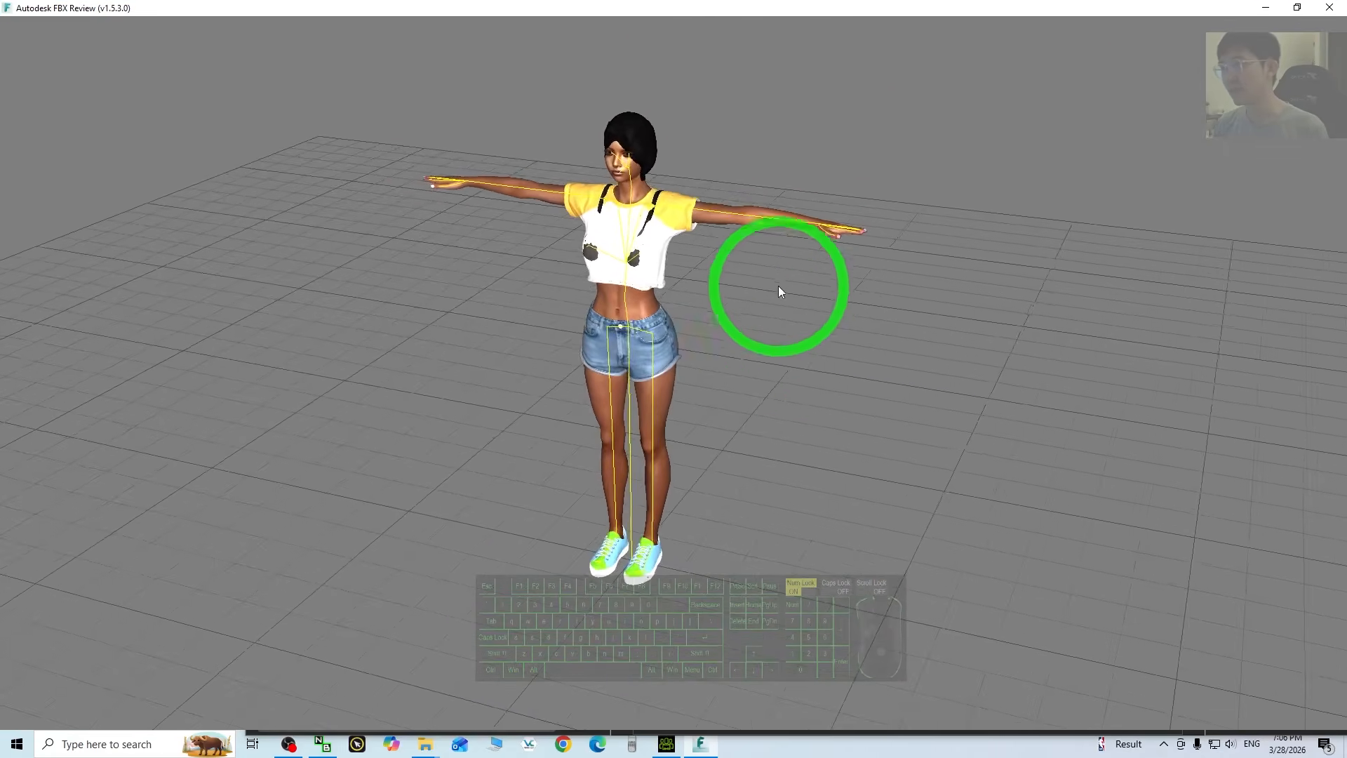
scroll(617, 186, "up", 5)
scroll(586, 151, "down", 3)
left_click_drag(593, 153, 1204, 13)
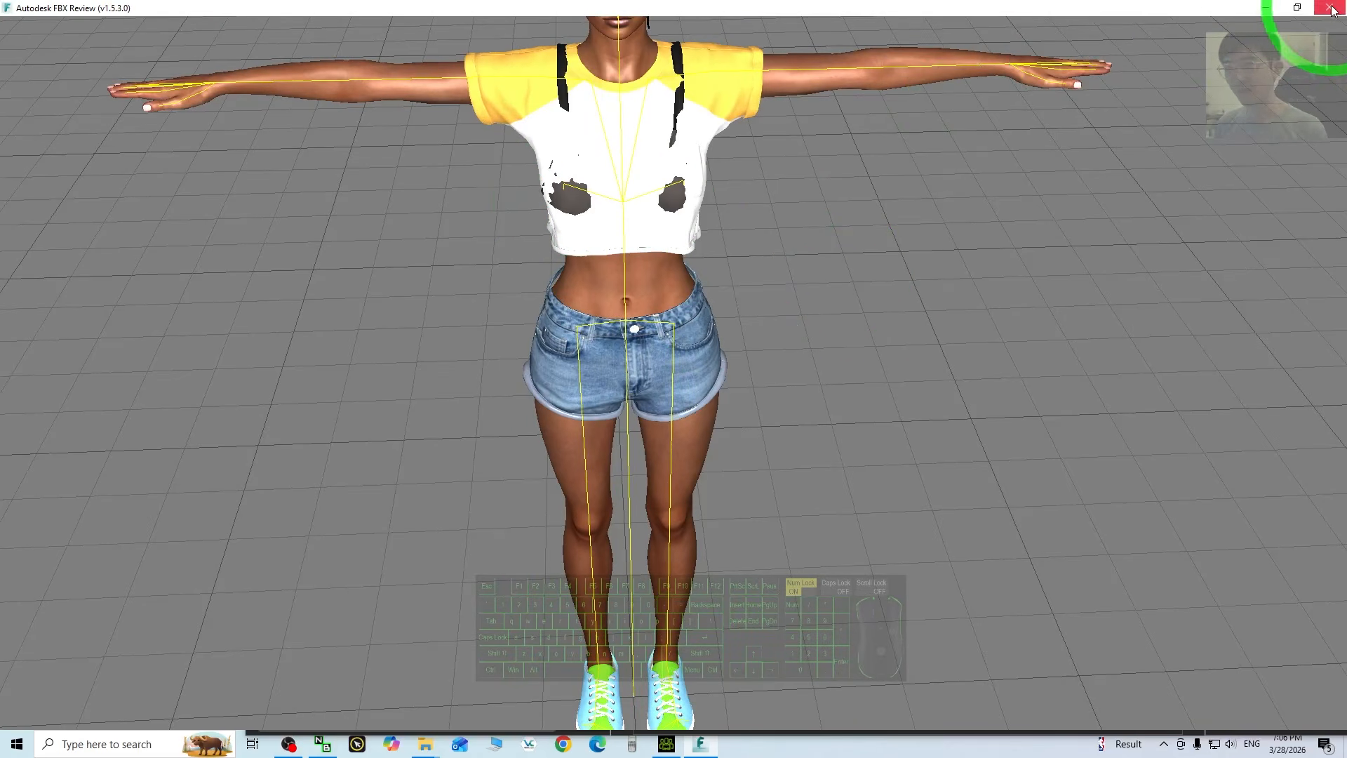
scroll(768, 326, "down", 4)
left_click_drag(872, 363, 1321, 12)
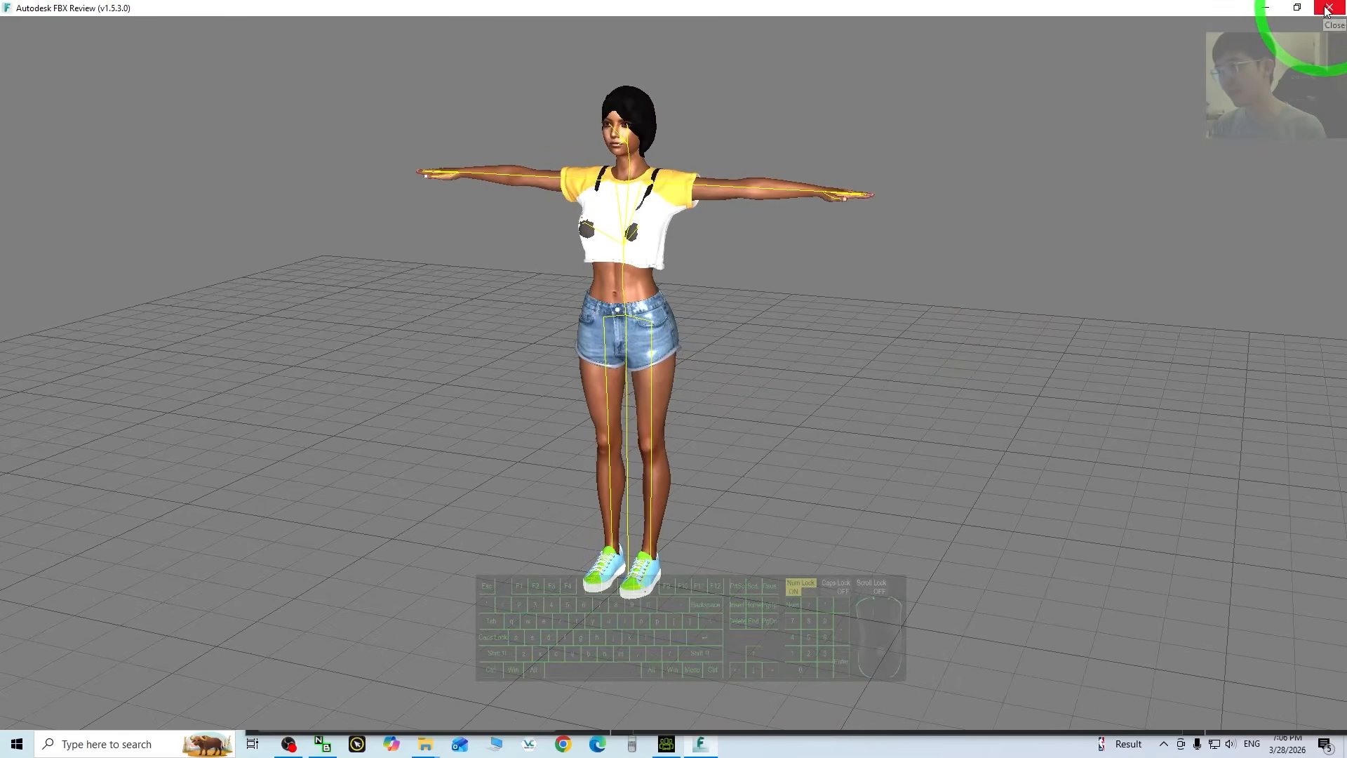
- Close FBX Review and clear the Character Creator and avatar01 folder windows off the desktop
left_click(1325, 7)
left_click_drag(985, 70, 829, 1)
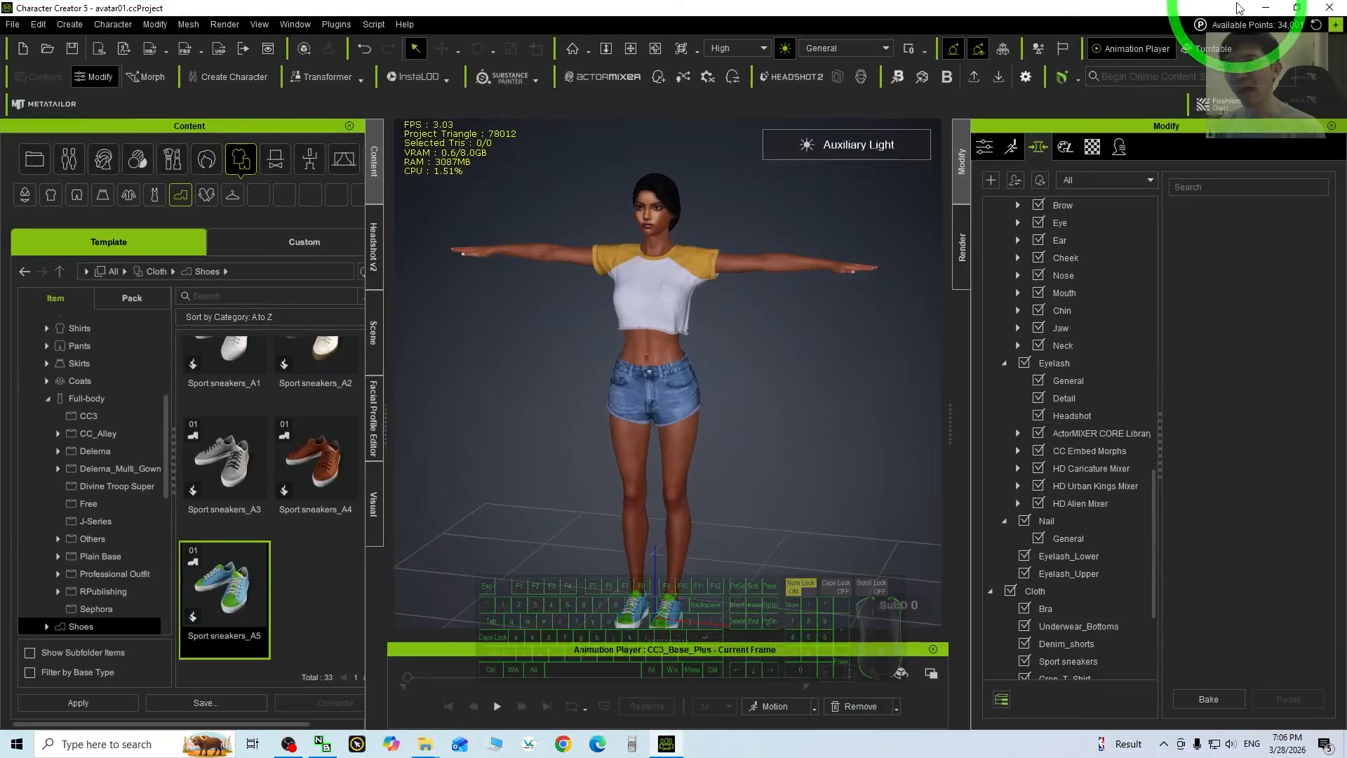
left_click(1267, 7)
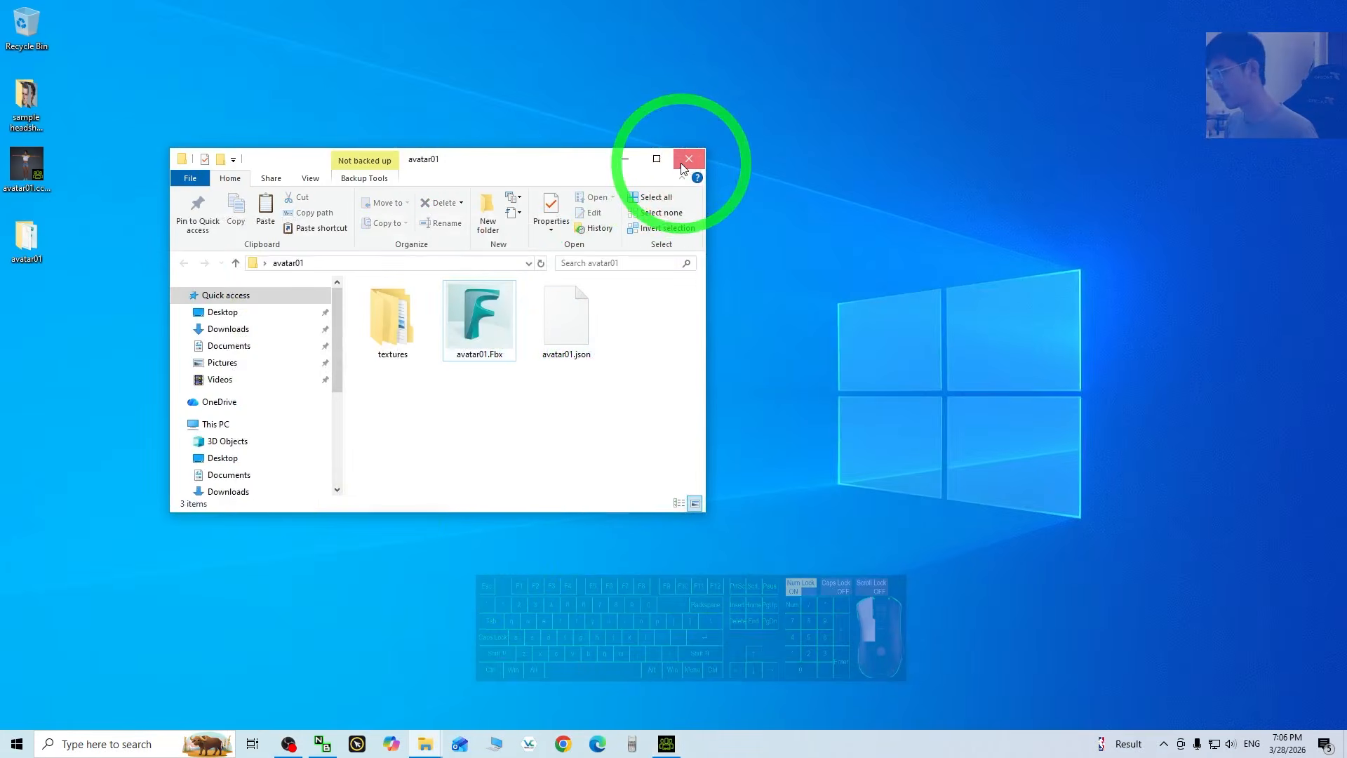
left_click(625, 159)
- Search Windows for blender, launch Blender 5.1, and dismiss its splash screen
left_click(133, 744)
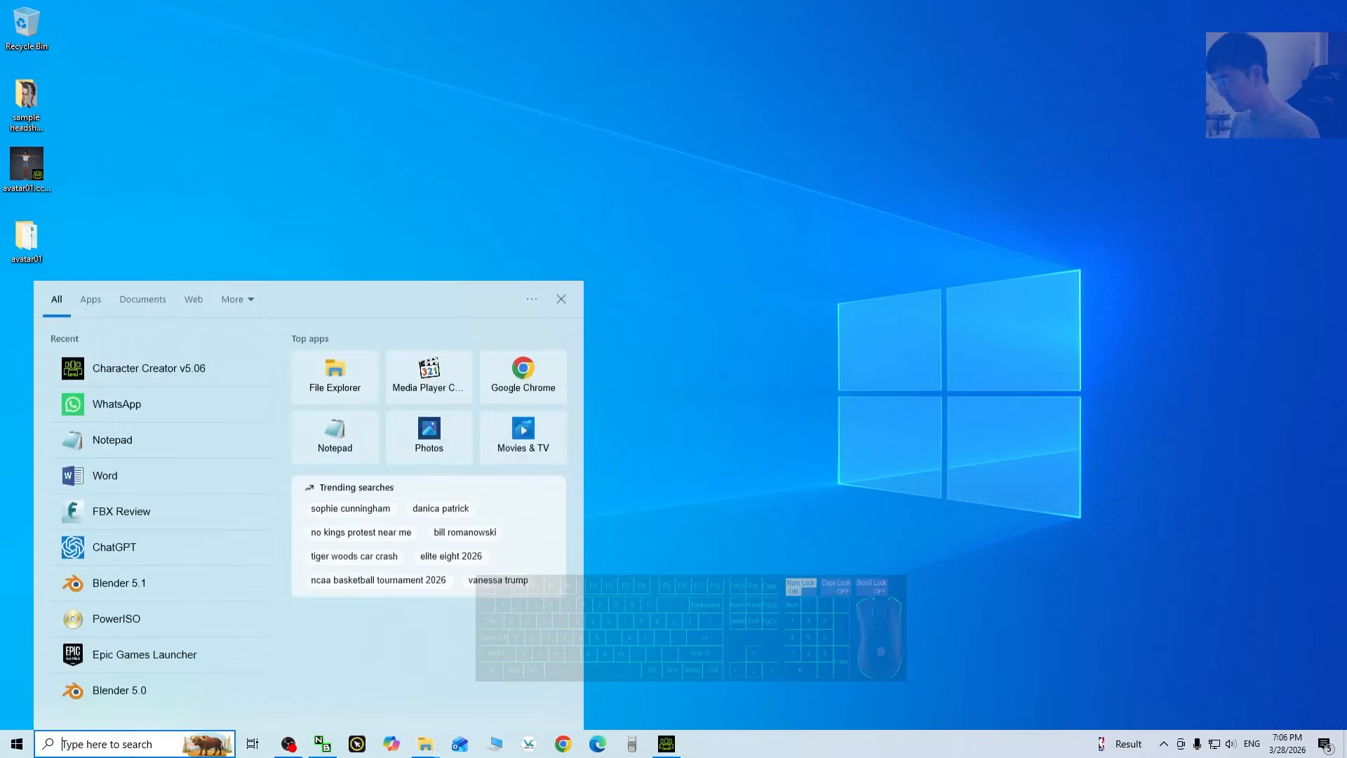
type("blender")
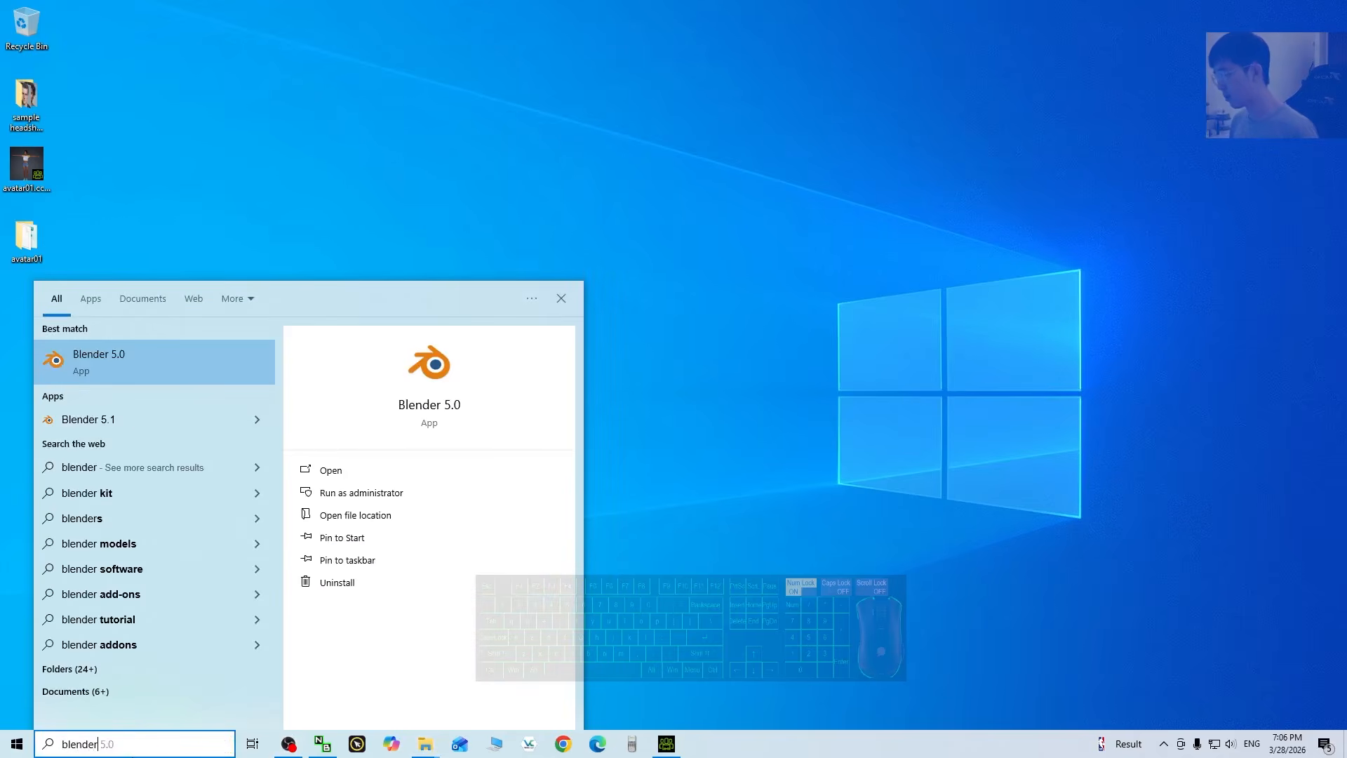
left_click(120, 421)
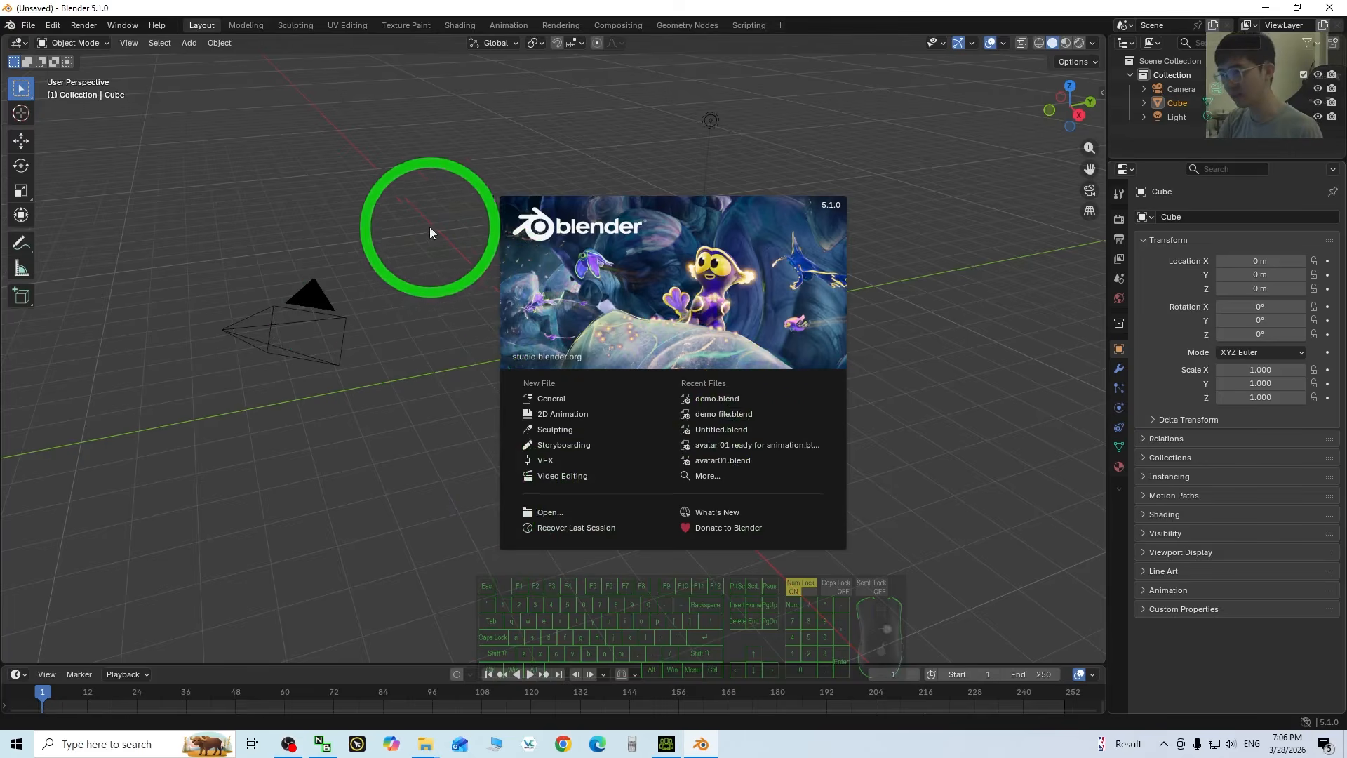
left_click(423, 253)
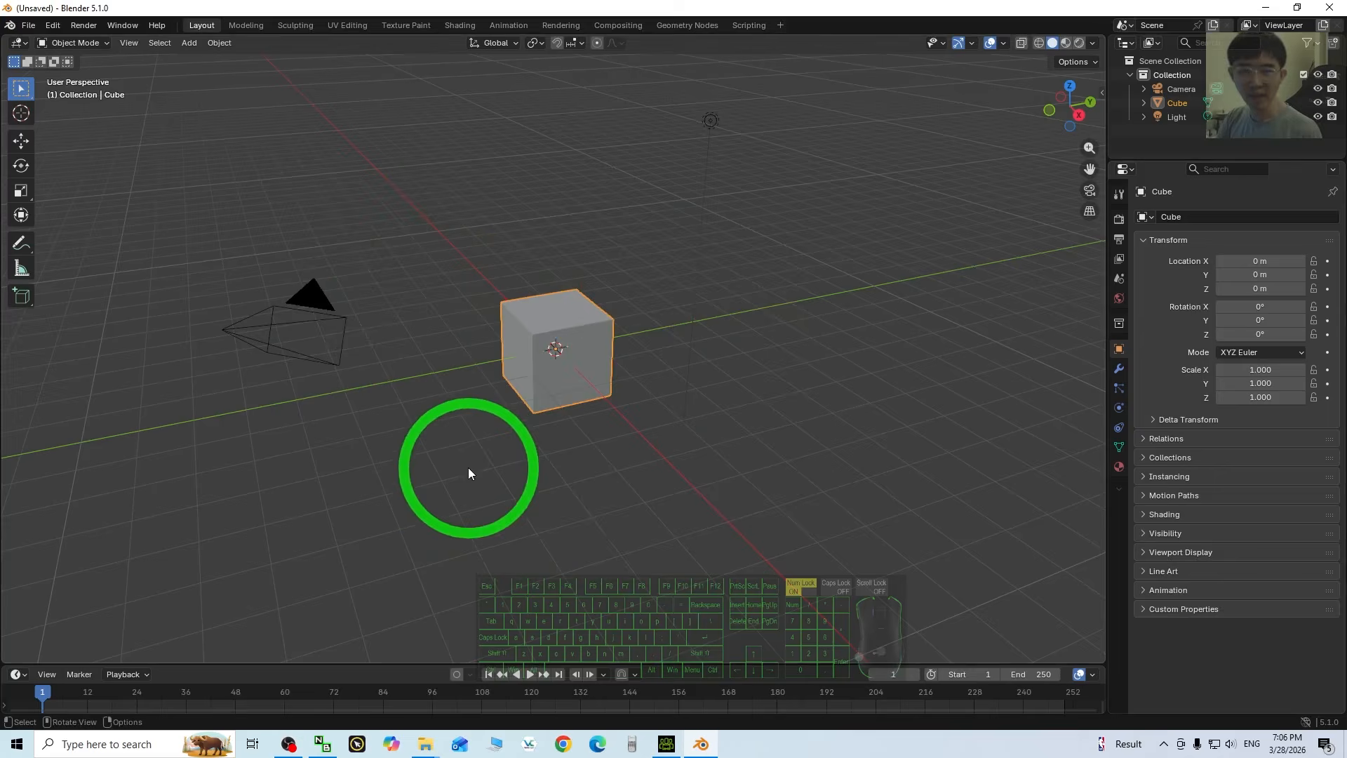
- Delete the default camera, cube and light from the scene
left_click(448, 470)
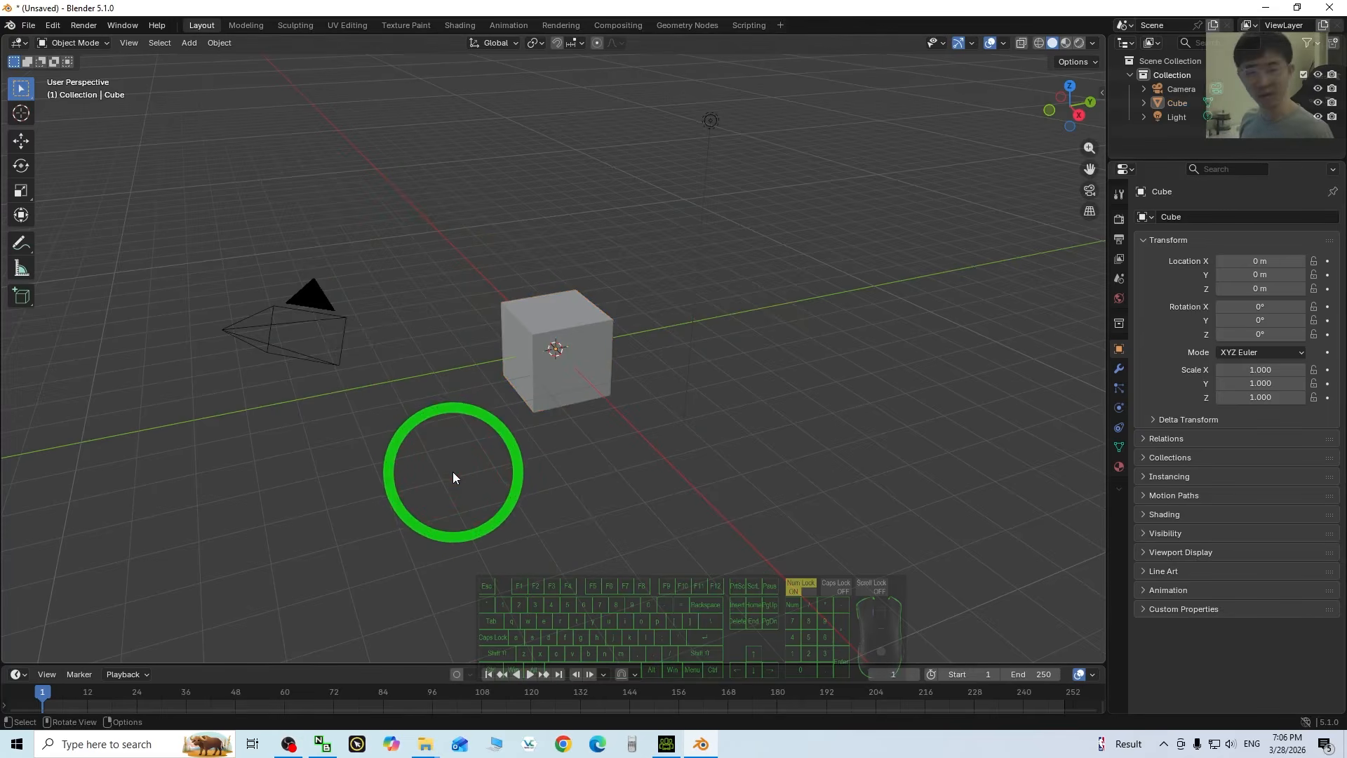
key("a")
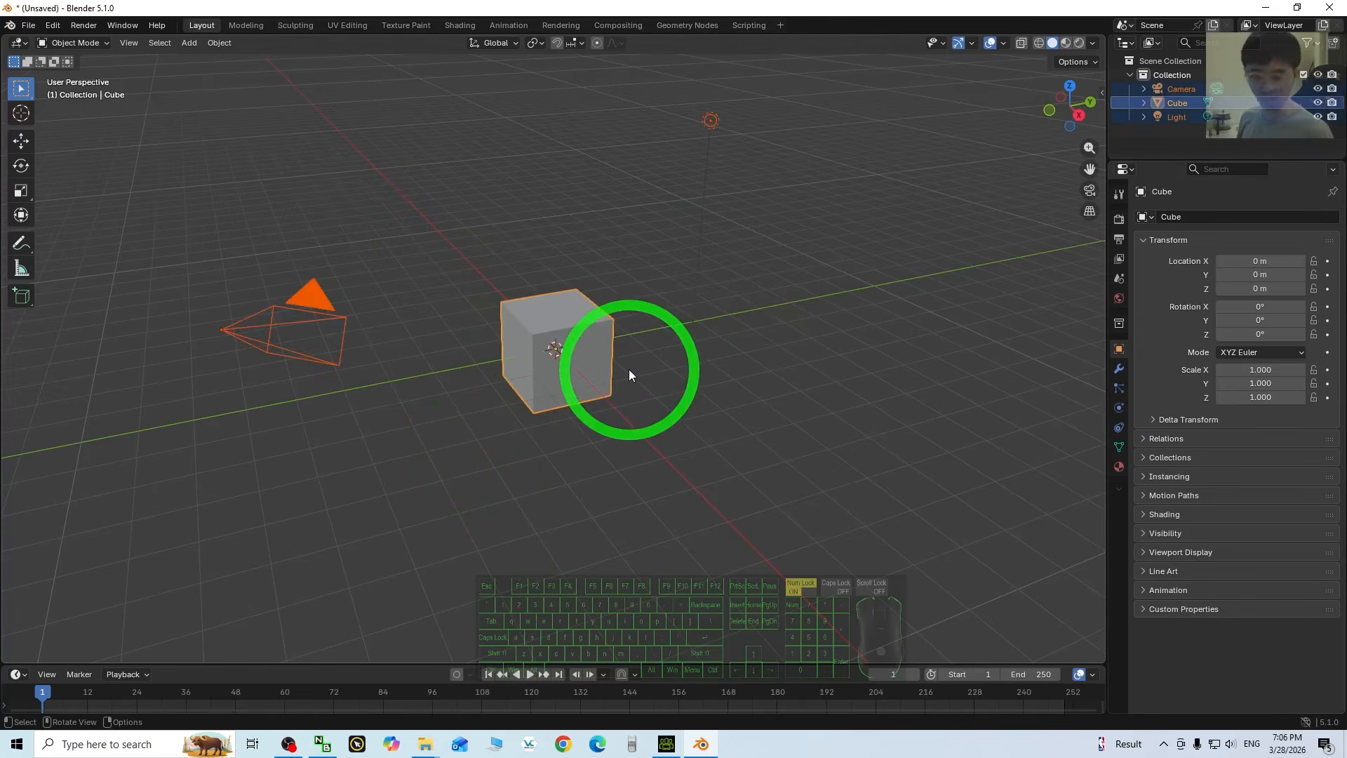
key("Delete")
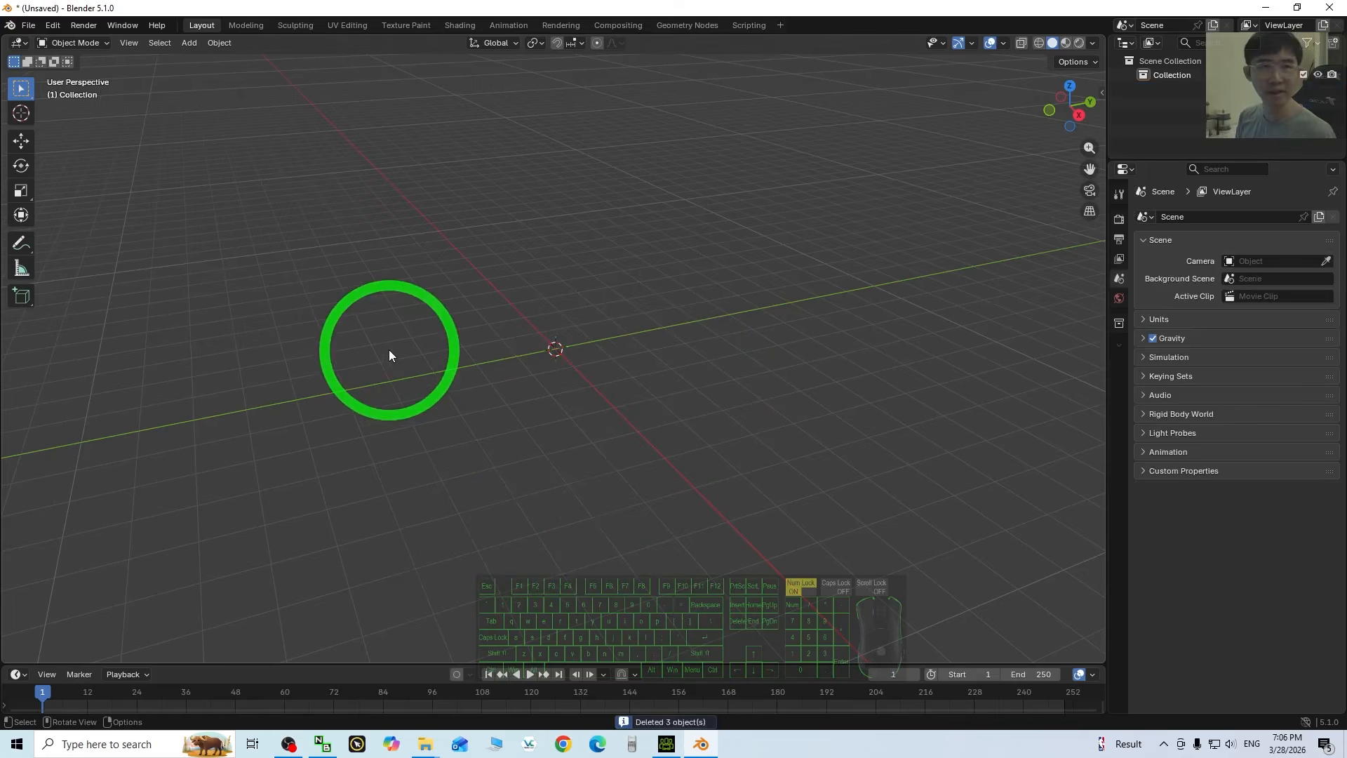
- Shrink the Blender window and import avatar01.Fbx from the desktop's avatar01 folder with the default FBX import settings
left_click_drag(146, 7, 304, 23)
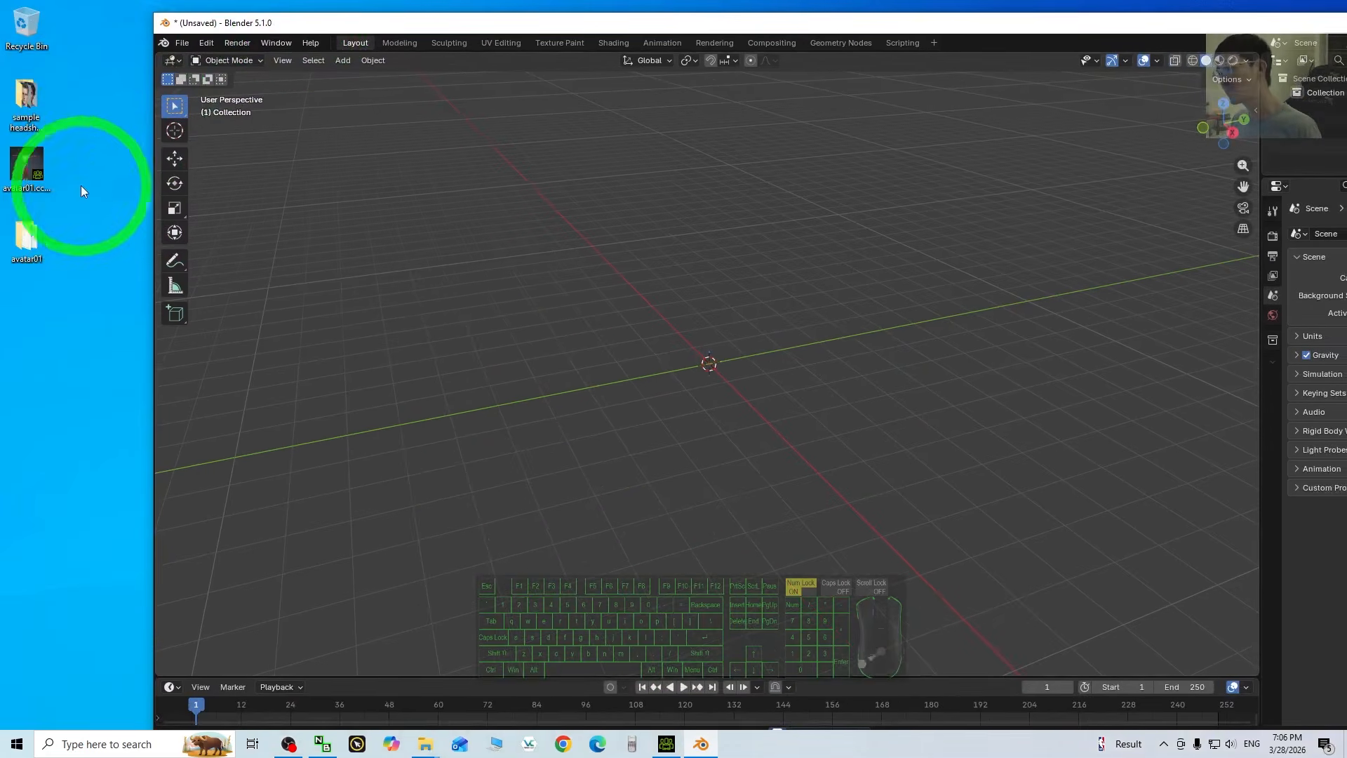
double_click(27, 239)
left_click_drag(529, 156, 365, 196)
left_click(339, 355)
left_click_drag(320, 373, 708, 364)
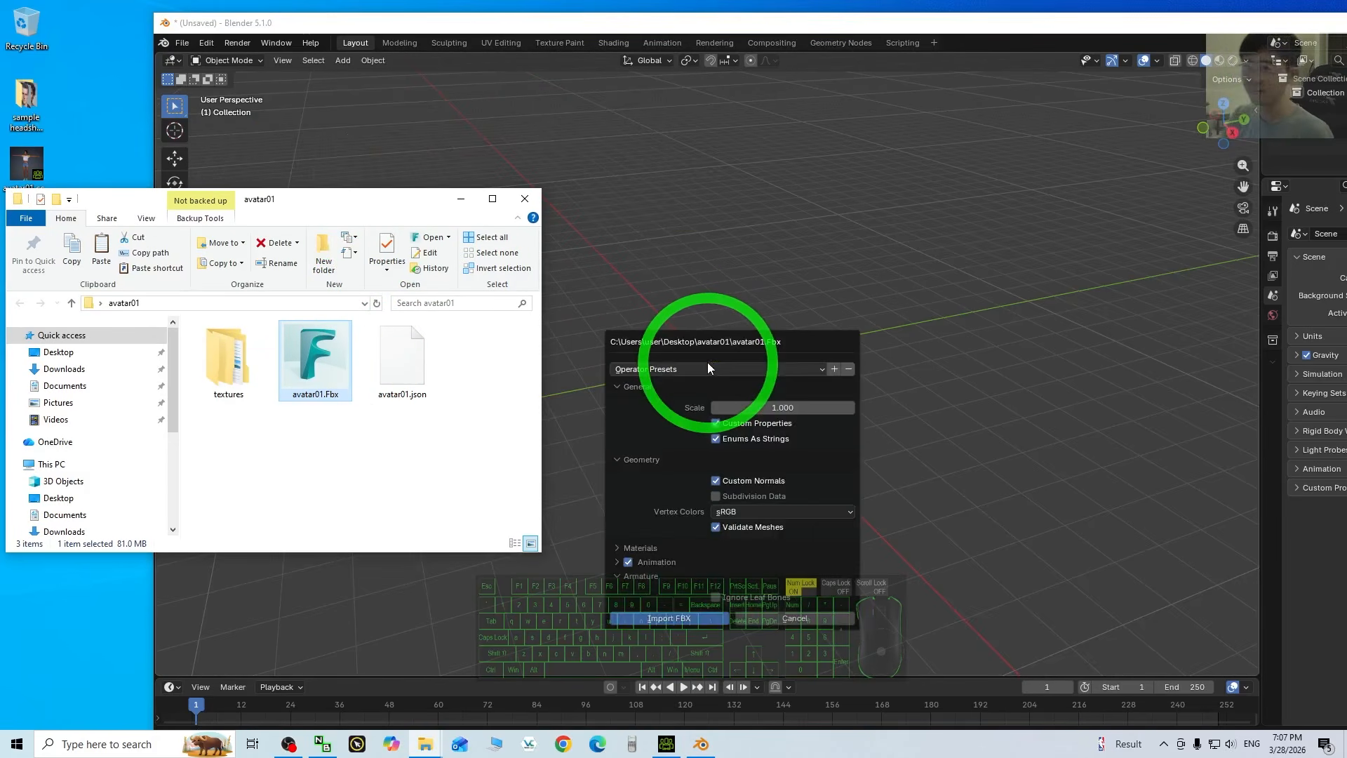
left_click(691, 620)
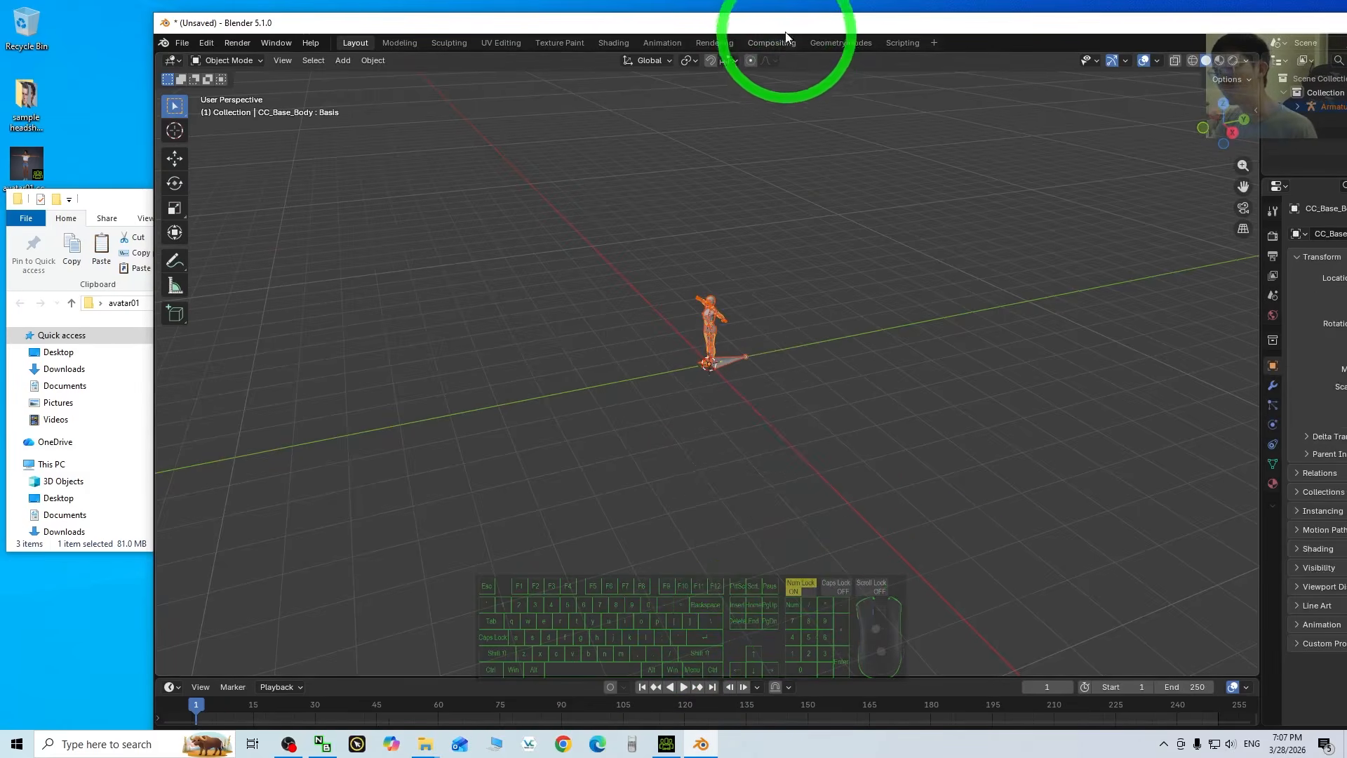
- Maximize Blender and show the imported avatar in Material Preview shading
left_click_drag(790, 32, 731, 3)
scroll(645, 331, "up", 6)
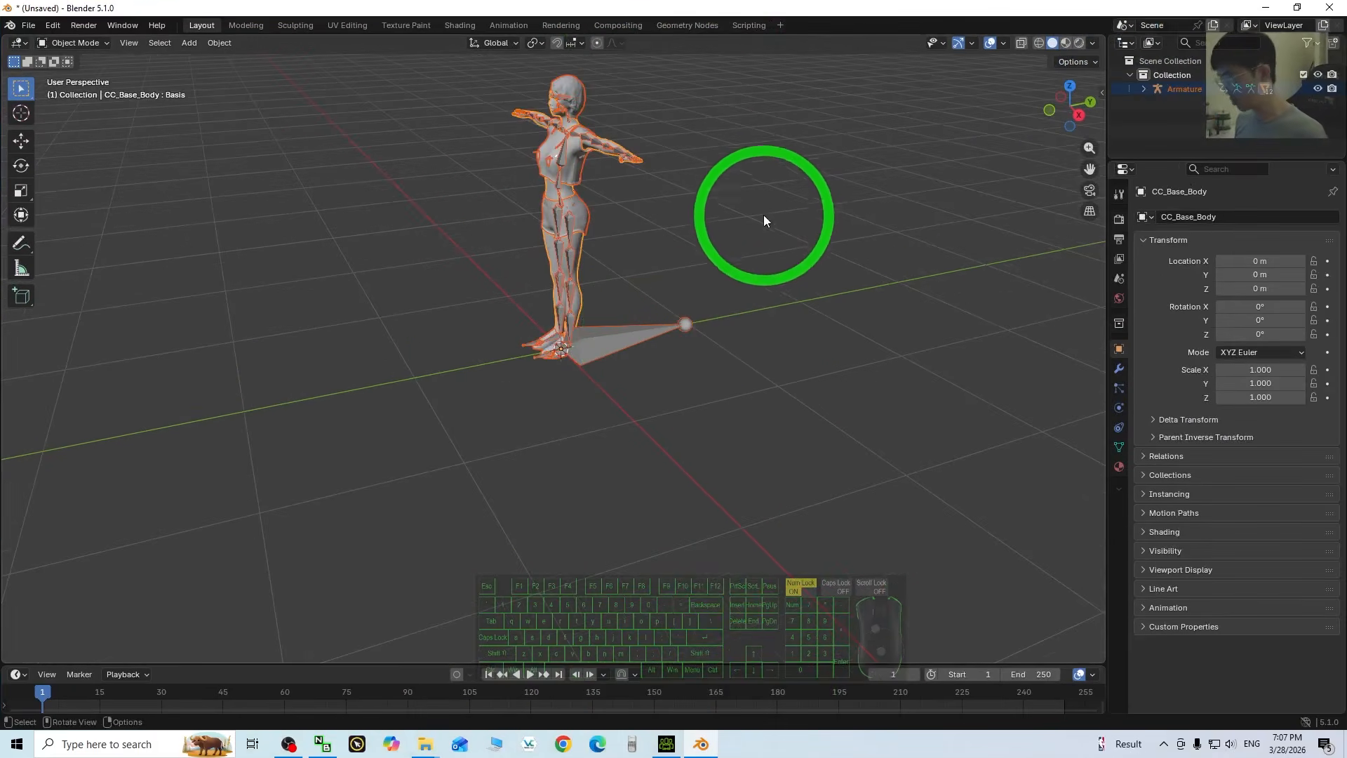
middle_click_drag(764, 215, 706, 402, "shift")
scroll(704, 402, "up", 3)
middle_click_drag(678, 480, 717, 444)
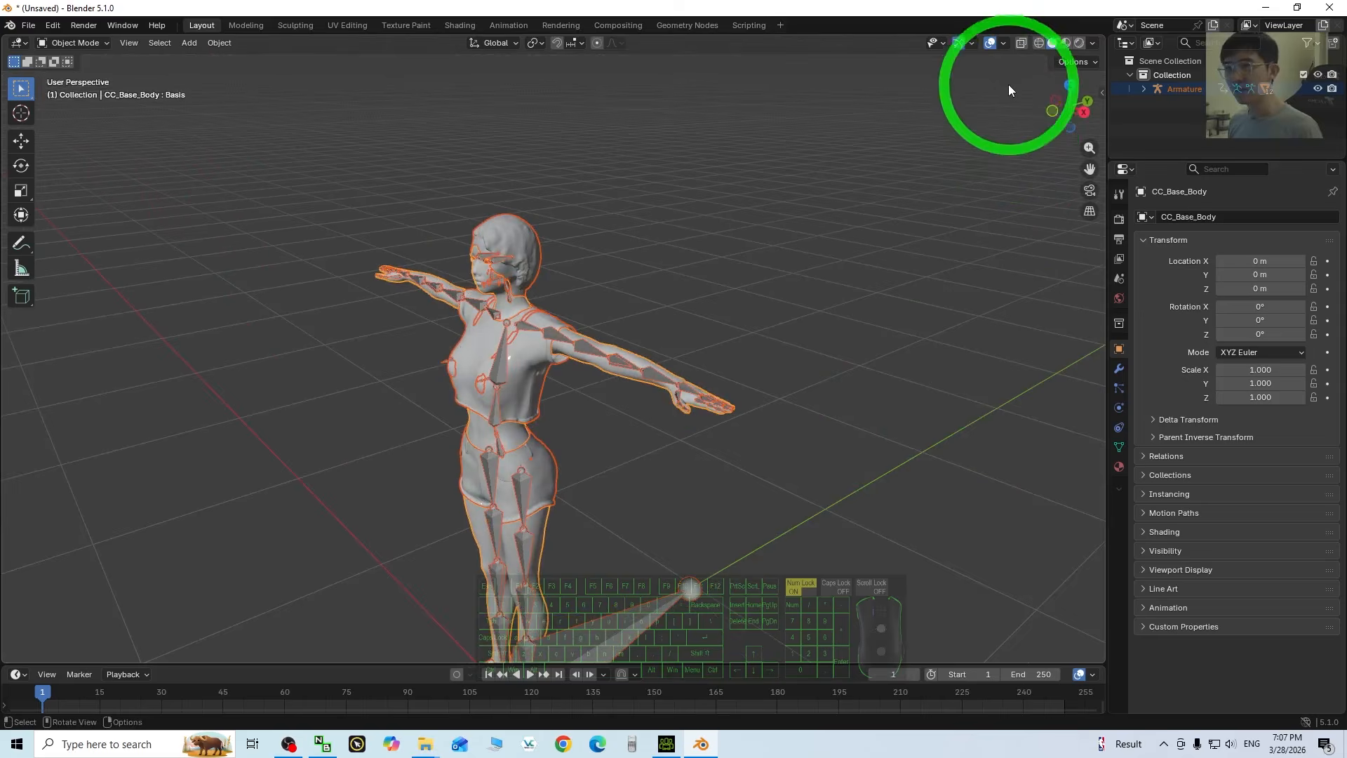
left_click(1066, 43)
middle_click_drag(642, 403, 658, 478)
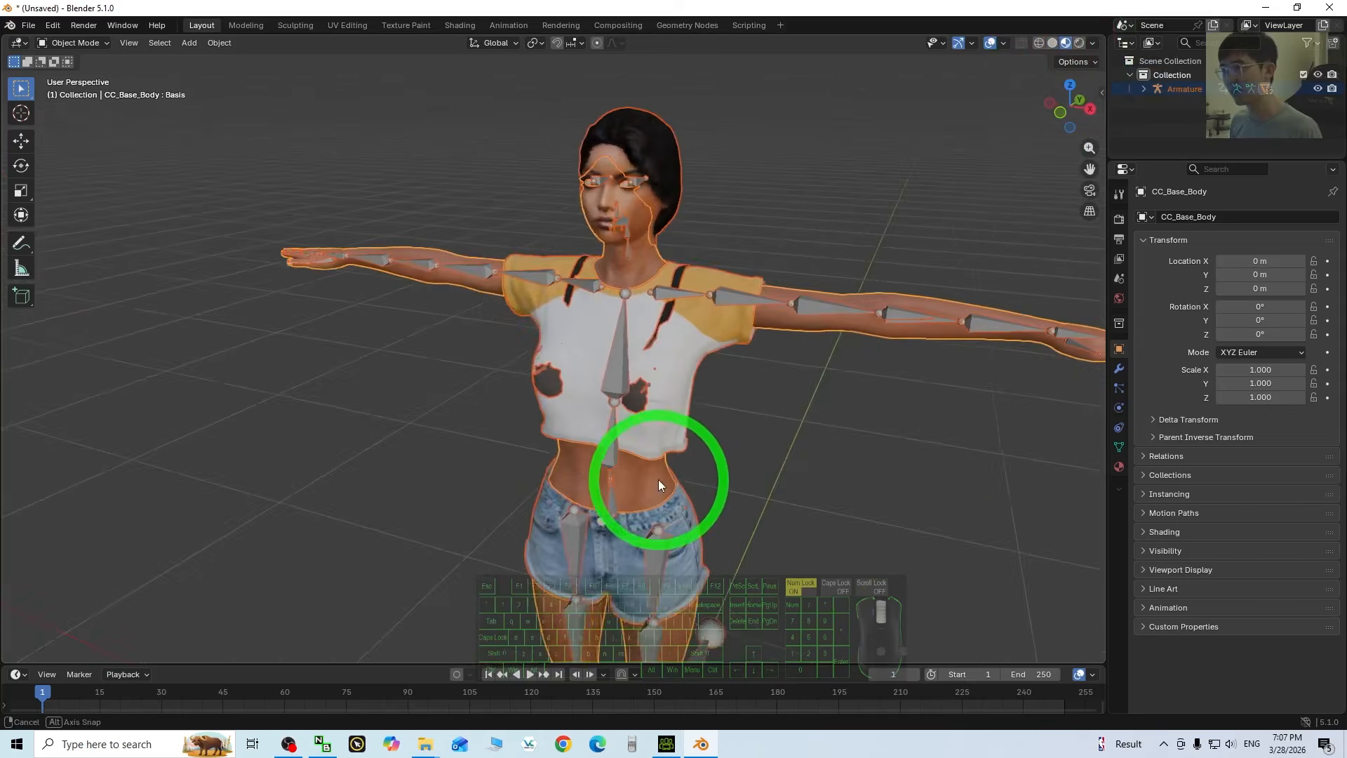
- Delete the white mesh object covering the avatar's eyes
scroll(662, 479, "up", 2)
scroll(818, 201, "up", 4)
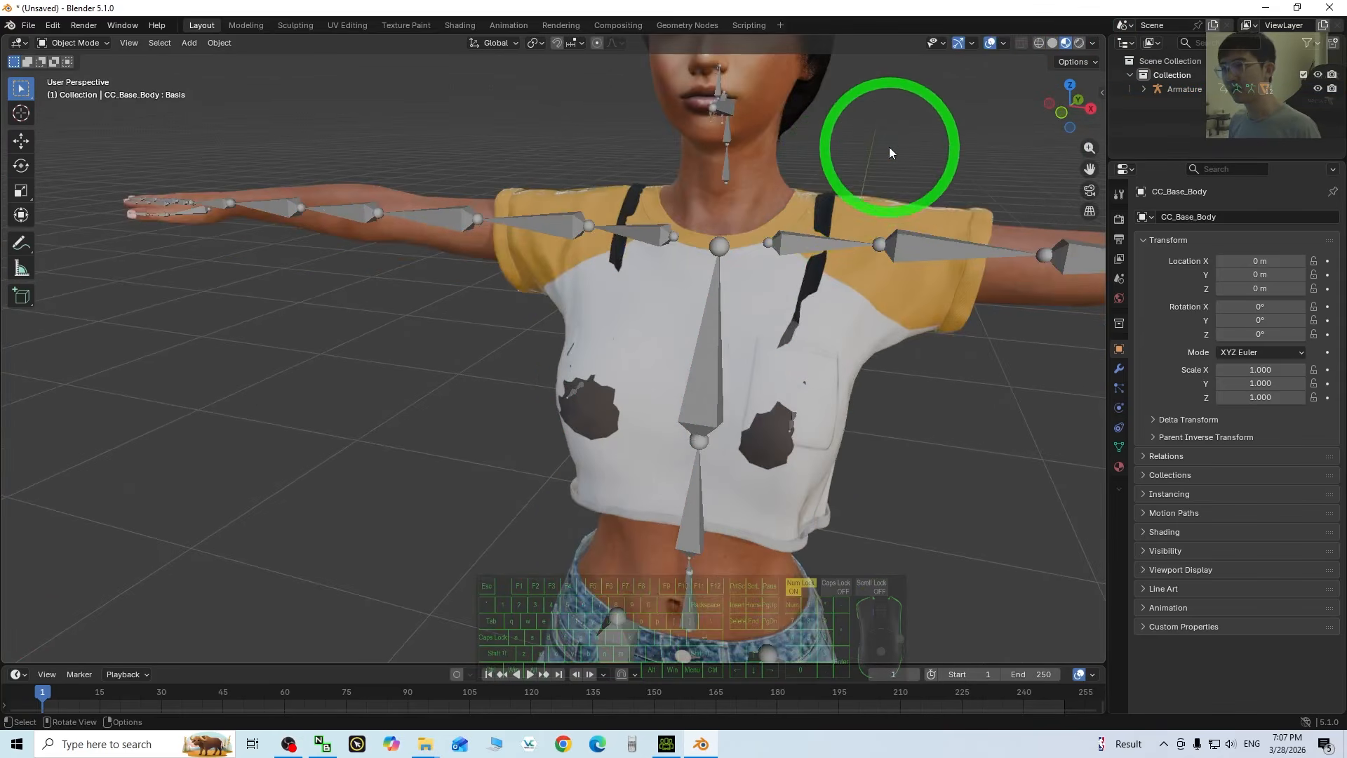
middle_click_drag(890, 146, 827, 292)
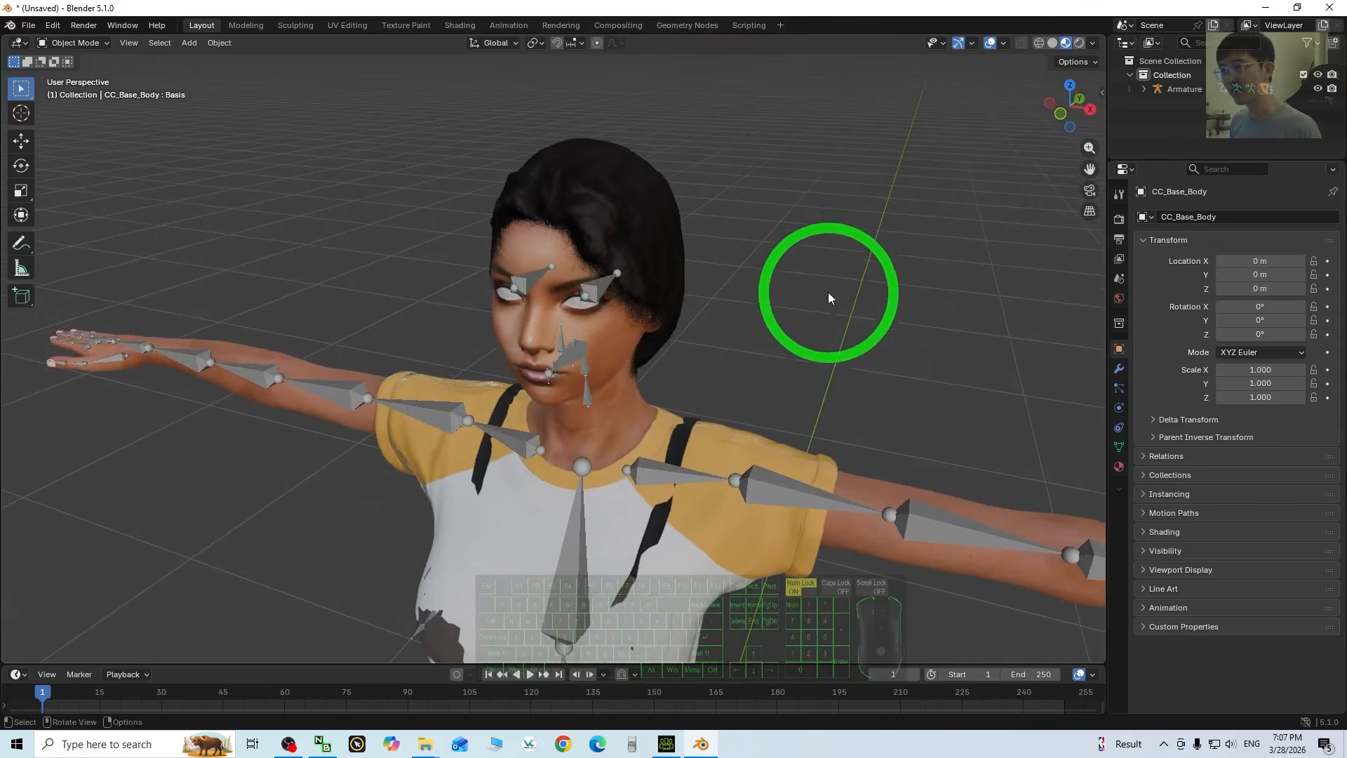
scroll(613, 267, "up", 5)
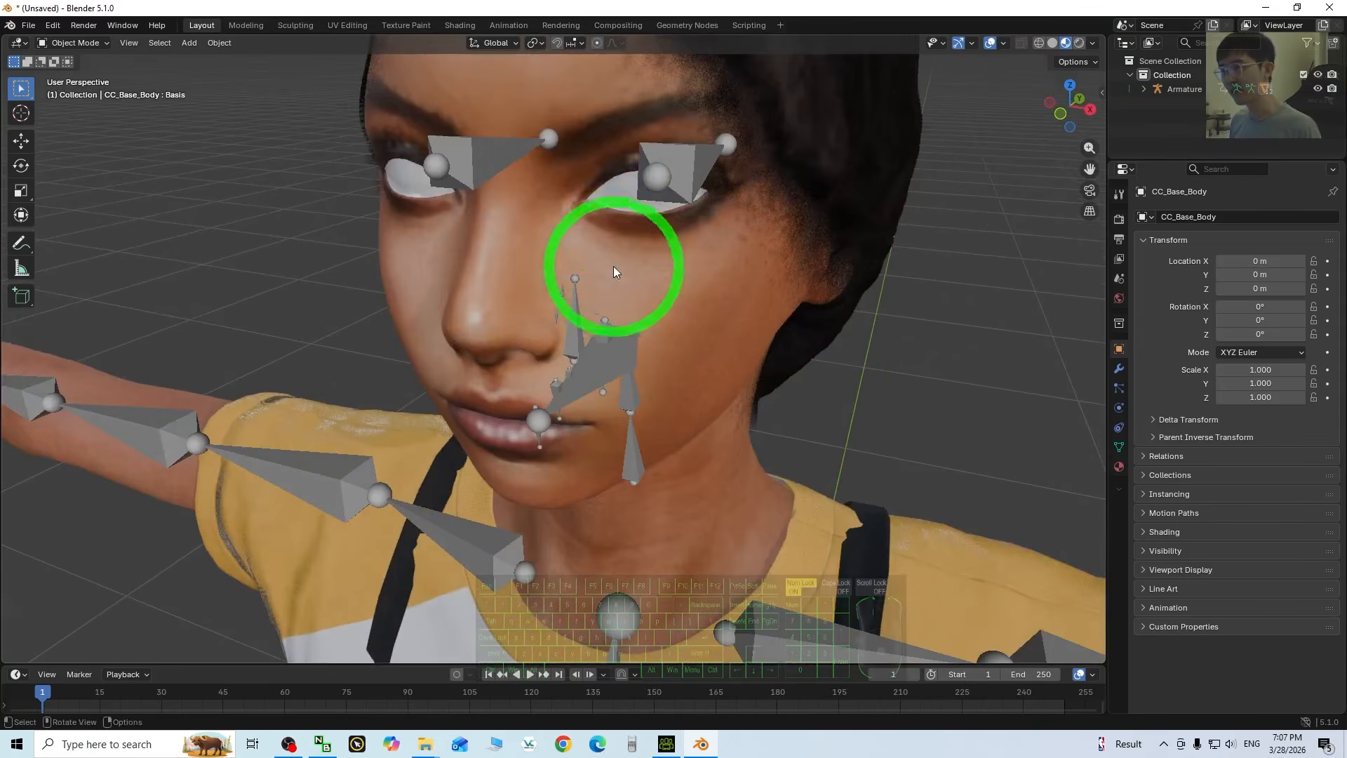
left_click(621, 192)
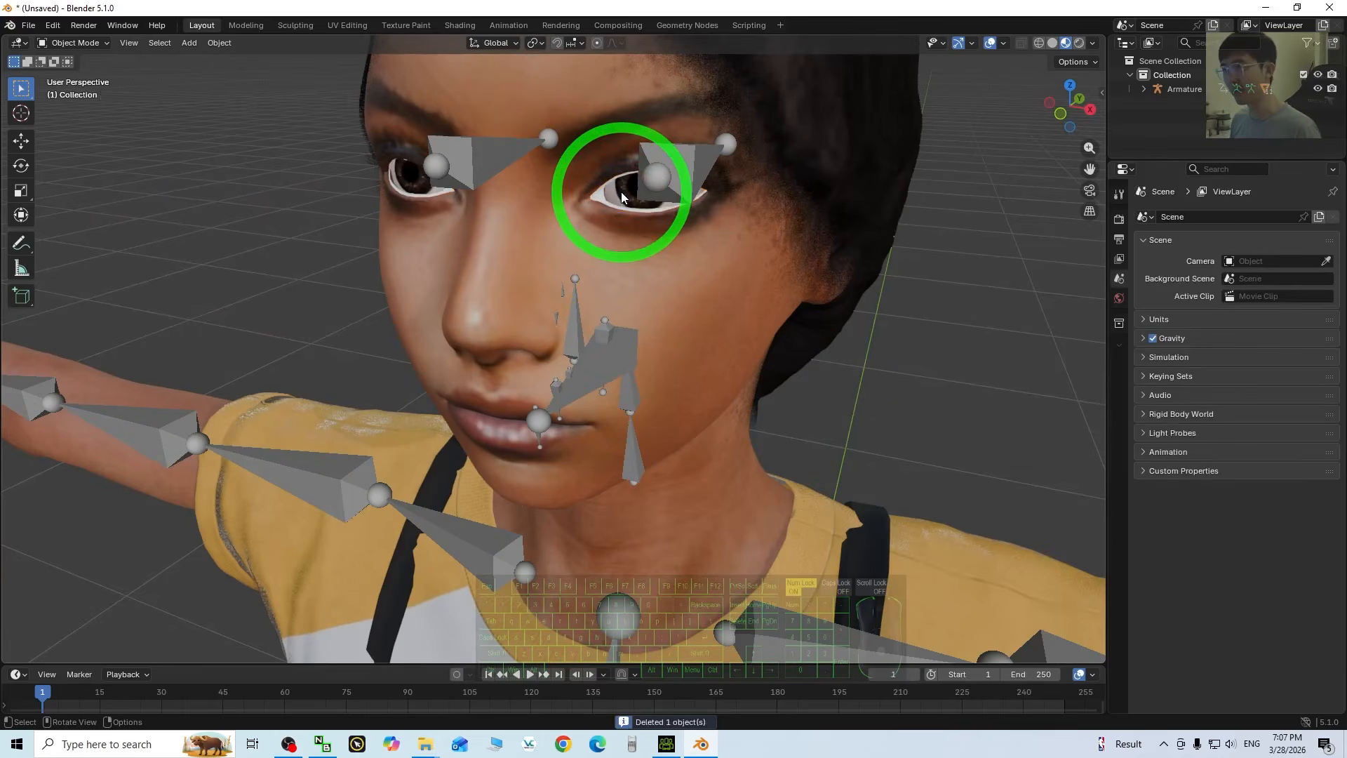
- Delete the leftover white rim mesh around the avatar's eyes, leaving the body mesh in place
key("Delete")
scroll(887, 372, "down", 3)
mouse_move(745, 448)
middle_mouse_down()
mouse_move(779, 437)
mouse_move(749, 450)
middle_mouse_up()
left_click(597, 323)
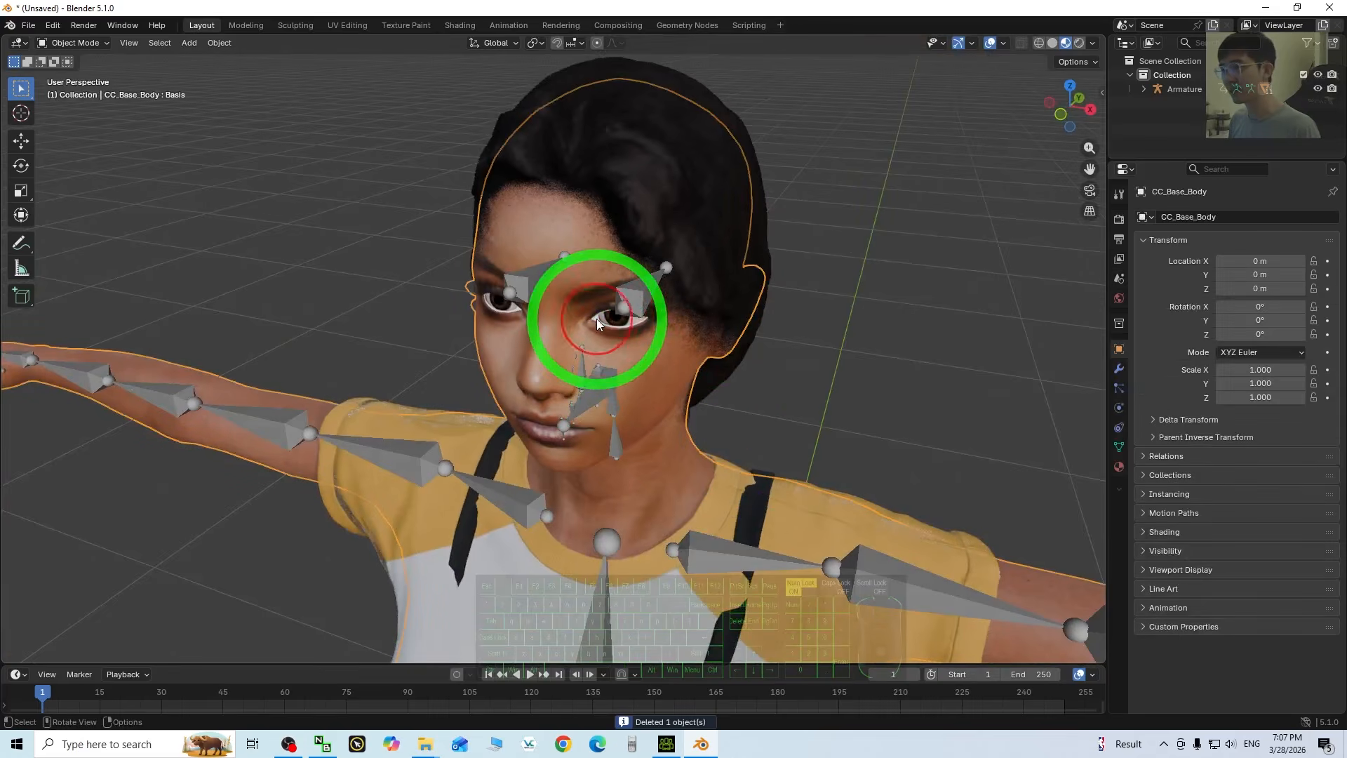
left_click(597, 323)
key("Delete")
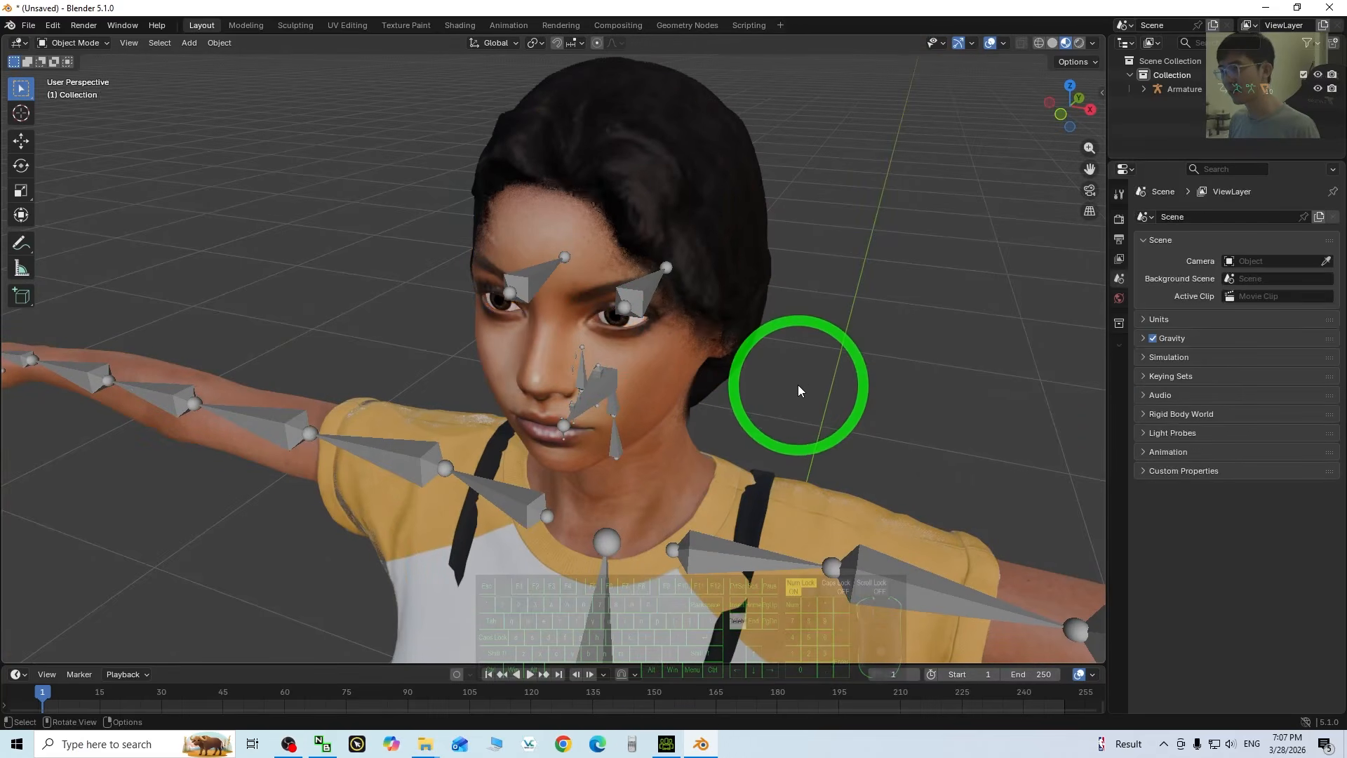
scroll(785, 386, "up", 2)
scroll(764, 384, "down", 2)
middle_click_drag(769, 440, 802, 436)
scroll(847, 226, "up", 3)
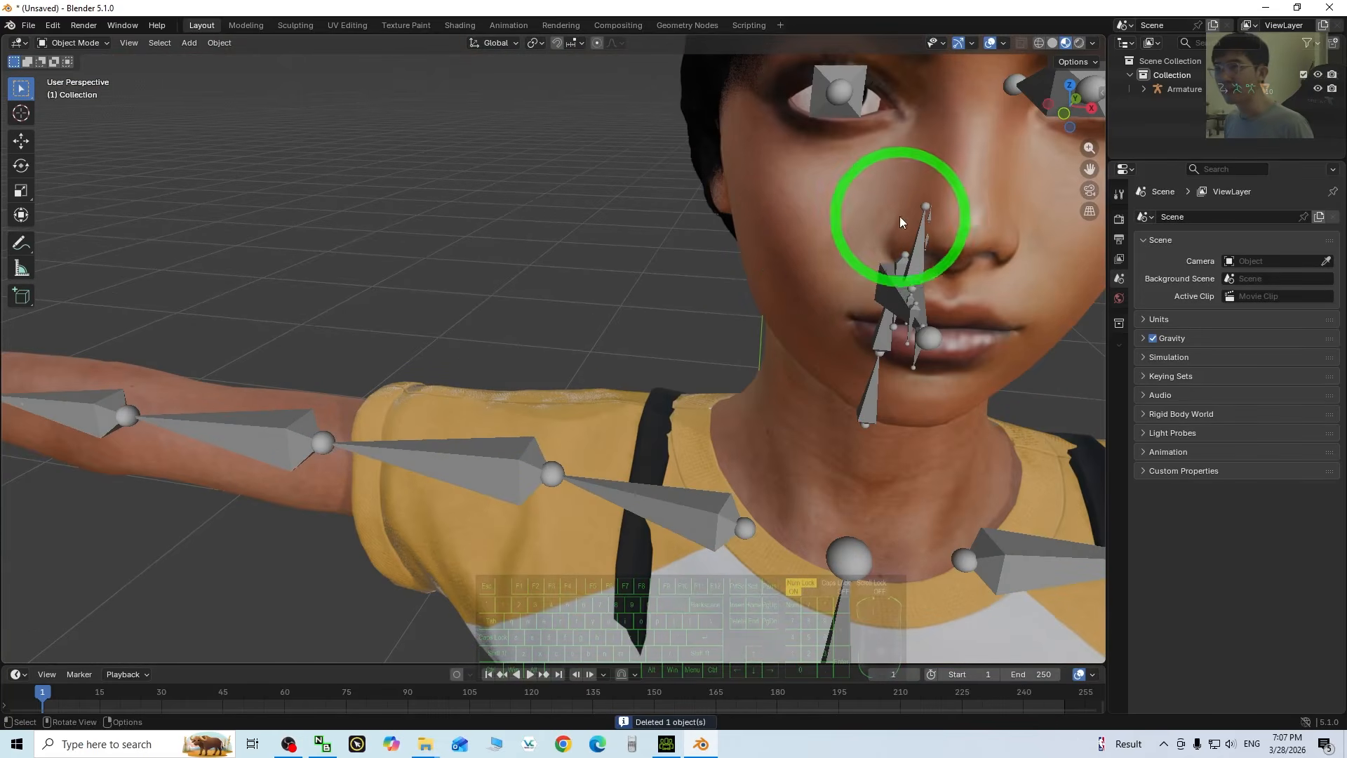
middle_click_drag(912, 239, 907, 238)
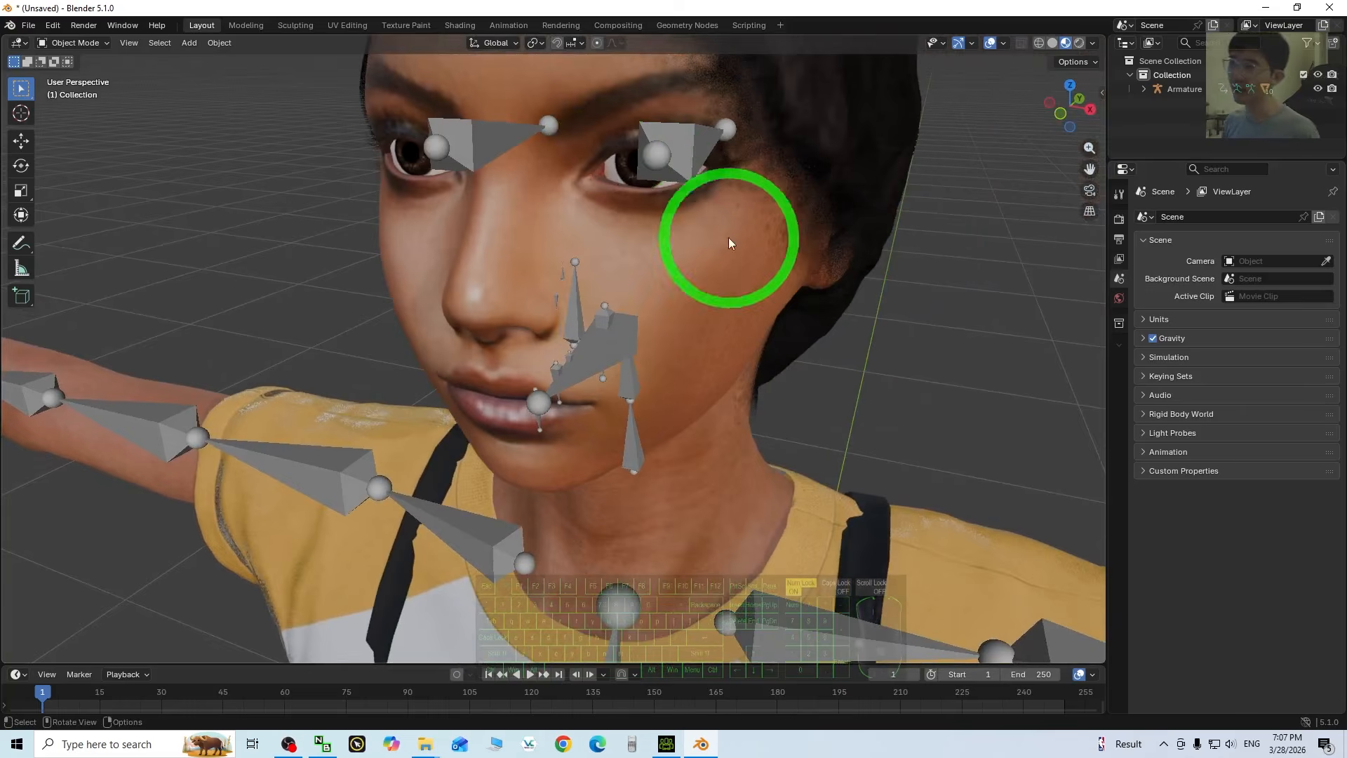
- Delete the Bra mesh that pokes through the avatar's T-shirt
scroll(839, 317, "down", 5)
scroll(717, 436, "up", 1)
scroll(717, 442, "down", 6)
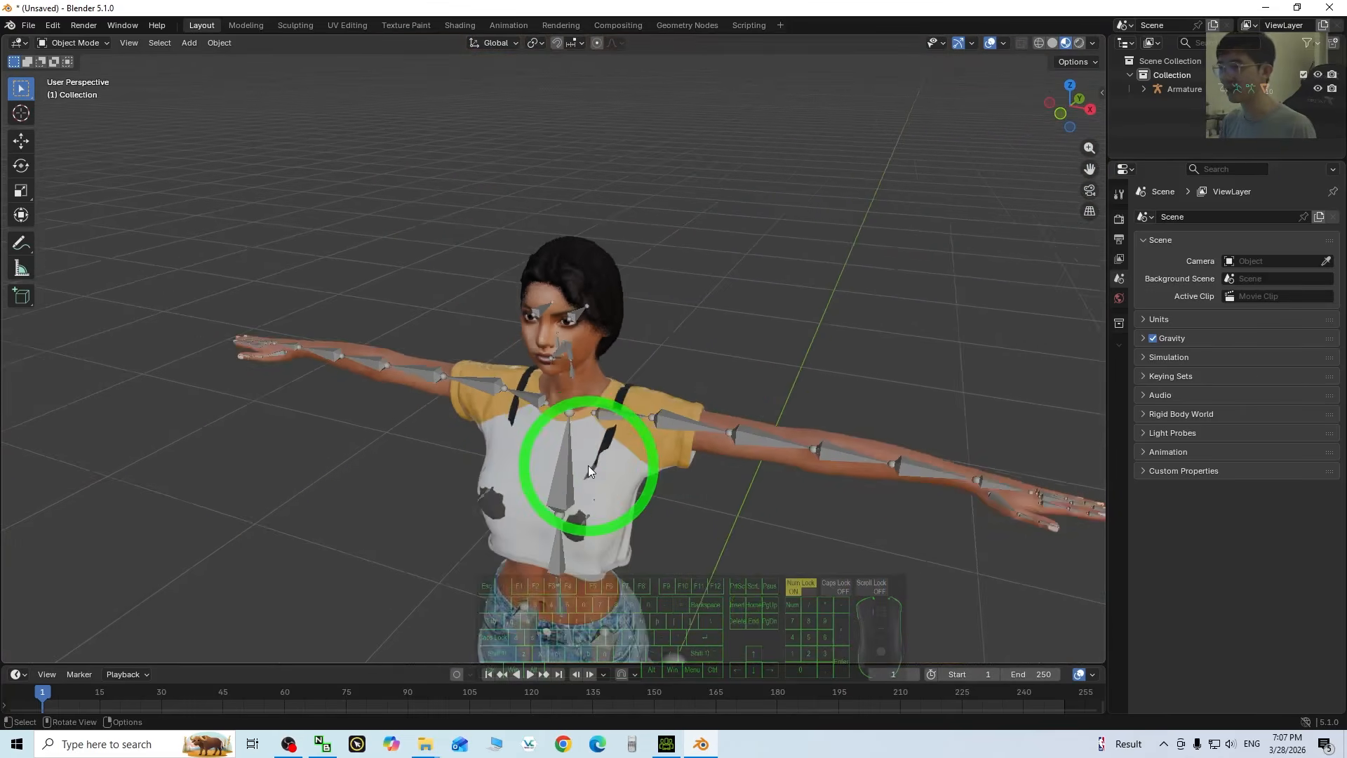
scroll(672, 491, "up", 5)
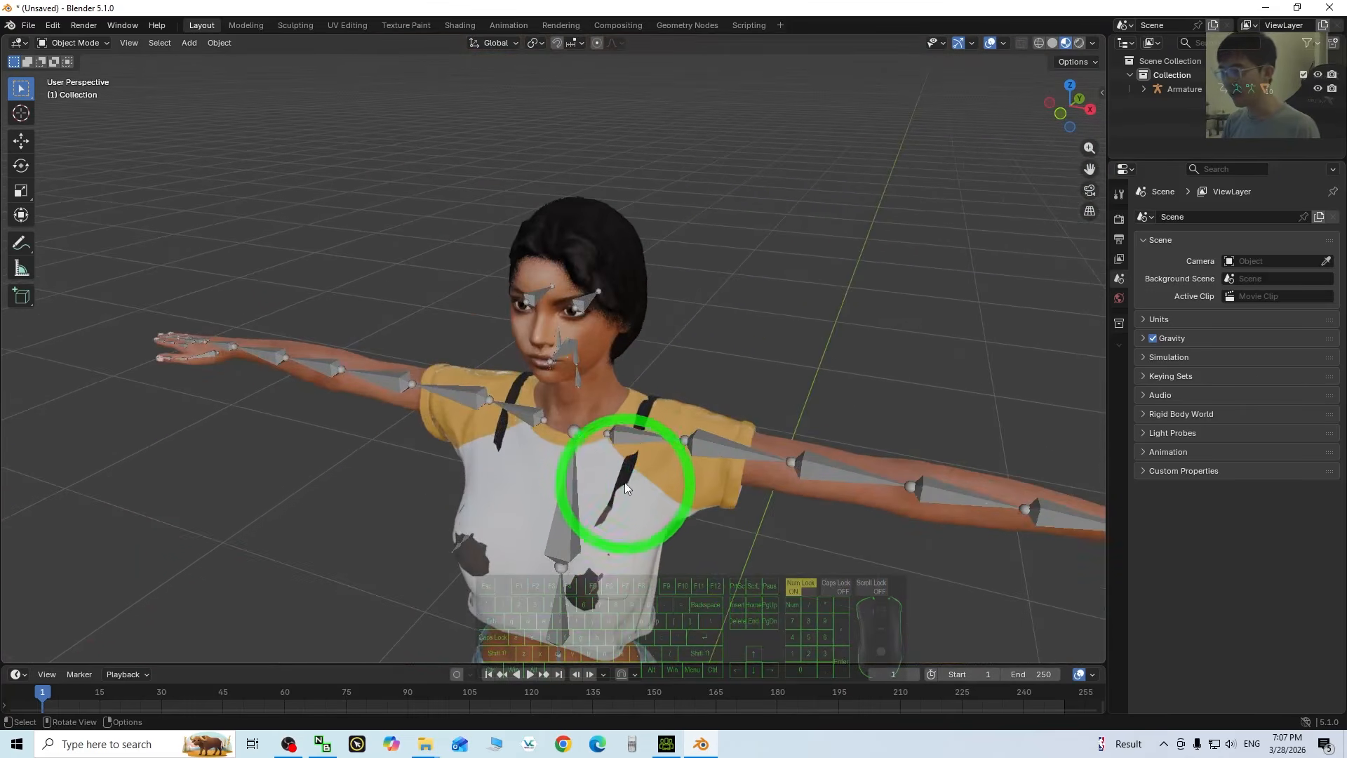
left_click(632, 471)
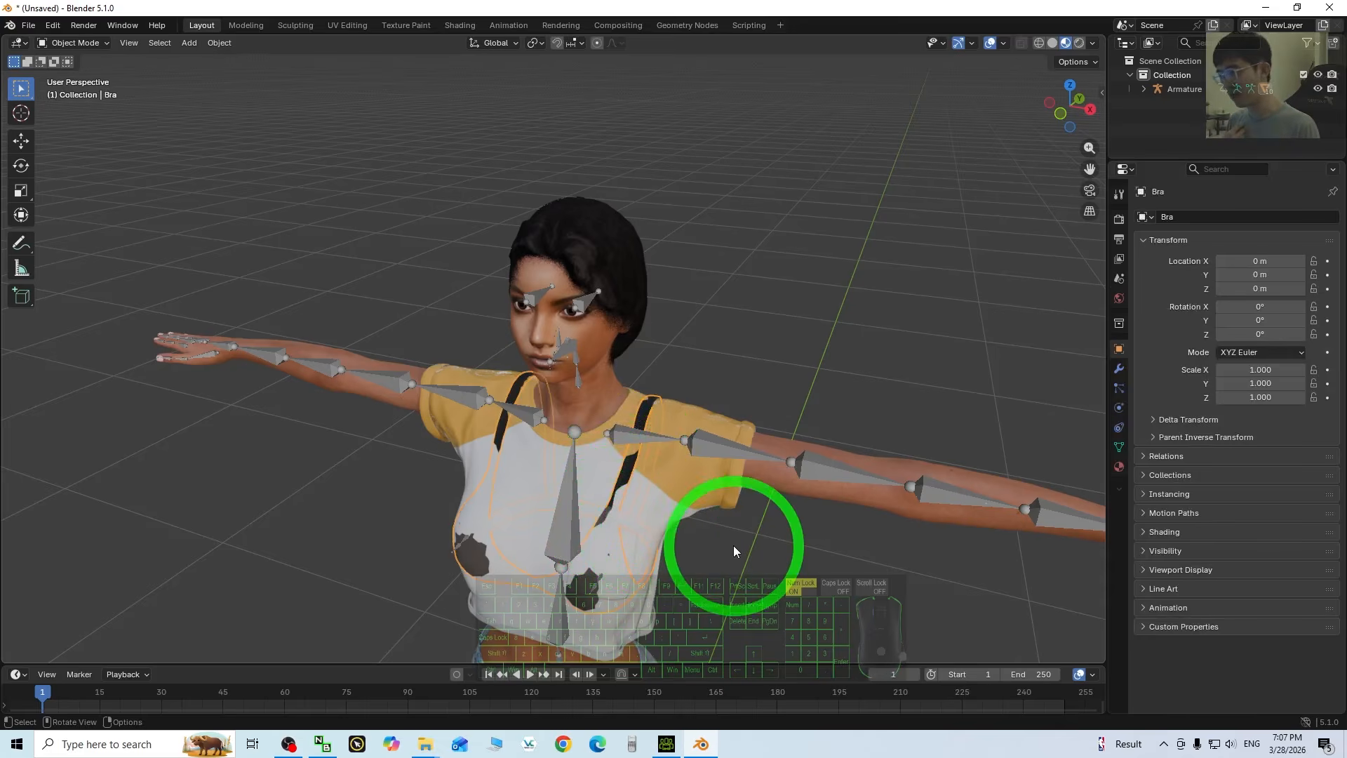
middle_click_drag(751, 586, 740, 498)
scroll(641, 469, "up", 2)
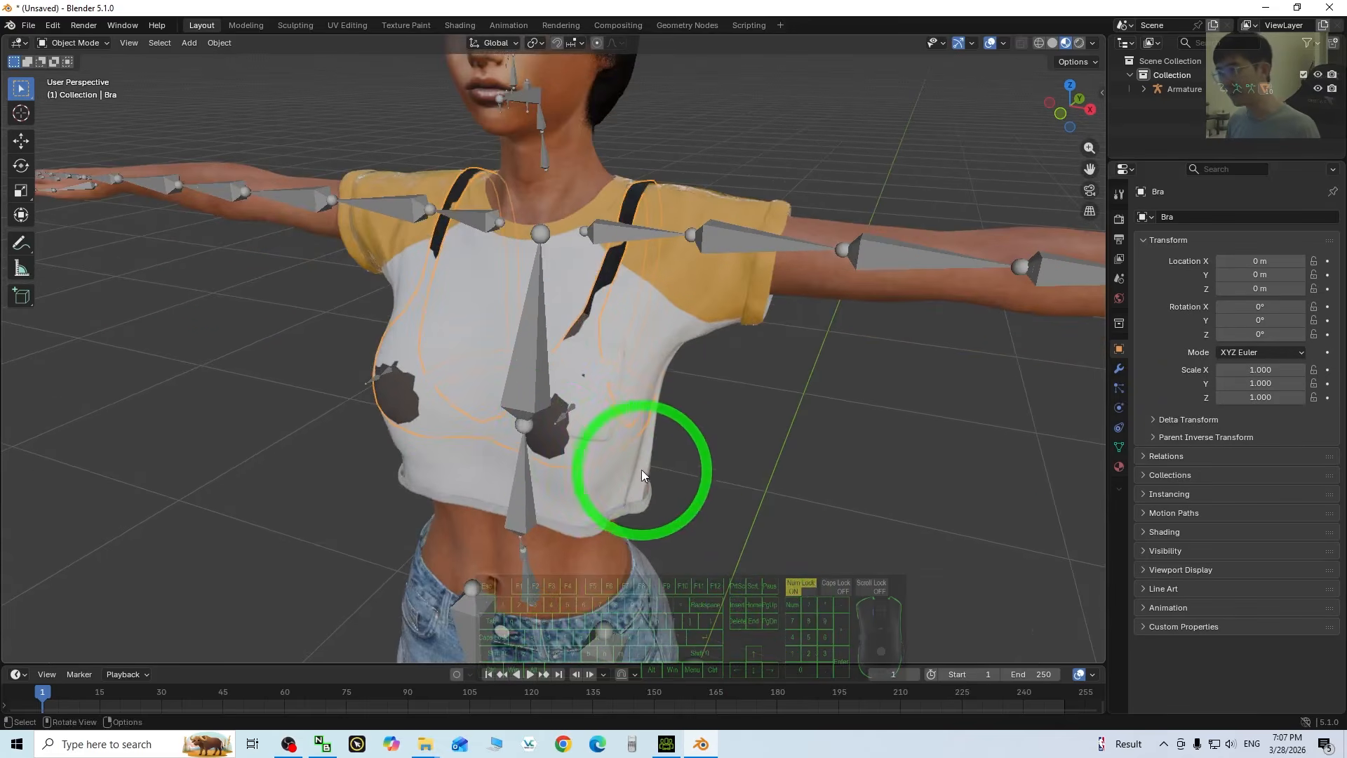
middle_click_drag(401, 409, 671, 419)
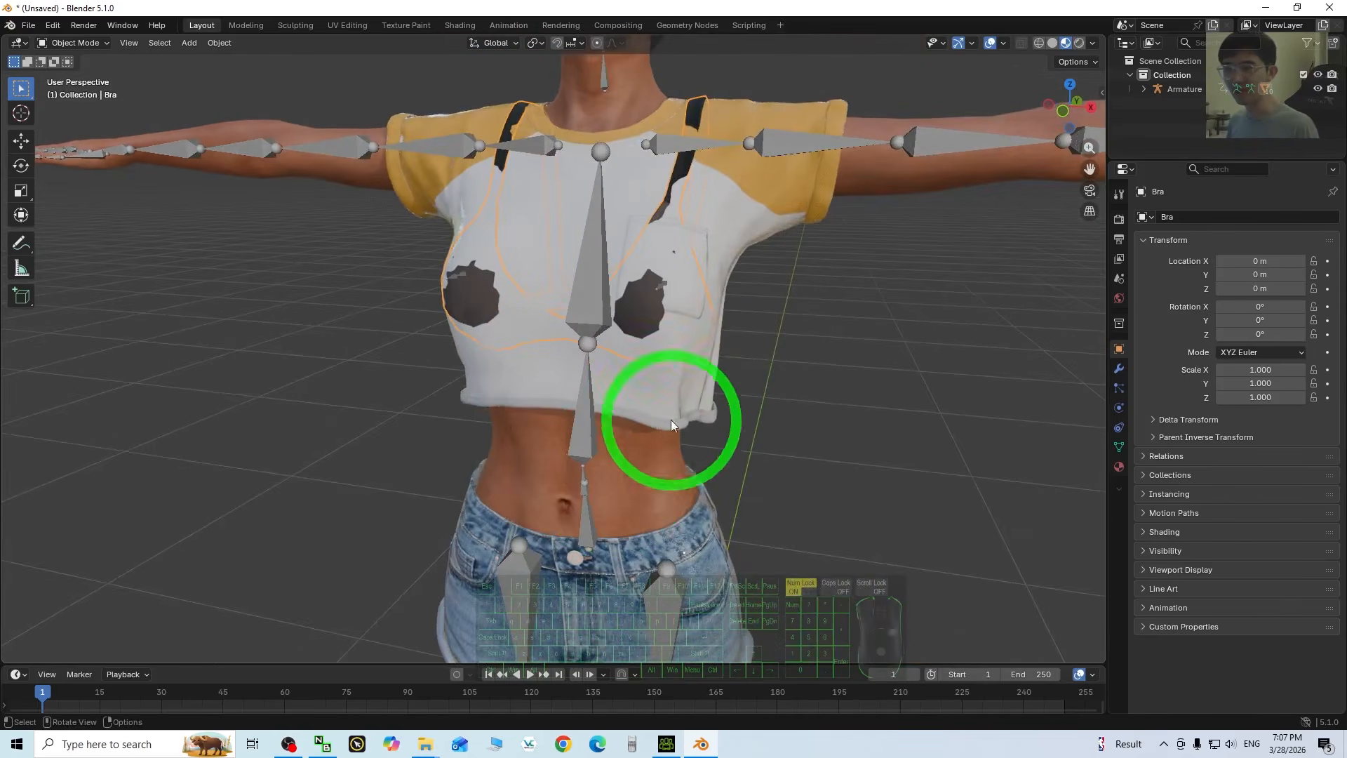
key("Delete")
scroll(701, 474, "down", 2)
middle_click_drag(744, 521, 665, 401, "shift")
left_click(335, 306)
key("Delete")
scroll(655, 267, "up", 5)
middle_click_drag(826, 143, 762, 334, "shift")
scroll(744, 392, "down", 6)
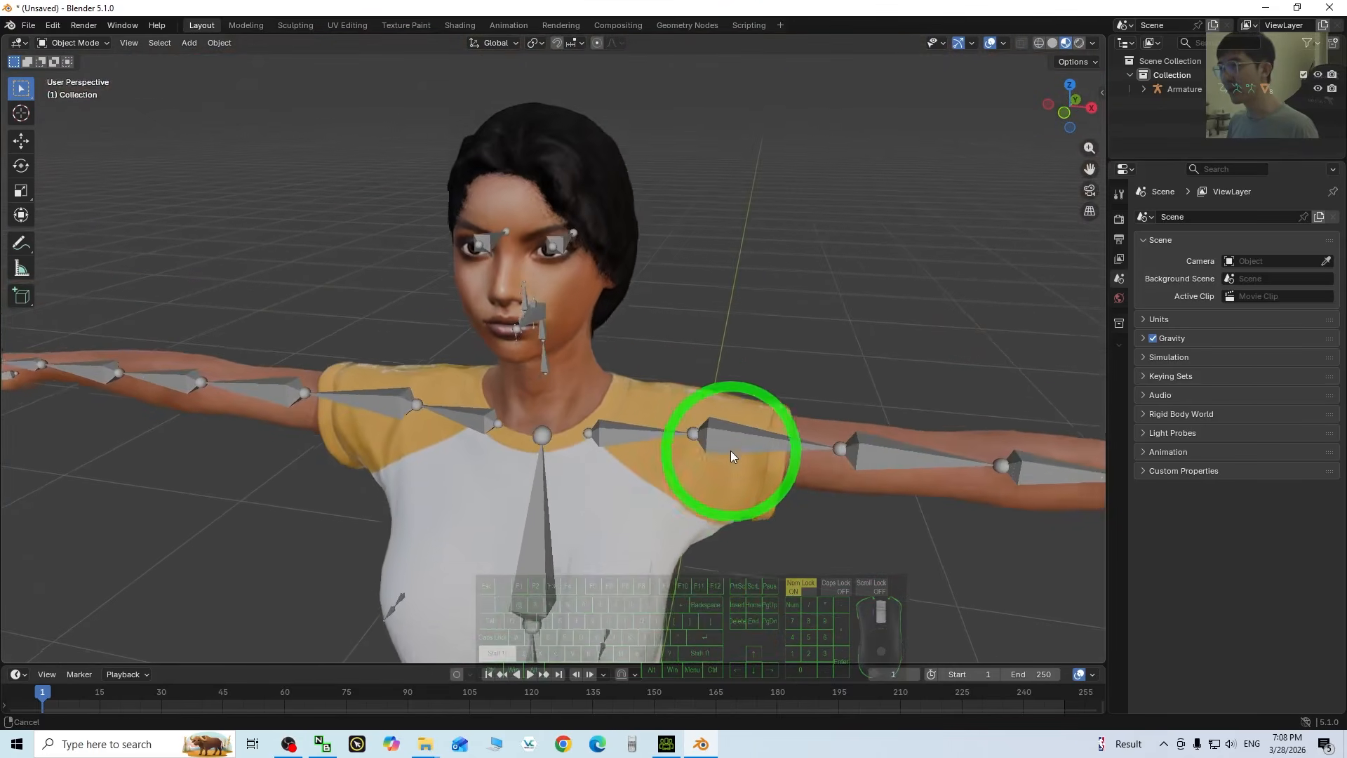
- Select the CC_Base_Body mesh and display its mesh data with the shape keys
left_click(534, 314)
left_click(566, 310)
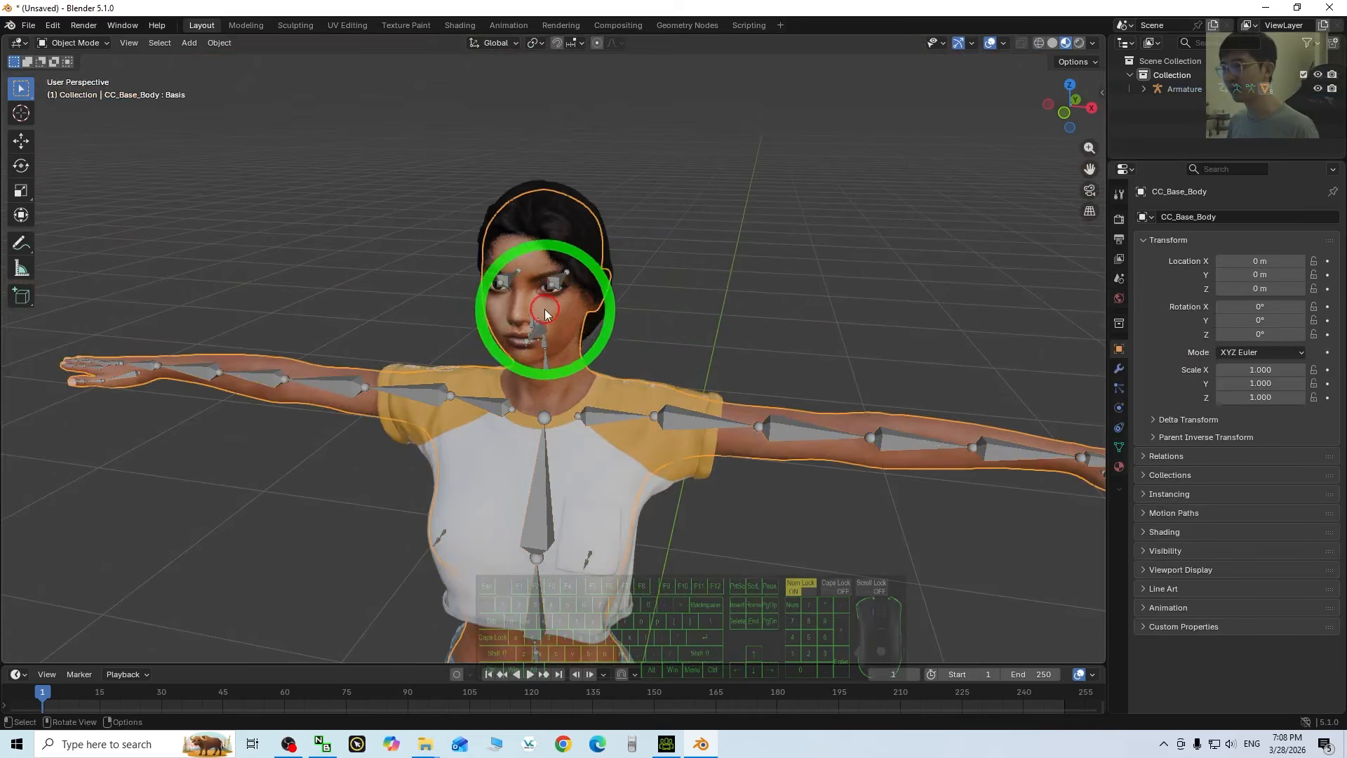
scroll(566, 310, "up", 3)
middle_click_drag(729, 275, 786, 364, "shift")
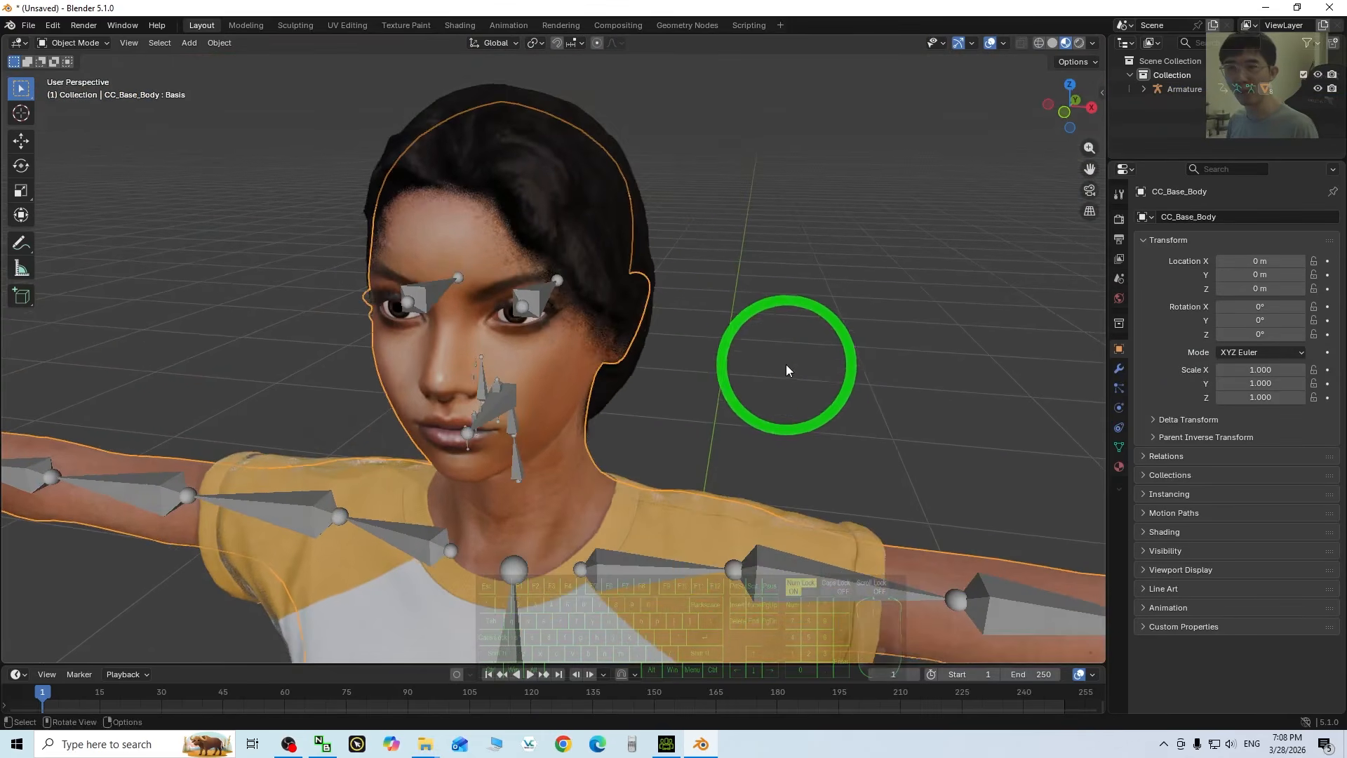
scroll(786, 364, "up", 3)
scroll(842, 399, "down", 3)
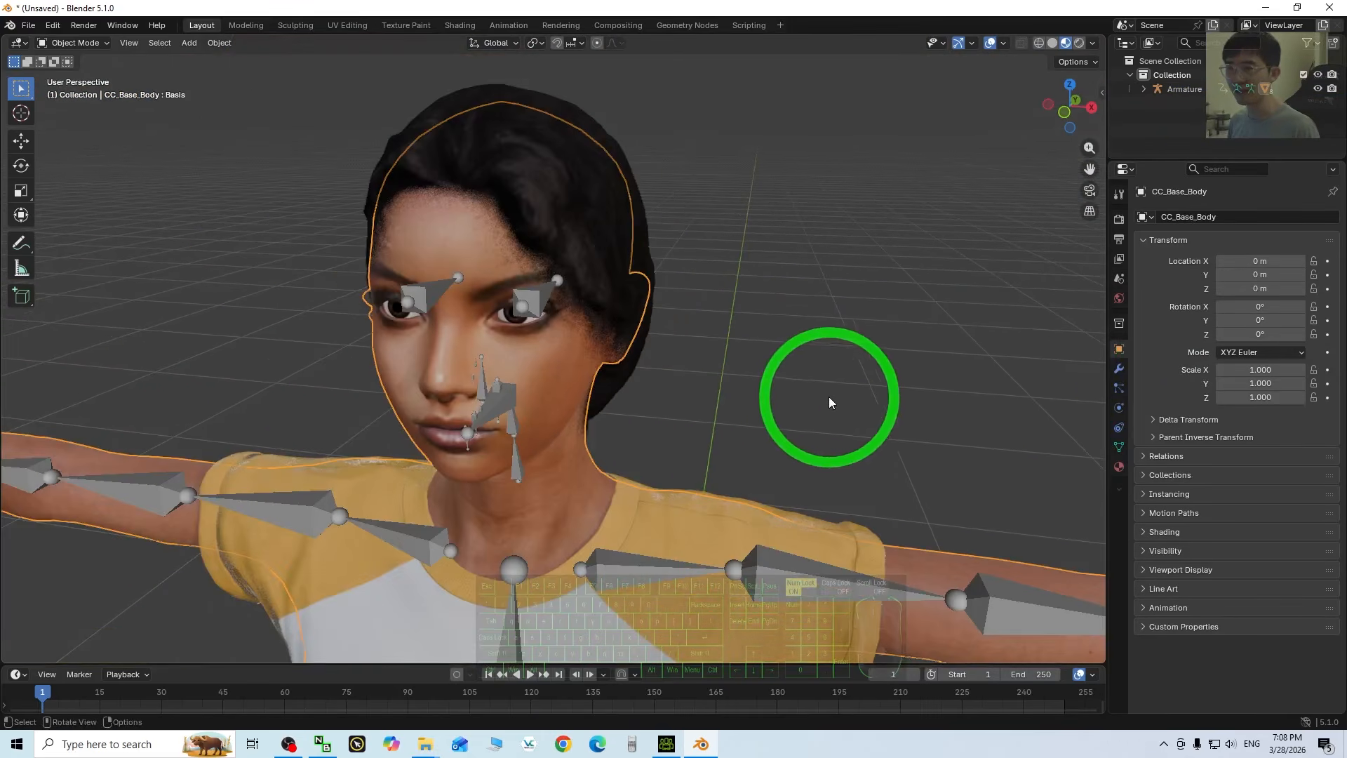
left_click(1119, 447)
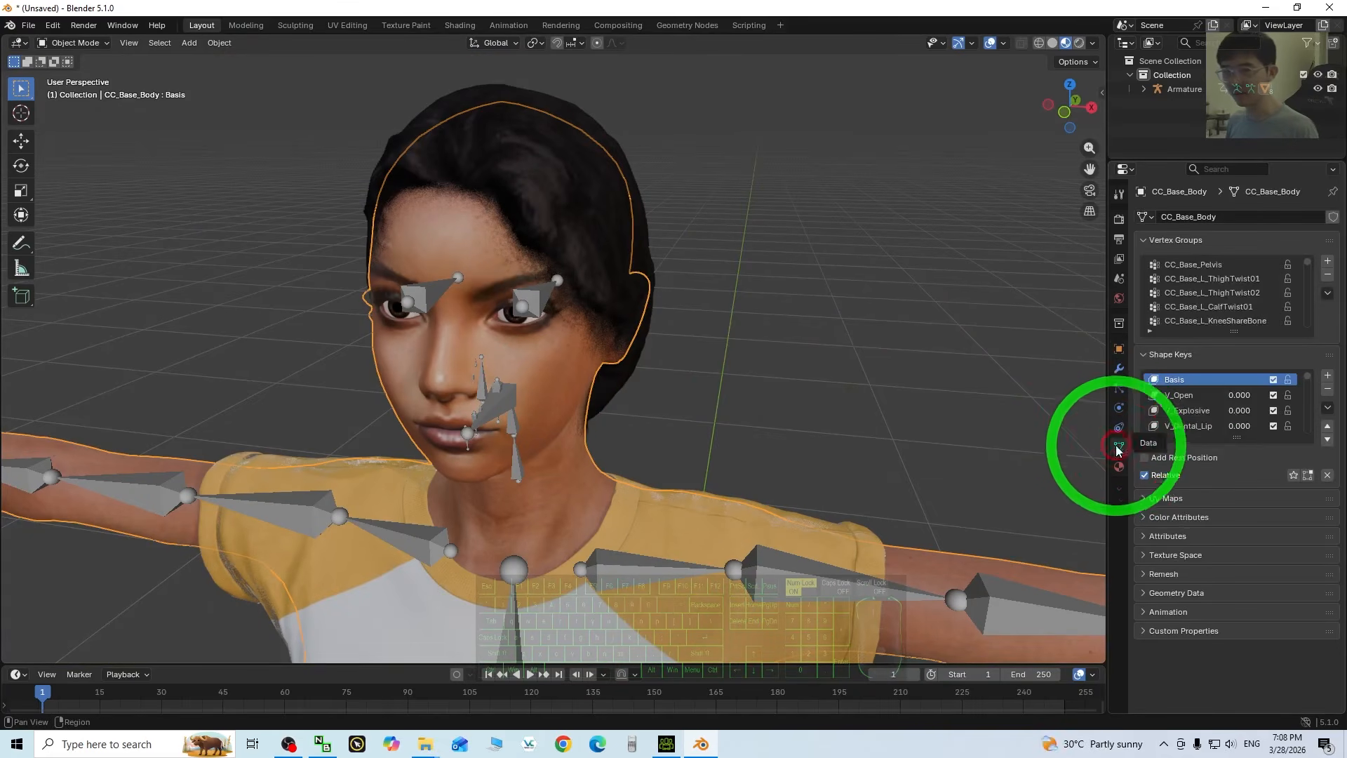
- Look through the body mesh's shape keys for the lip, brow, nose and cheek expressions
scroll(1209, 401, "down", 7)
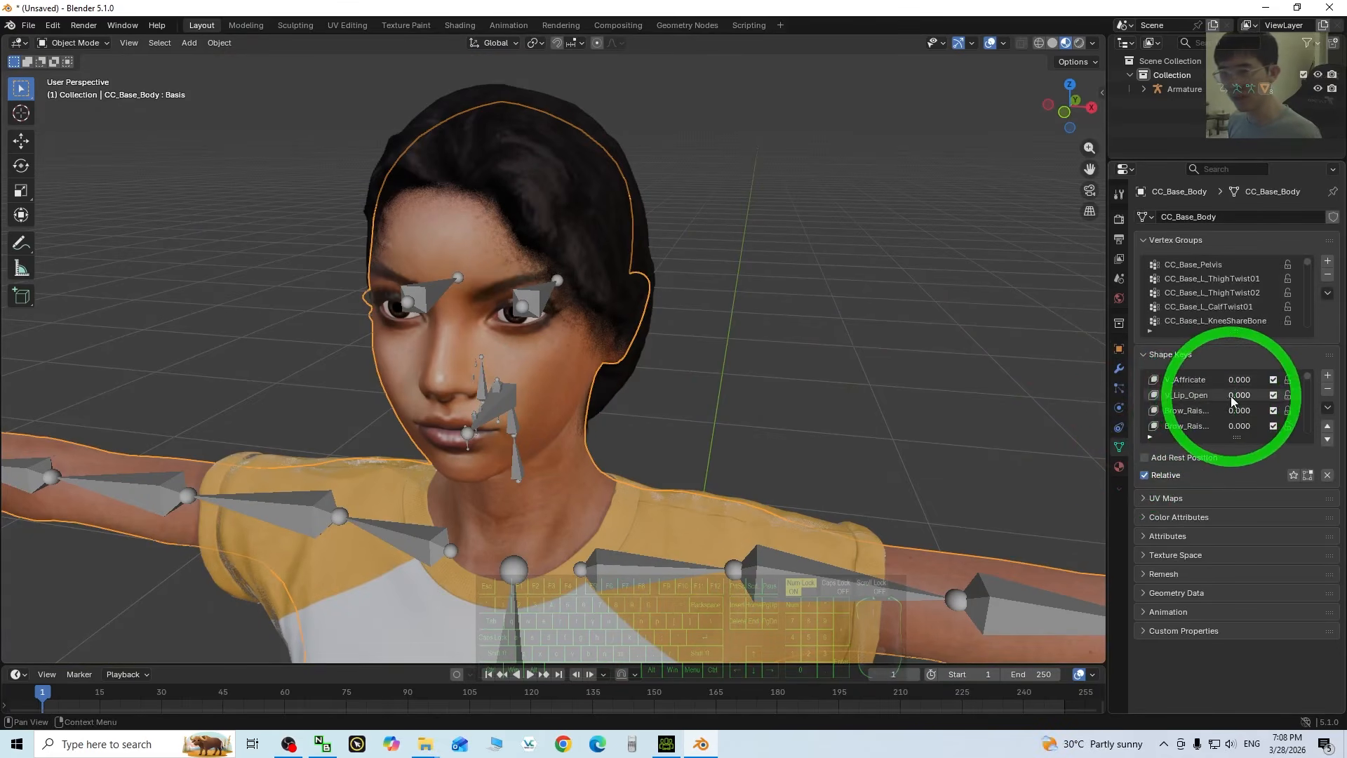
left_click_drag(1231, 396, 1173, 385)
scroll(1223, 399, "down", 4)
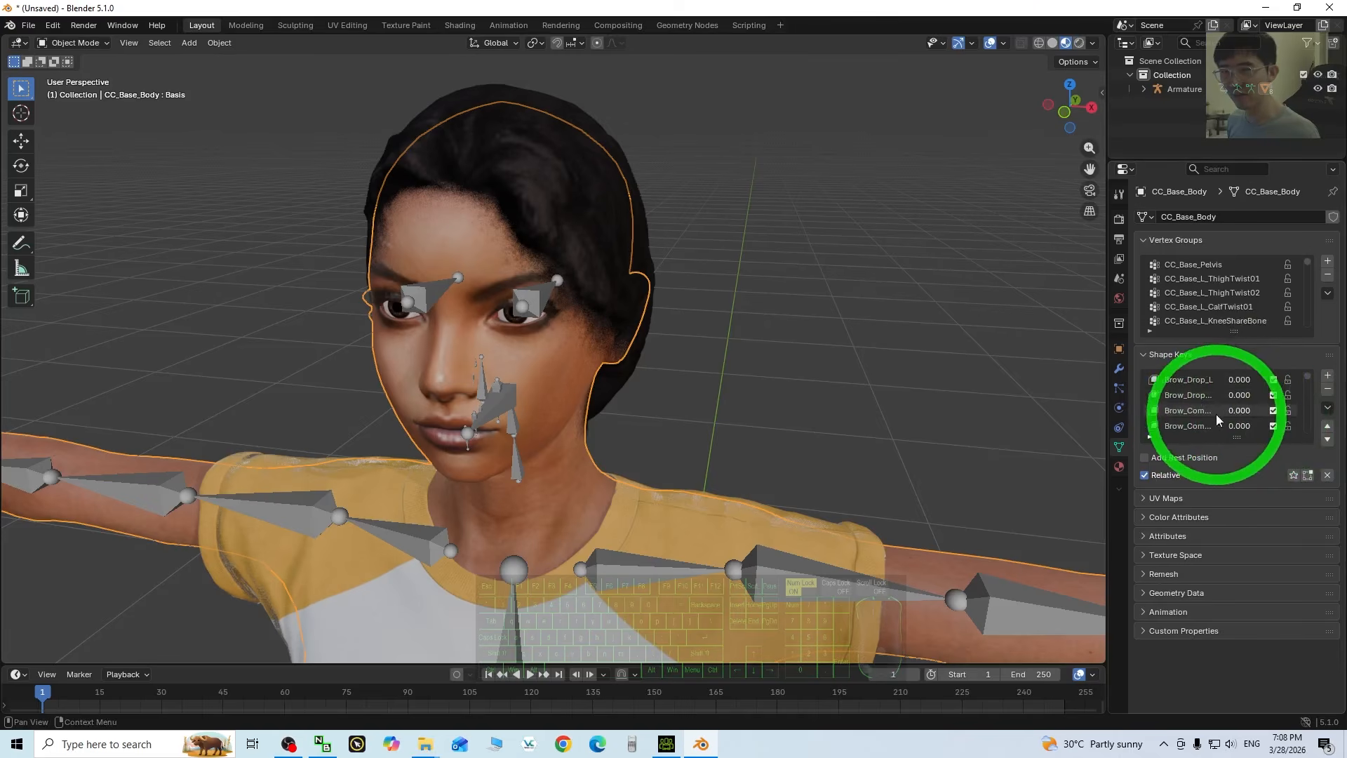
mouse_move(1230, 411)
left_mouse_down()
mouse_move(276, 418)
mouse_move(1237, 405)
mouse_move(290, 410)
mouse_move(1122, 379)
mouse_move(1207, 401)
left_mouse_up()
scroll(1234, 412, "down", 10)
scroll(1229, 414, "down", 1)
scroll(1207, 401, "down", 1)
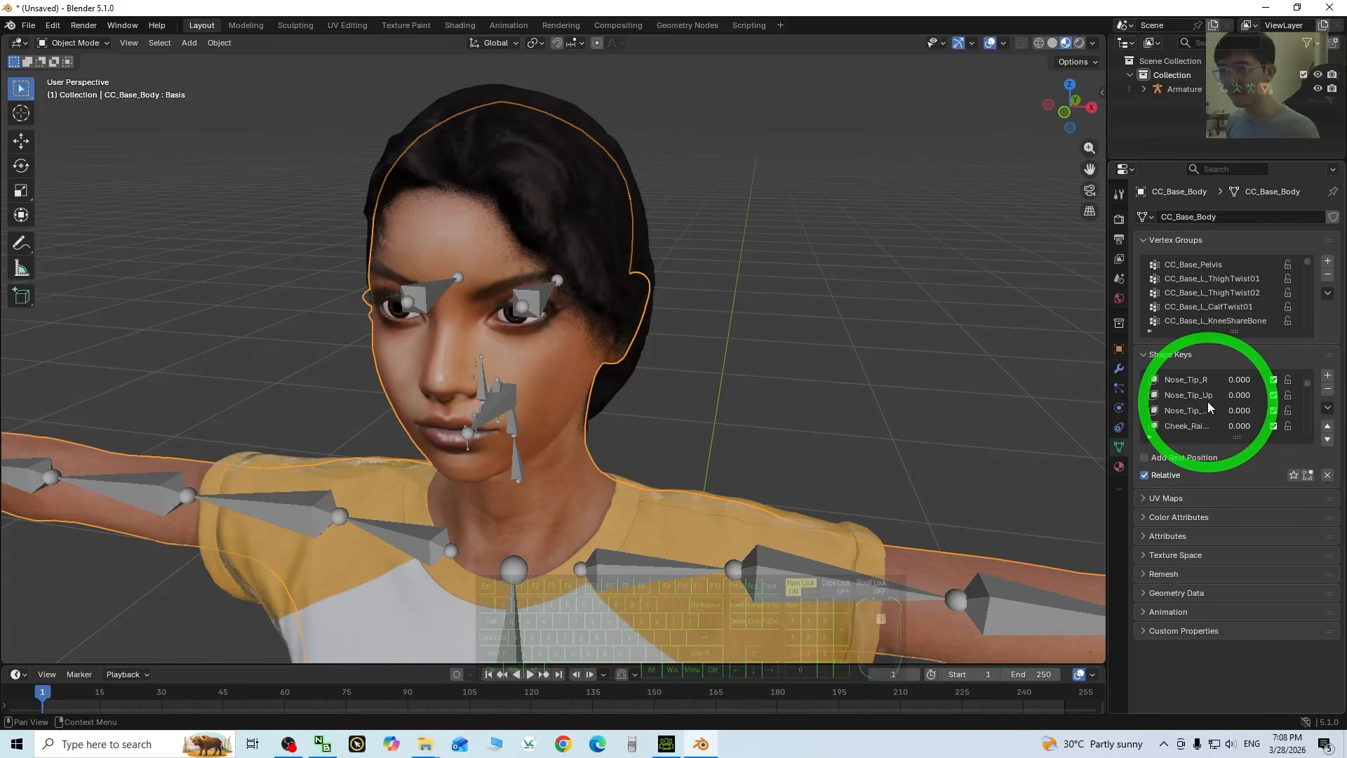
scroll(1221, 409, "up", 11)
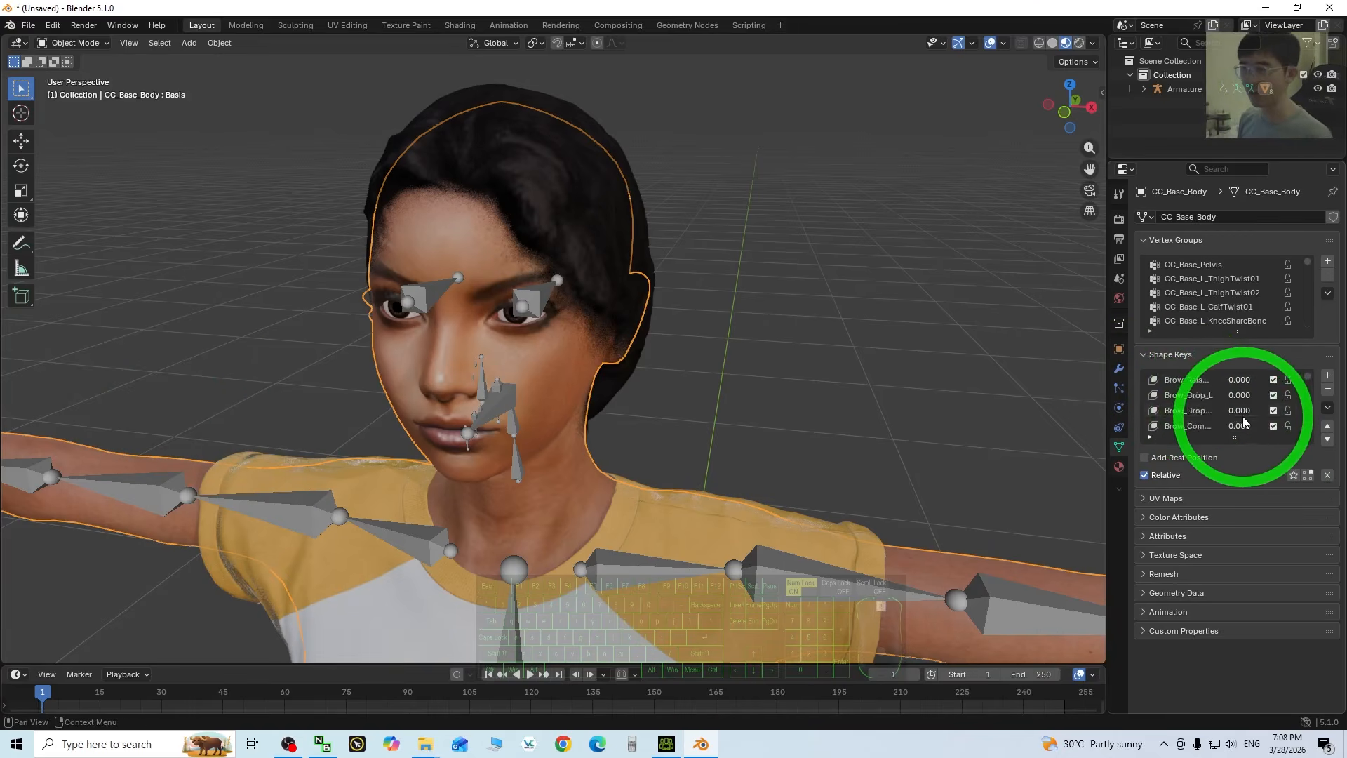
scroll(1244, 421, "up", 5)
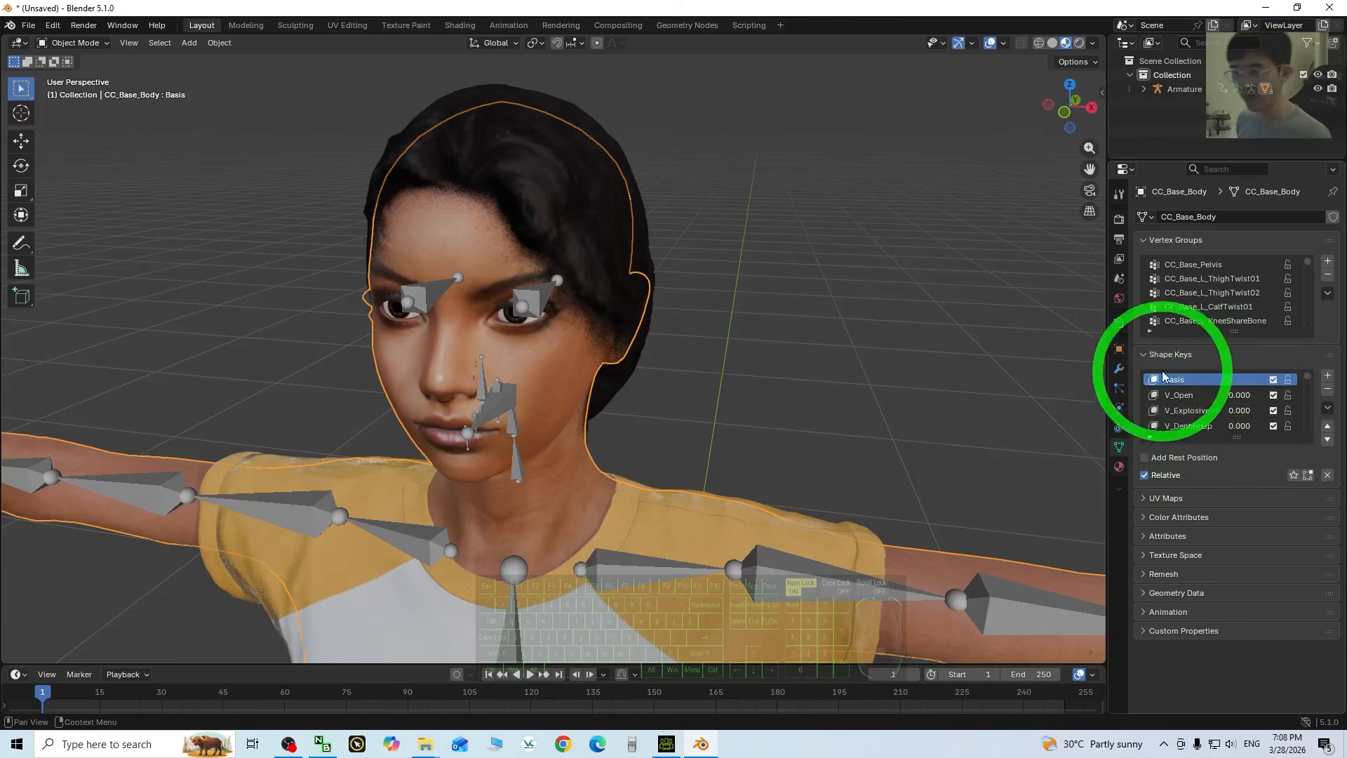
- Select the avatar's armature and switch it to Pose Mode
scroll(735, 411, "up", 8)
scroll(734, 411, "down", 6)
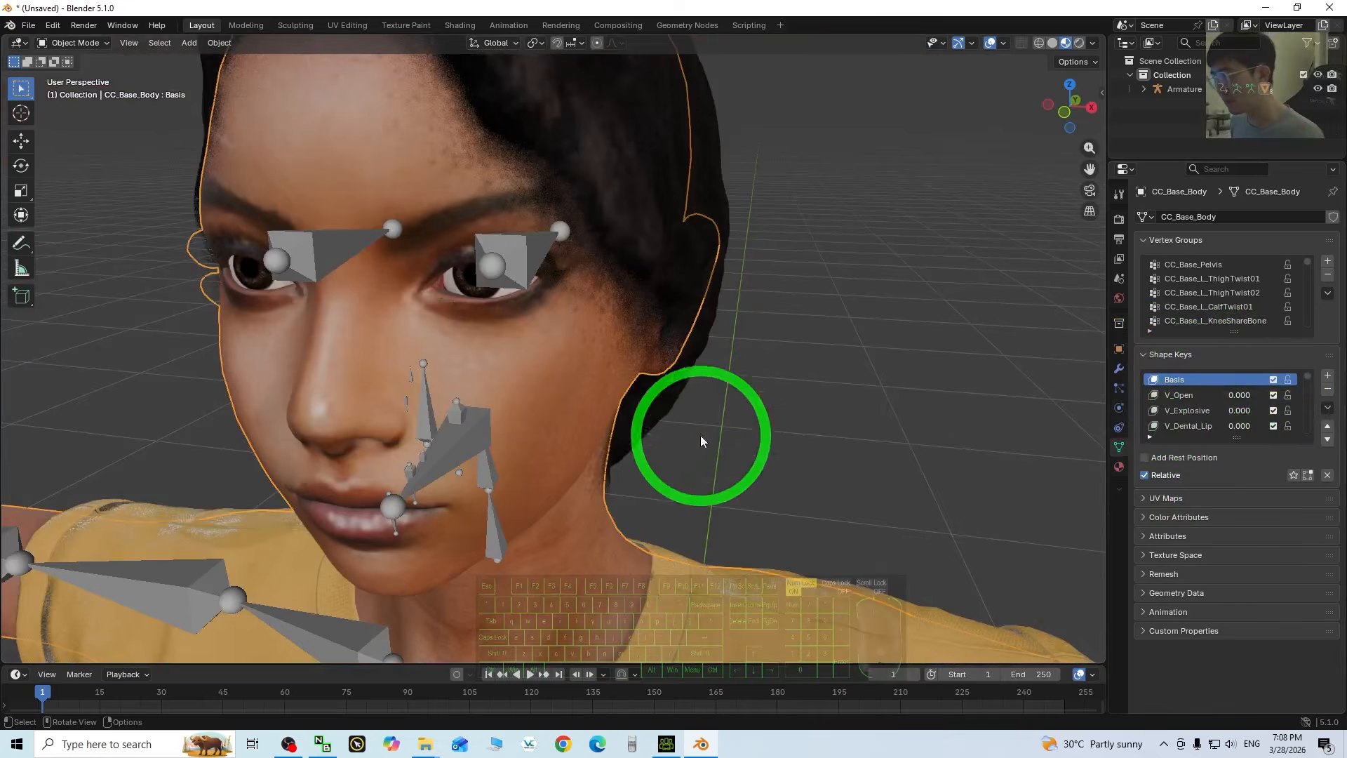
left_click(429, 435)
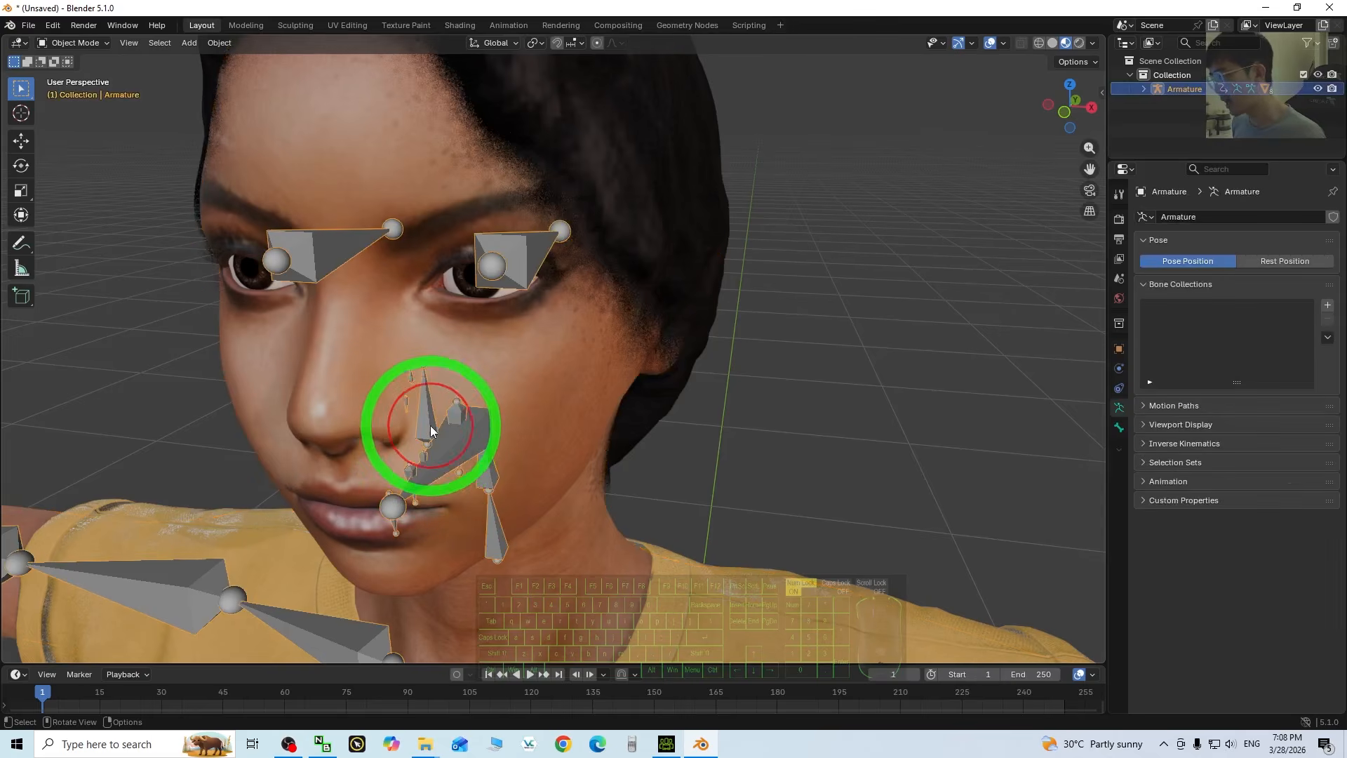
left_click(377, 401)
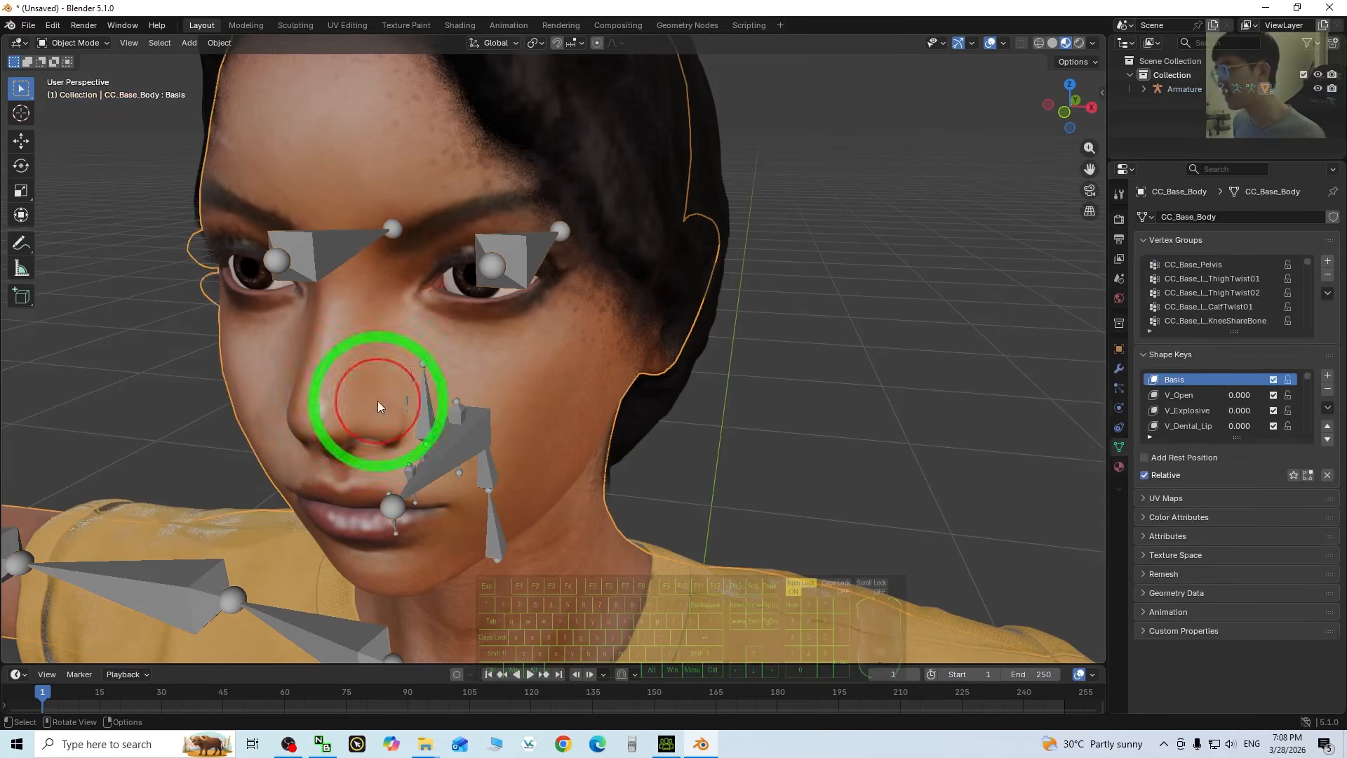
left_click(76, 43)
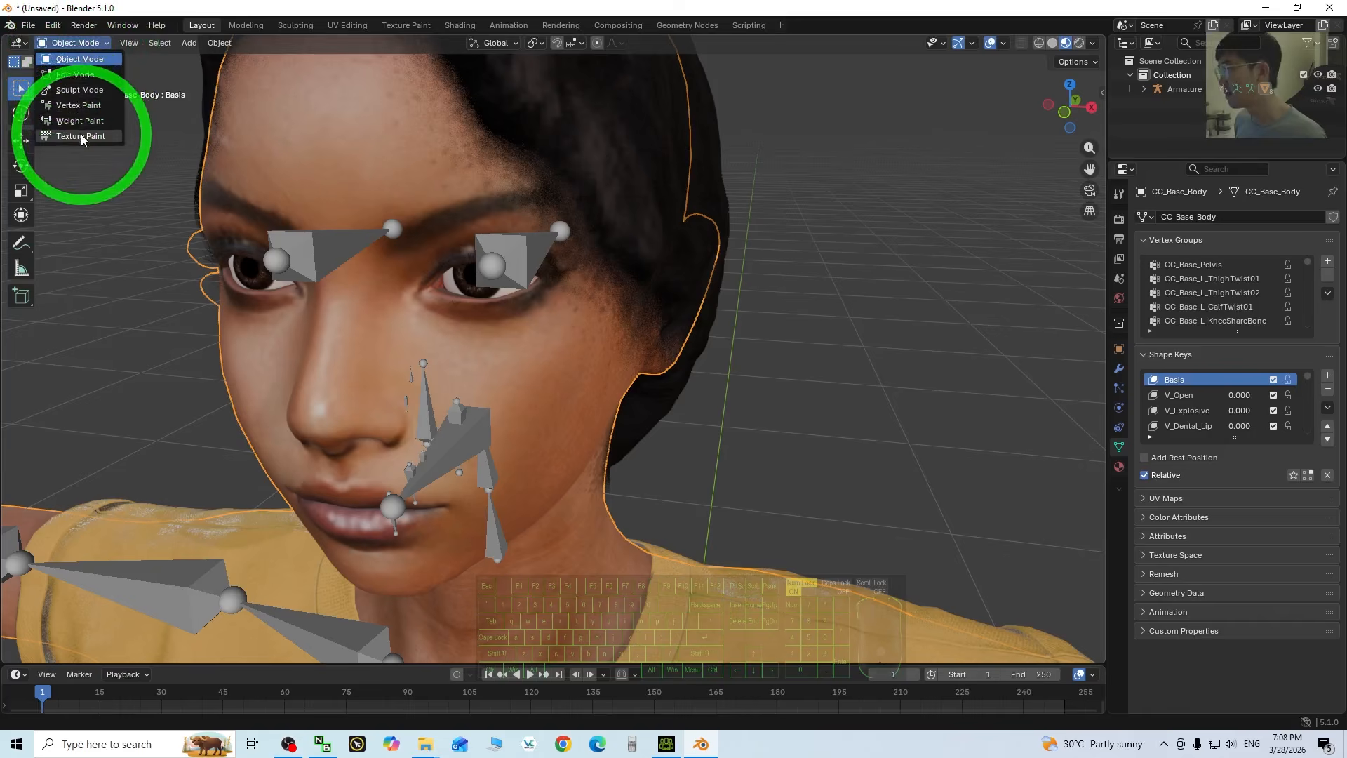
left_click(66, 43)
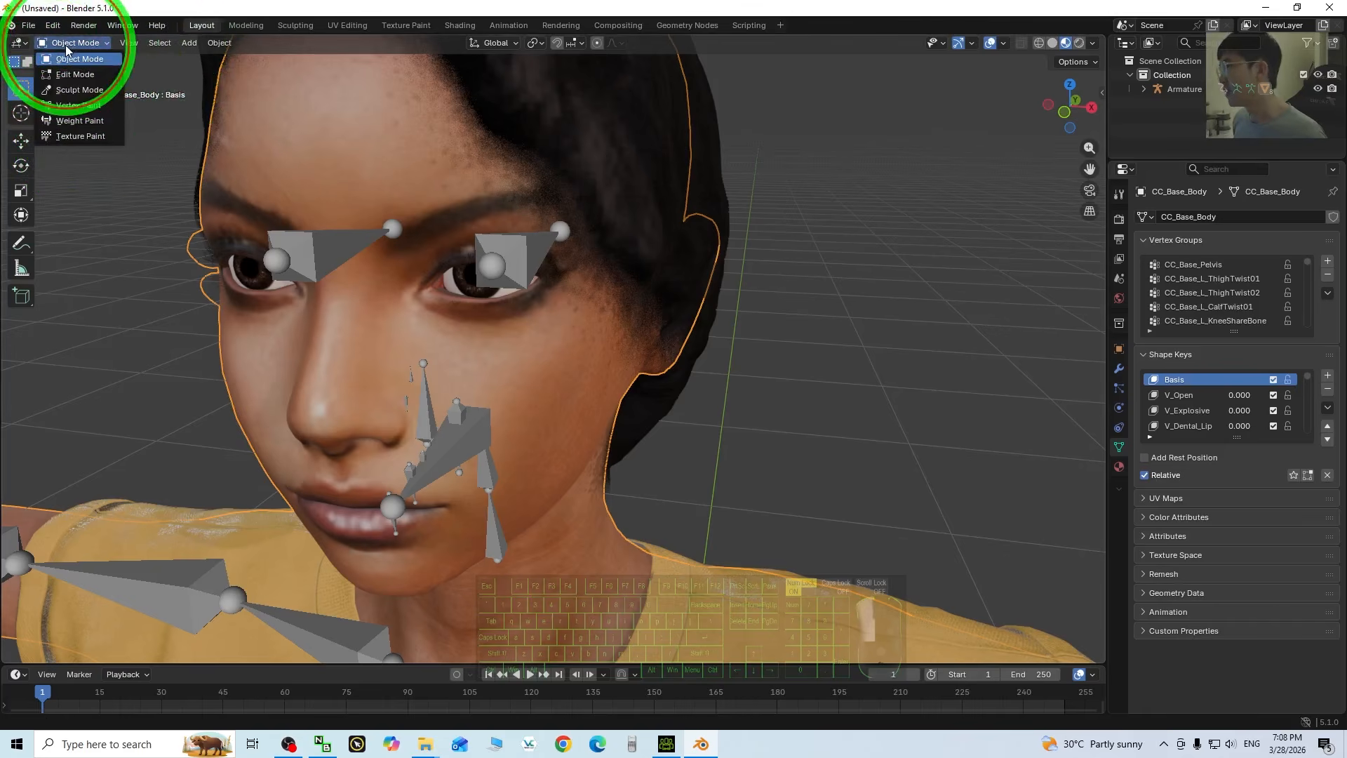
left_click(204, 373)
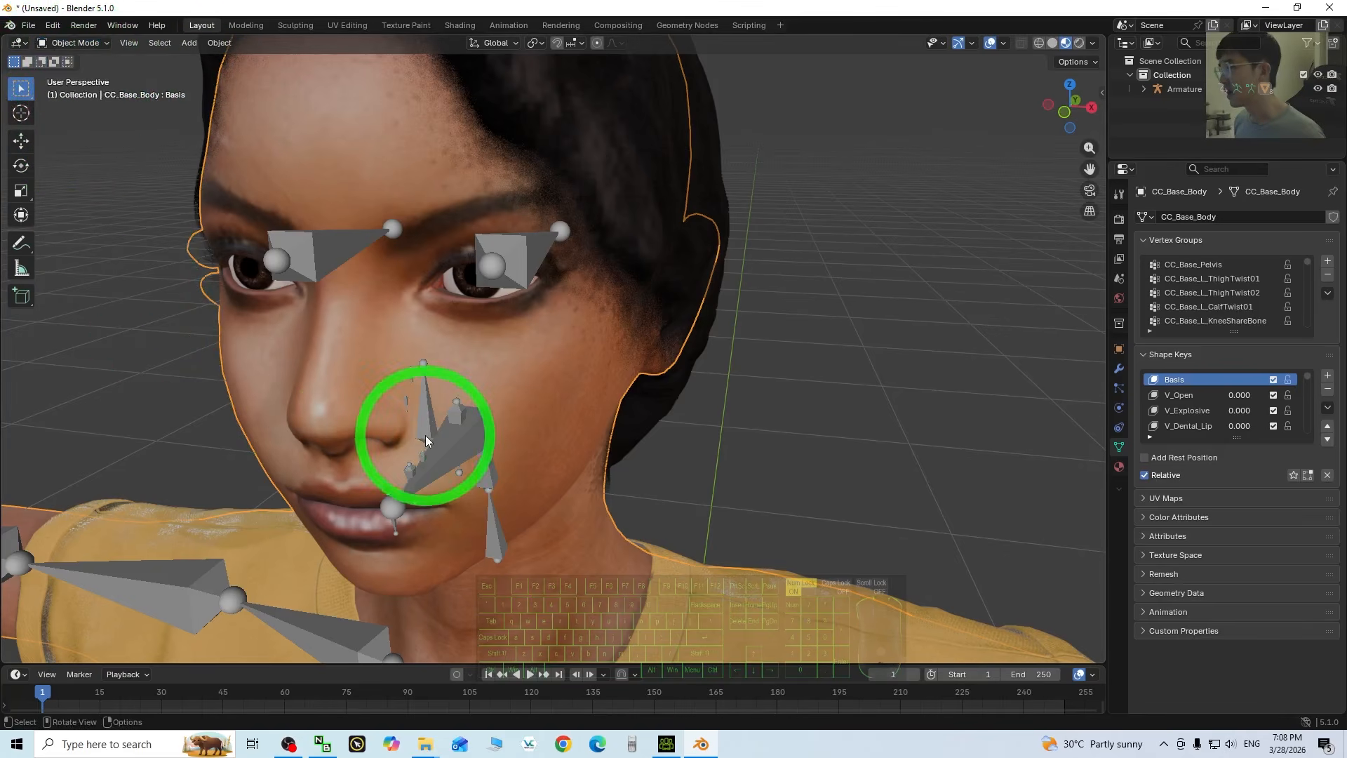
left_click(464, 446)
left_click(86, 44)
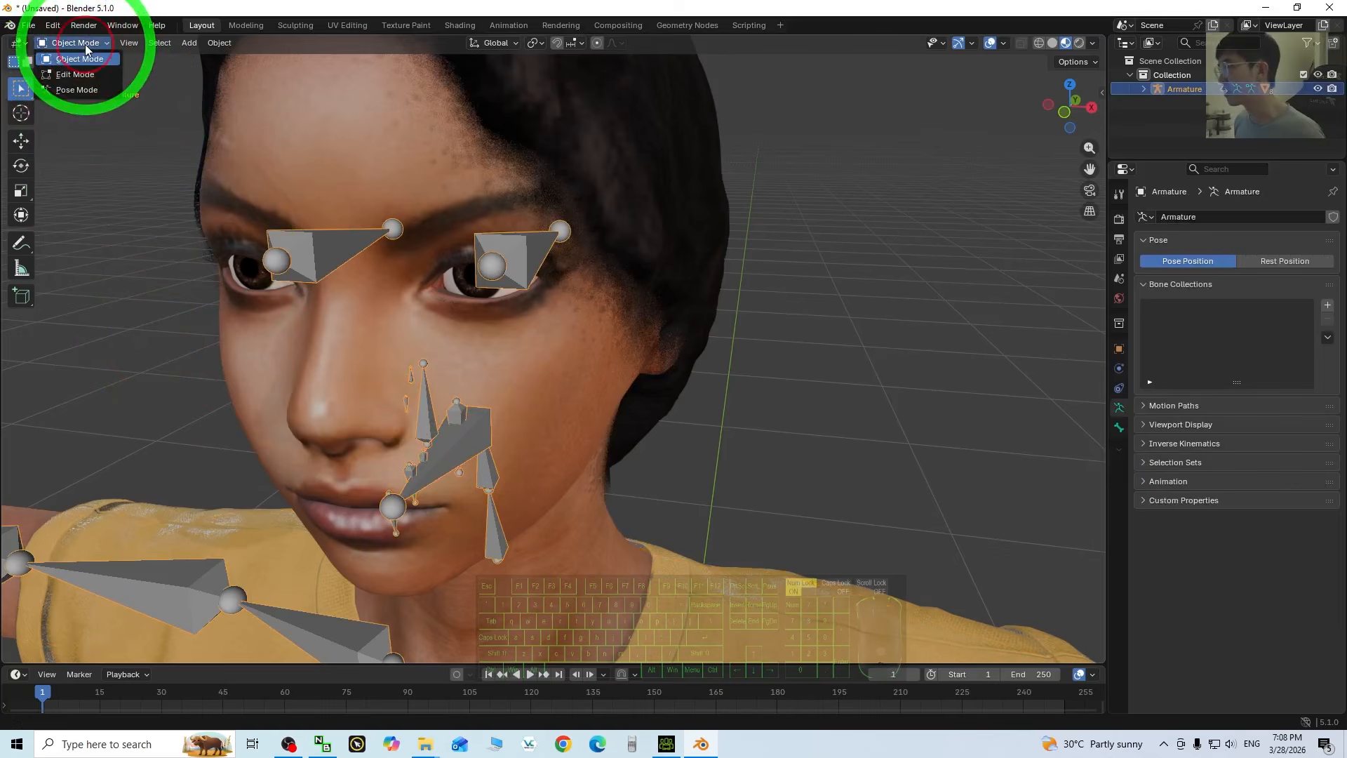
left_click(70, 90)
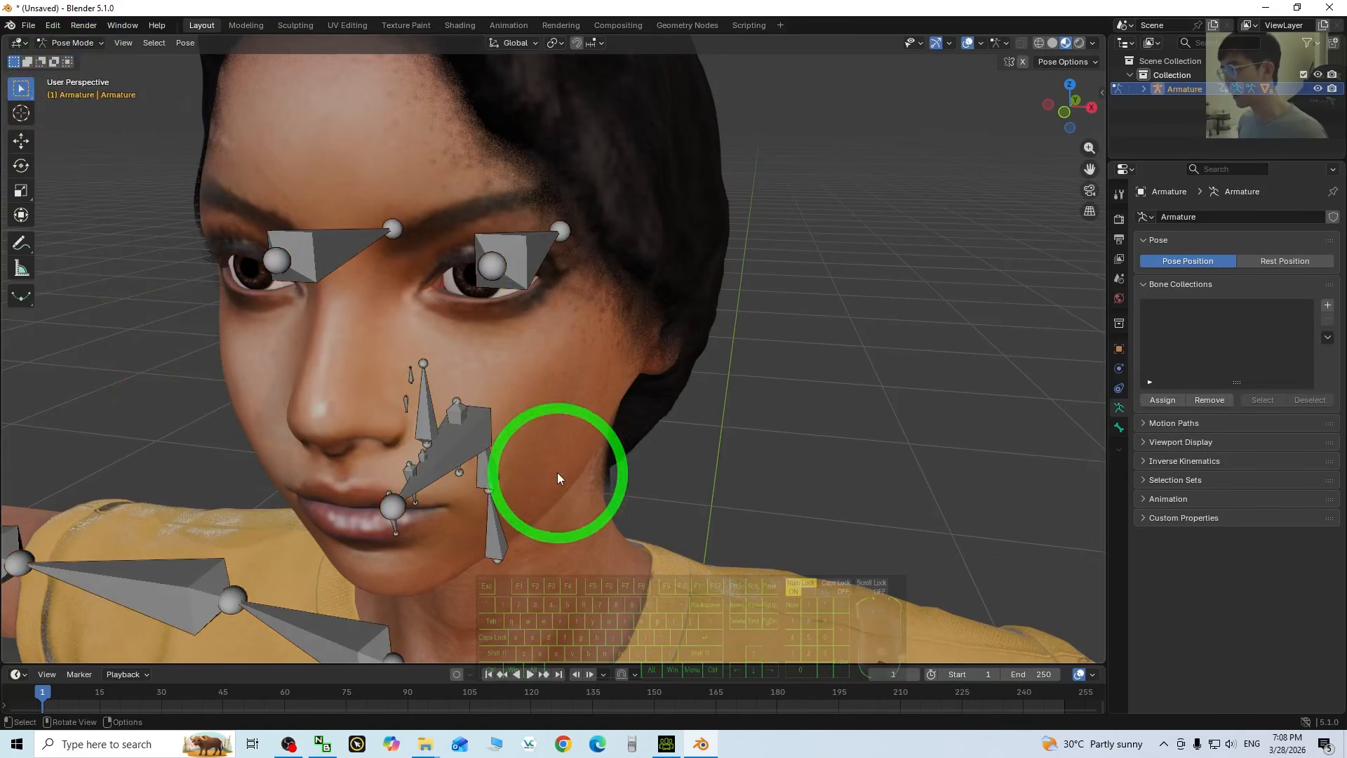
- Try rotating the CC_Base_FacialBone and CC_Base_JawRoot bones, undoing each rotation
middle_click_drag(557, 472, 392, 344, "shift")
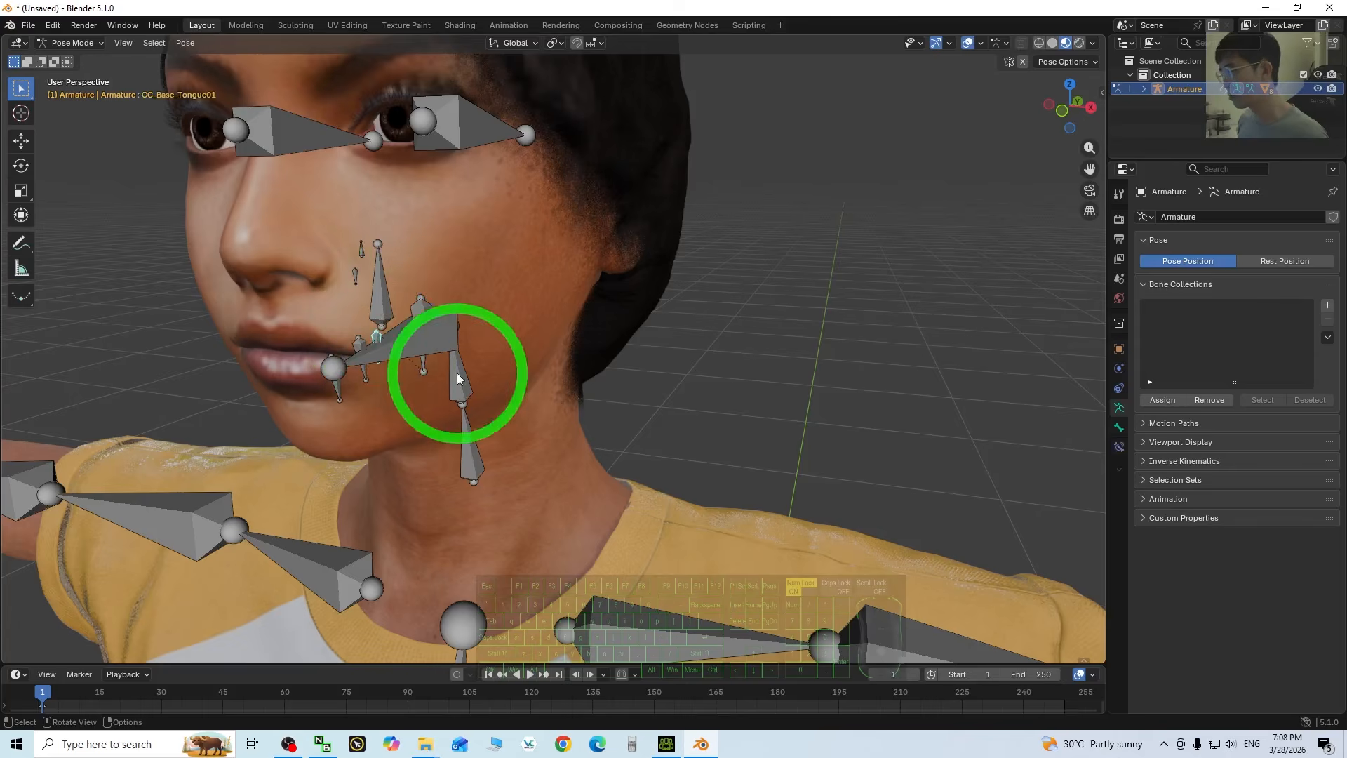
left_click(424, 315)
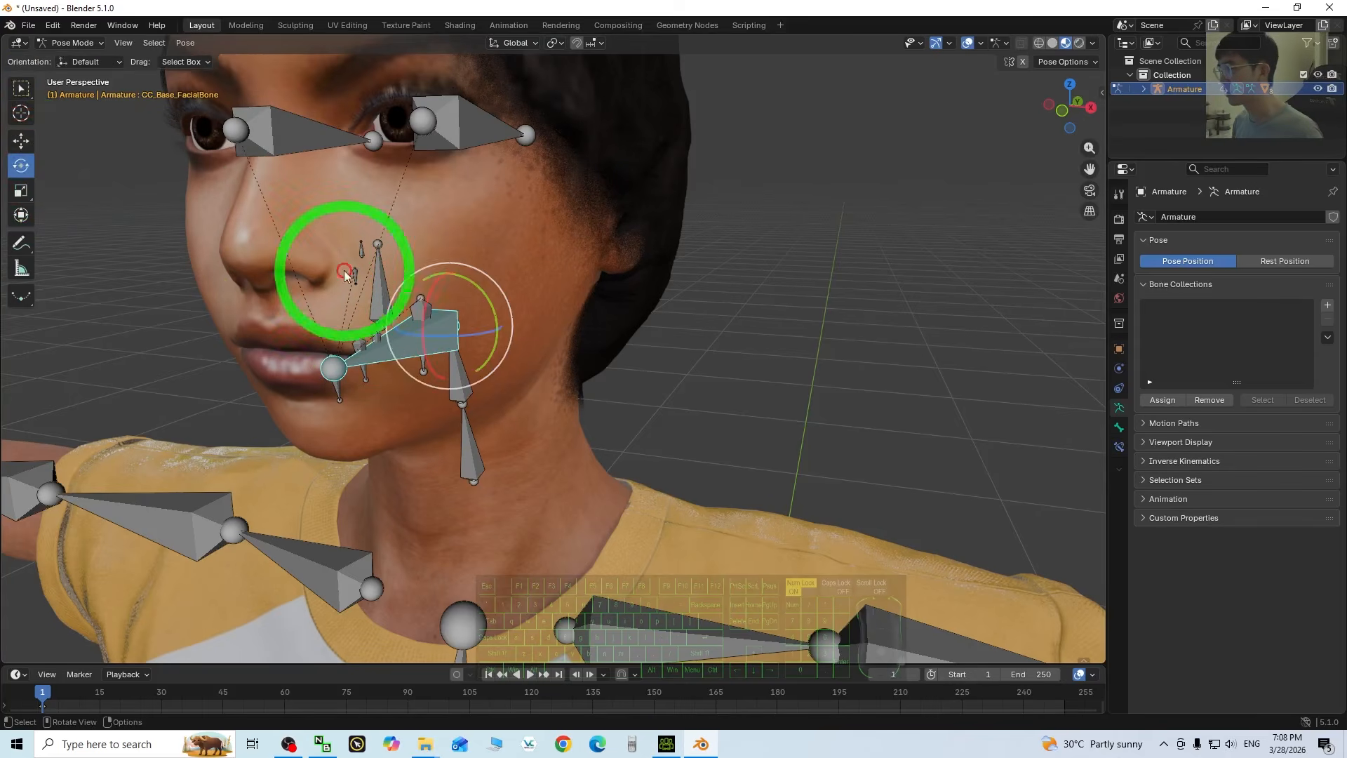
left_click_drag(421, 301, 428, 303)
key("ctrl+z")
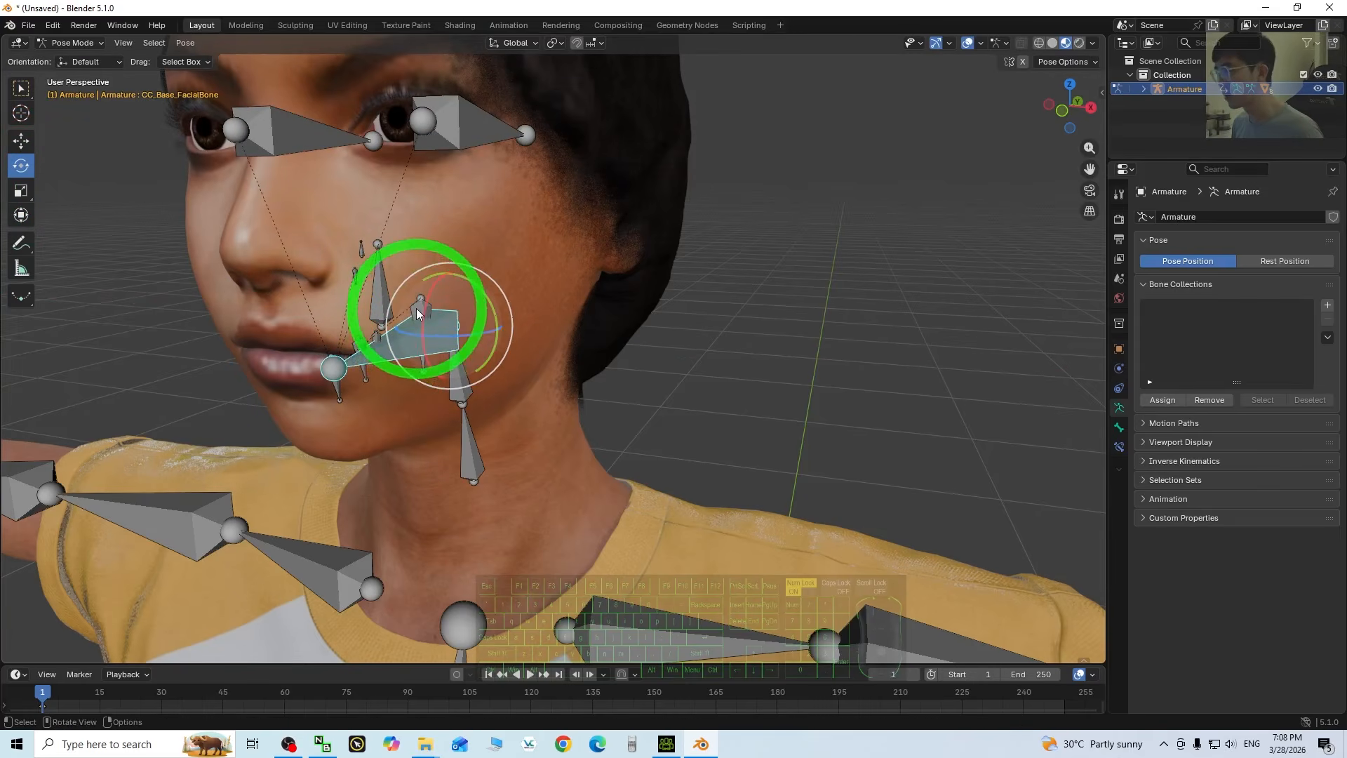
left_click(418, 314)
left_click_drag(401, 270, 397, 283)
key("ctrl+z")
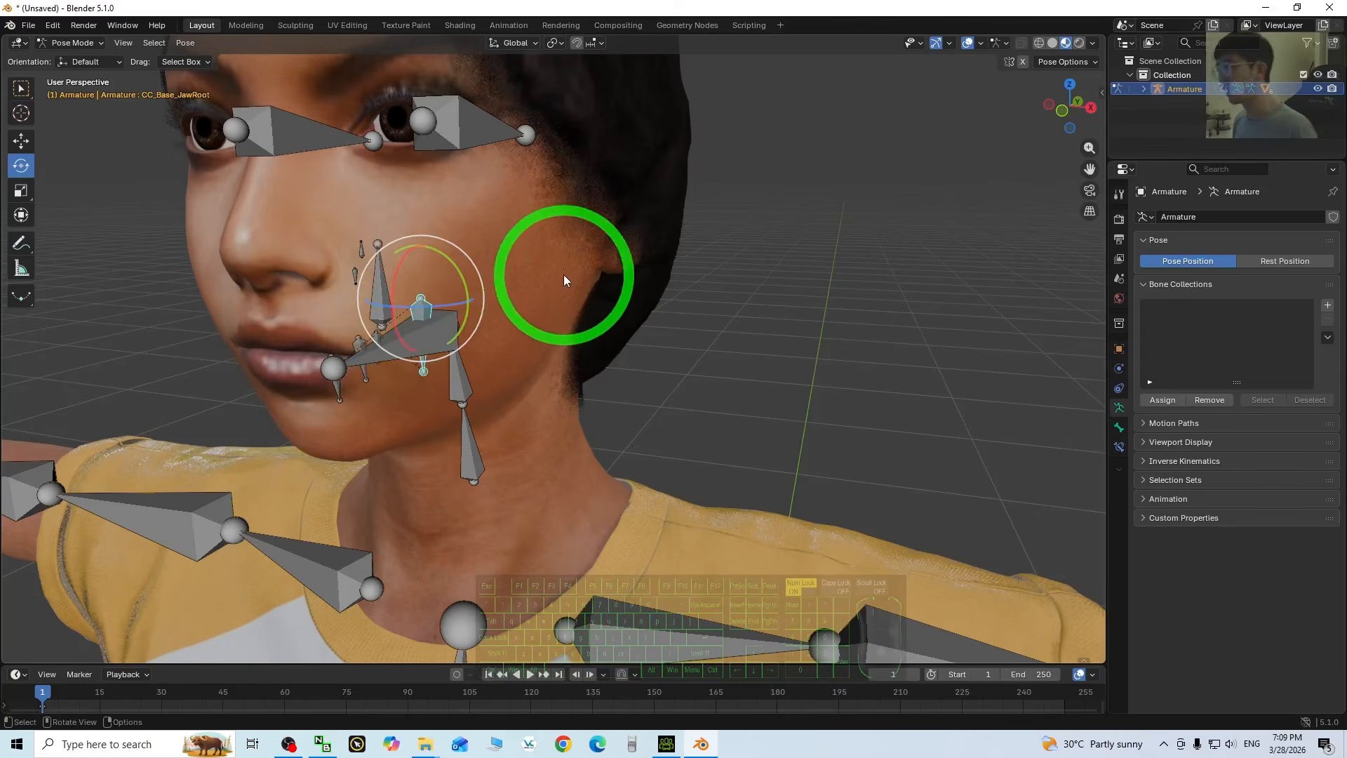
- Test the eye rig by rotating the CC_Base_L_Eye and CC_Base_R_Eye bones in turn
middle_click_drag(531, 225, 549, 252, "shift")
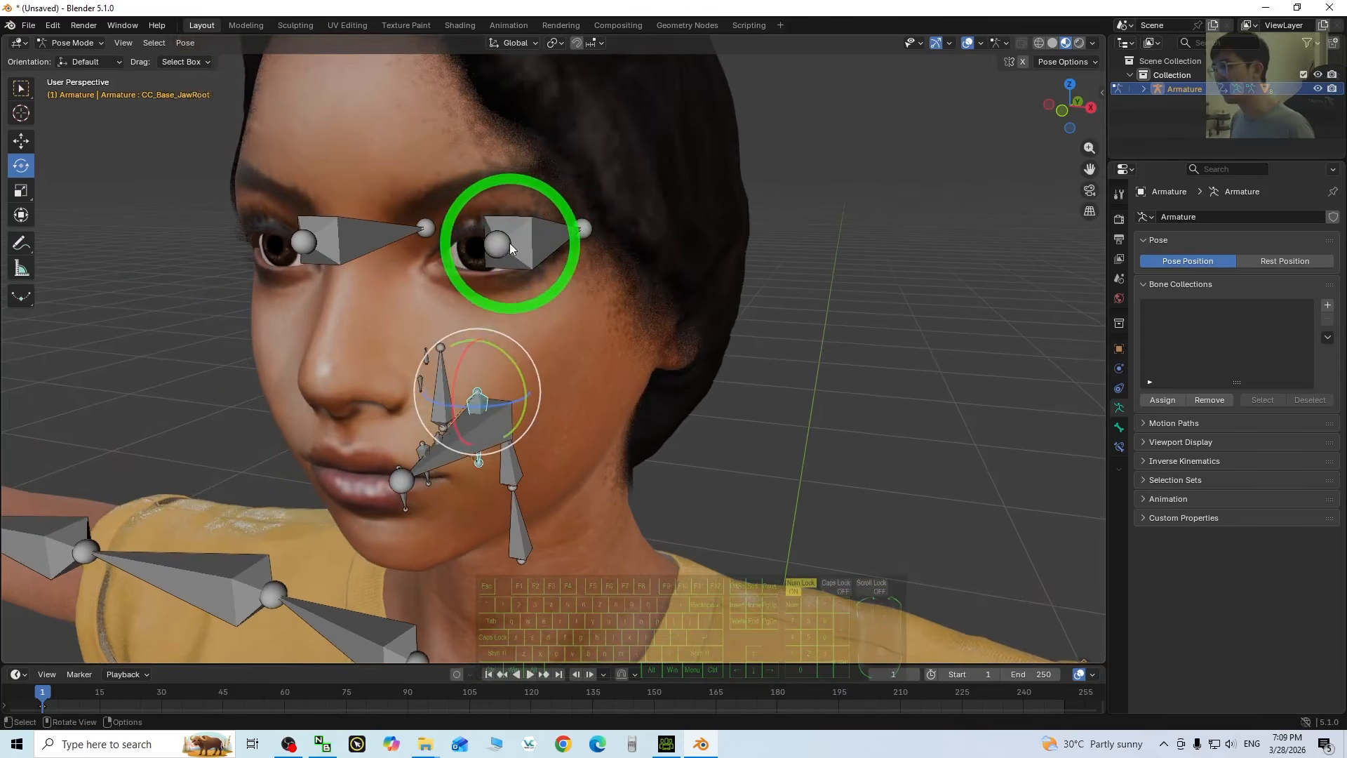
left_click(509, 244)
left_click_drag(509, 248, 537, 241)
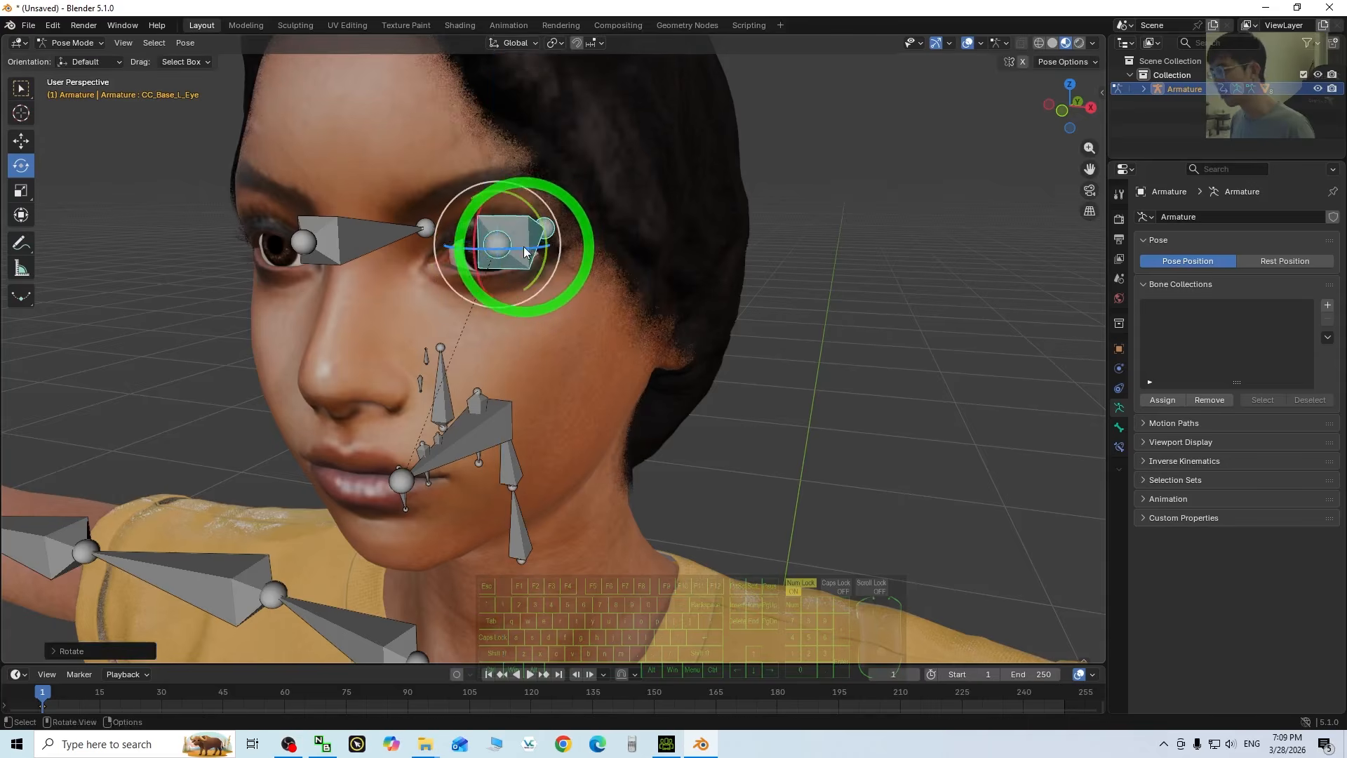
left_click(317, 246)
left_click_drag(318, 246, 319, 242)
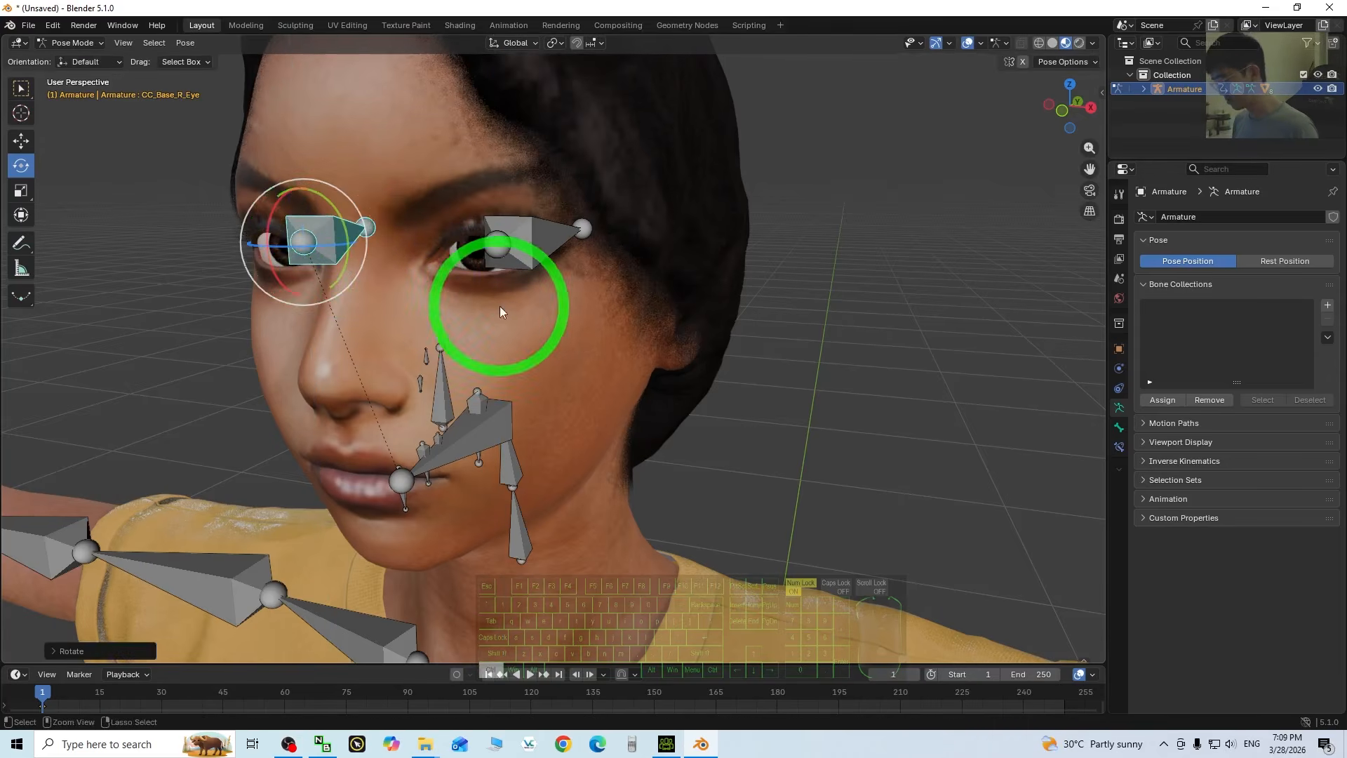
scroll(693, 400, "down", 7)
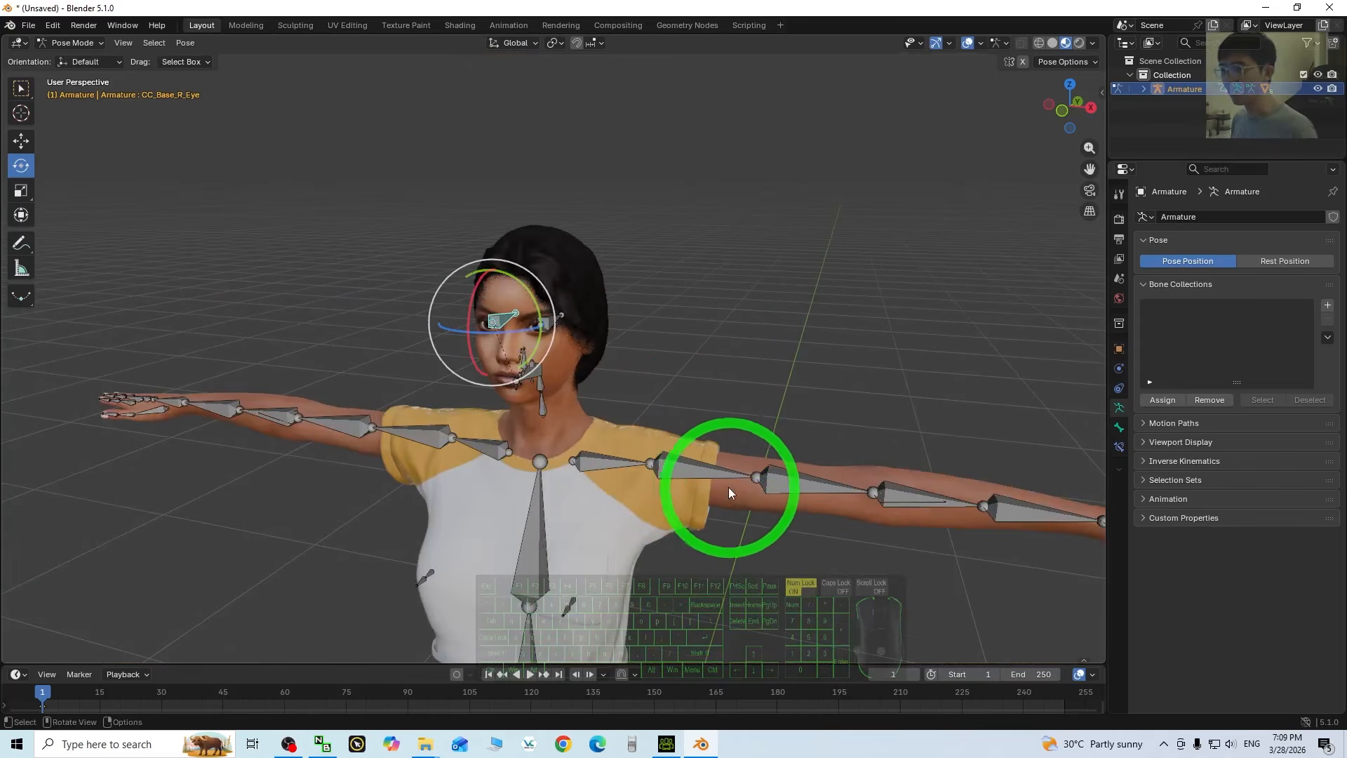
- Try rotating the CC_Base_L_UpperarmTwist01 and CC_Base_L_Upperarm bones, undoing each rotation
left_click(690, 472)
left_click(683, 466)
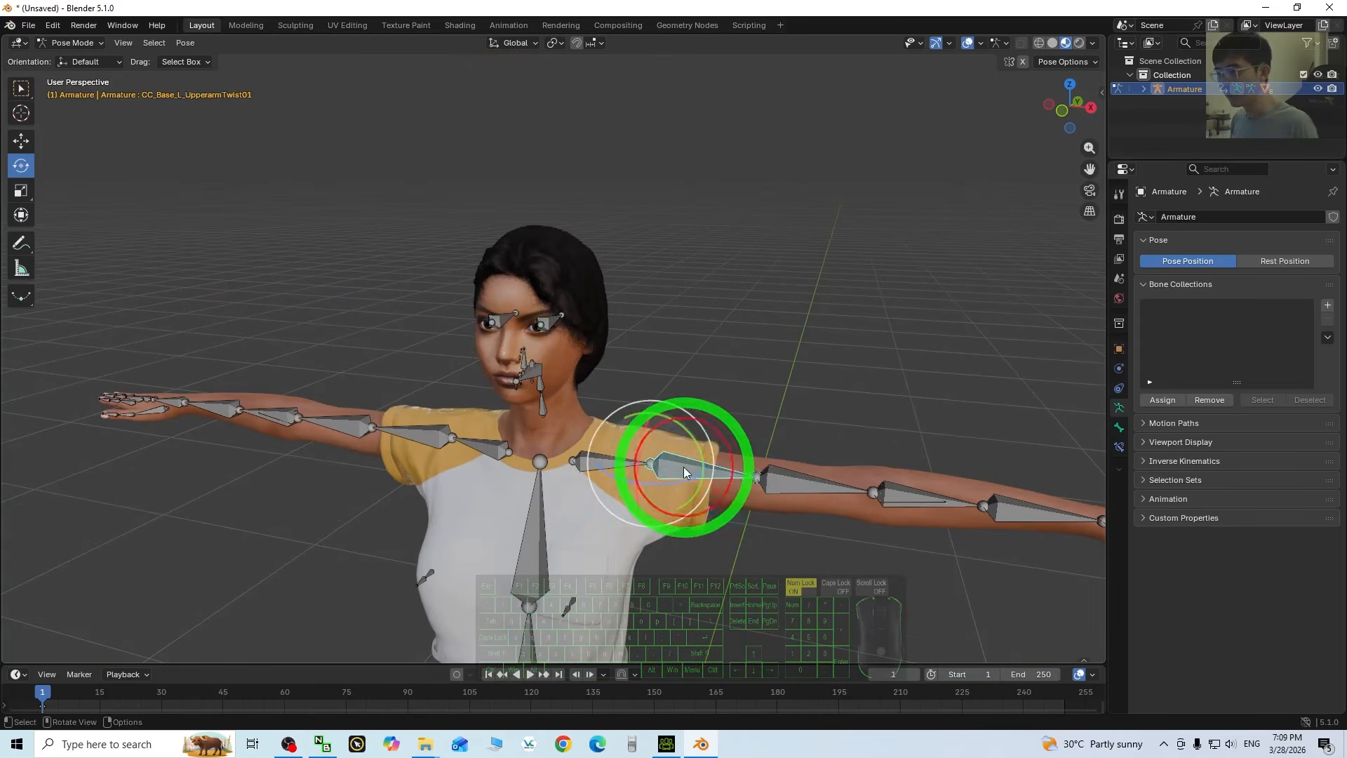
left_click_drag(671, 419, 680, 428)
key("ctrl+z")
key("ctrl+z")
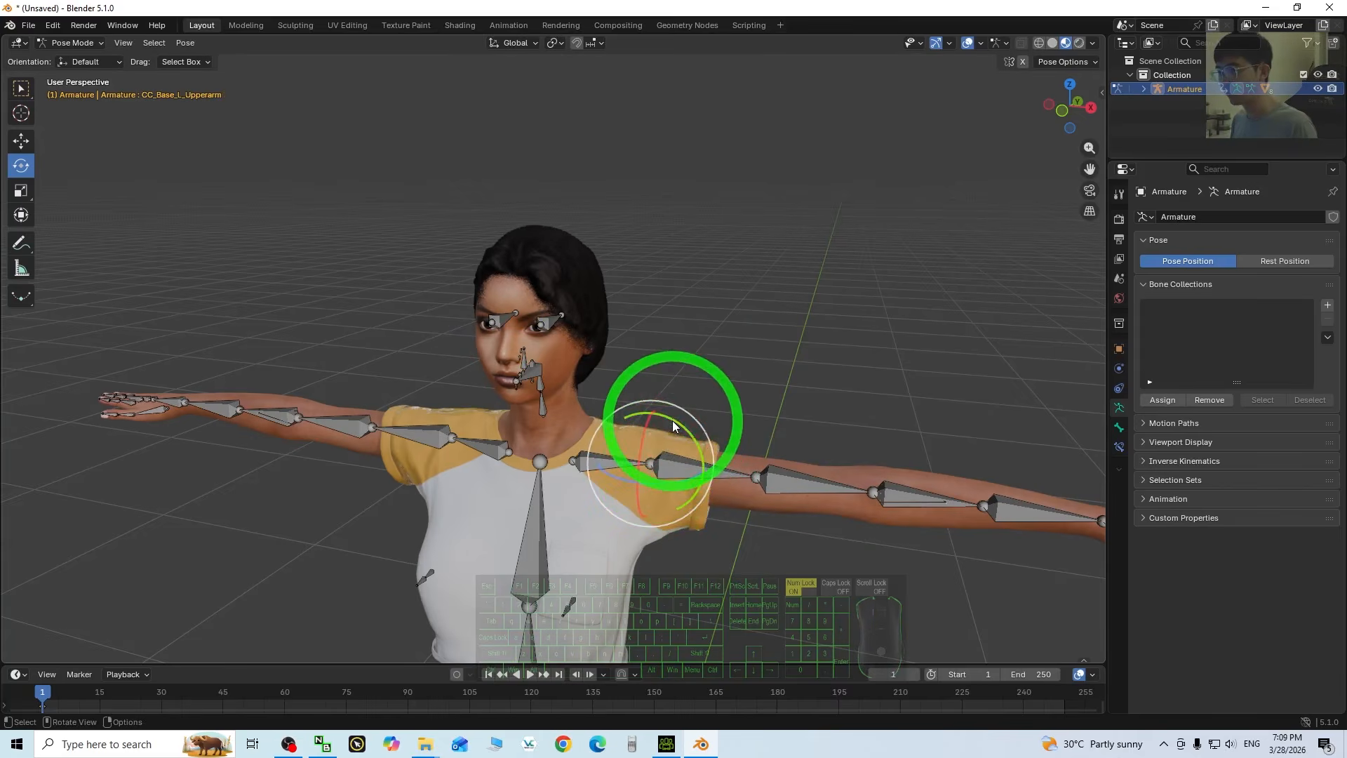
left_click_drag(672, 420, 772, 470)
key("ctrl+z")
- View the whole rigged avatar, and switch to Character Creator to examine the original clothed avatar full-body and close up
scroll(818, 477, "down", 4)
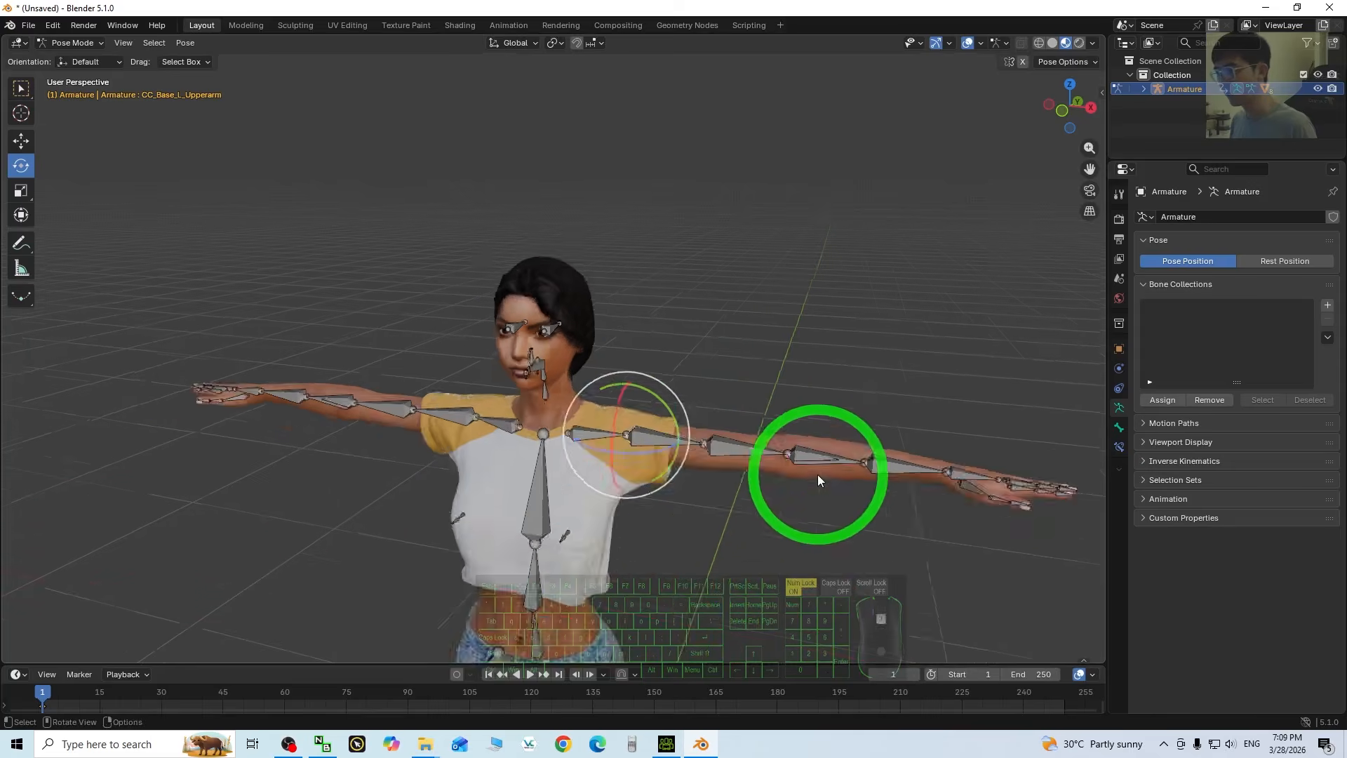
scroll(782, 501, "up", 4)
scroll(764, 456, "down", 4)
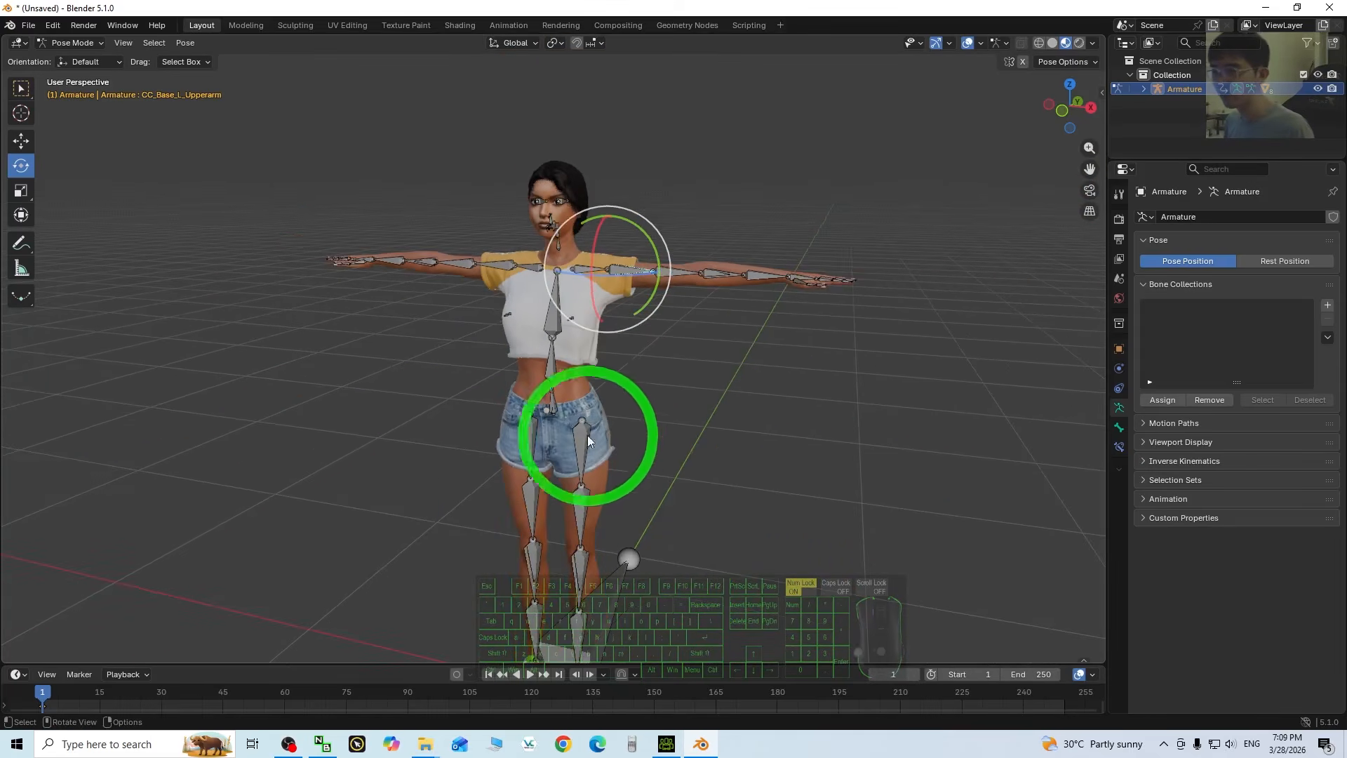
middle_click_drag(588, 434, 717, 292)
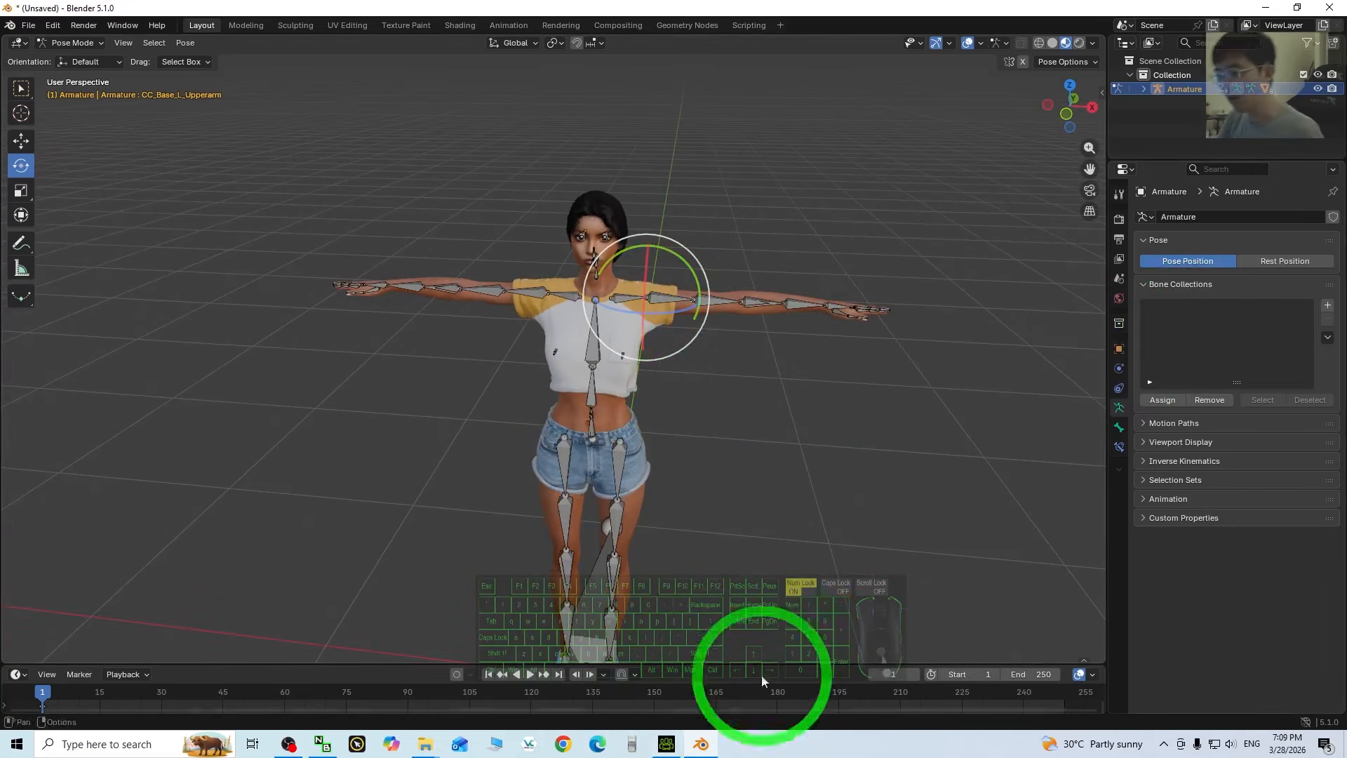
left_click(668, 745)
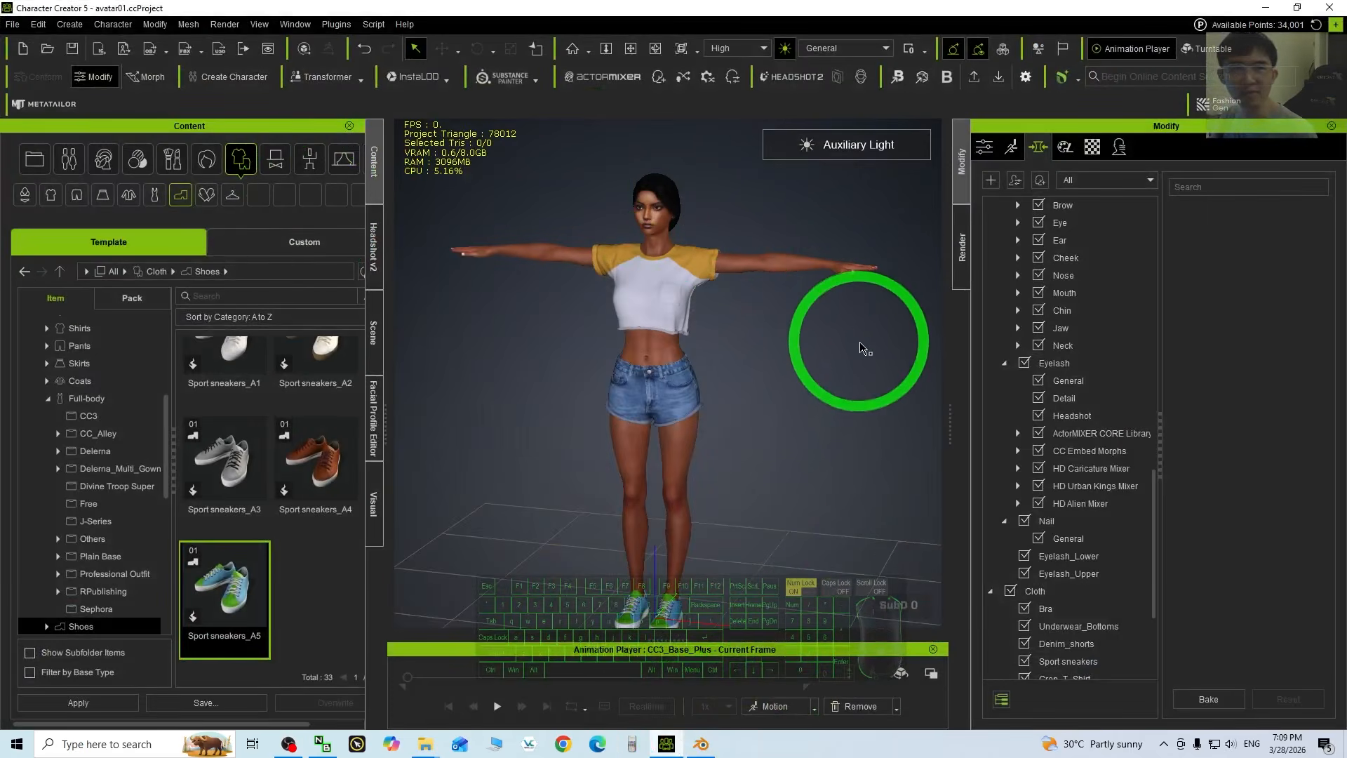
scroll(609, 158, "up", 2)
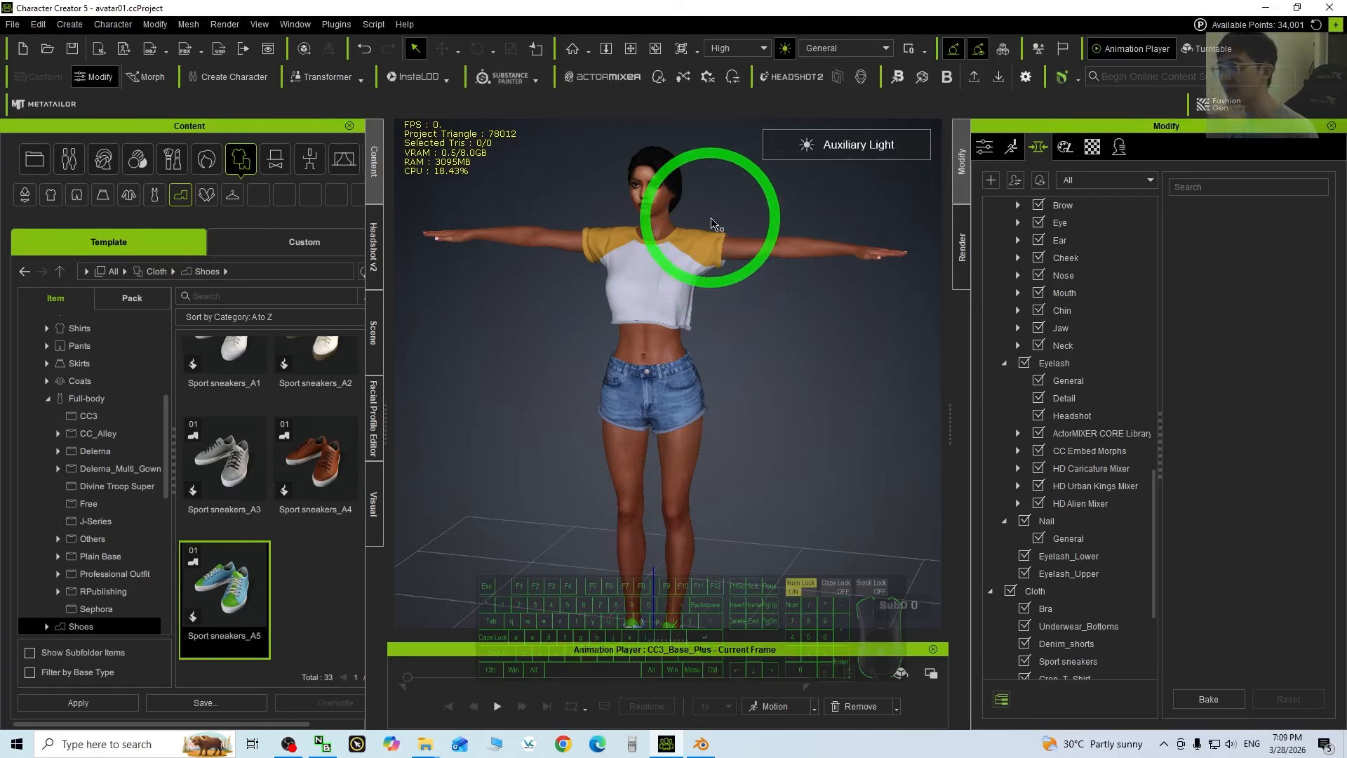
scroll(684, 315, "up", 2)
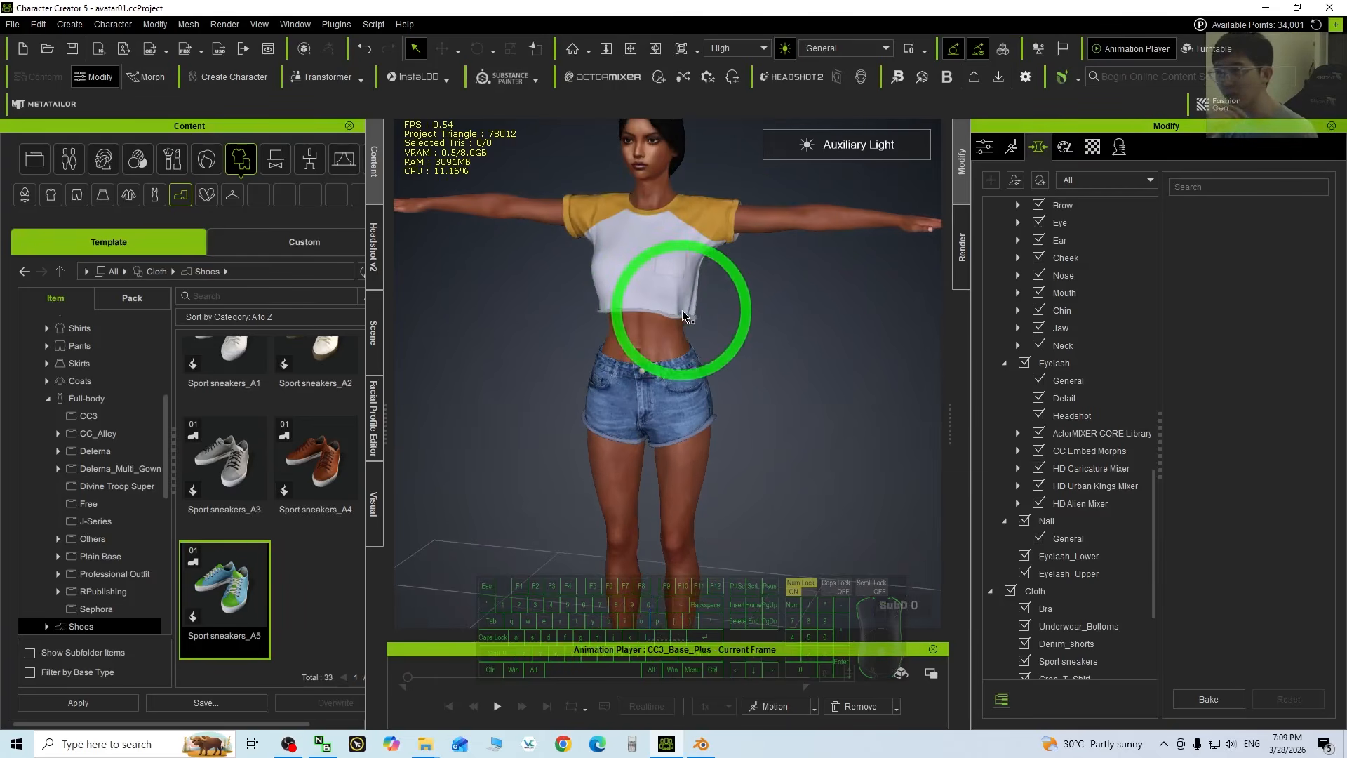
right_click_drag(554, 400, 520, 351)
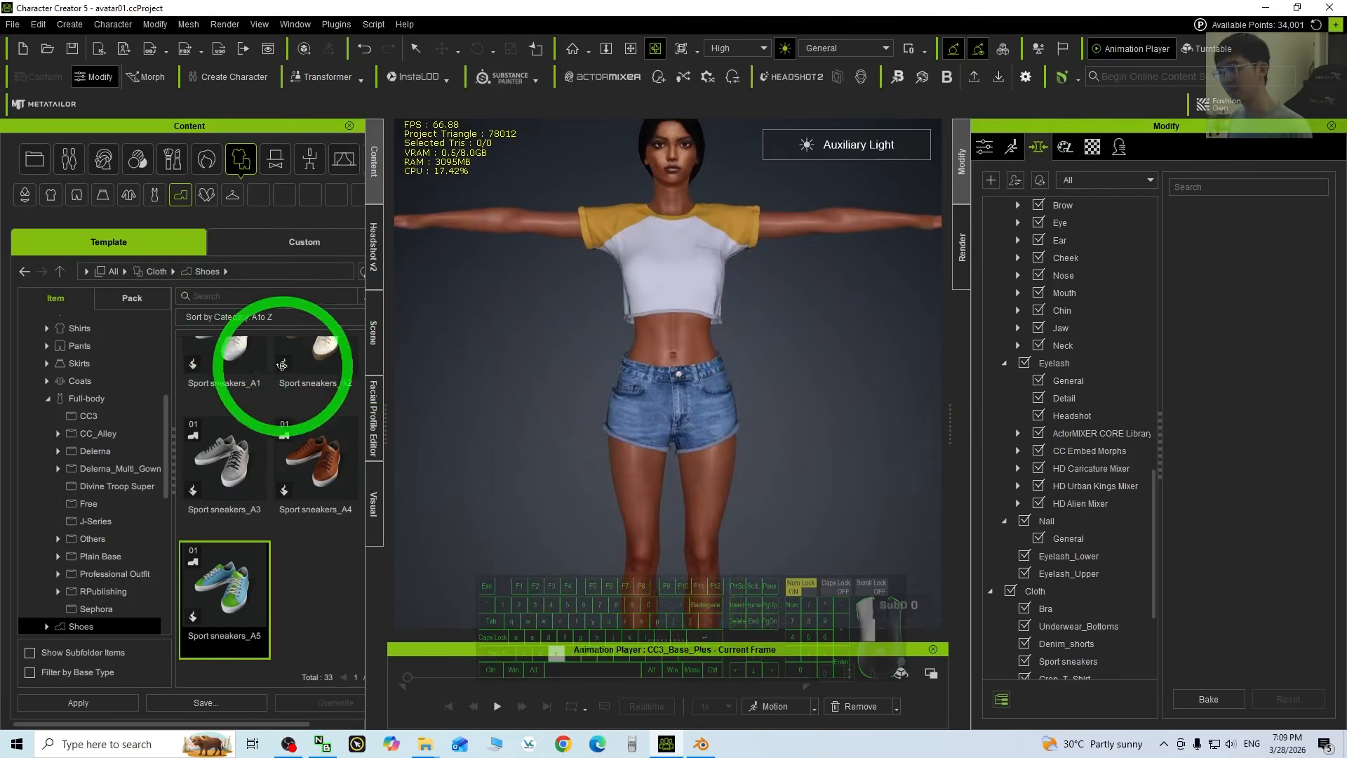
right_click_drag(842, 394, 751, 491)
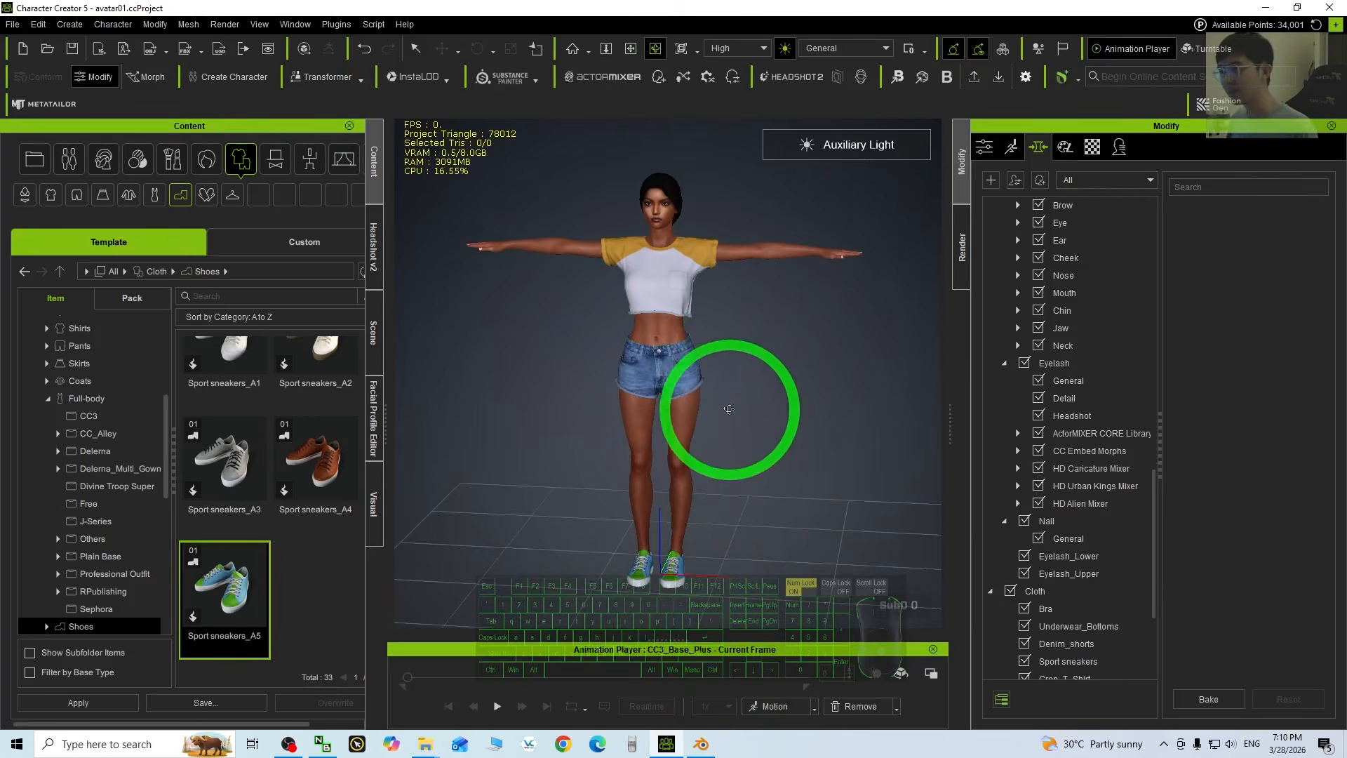
scroll(682, 341, "up", 4)
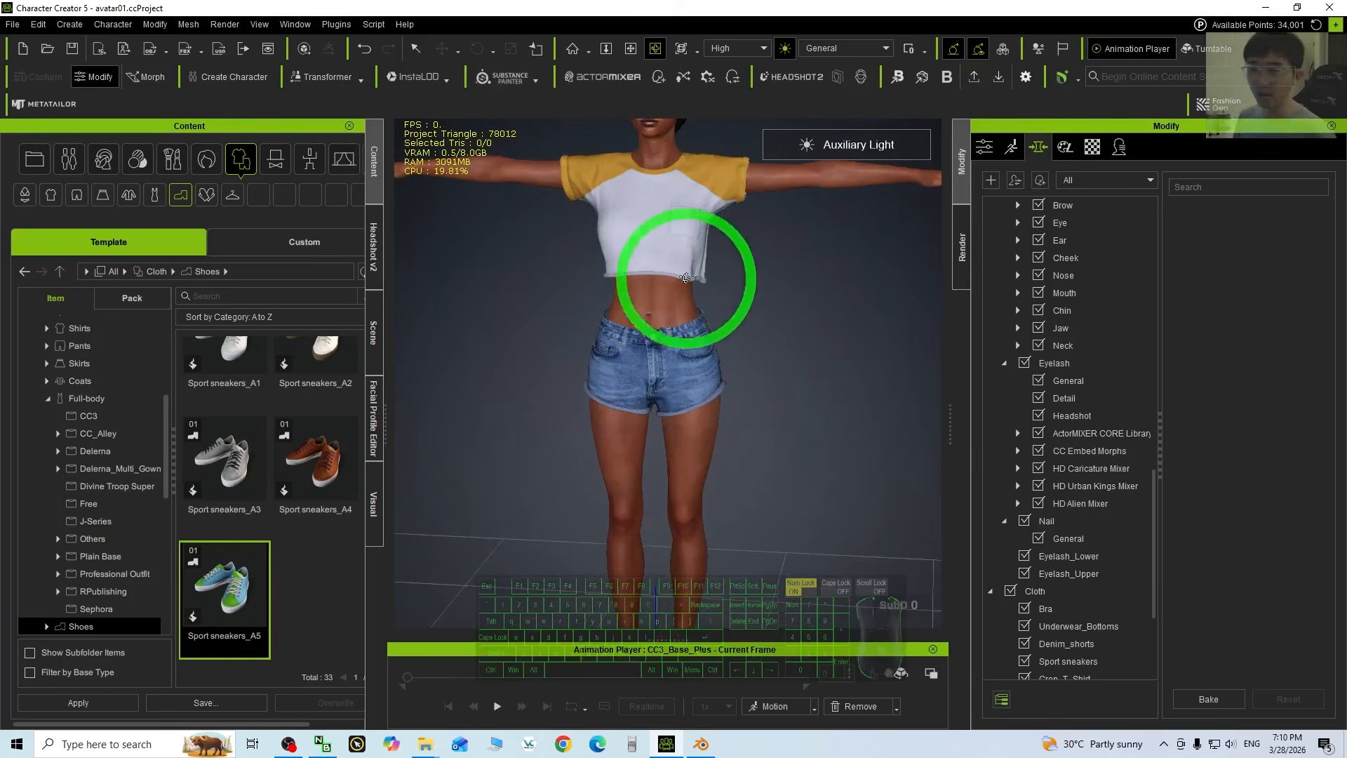
scroll(685, 277, "down", 4)
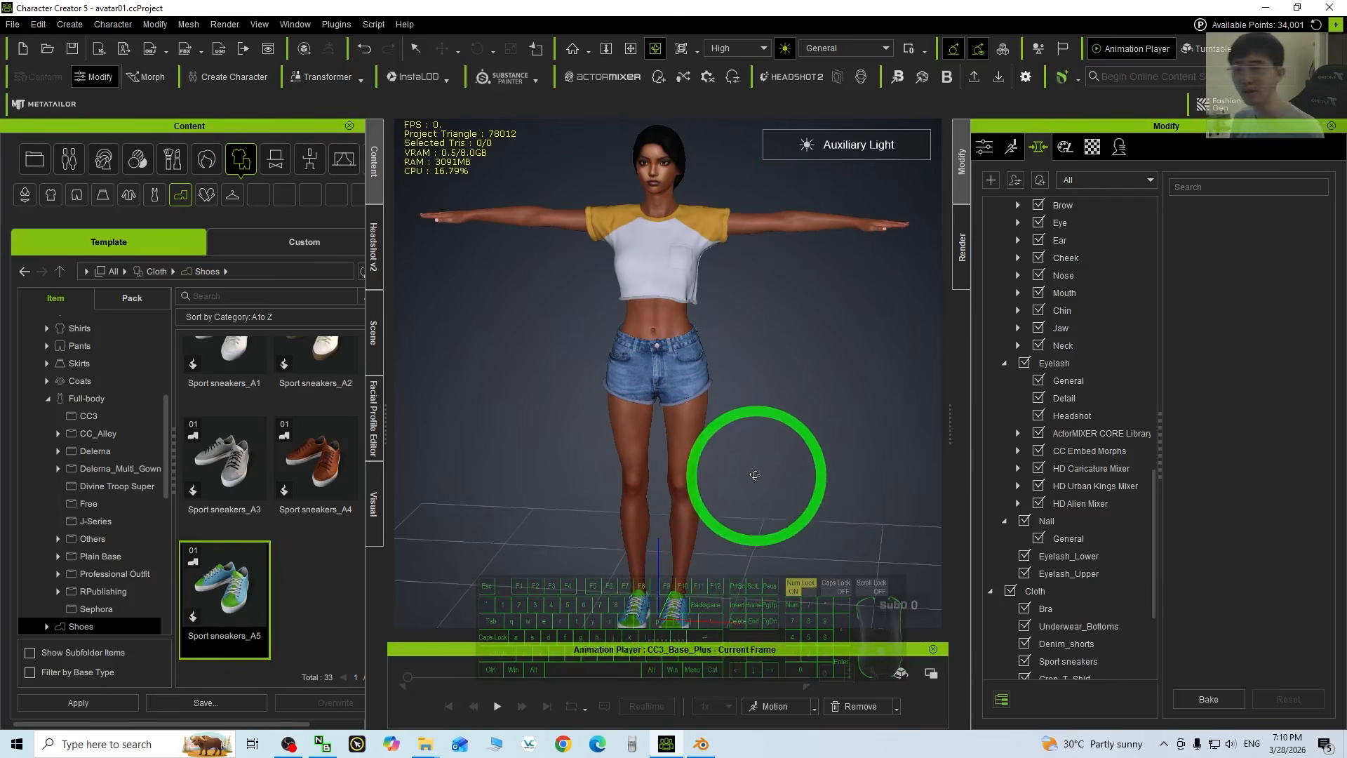
- Switch back to Blender and examine the imported avatar's face, shoulders and full body with its bones
left_click(707, 742)
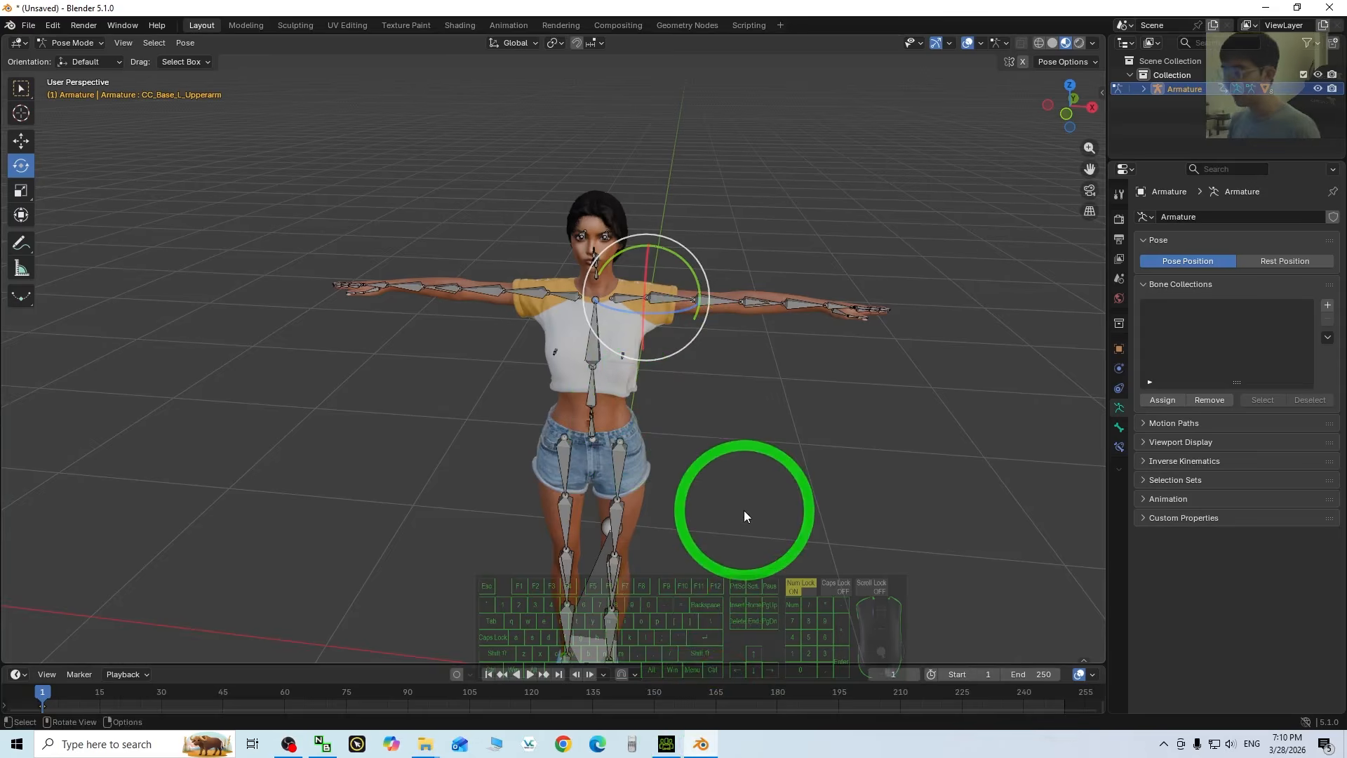
middle_click_drag(757, 532, 733, 412)
scroll(578, 279, "up", 3)
middle_click_drag(721, 209, 776, 442, "shift")
scroll(724, 330, "up", 3)
middle_click_drag(779, 266, 768, 401, "shift")
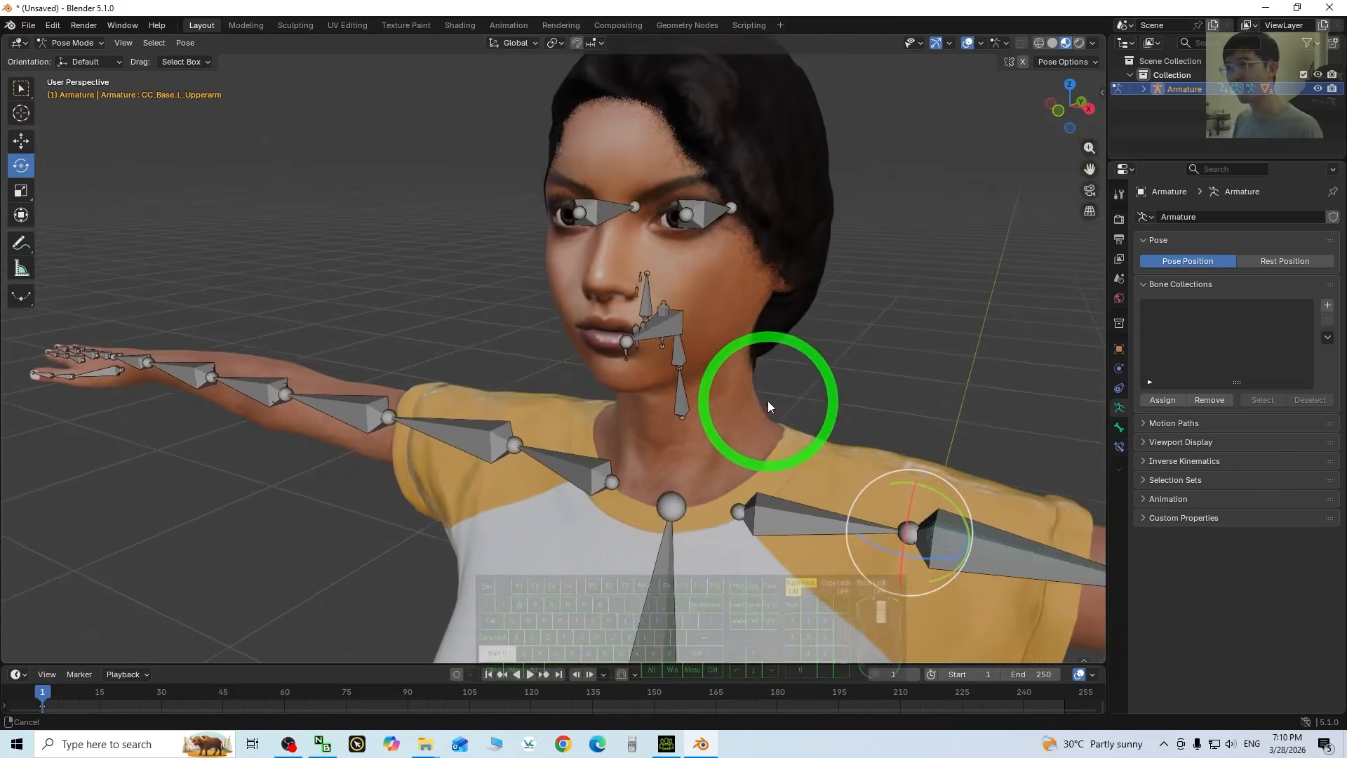
scroll(744, 337, "down", 6)
scroll(694, 449, "up", 4)
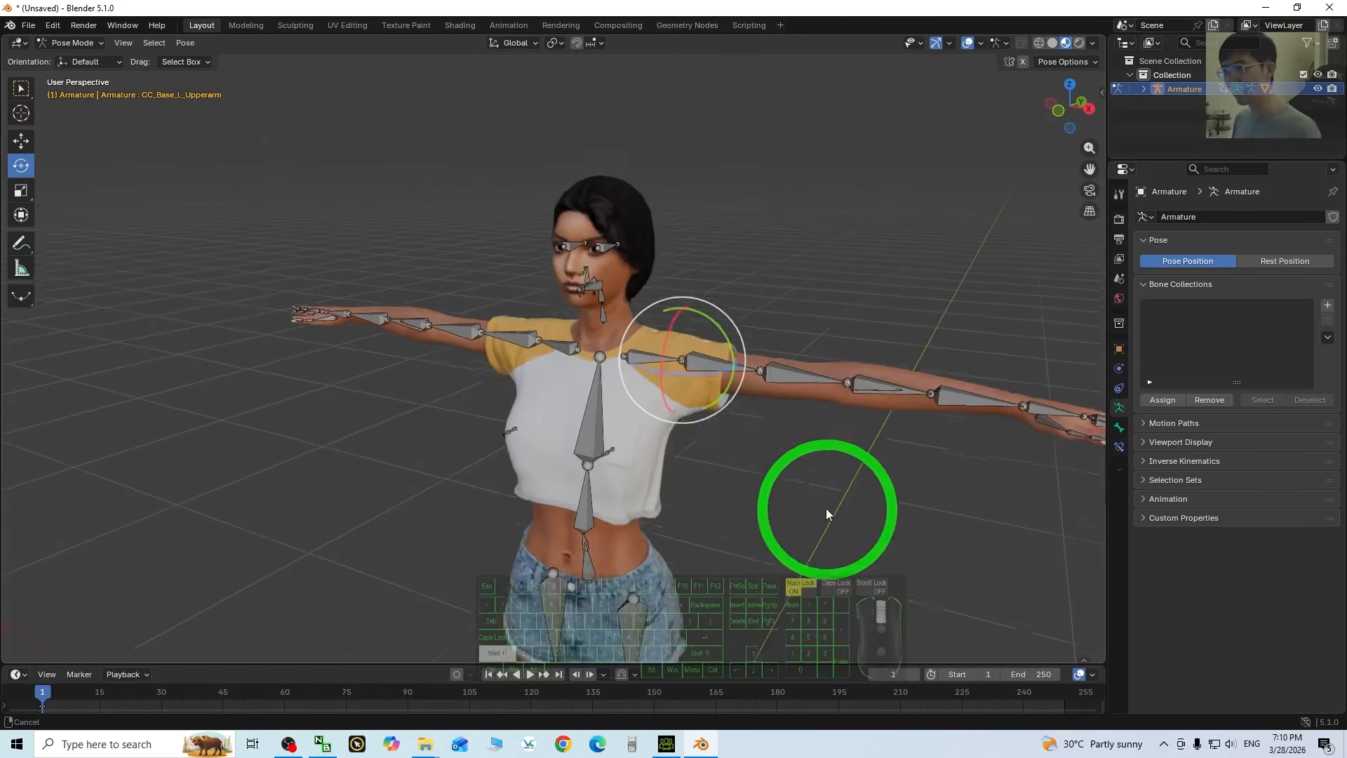
middle_click_drag(827, 508, 781, 355, "shift")
scroll(781, 354, "down", 3)
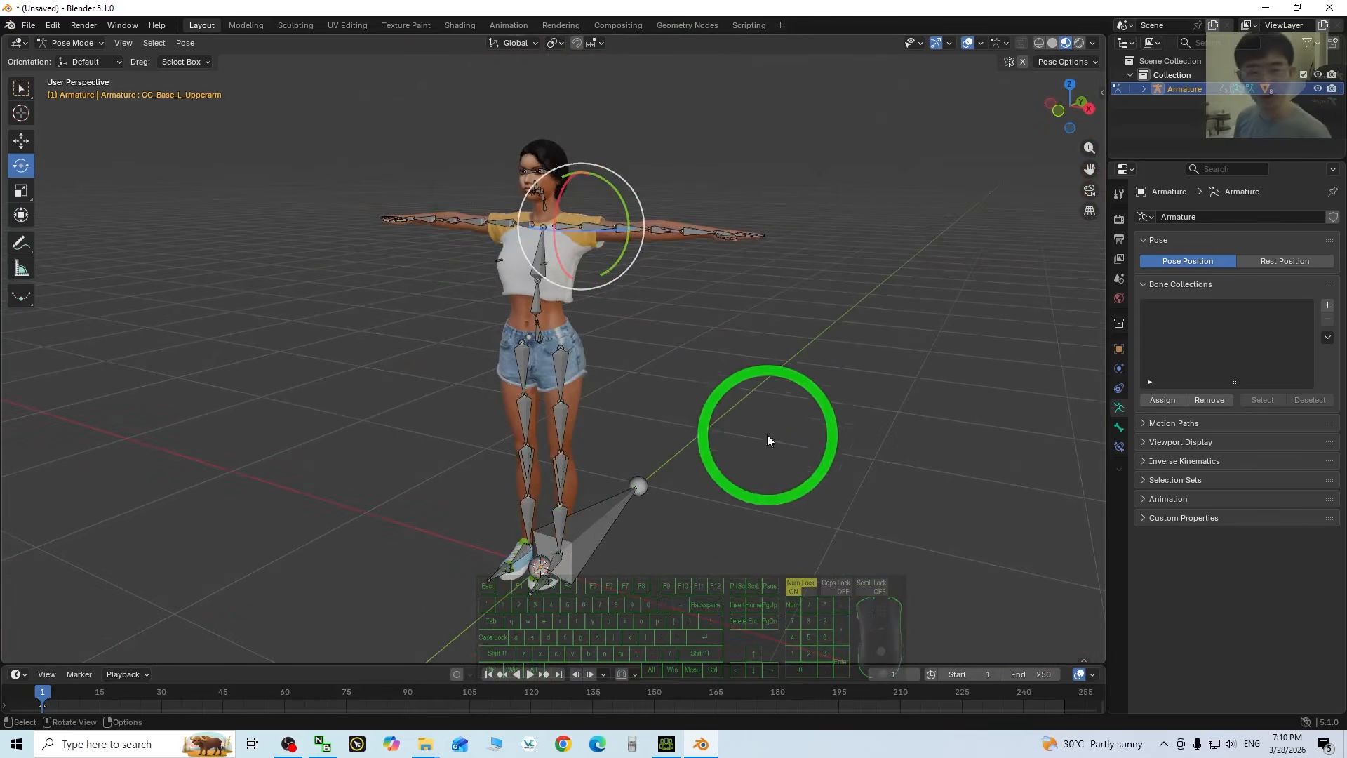
- Glance at the Character Creator original again, and inspect the Blender avatar's torso, shorts, legs and overall rig from several angles
left_click(700, 744)
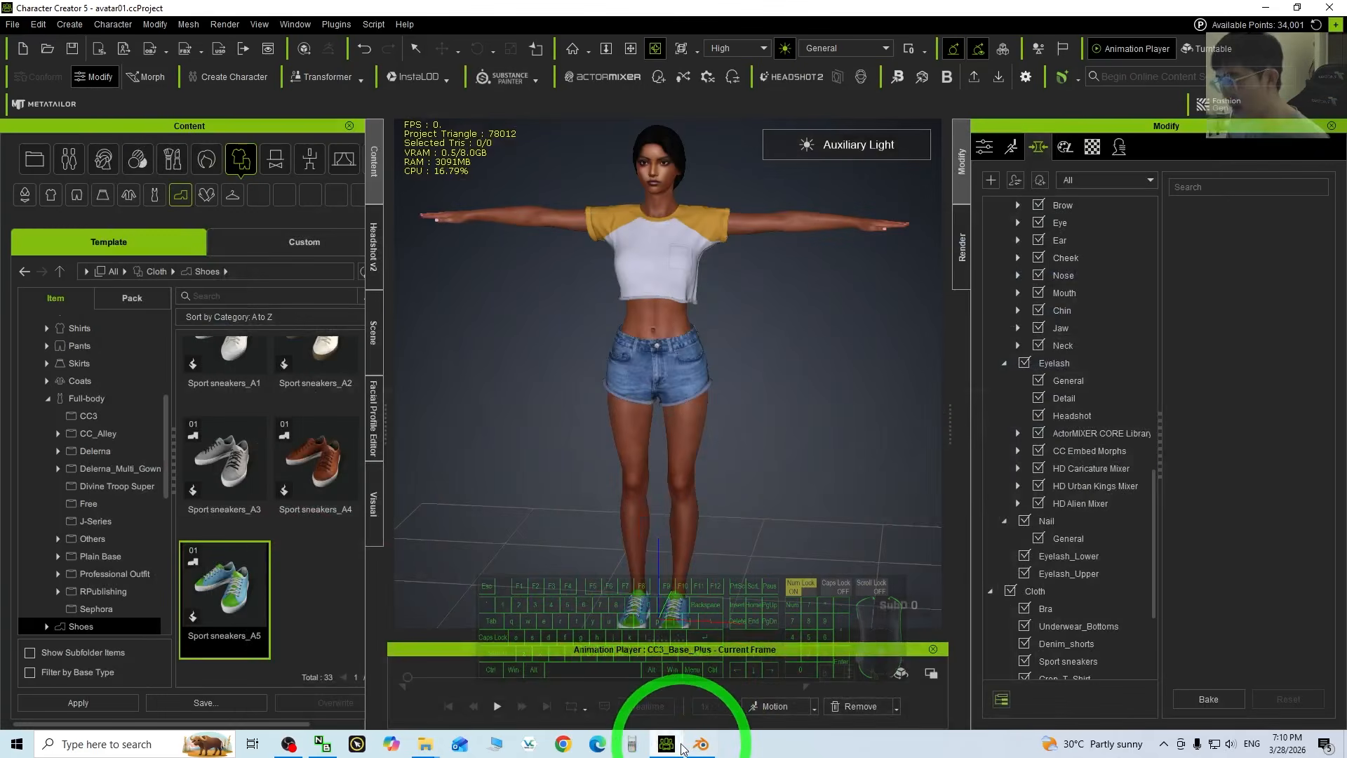
left_click(699, 751)
scroll(642, 386, "up", 4)
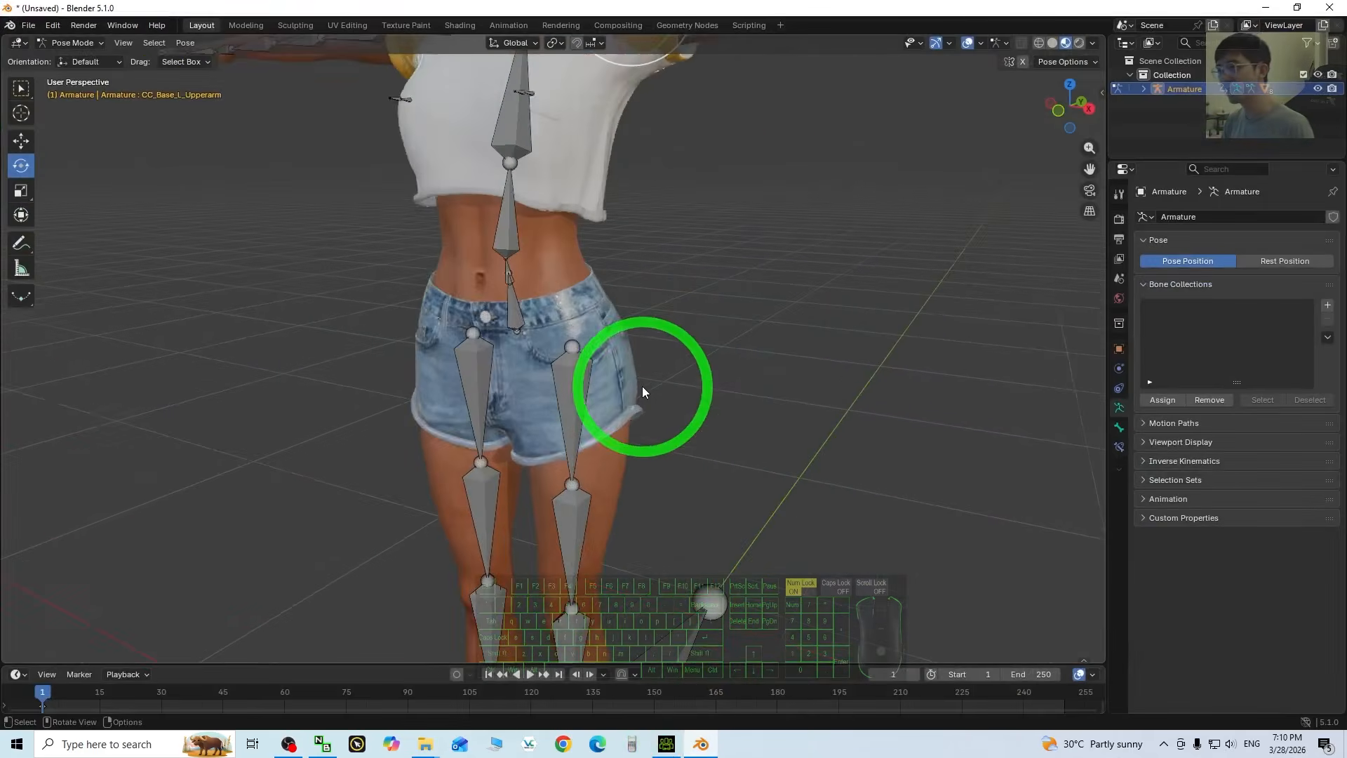
scroll(642, 385, "down", 4)
scroll(722, 431, "up", 4)
middle_click_drag(727, 453, 769, 489)
scroll(758, 496, "down", 4)
scroll(756, 495, "up", 3)
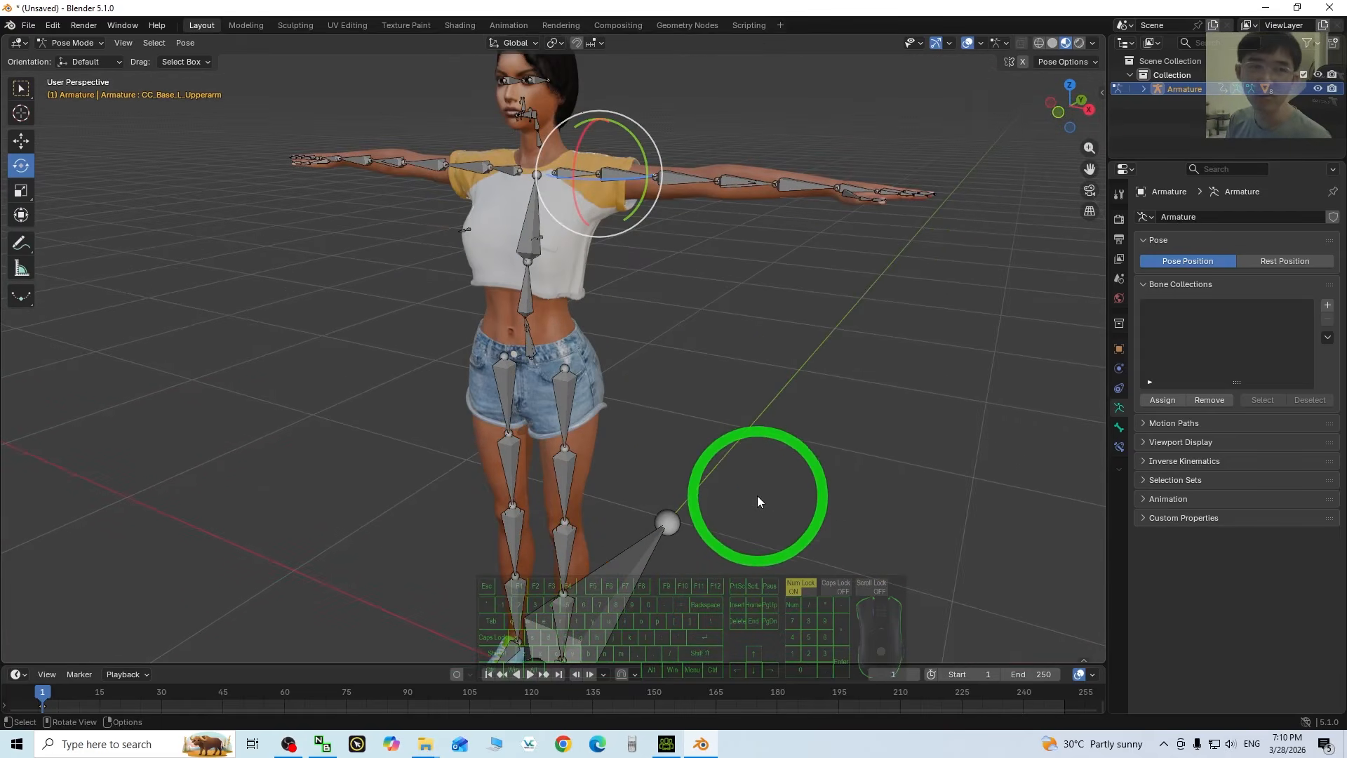
scroll(757, 495, "down", 3)
scroll(761, 477, "up", 1)
scroll(766, 469, "up", 2)
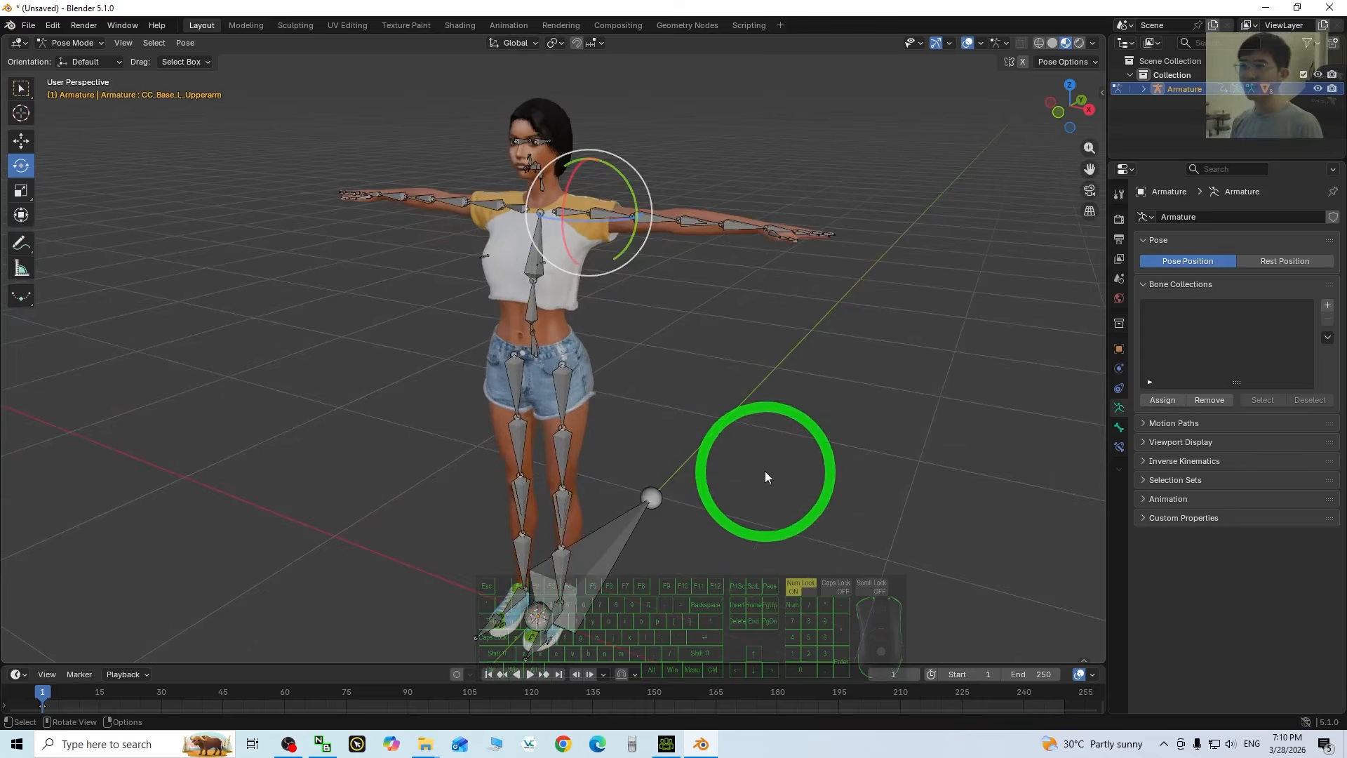
mouse_move(765, 470)
middle_mouse_down()
mouse_move(757, 457)
mouse_move(938, 458)
mouse_move(786, 465)
middle_mouse_up()
scroll(852, 365, "down", 1)
scroll(851, 365, "up", 2)
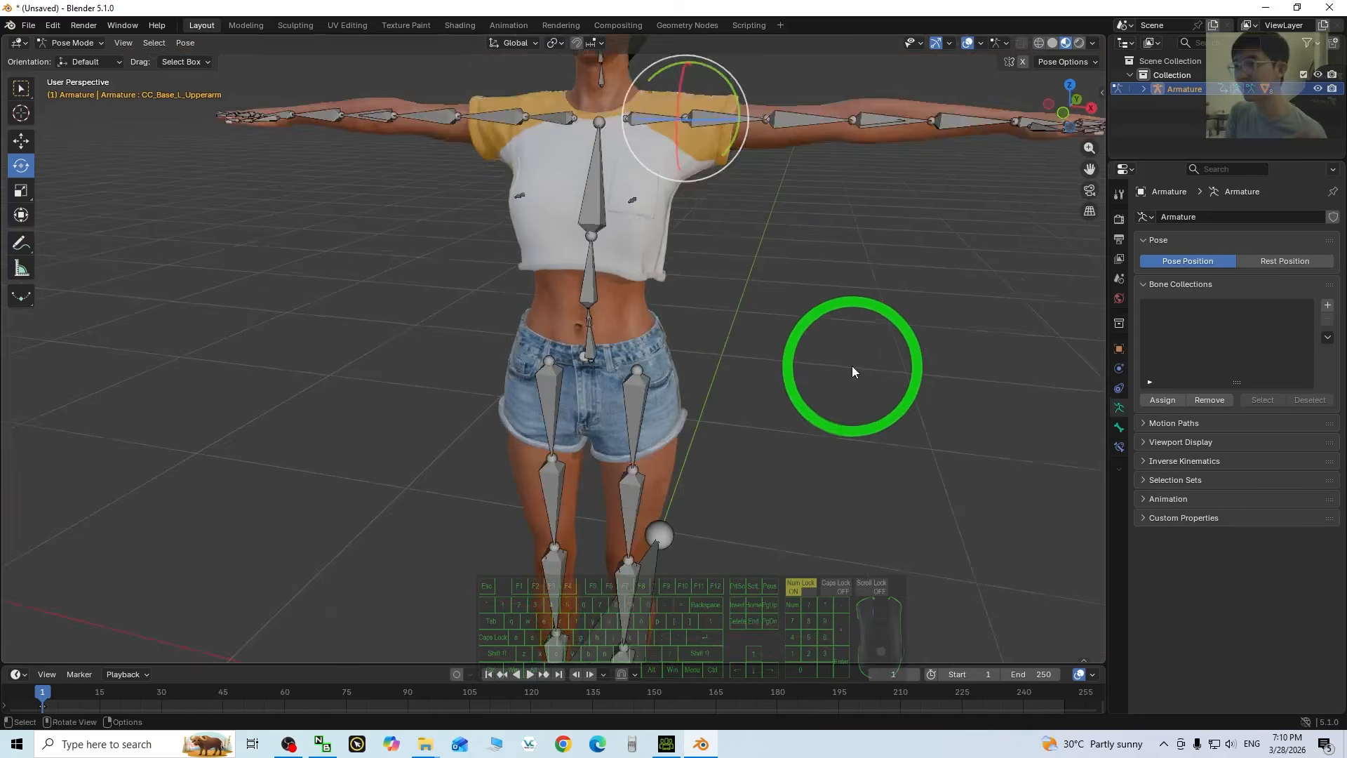
scroll(852, 366, "down", 1)
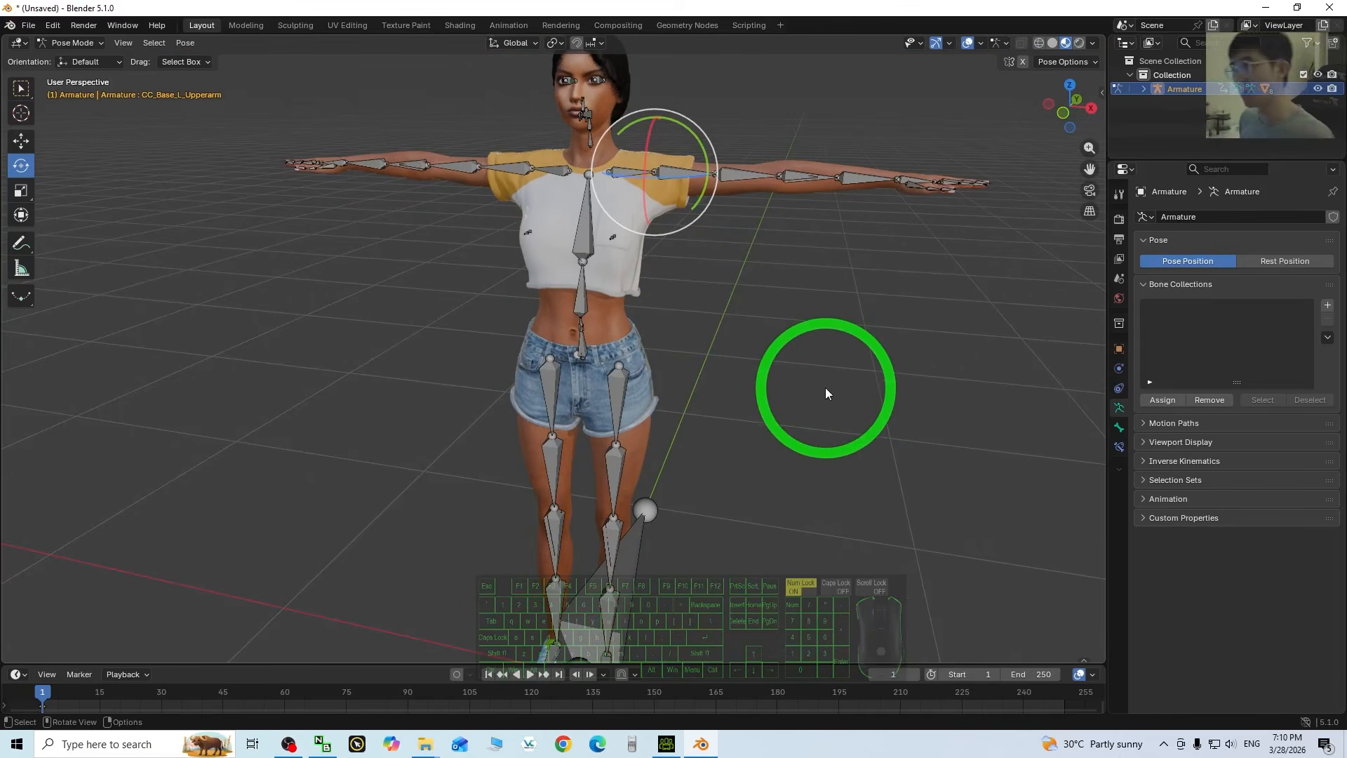
middle_click_drag(826, 386, 771, 344)
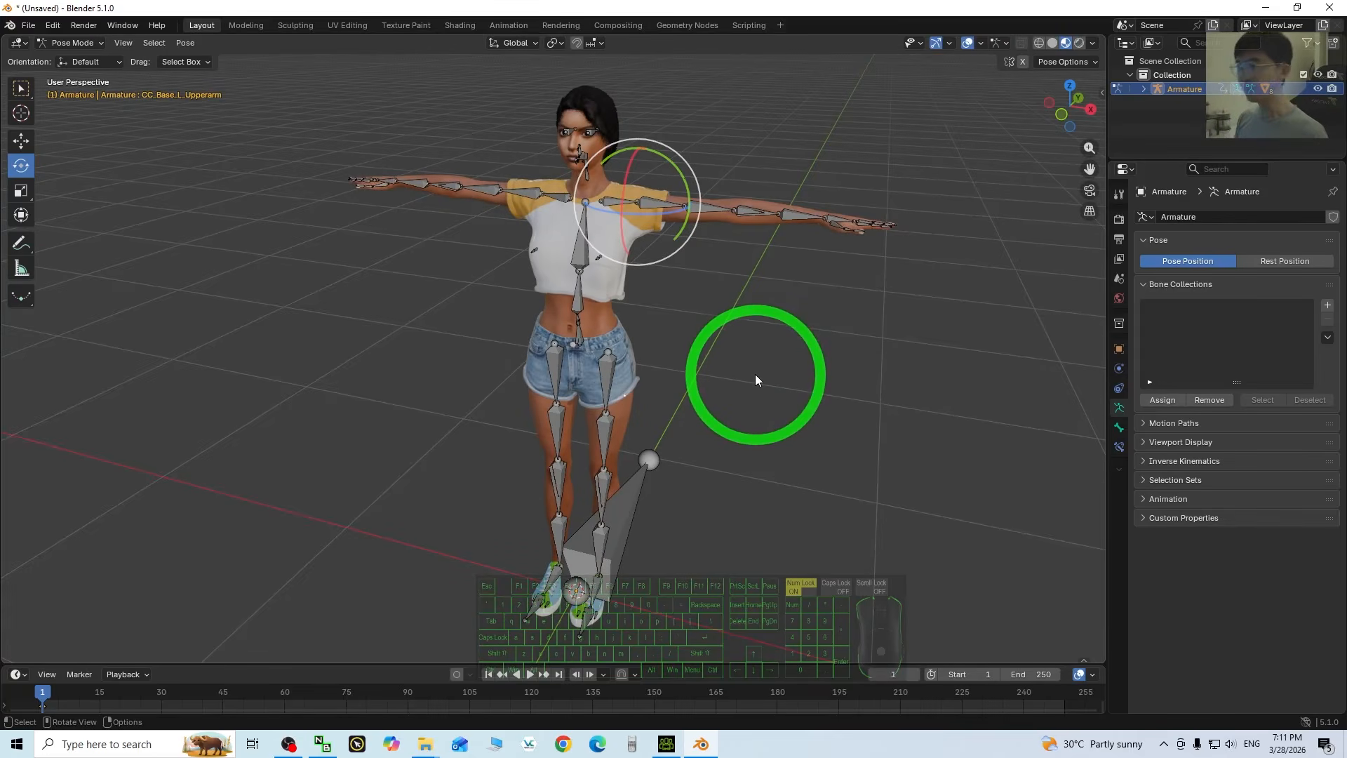
middle_click_drag(764, 358, 755, 390)
- Pack the external resources into the Blender file
left_click_drag(381, 4, 581, 78)
left_click(231, 101)
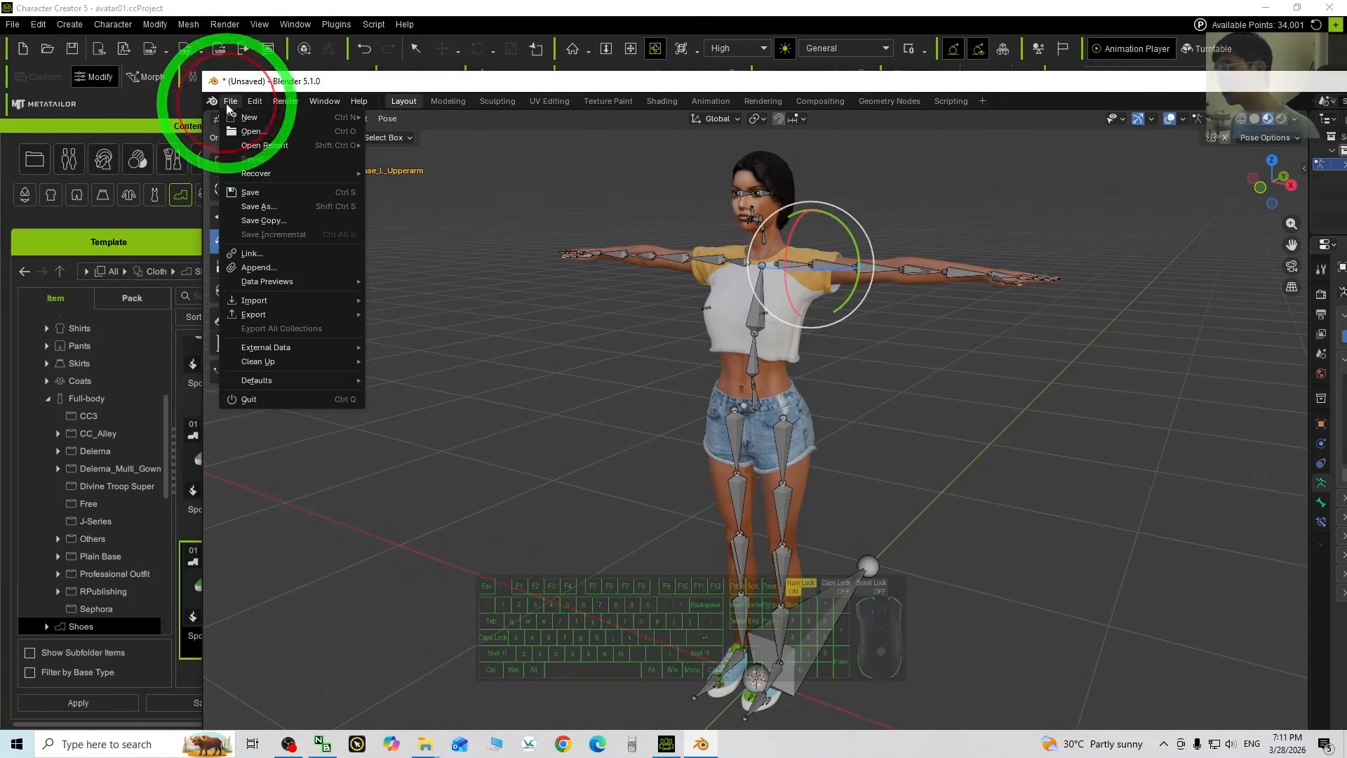
left_click(289, 348)
left_click(417, 361)
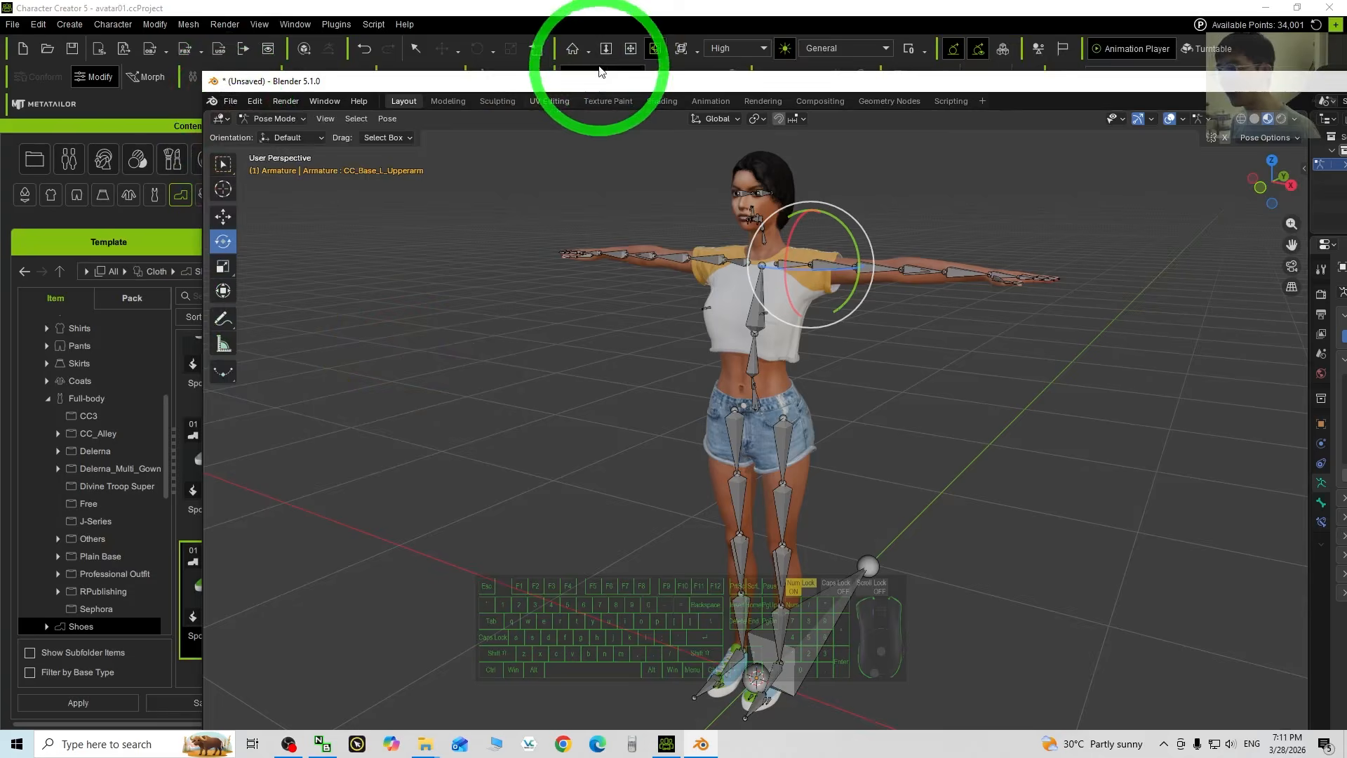
left_click_drag(572, 86, 530, 2)
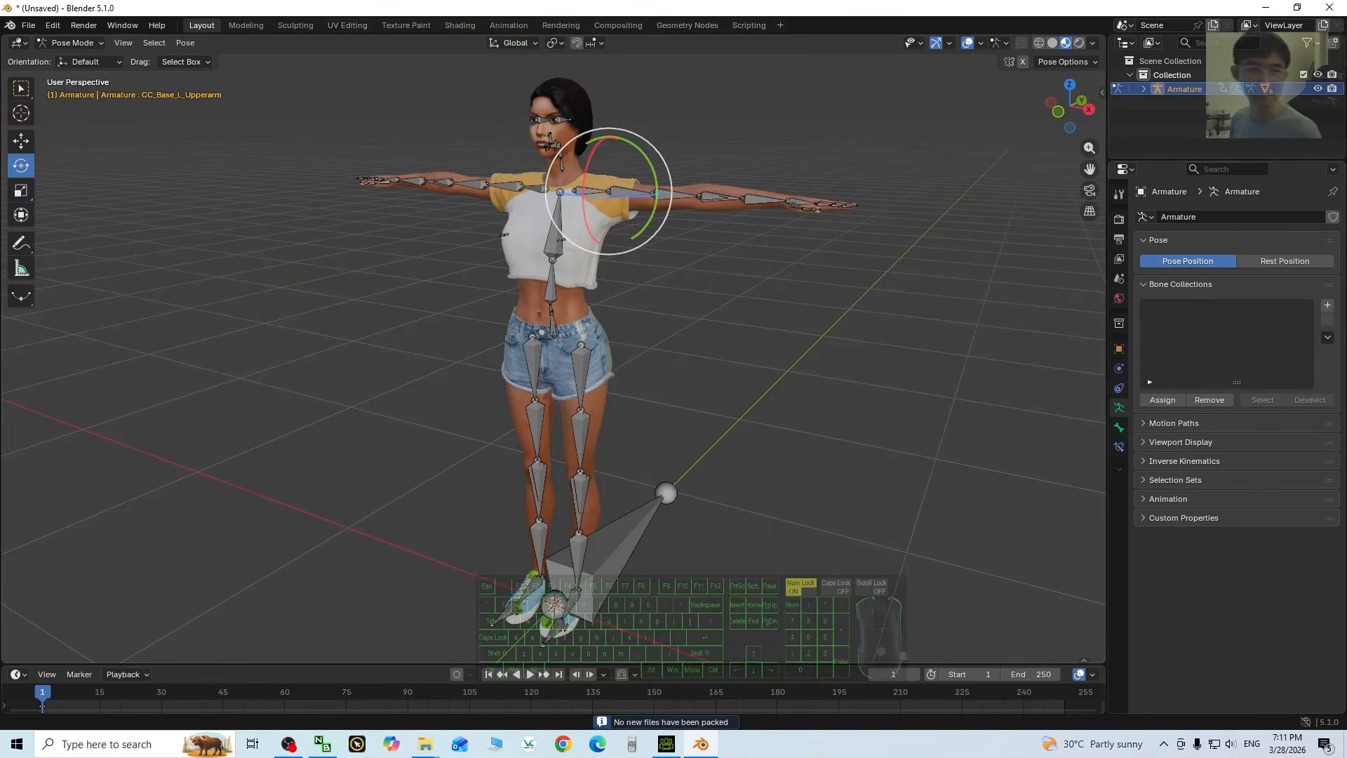